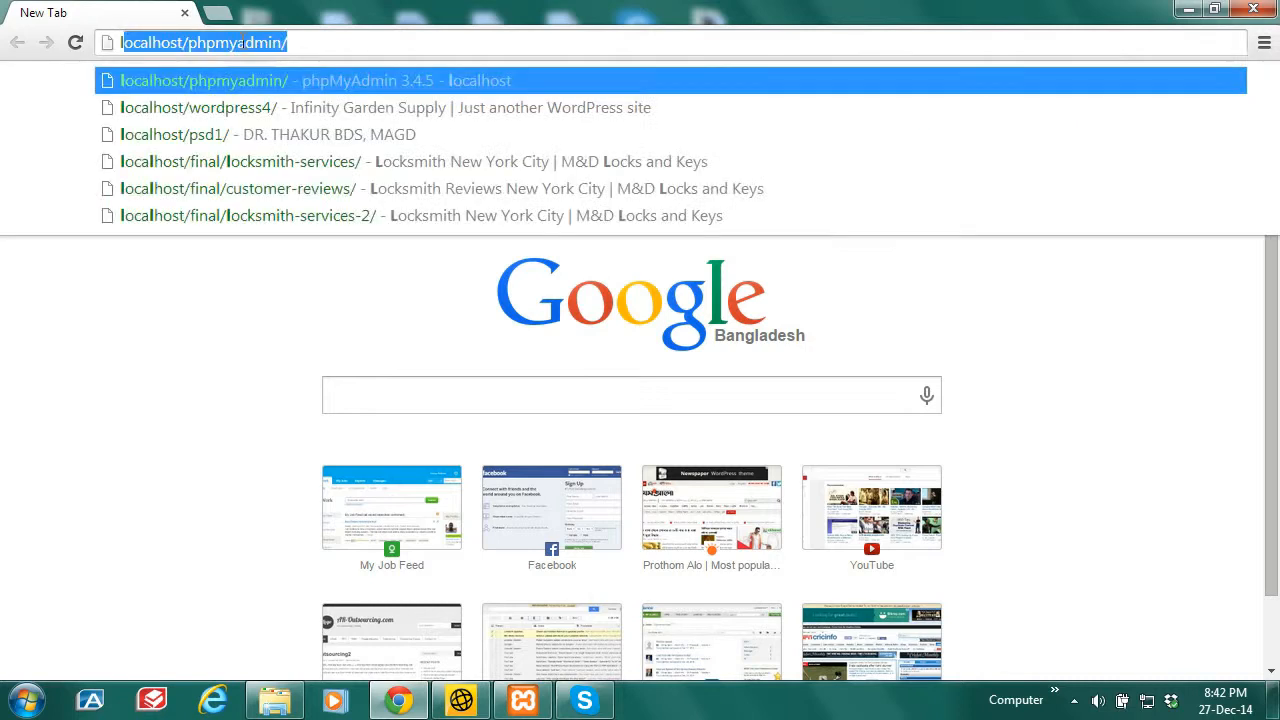
Step: Load the local WordPress Test site at localhost/aminur
{"action": "key", "text": "Right"}
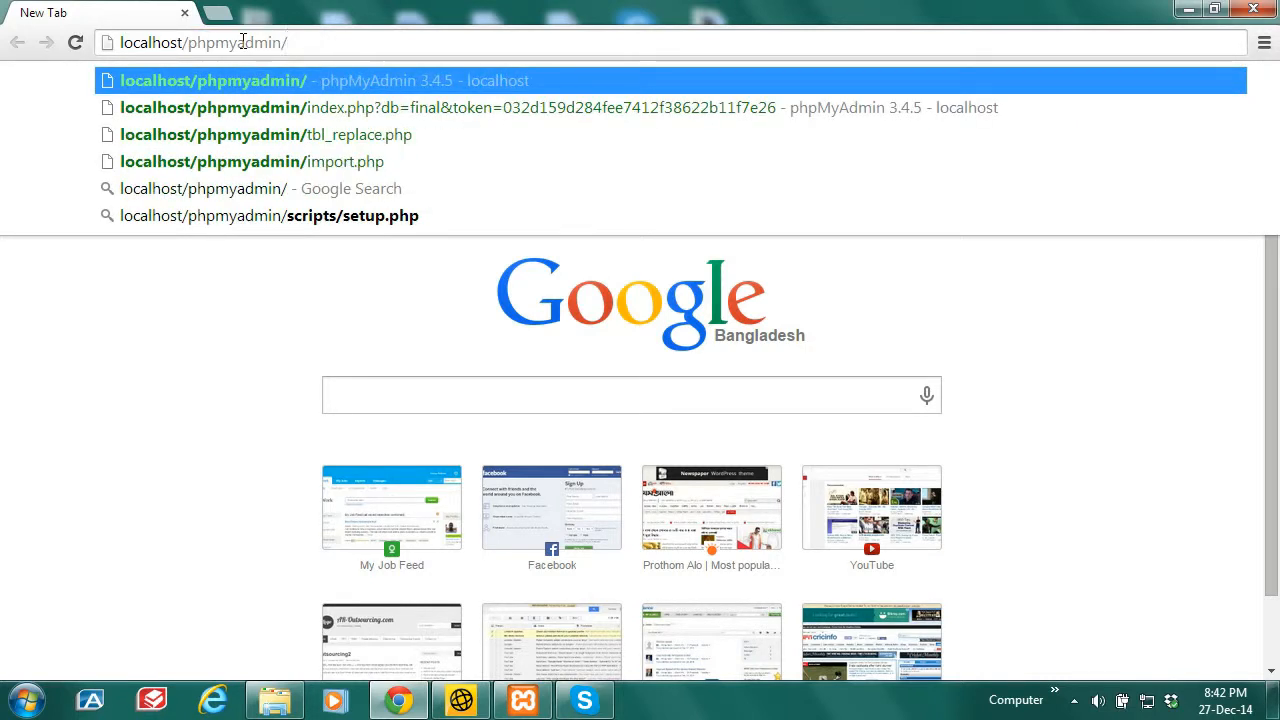
{"action": "key", "text": "BackSpace"}
{"action": "key", "text": "BackSpace"}
{"action": "key", "text": "BackSpace"}
{"action": "key", "text": "BackSpace"}
{"action": "key", "text": "BackSpace"}
{"action": "key", "text": "BackSpace"}
{"action": "key", "text": "BackSpace"}
{"action": "key", "text": "BackSpace"}
{"action": "key", "text": "BackSpace"}
{"action": "key", "text": "BackSpace"}
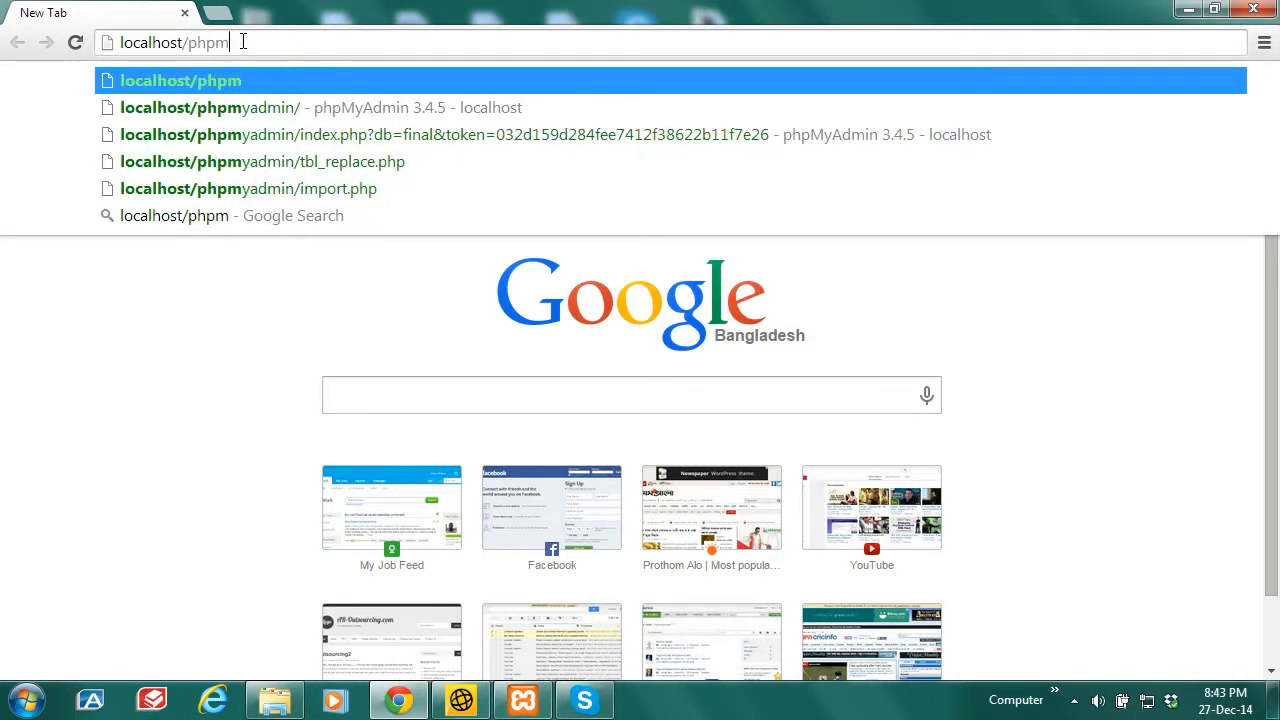
{"action": "key", "text": "BackSpace"}
{"action": "type", "text": "aminur/"}
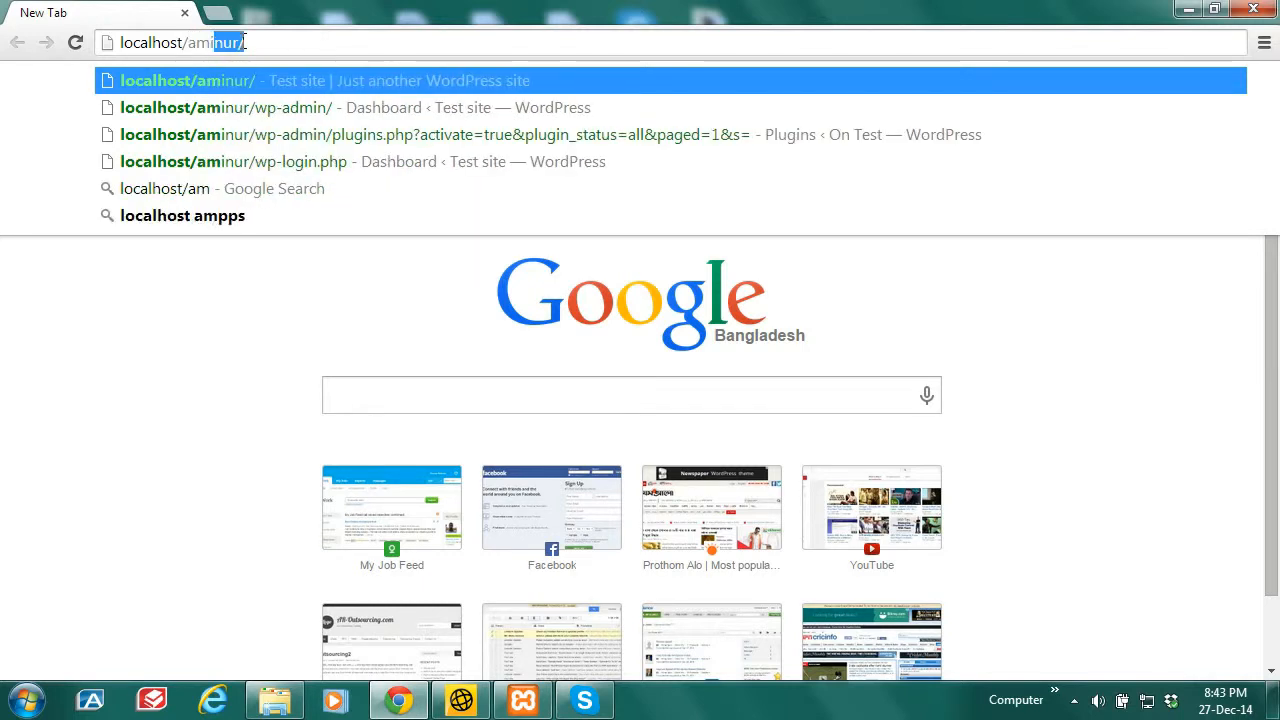
{"action": "key", "text": "Return"}
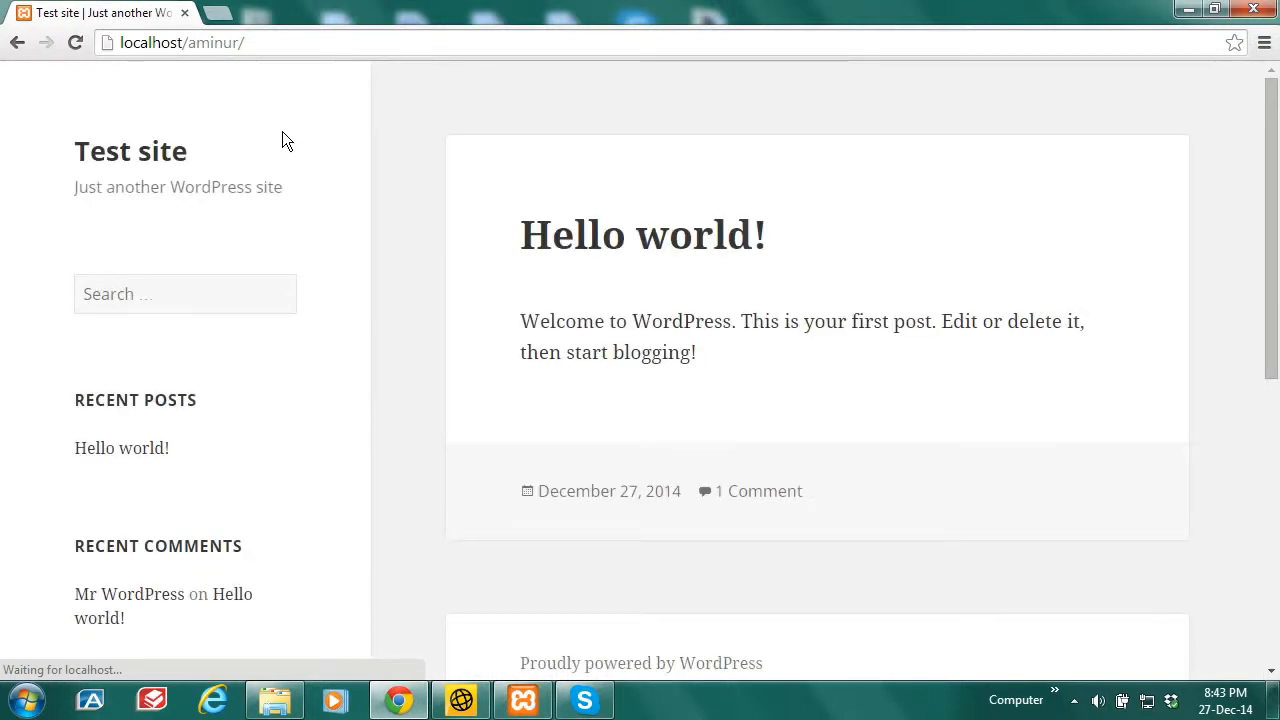
Step: Extend the site address with wp-admin to reach the admin area
{"action": "left_click", "coordinate": [276, 43]}
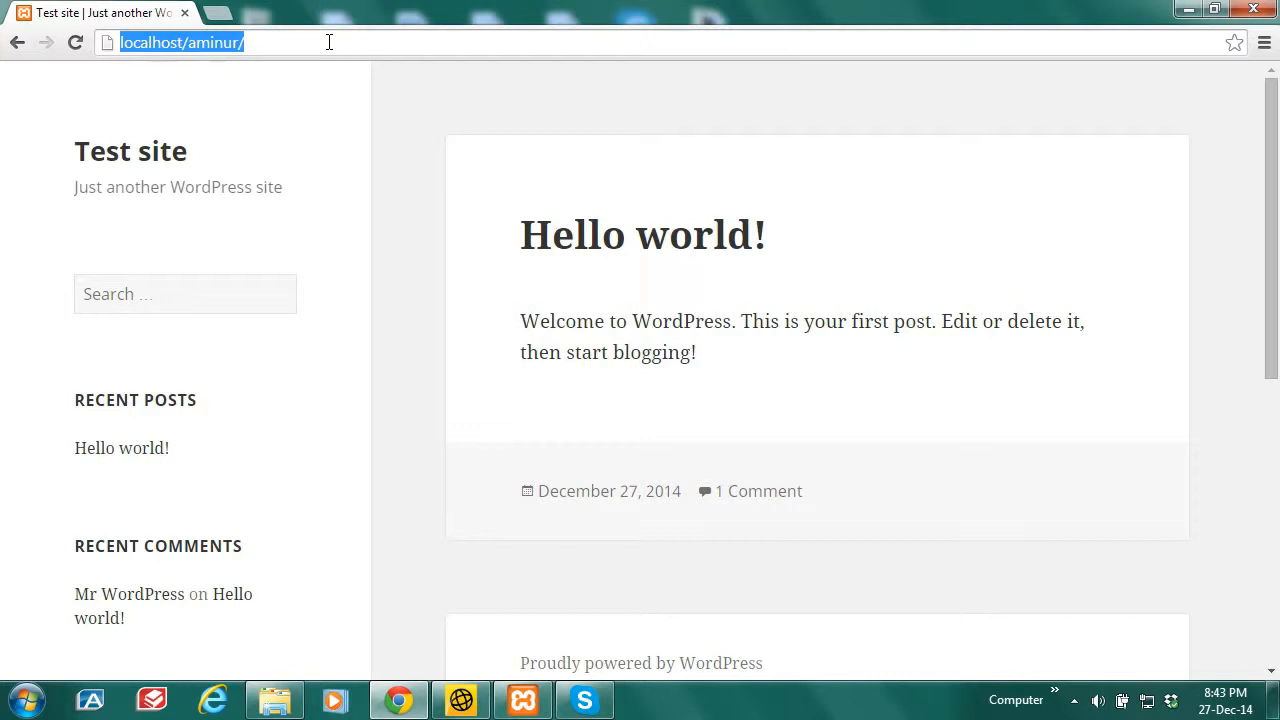
{"action": "left_click", "coordinate": [329, 42]}
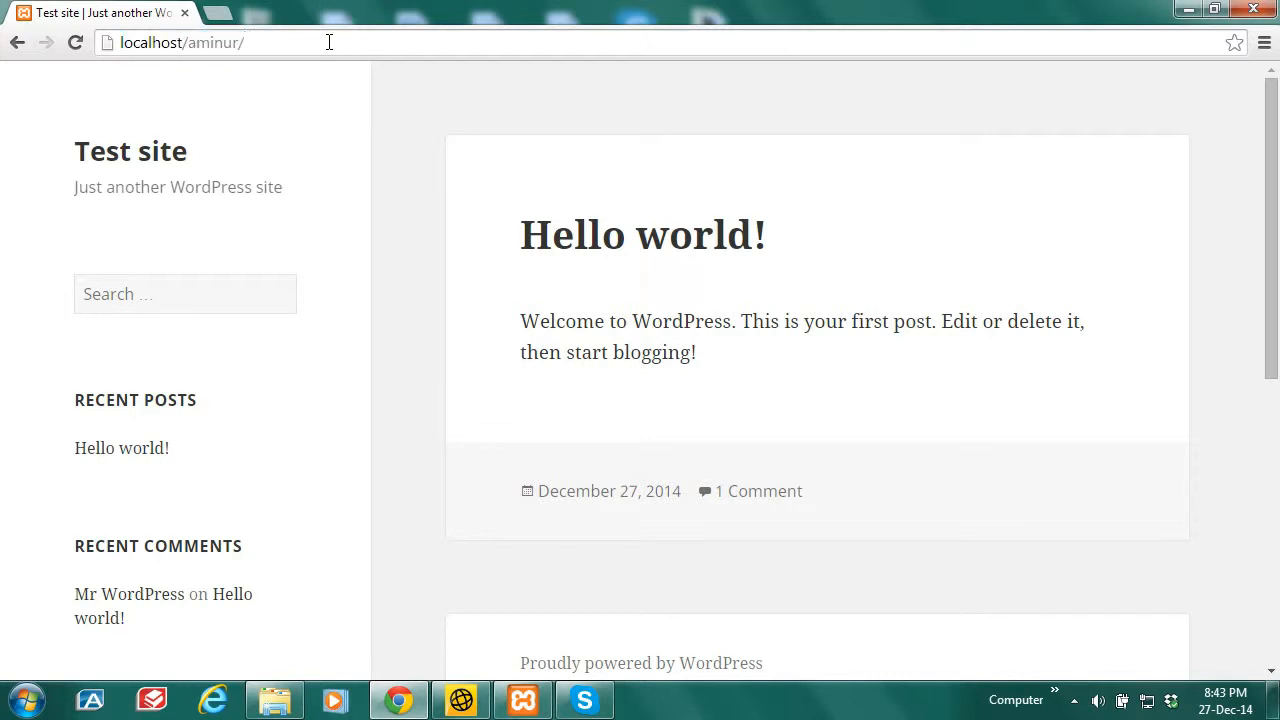
{"action": "type", "text": "login"}
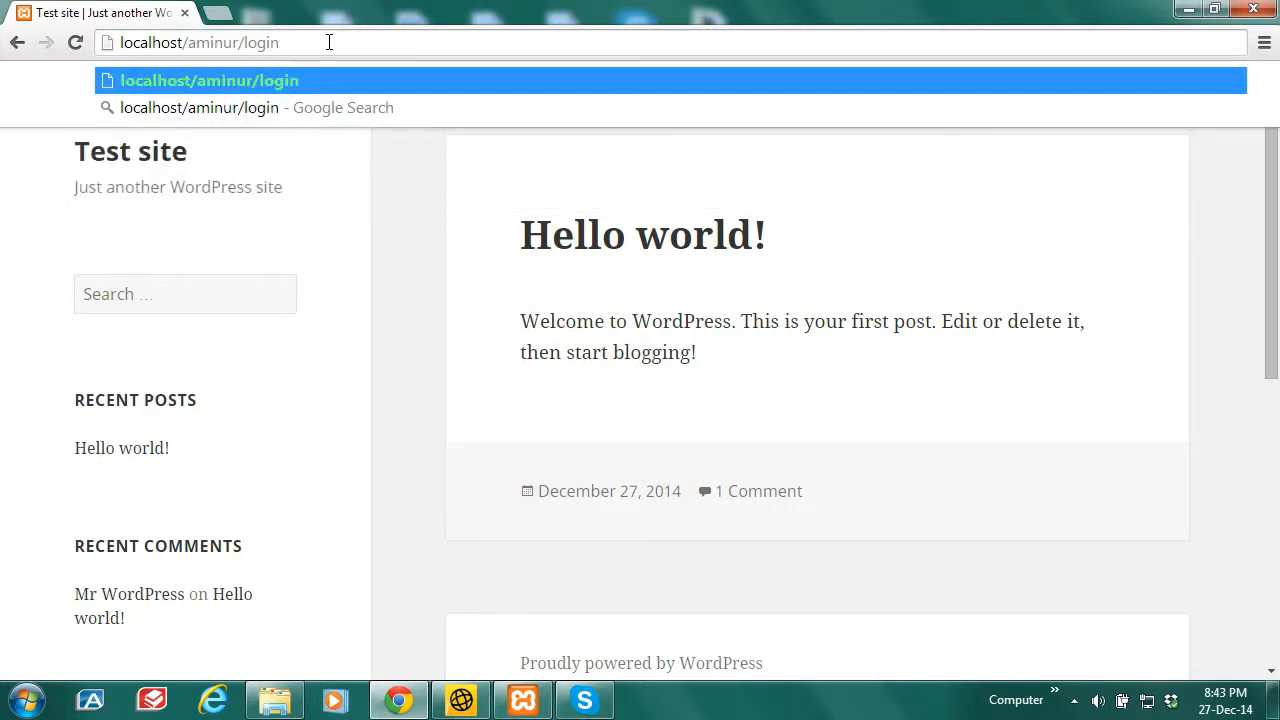
{"action": "key", "text": "BackSpace"}
{"action": "key", "text": "BackSpace"}
{"action": "key", "text": "BackSpace"}
{"action": "key", "text": "BackSpace"}
{"action": "key", "text": "BackSpace"}
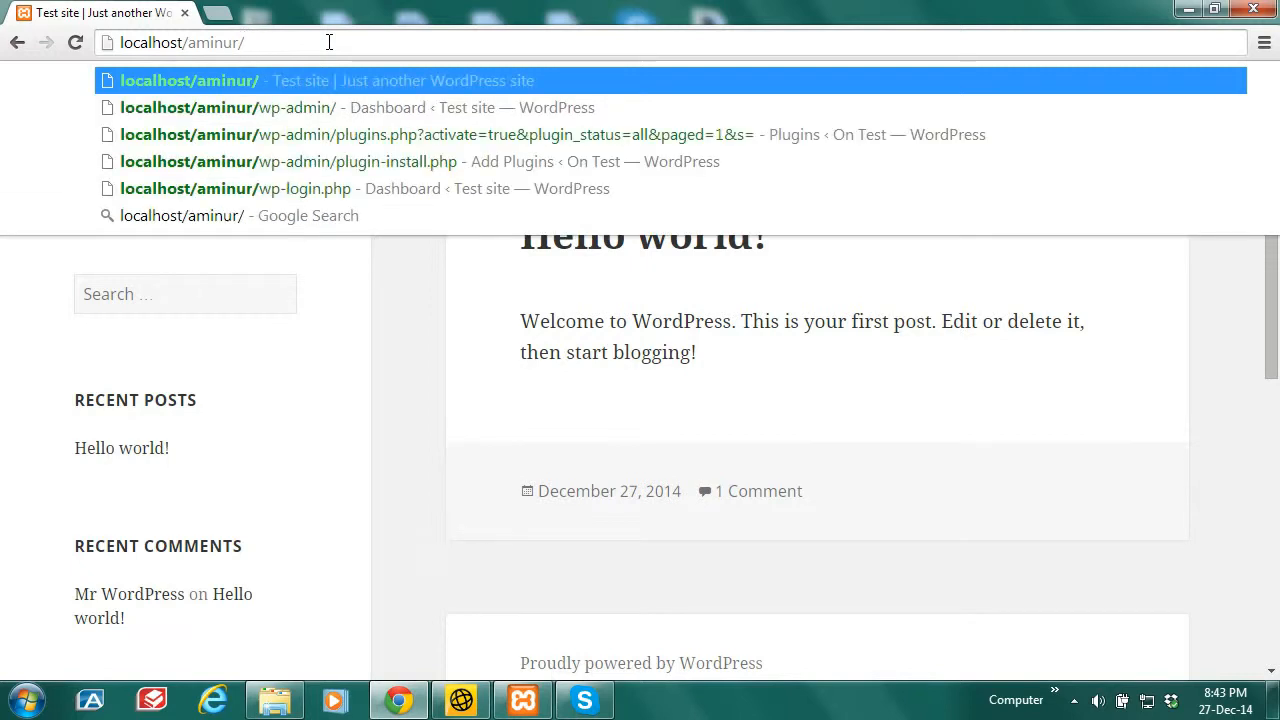
{"action": "type", "text": "wp-admin/"}
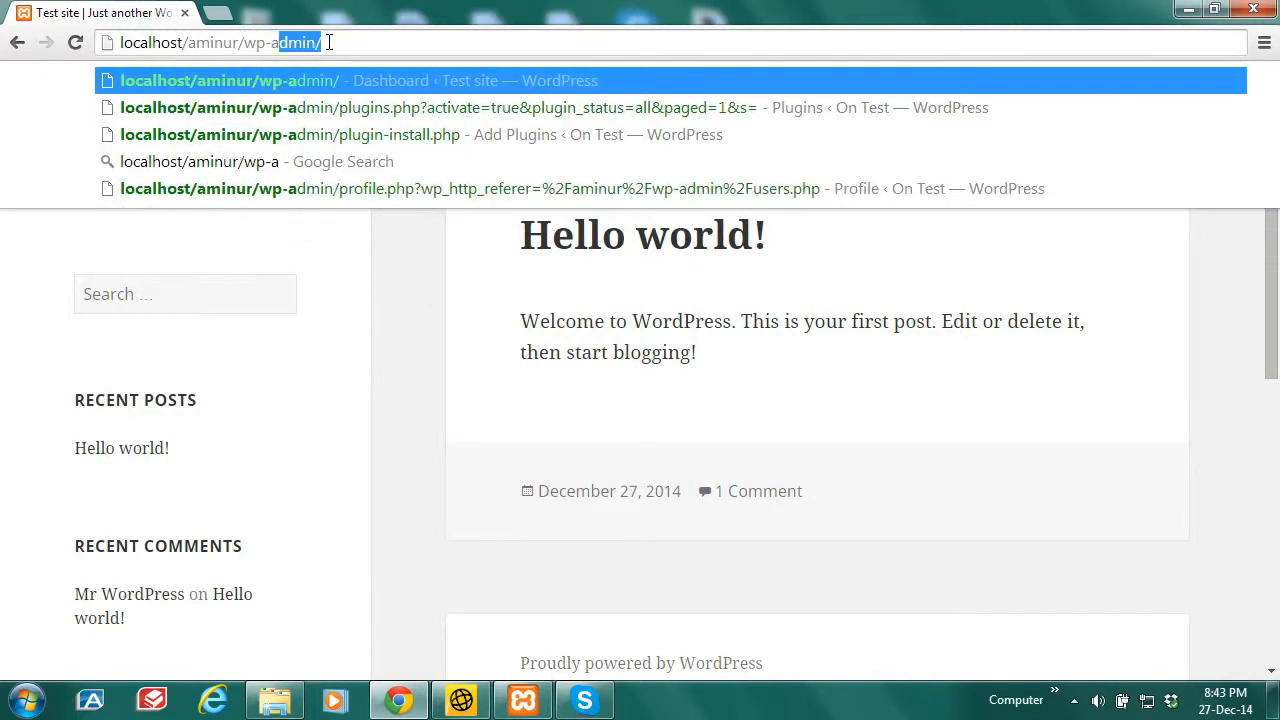
{"action": "key", "text": "Return"}
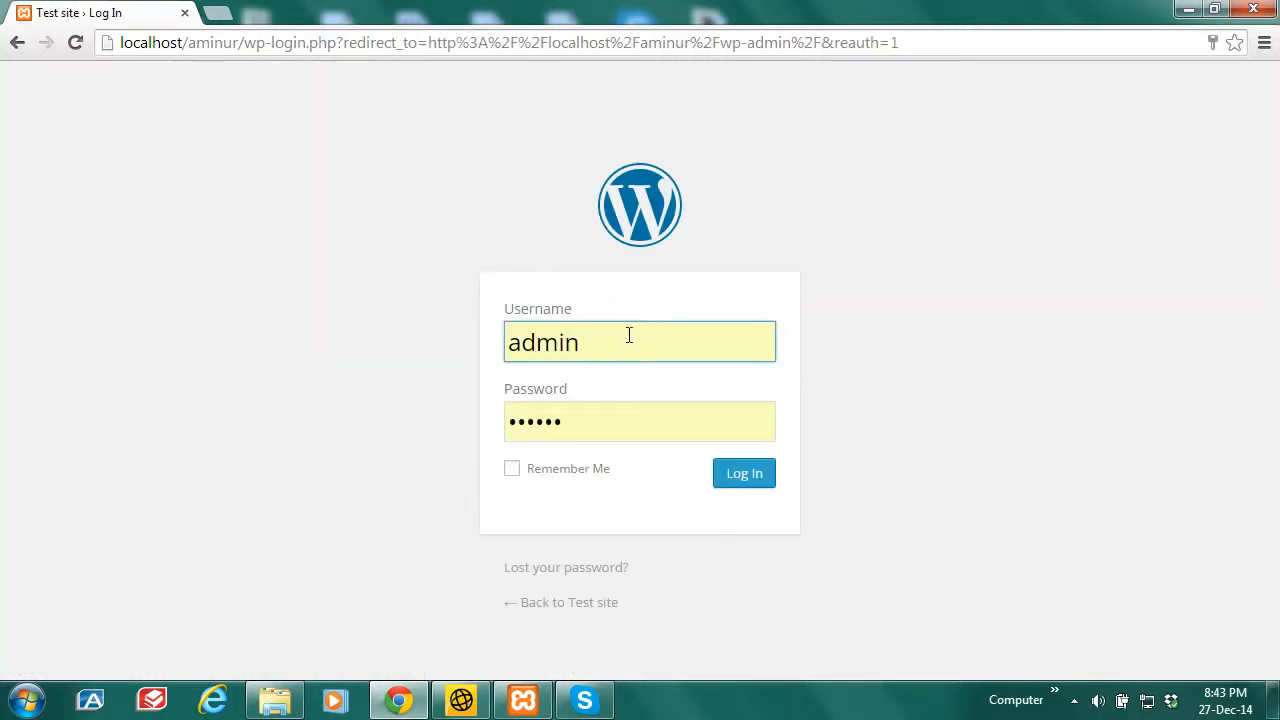
Step: Sign in on the login form with the admin username and password
{"action": "left_click_drag", "start_coordinate": [621, 342], "coordinate": [503, 353]}
{"action": "left_click_drag", "start_coordinate": [616, 409], "coordinate": [476, 440]}
{"action": "type", "text": "••••••"}
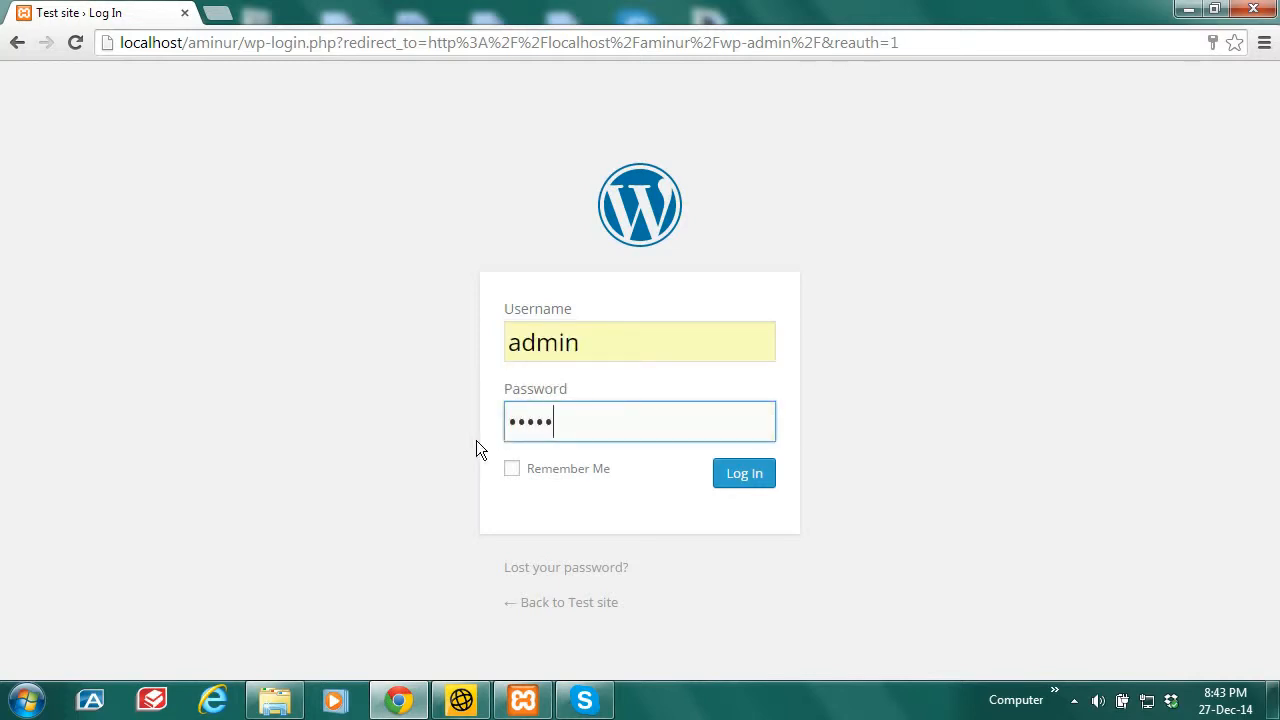
{"action": "left_click", "coordinate": [745, 480]}
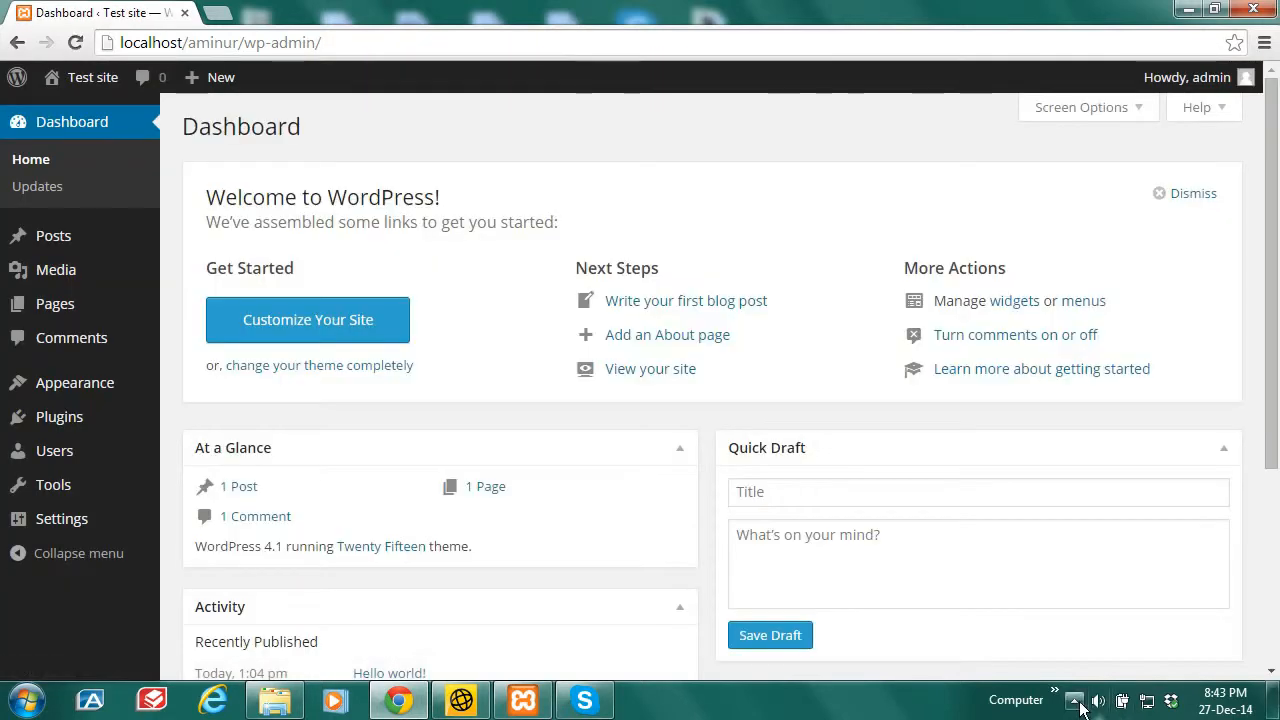
{"action": "left_click", "coordinate": [1075, 702]}
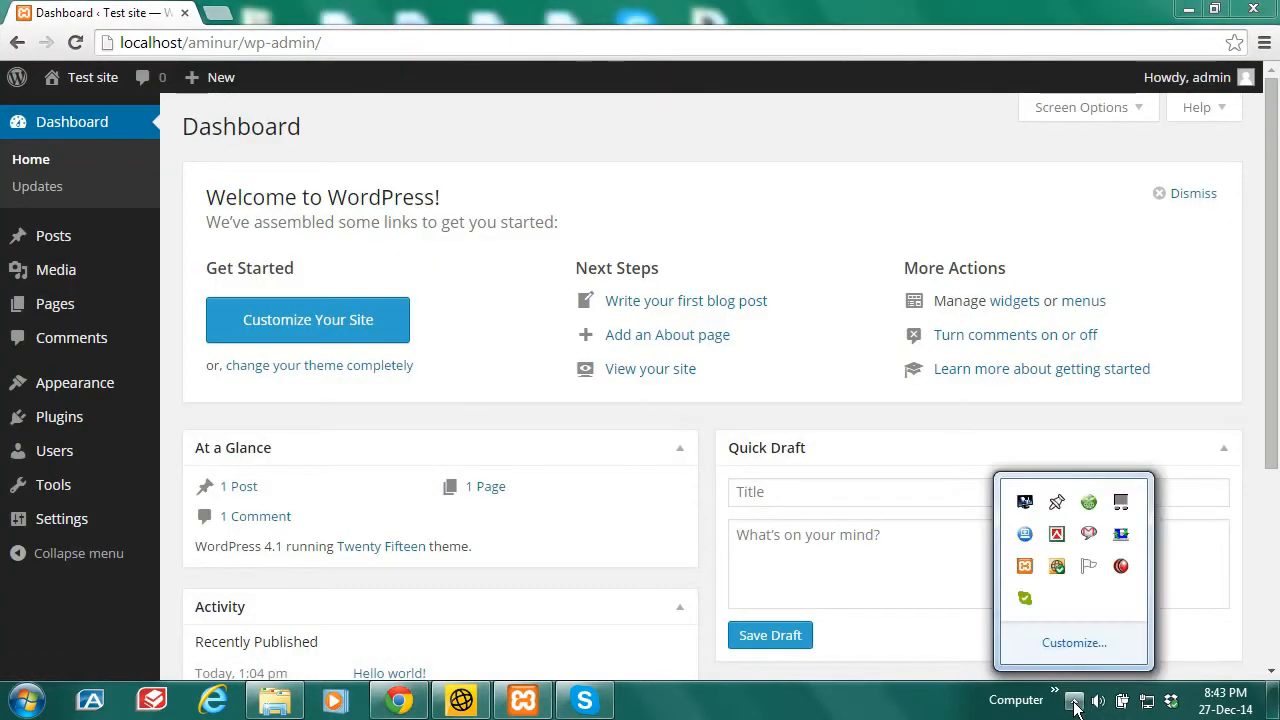
{"action": "left_click", "coordinate": [1075, 702]}
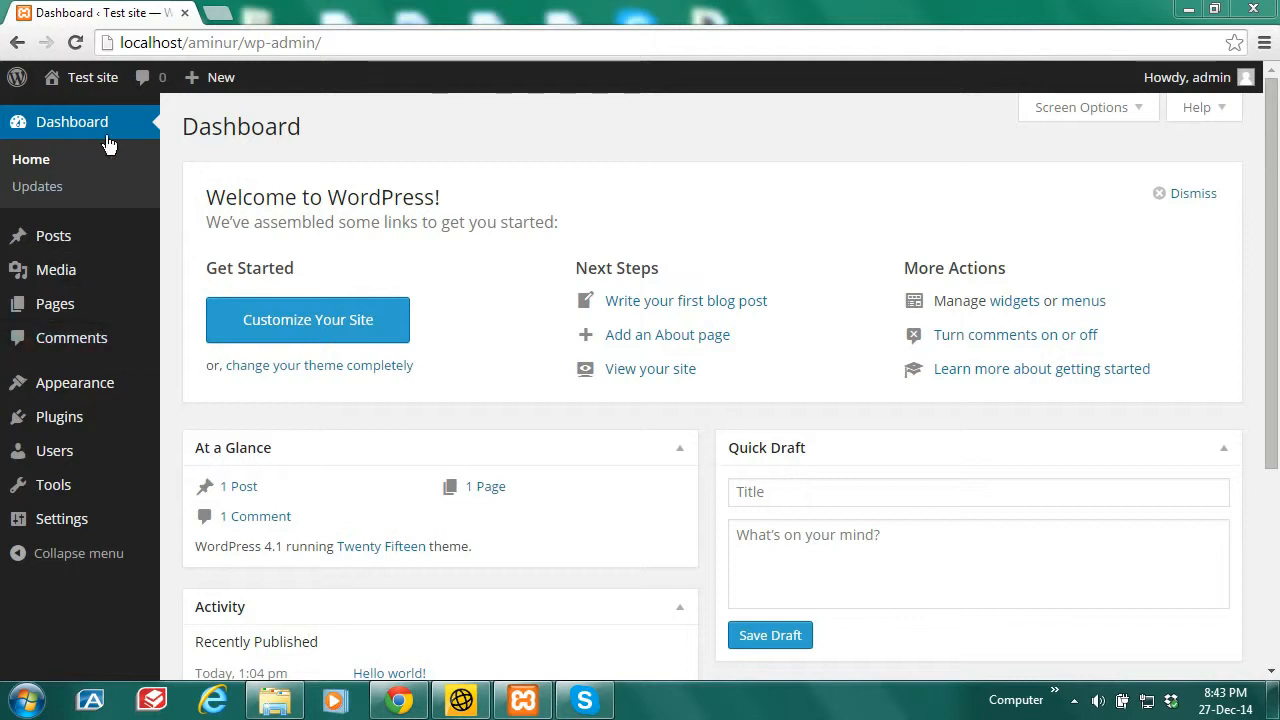
Step: Go to Users > All Users and open the admin user's profile
{"action": "mouse_move", "coordinate": [62, 452]}
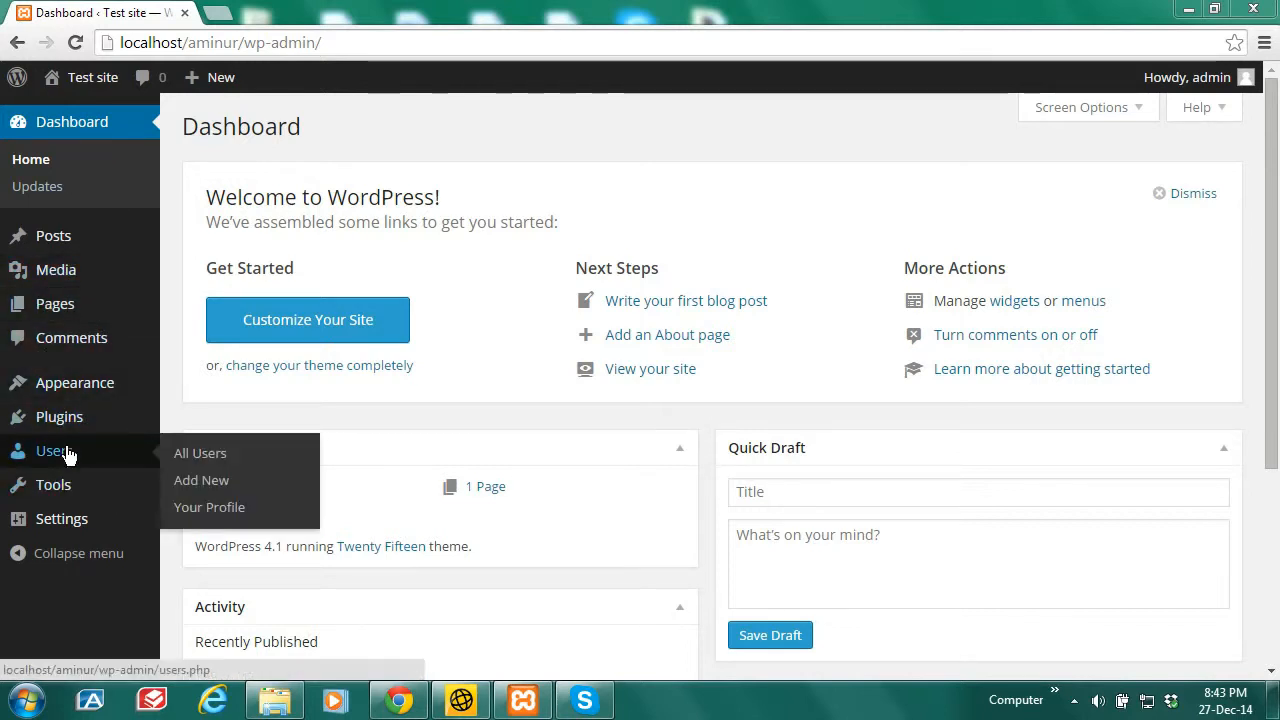
{"action": "left_click", "coordinate": [200, 457]}
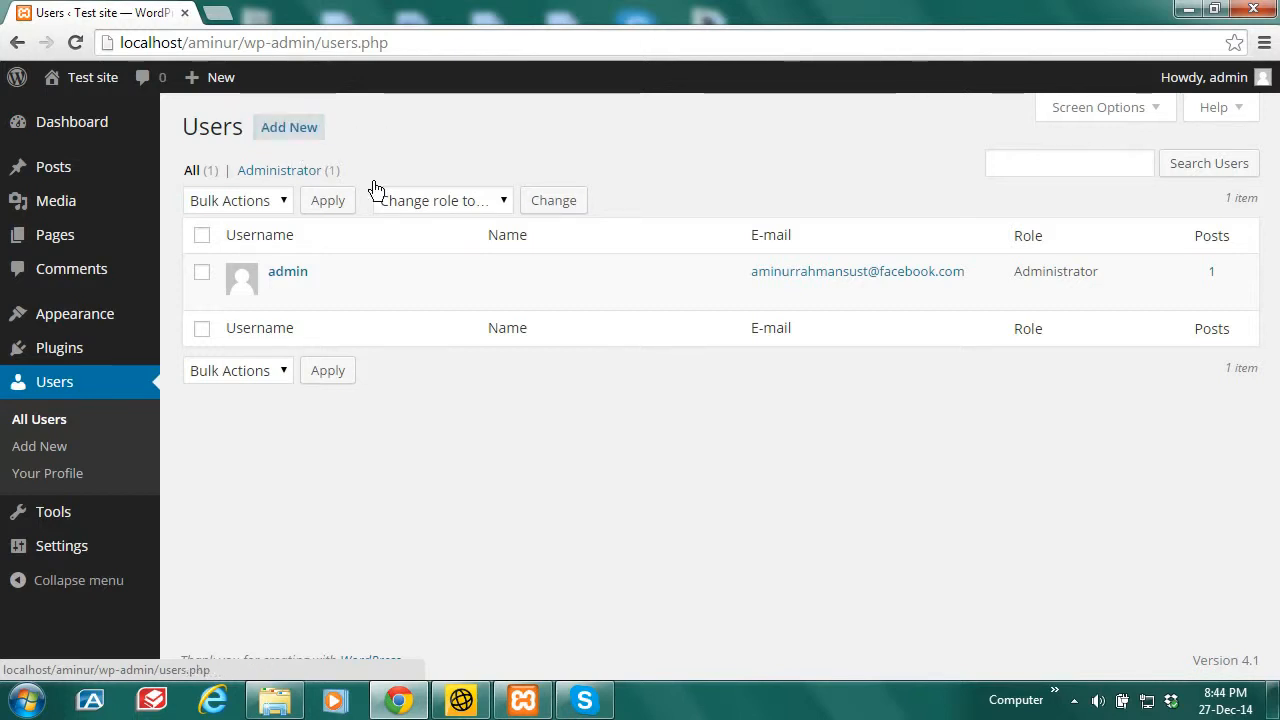
{"action": "left_click", "coordinate": [288, 274]}
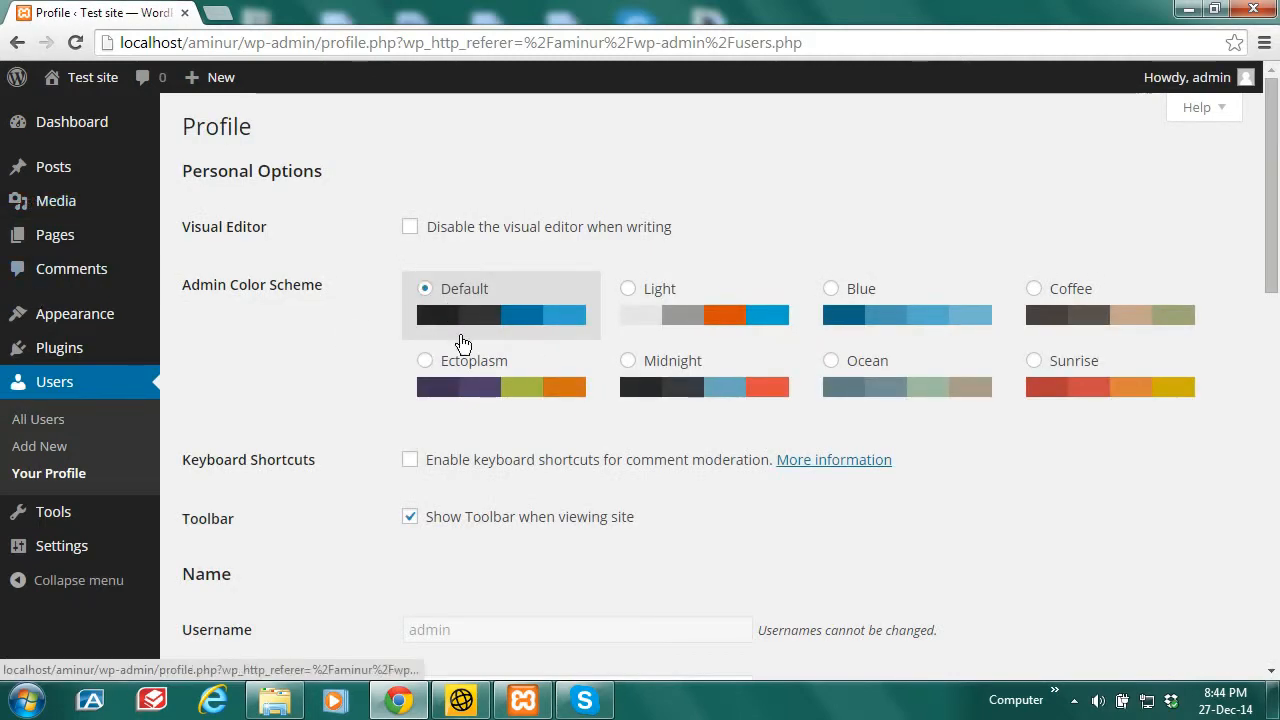
{"action": "left_click_drag", "start_coordinate": [1277, 223], "coordinate": [1278, 372]}
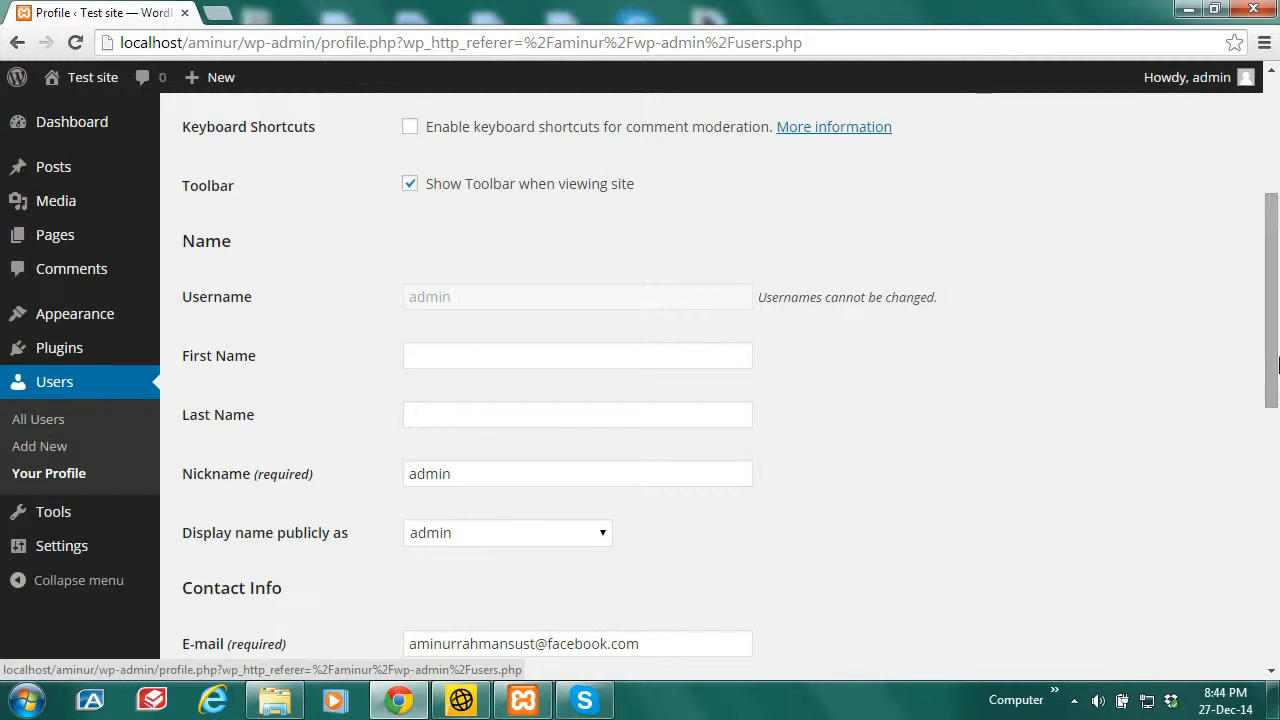
{"action": "left_click_drag", "start_coordinate": [1276, 358], "coordinate": [1273, 434]}
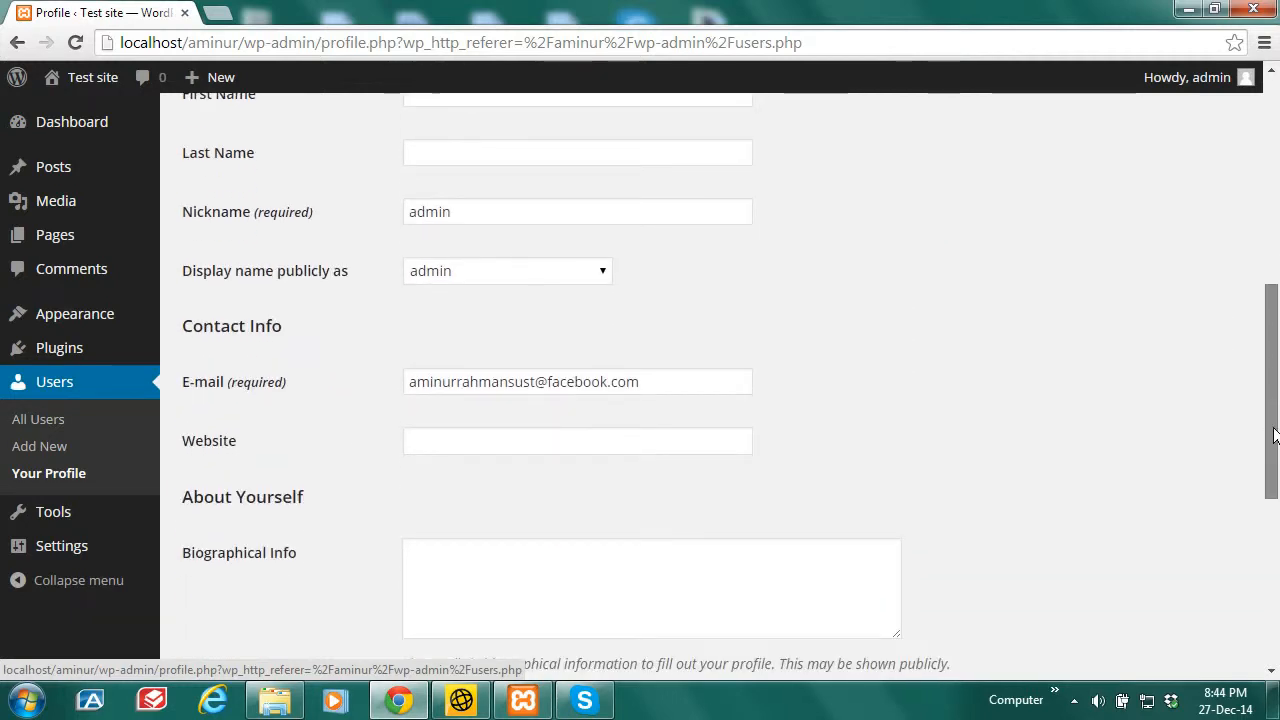
{"action": "left_click_drag", "start_coordinate": [645, 383], "coordinate": [398, 380]}
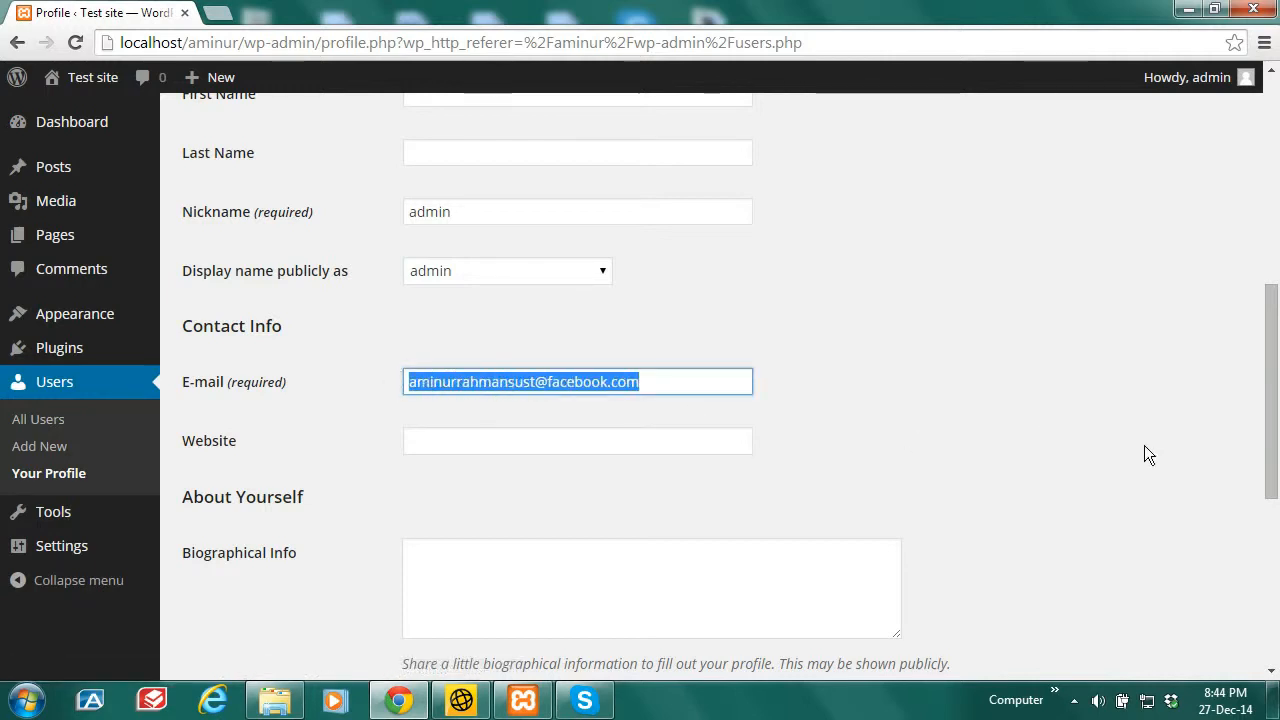
{"action": "left_click_drag", "start_coordinate": [1272, 447], "coordinate": [1268, 608]}
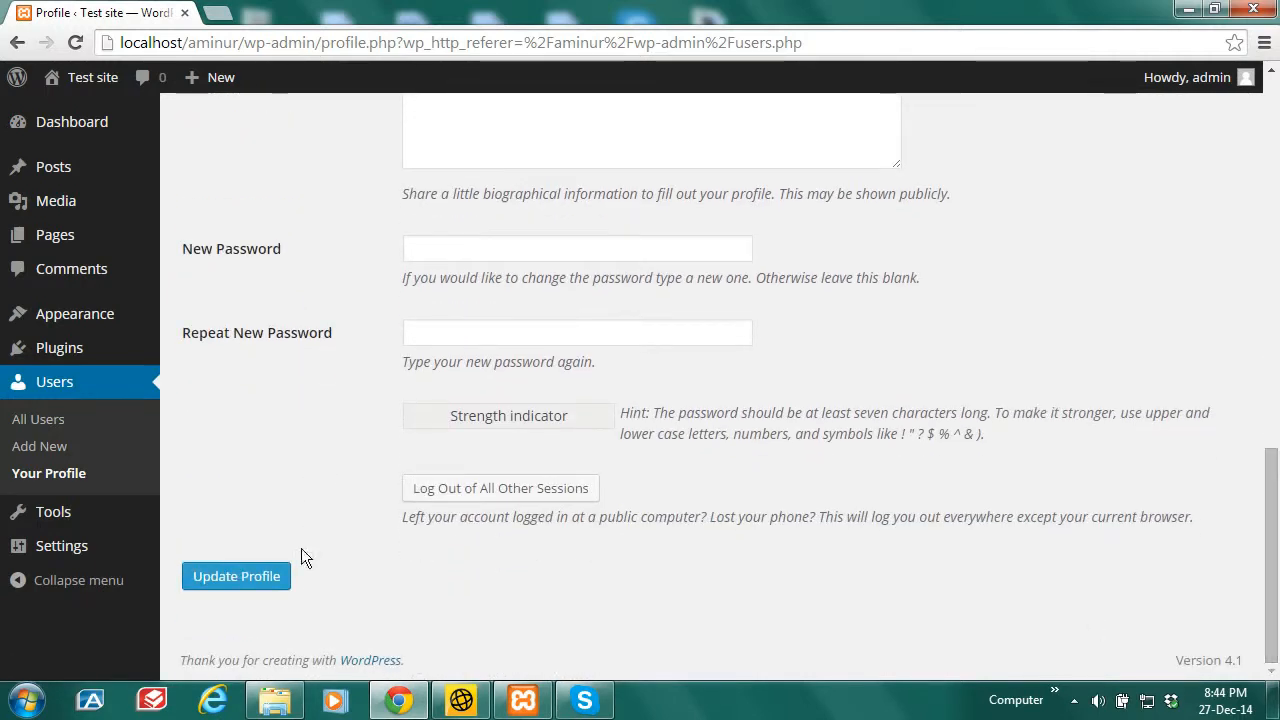
{"action": "left_click_drag", "start_coordinate": [1271, 560], "coordinate": [1271, 514]}
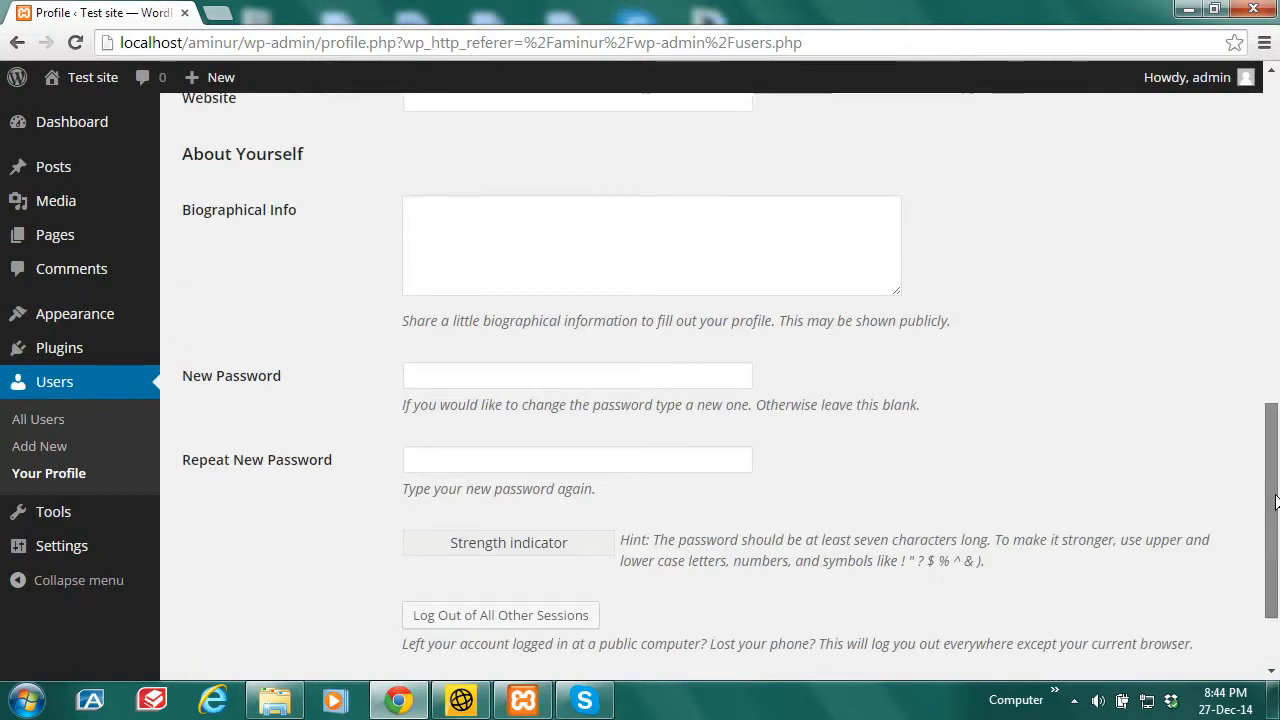
Step: Enter a new password in both password fields of the profile
{"action": "left_click", "coordinate": [523, 370]}
{"action": "type", "text": "admin"}
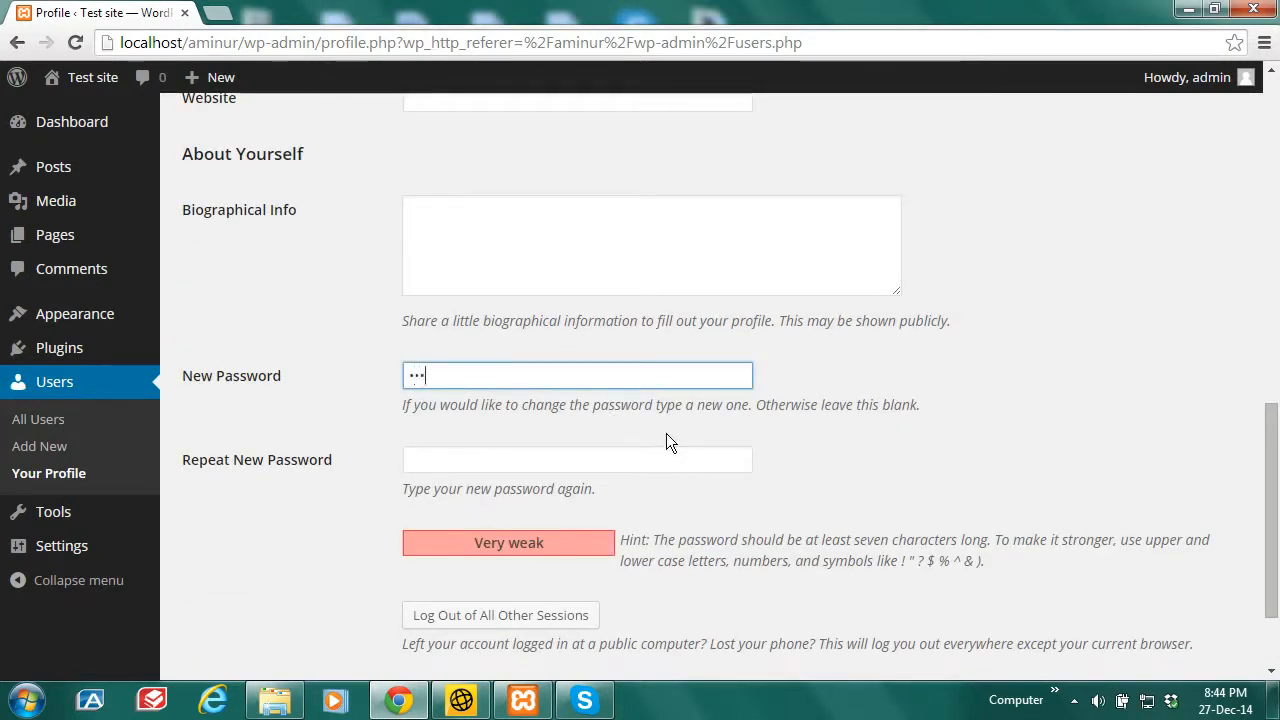
{"action": "left_click", "coordinate": [662, 459]}
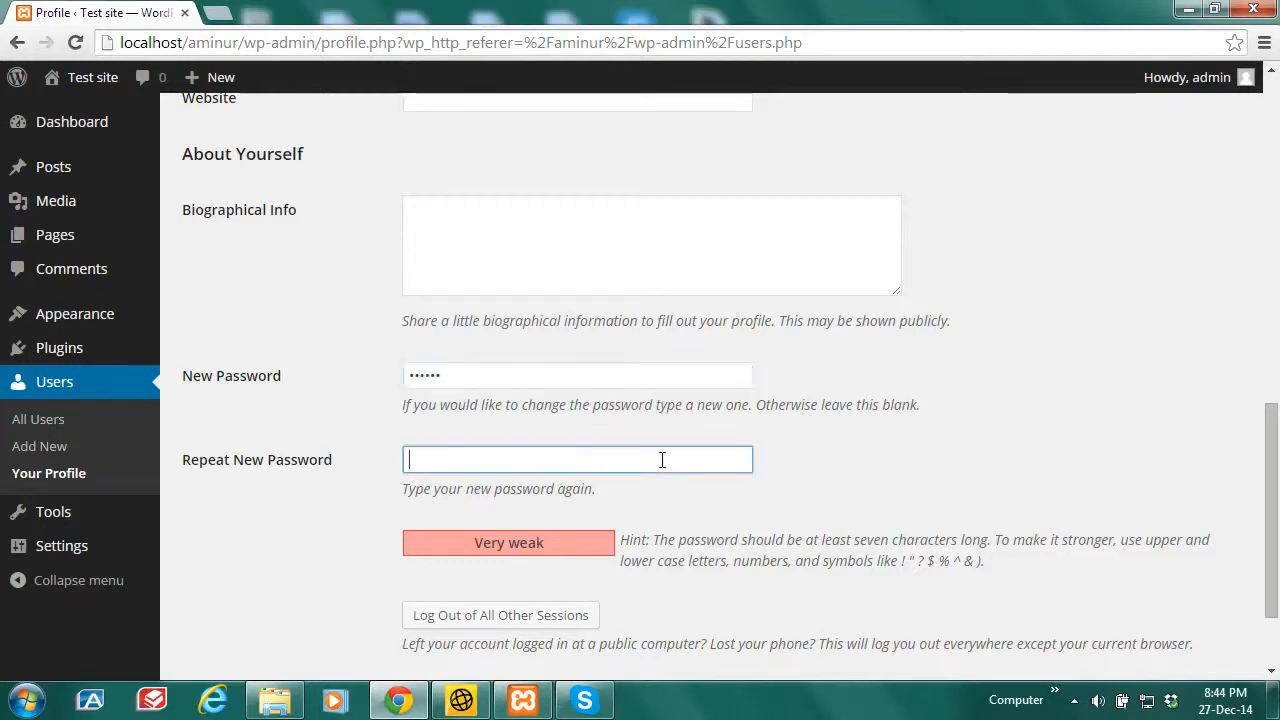
{"action": "type", "text": "admin1"}
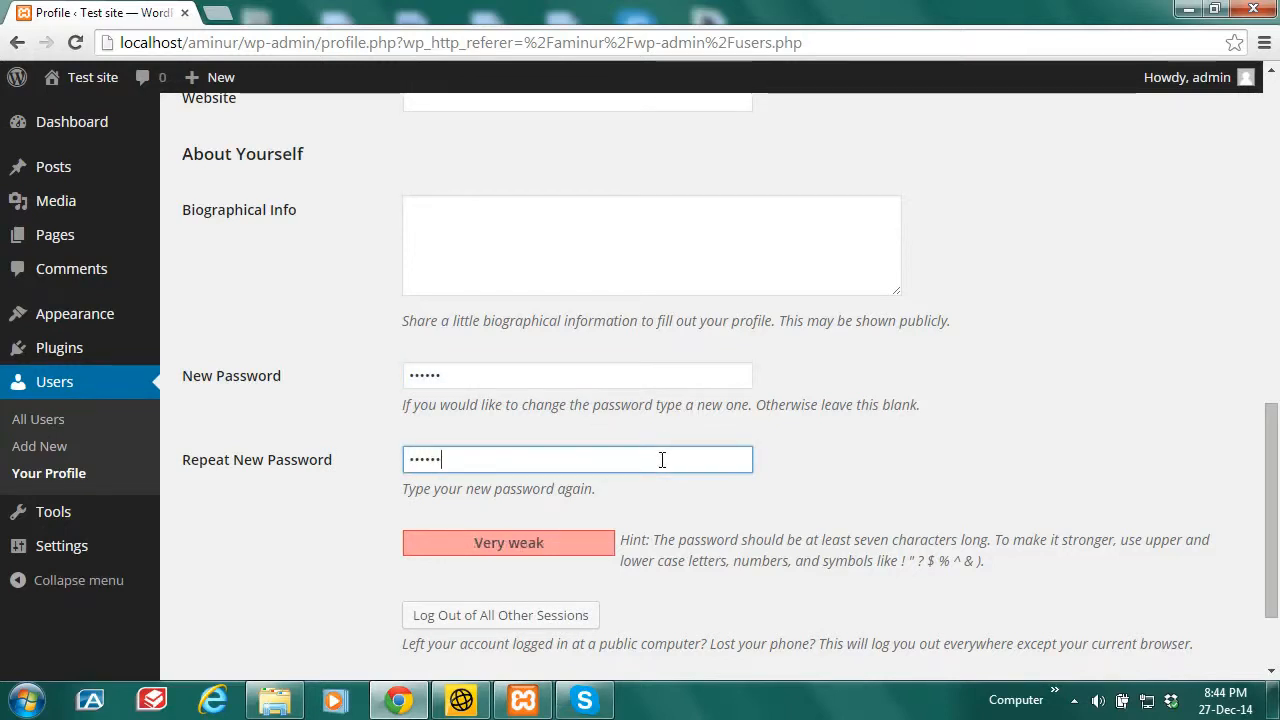
{"action": "scroll", "coordinate": [662, 459], "scroll_direction": "up", "scroll_amount": 3}
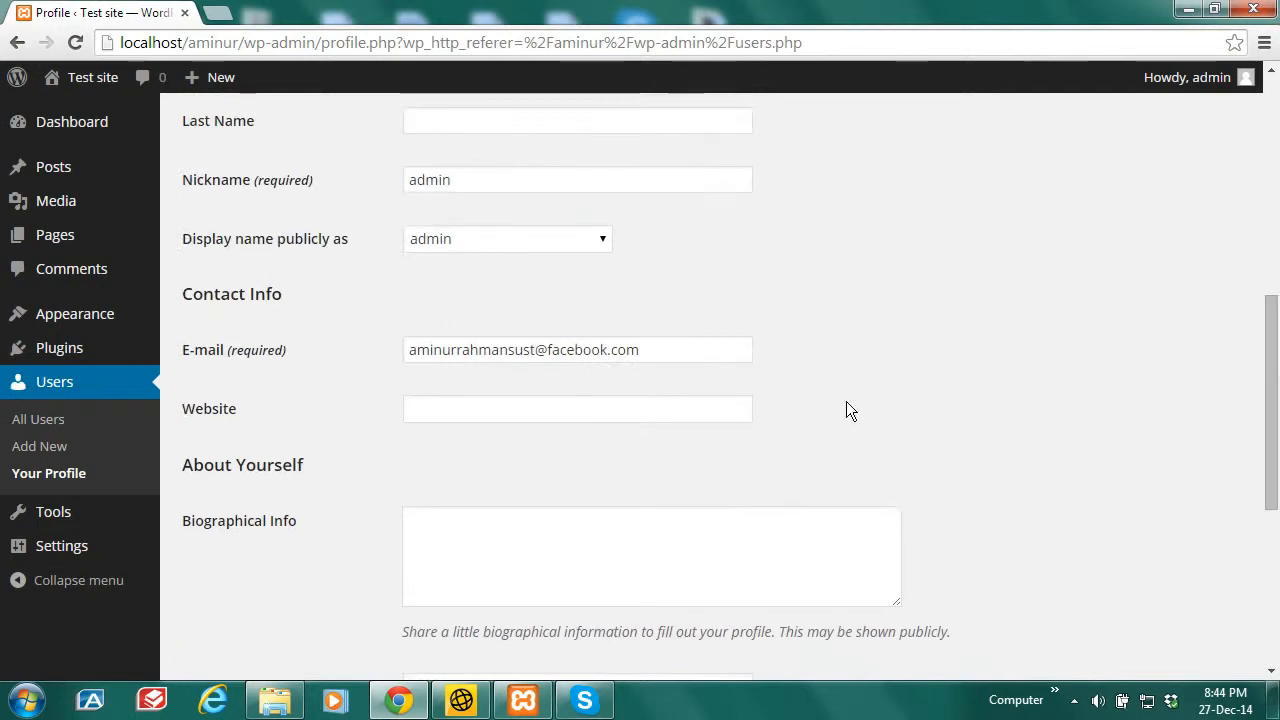
{"action": "left_click_drag", "start_coordinate": [639, 349], "coordinate": [397, 358]}
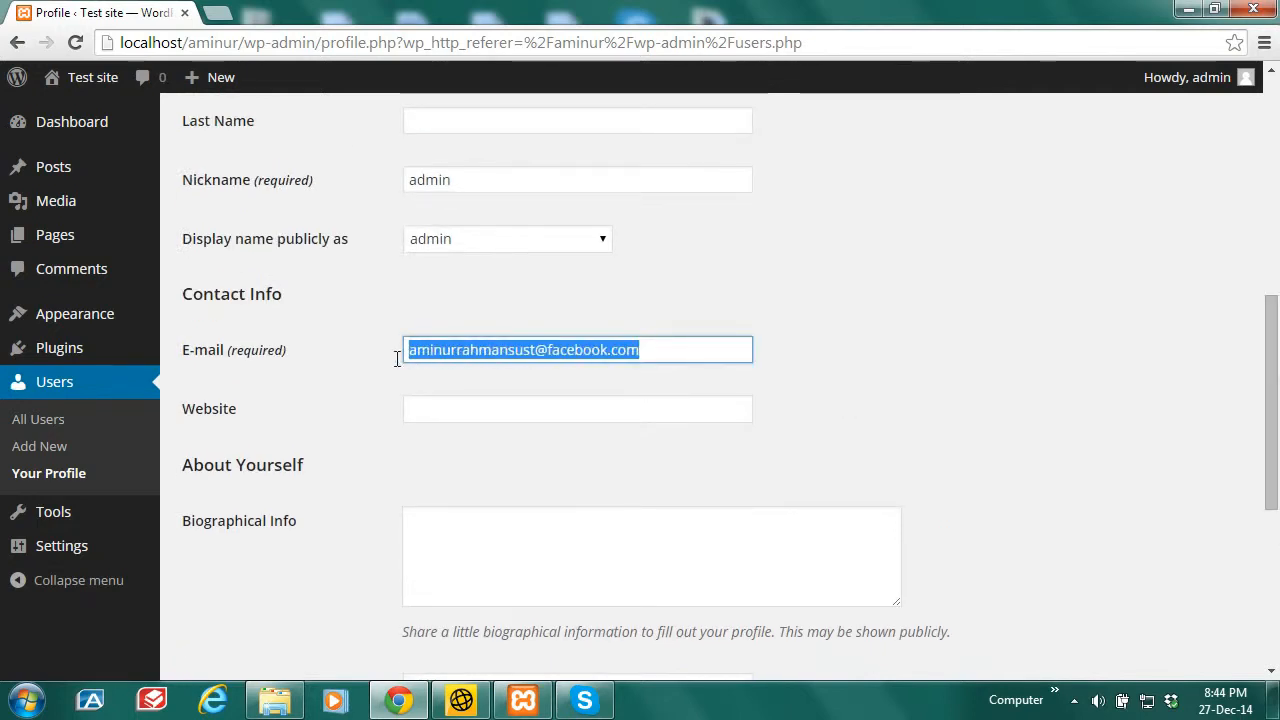
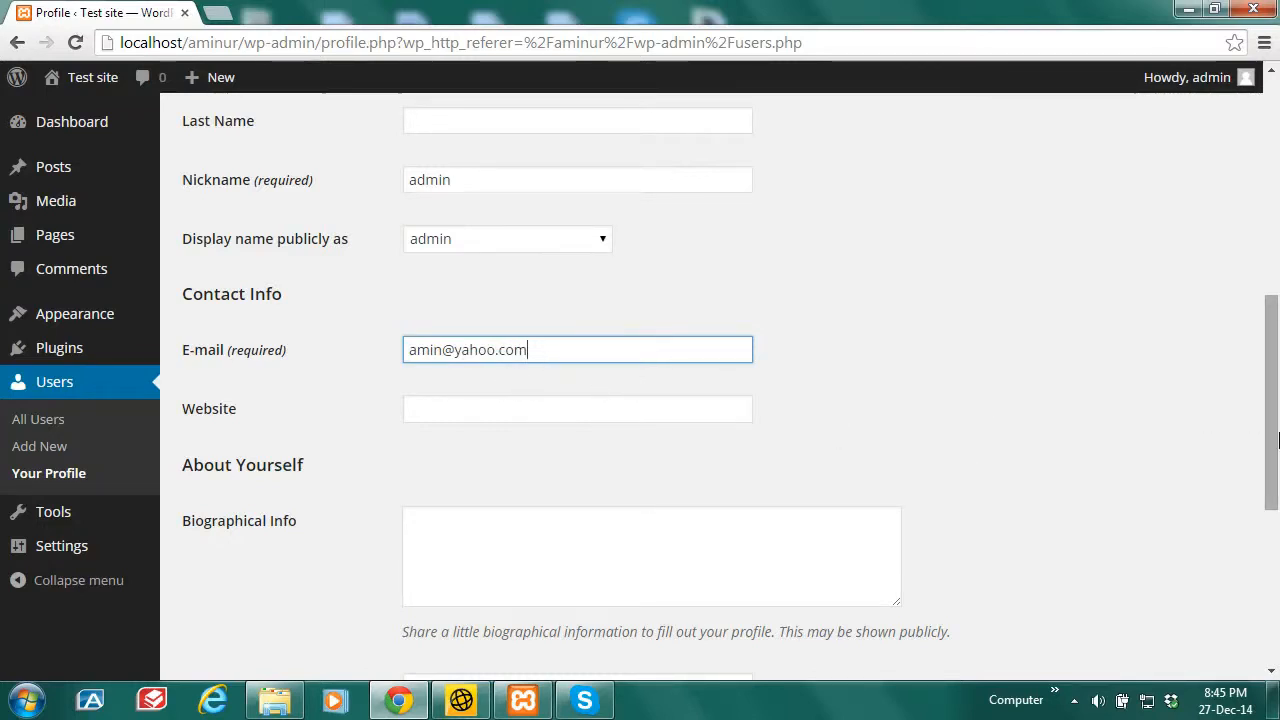
{"action": "left_click_drag", "start_coordinate": [1278, 440], "coordinate": [1278, 585]}
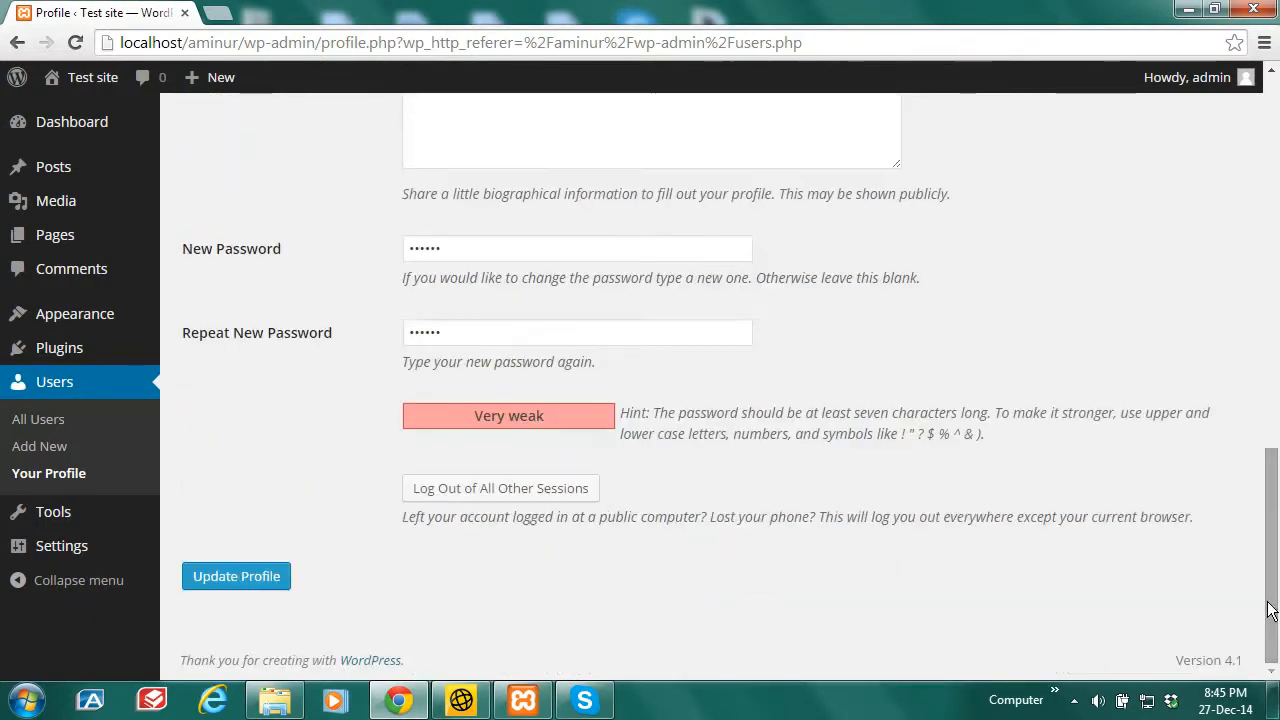
{"action": "left_click", "coordinate": [232, 578]}
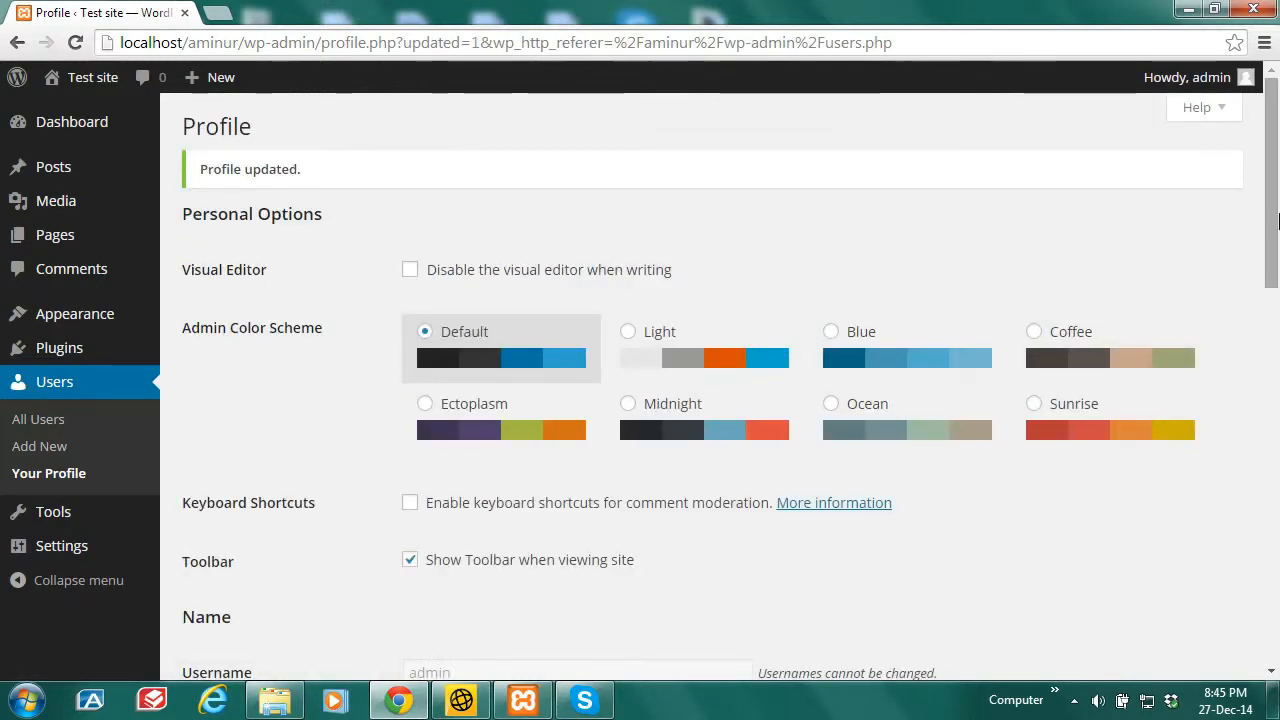
Step: Scroll through the saved profile, checking the updated e-mail field
{"action": "left_click", "coordinate": [1276, 403]}
{"action": "scroll", "coordinate": [1276, 403], "scroll_direction": "down", "scroll_amount": 1}
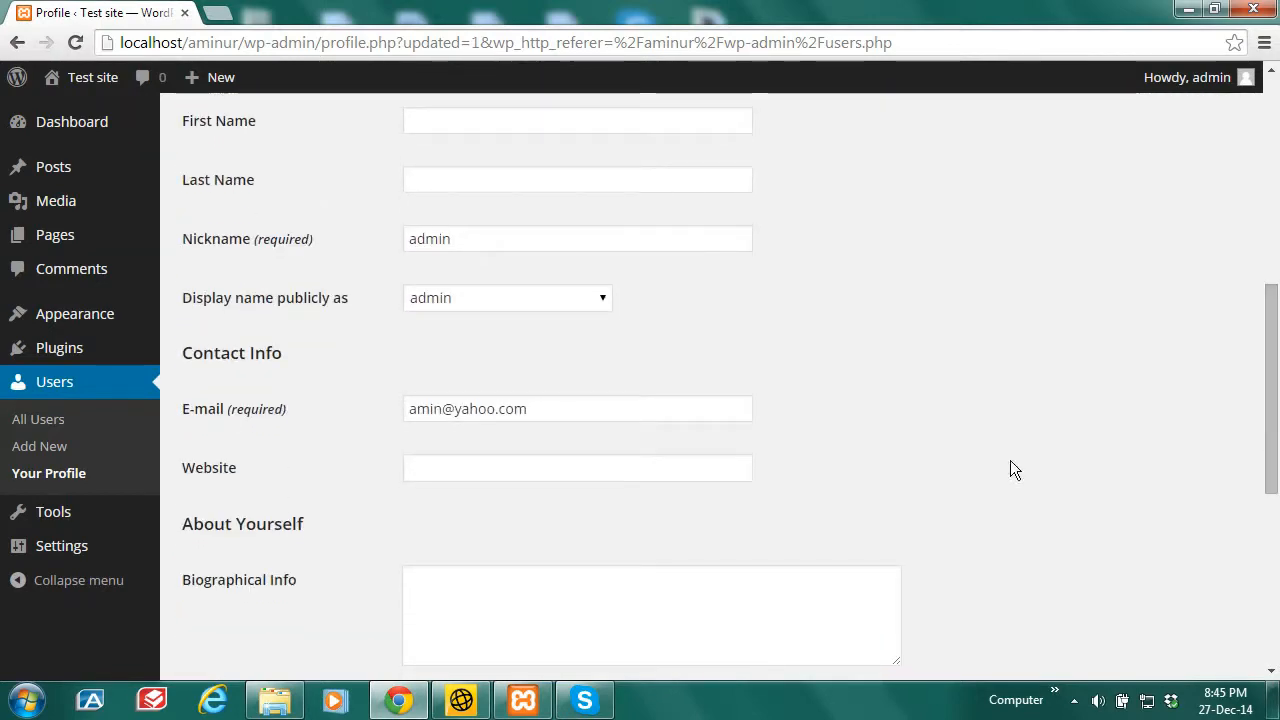
{"action": "left_click_drag", "start_coordinate": [515, 409], "coordinate": [394, 434]}
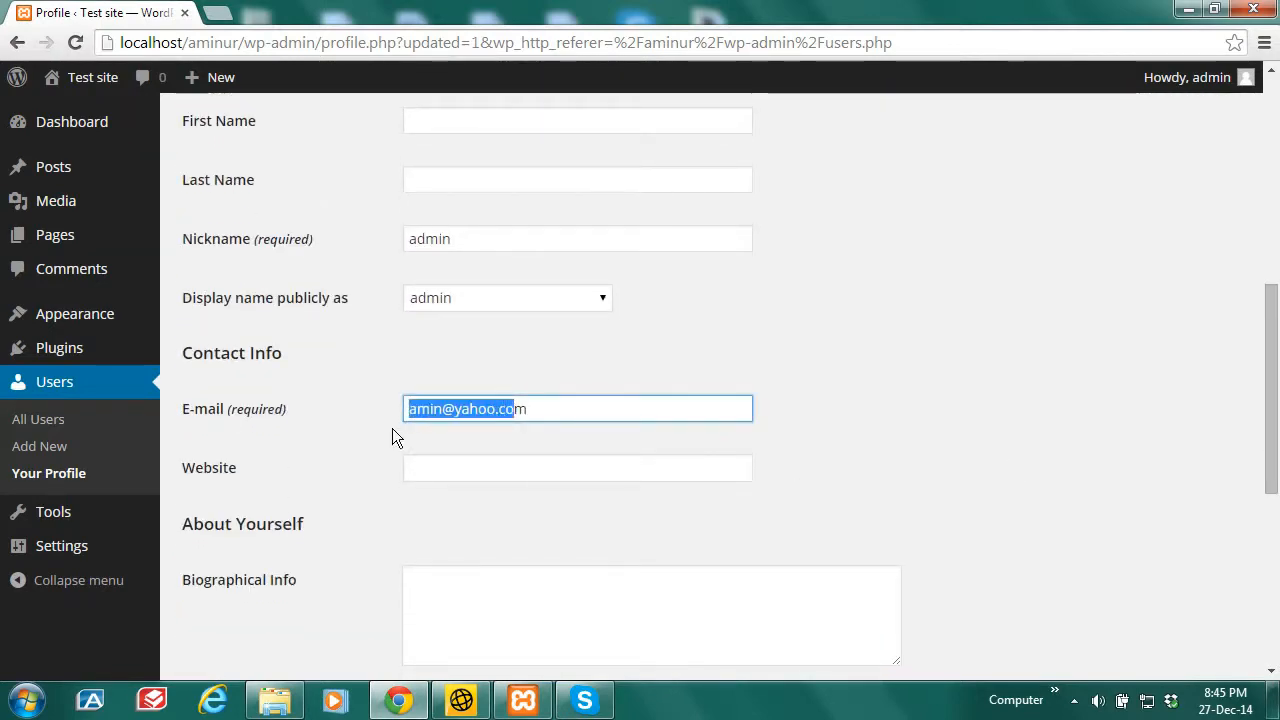
{"action": "left_click", "coordinate": [1276, 412]}
{"action": "scroll", "coordinate": [1276, 412], "scroll_direction": "down", "scroll_amount": 5}
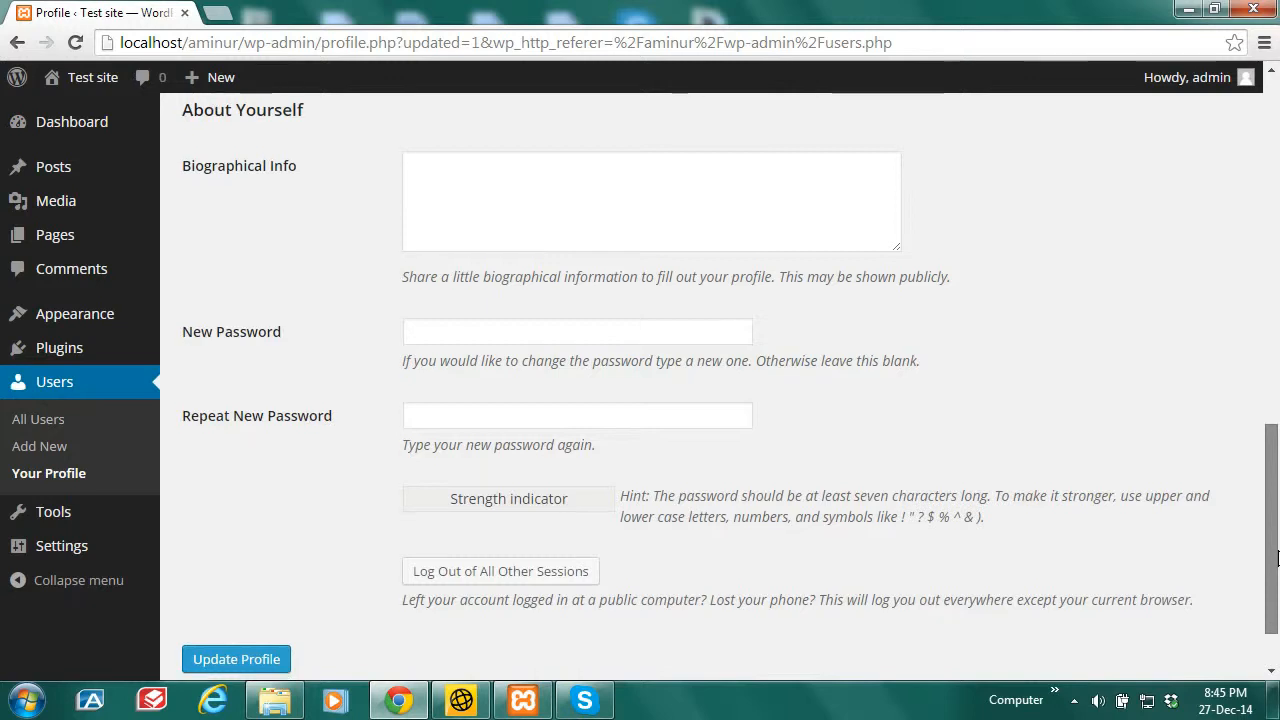
{"action": "scroll", "coordinate": [1276, 420], "scroll_direction": "up", "scroll_amount": 2}
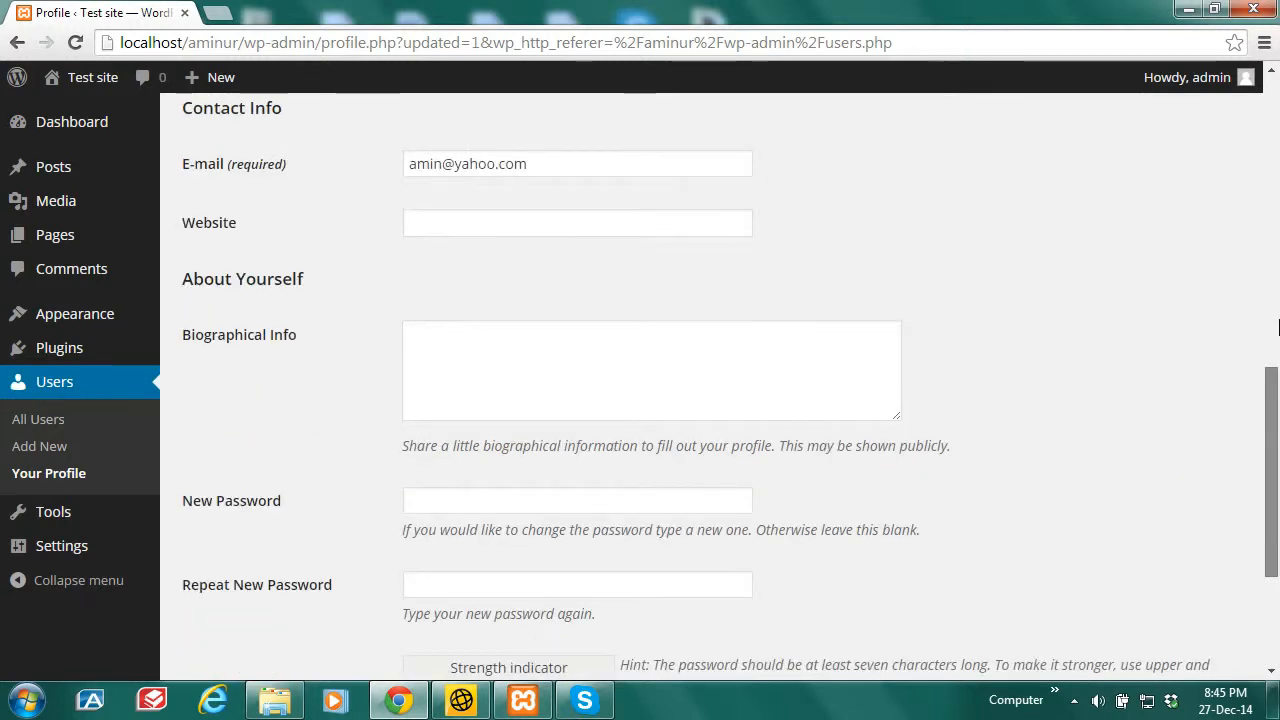
{"action": "scroll", "coordinate": [1276, 328], "scroll_direction": "up", "scroll_amount": 8}
Step: Log out from Howdy, admin and sign back in with the new password
{"action": "mouse_move", "coordinate": [1240, 80]}
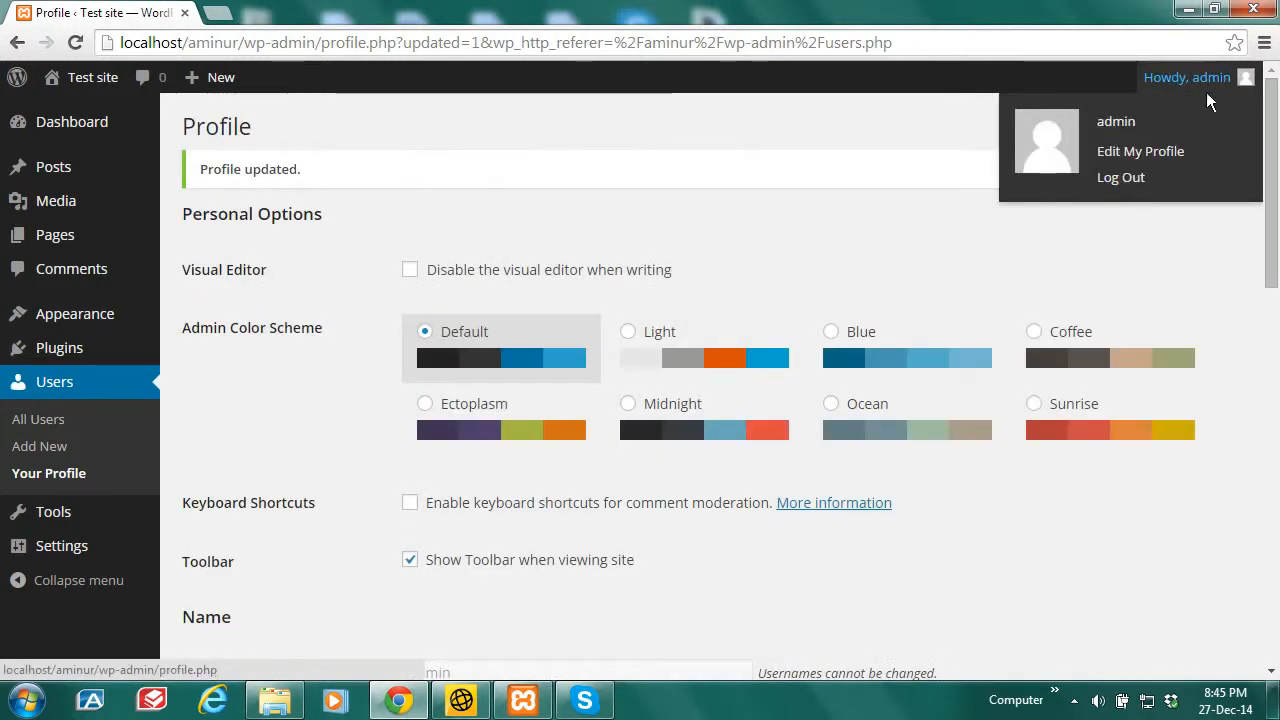
{"action": "left_click", "coordinate": [1125, 179]}
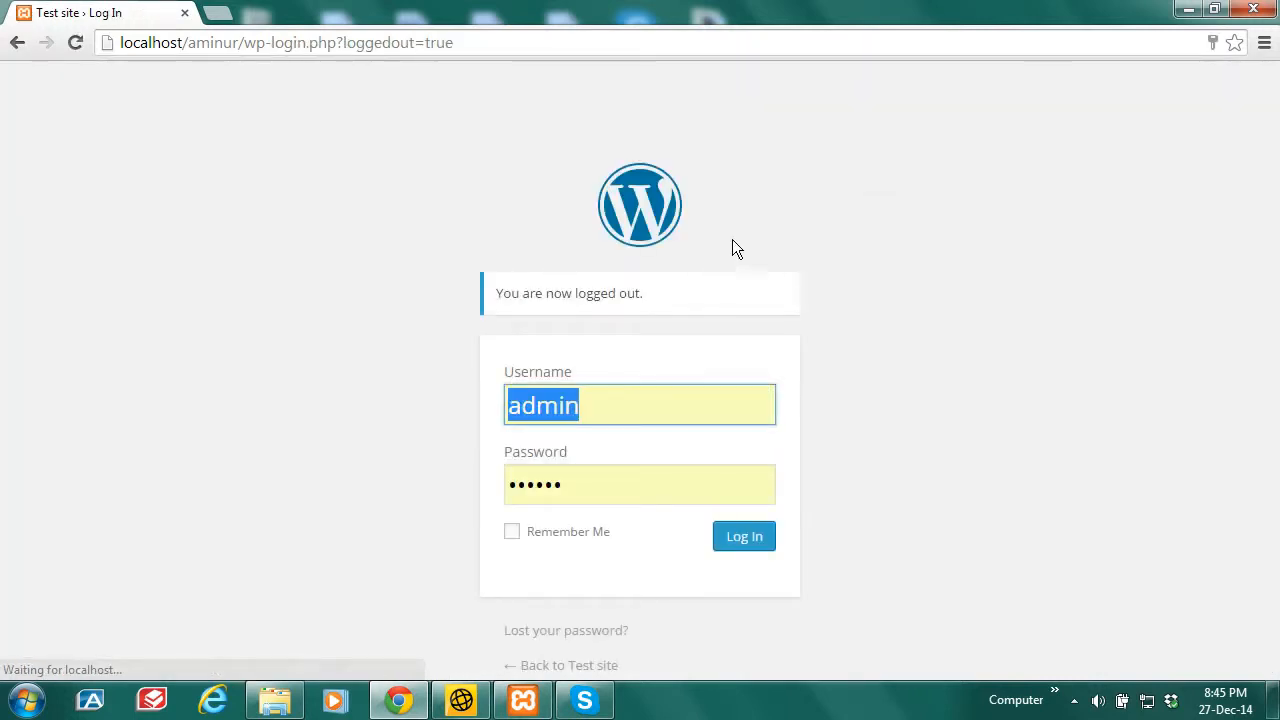
{"action": "left_click_drag", "start_coordinate": [584, 492], "coordinate": [493, 497]}
{"action": "type", "text": "••••••"}
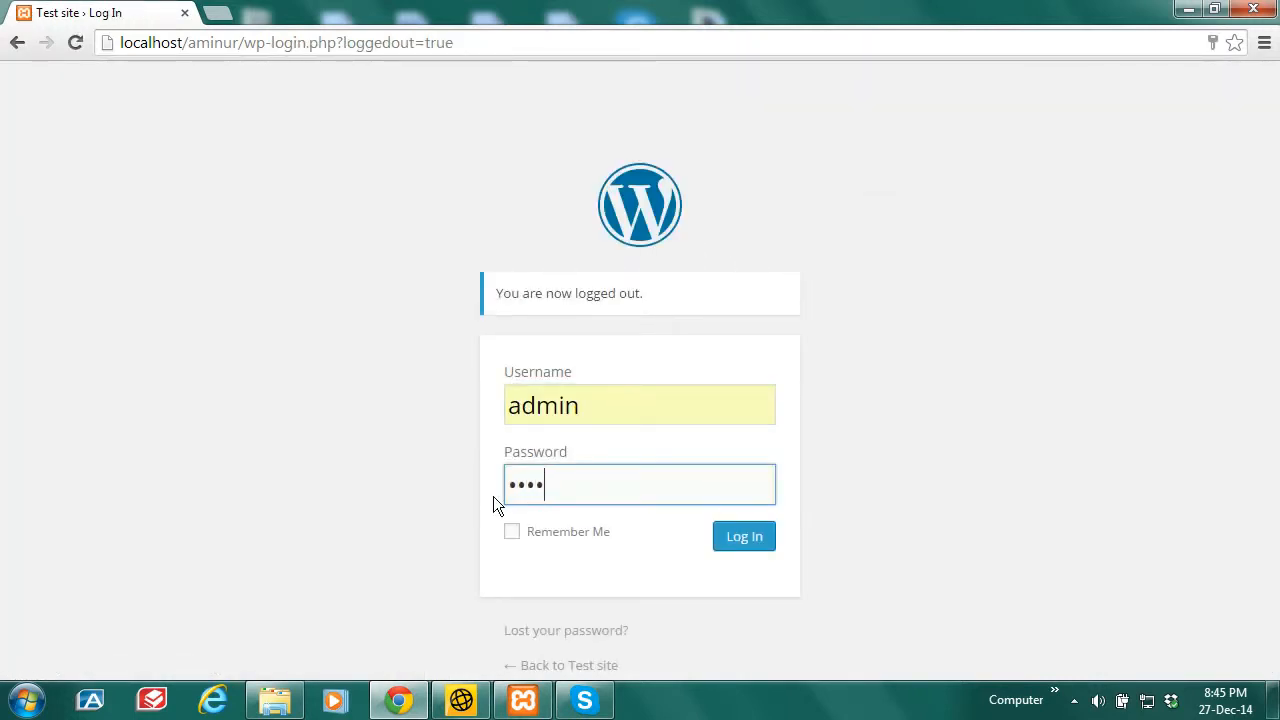
{"action": "left_click", "coordinate": [747, 540]}
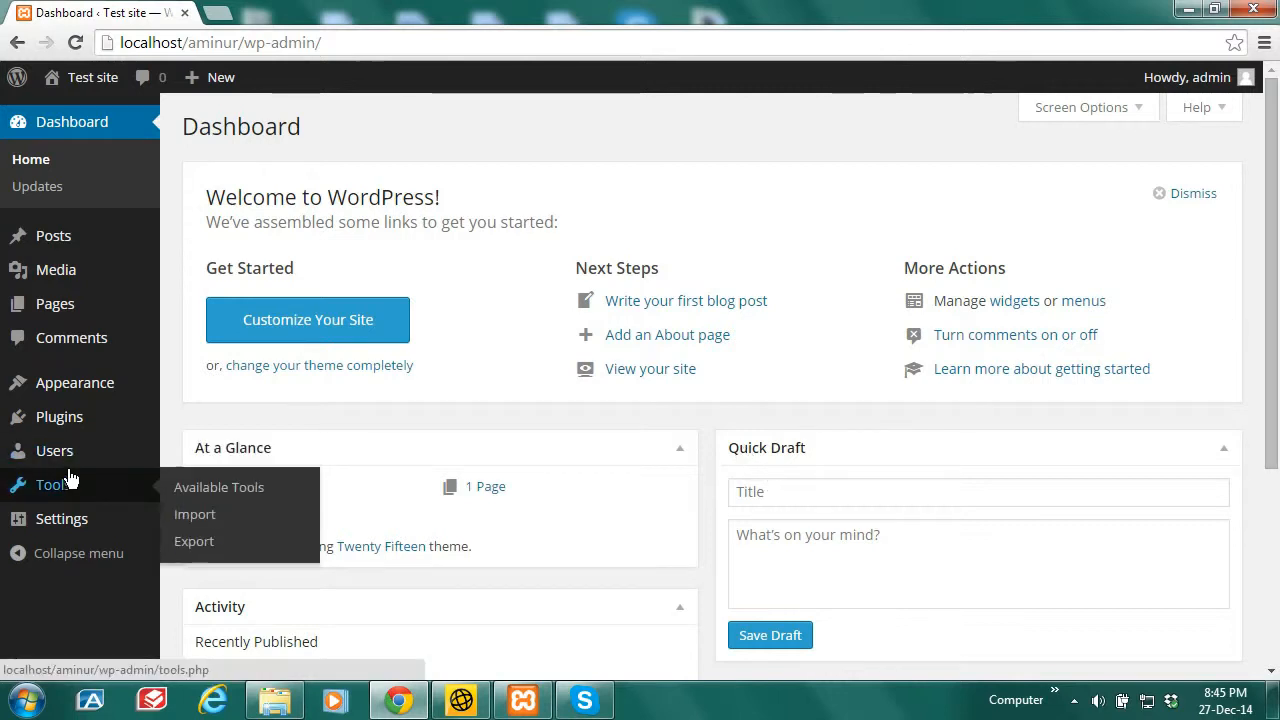
Step: Reopen the admin profile, highlight 'Usernames cannot be changed.', and start a new tab
{"action": "mouse_move", "coordinate": [70, 460]}
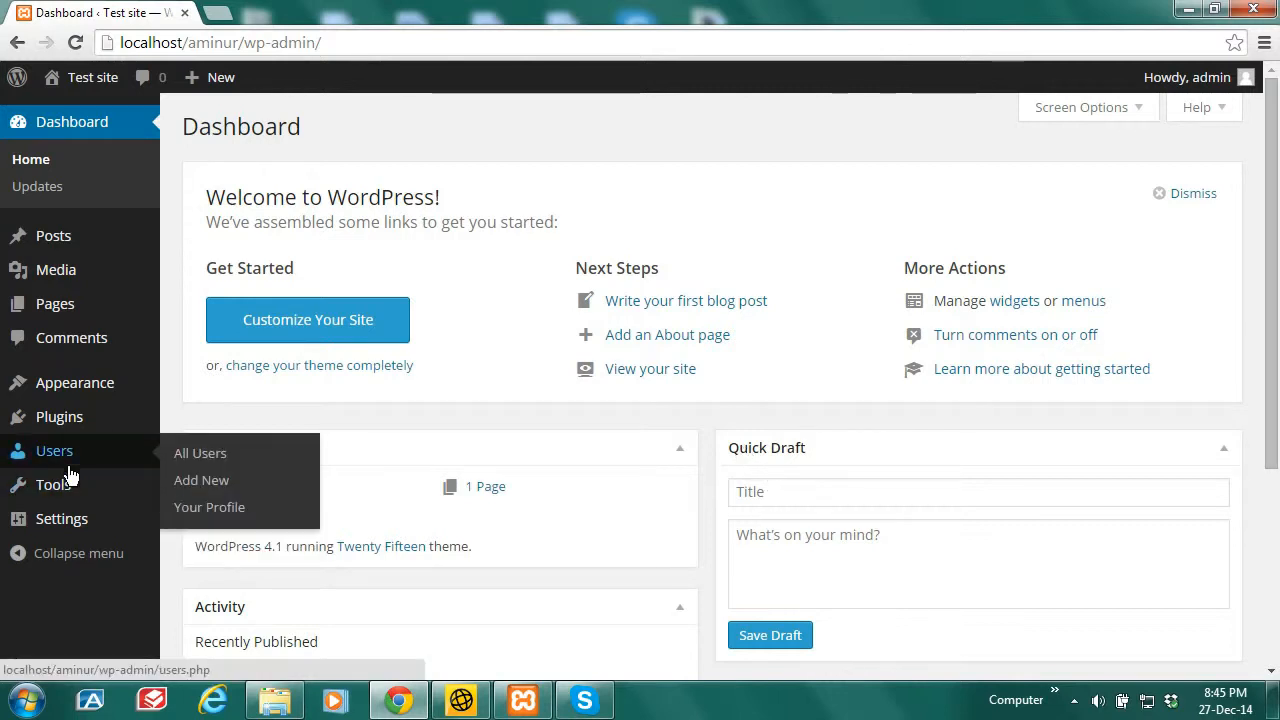
{"action": "left_click", "coordinate": [203, 453]}
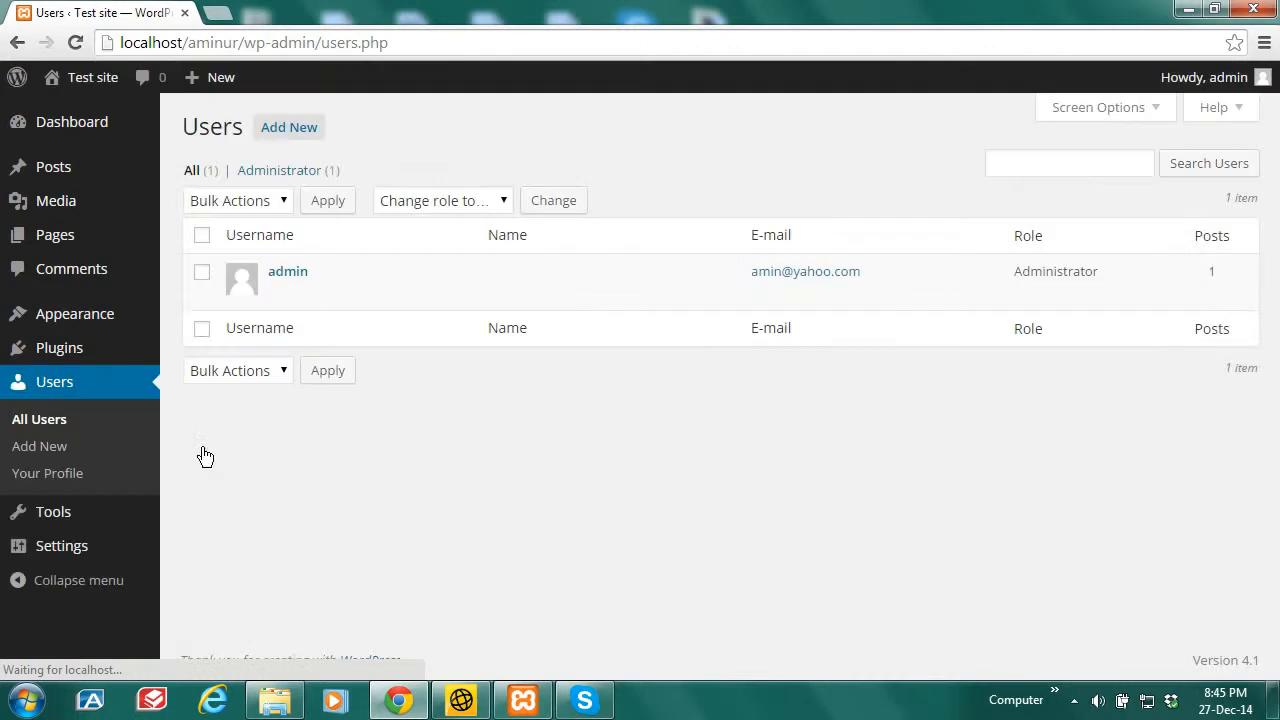
{"action": "left_click", "coordinate": [290, 272]}
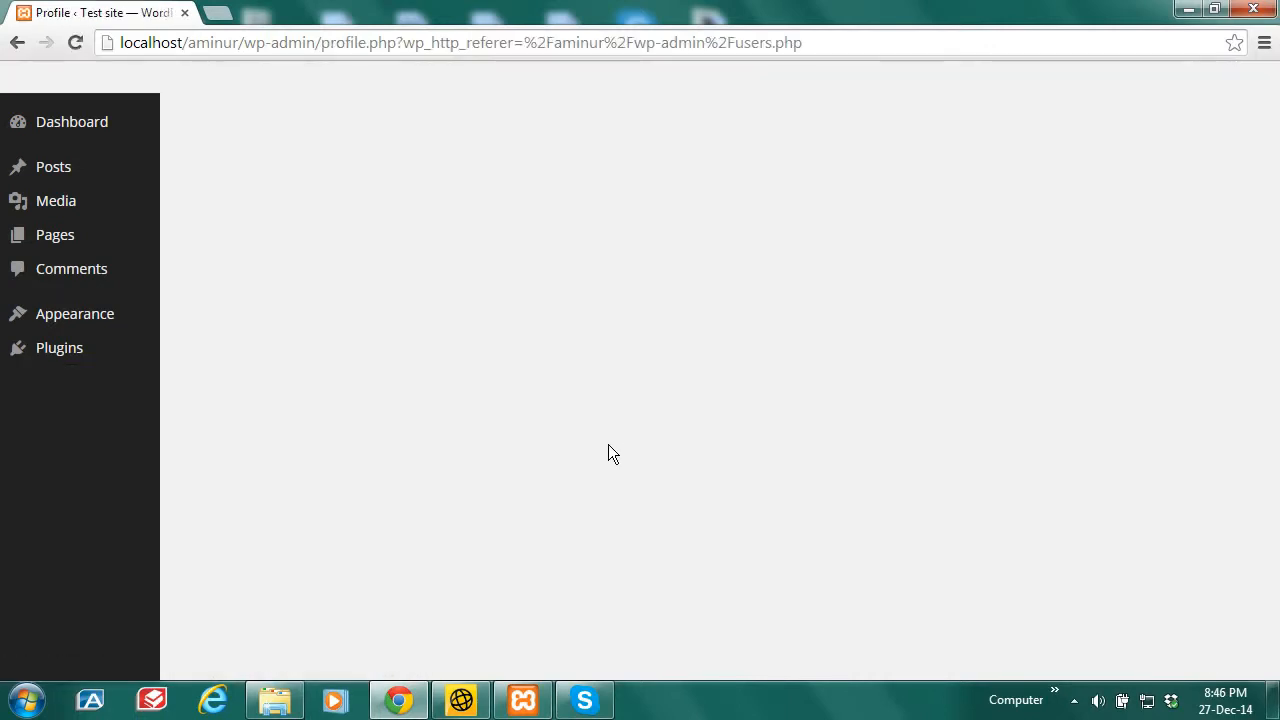
{"action": "scroll", "coordinate": [544, 614], "scroll_direction": "down", "scroll_amount": 2}
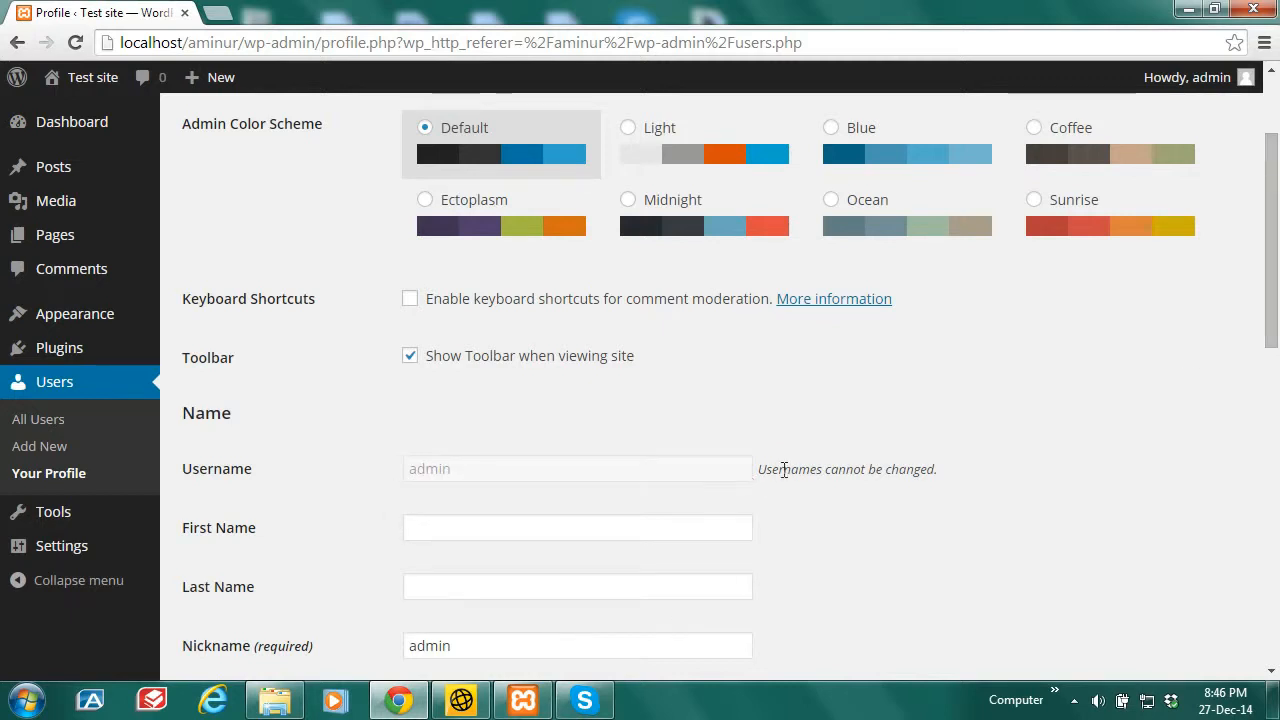
{"action": "left_click_drag", "start_coordinate": [938, 473], "coordinate": [759, 472]}
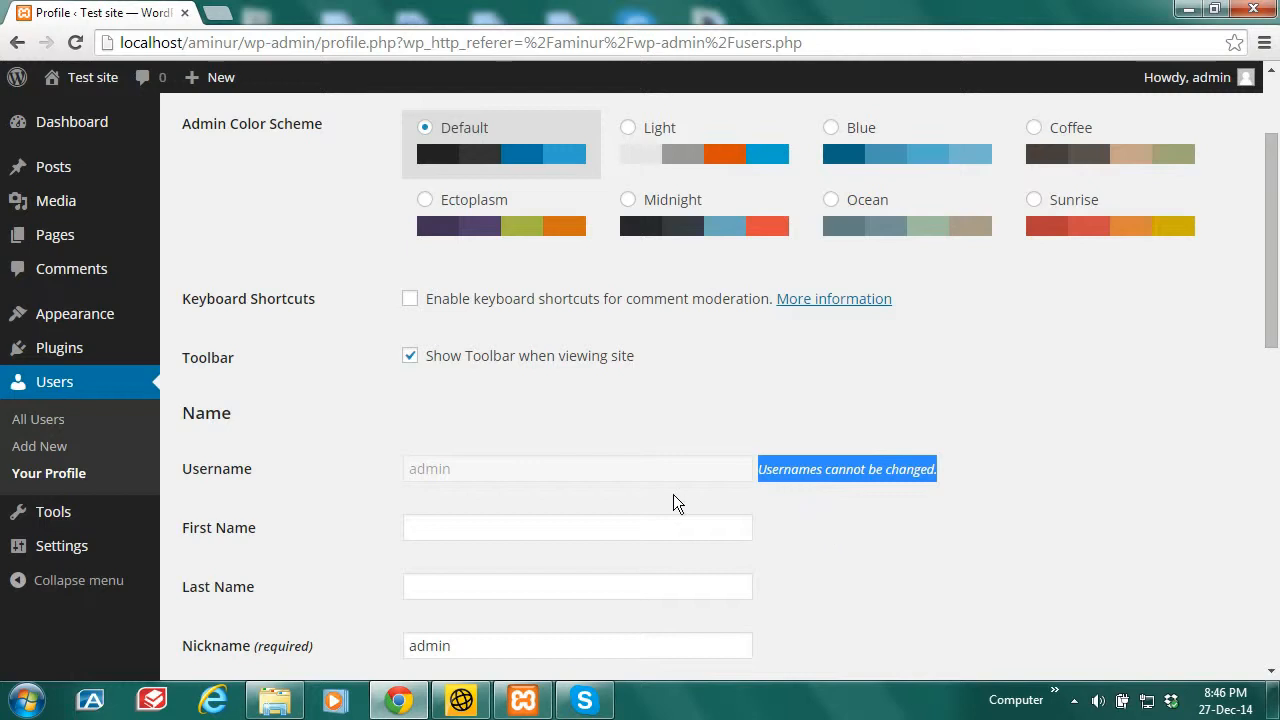
{"action": "left_click", "coordinate": [875, 513]}
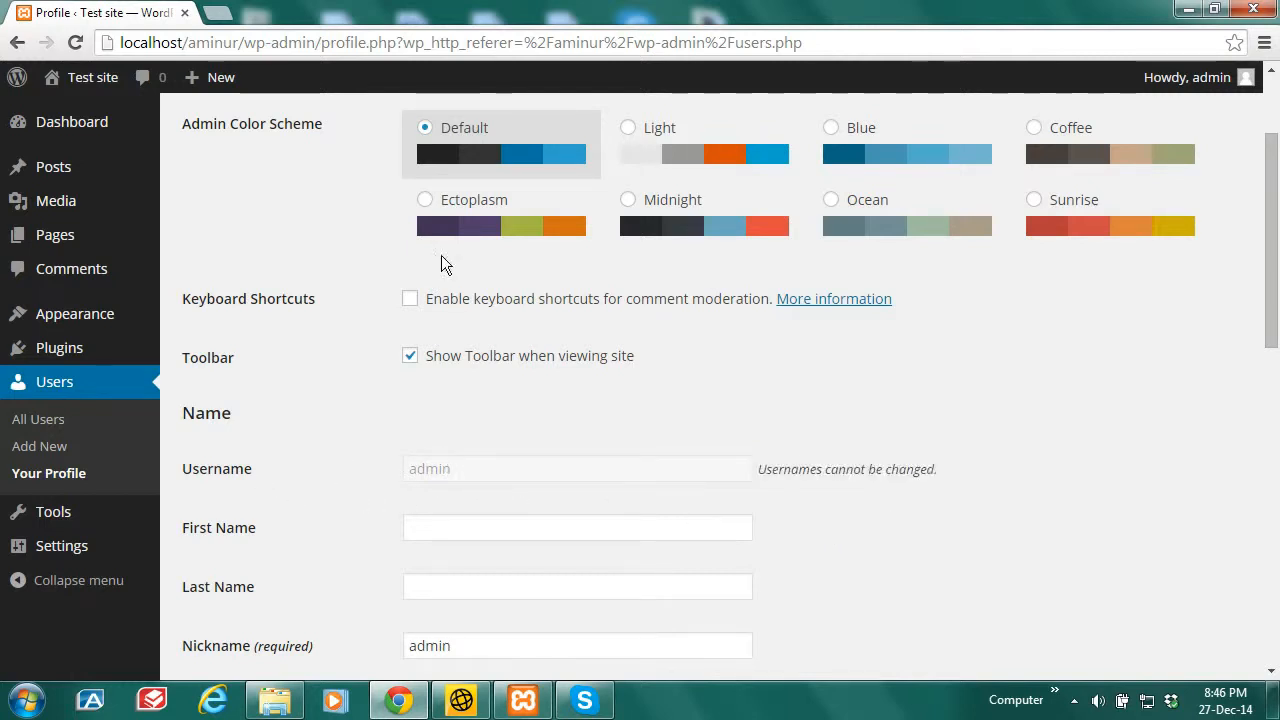
{"action": "left_click", "coordinate": [220, 14]}
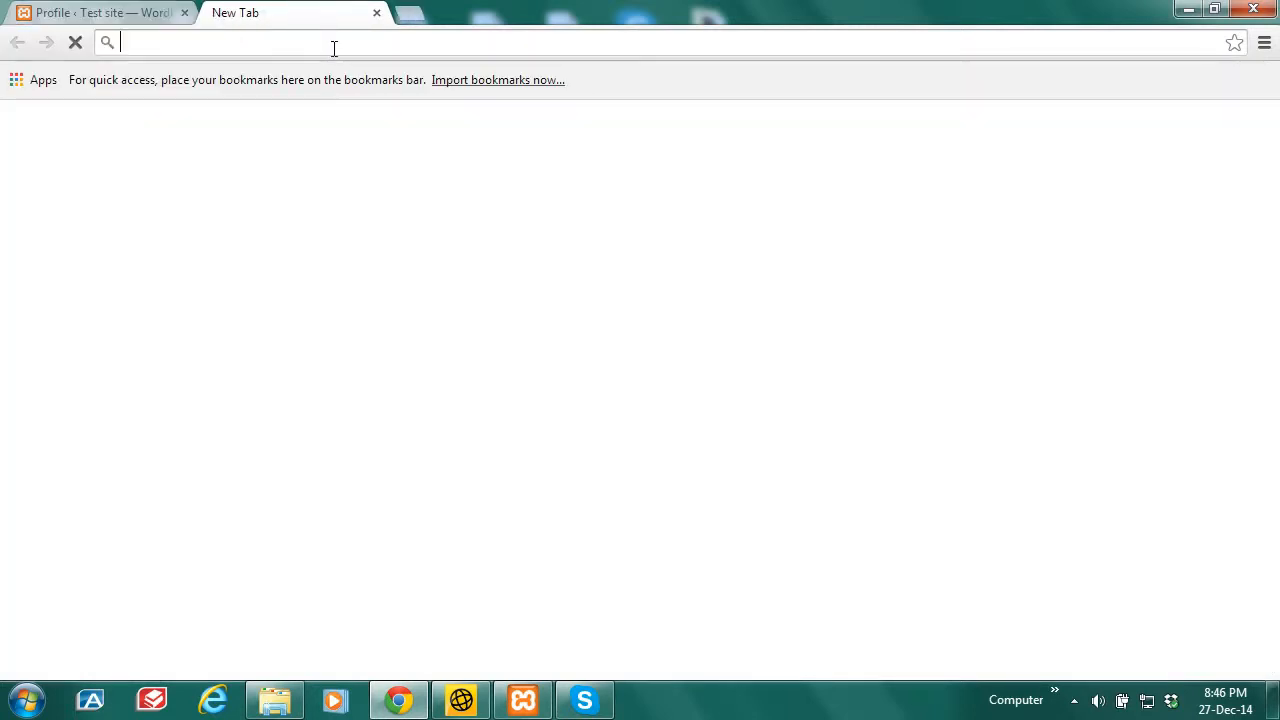
Step: Load localhost/phpmyadmin/ from the address bar suggestion
{"action": "type", "text": "localhost/phpmyadmin/"}
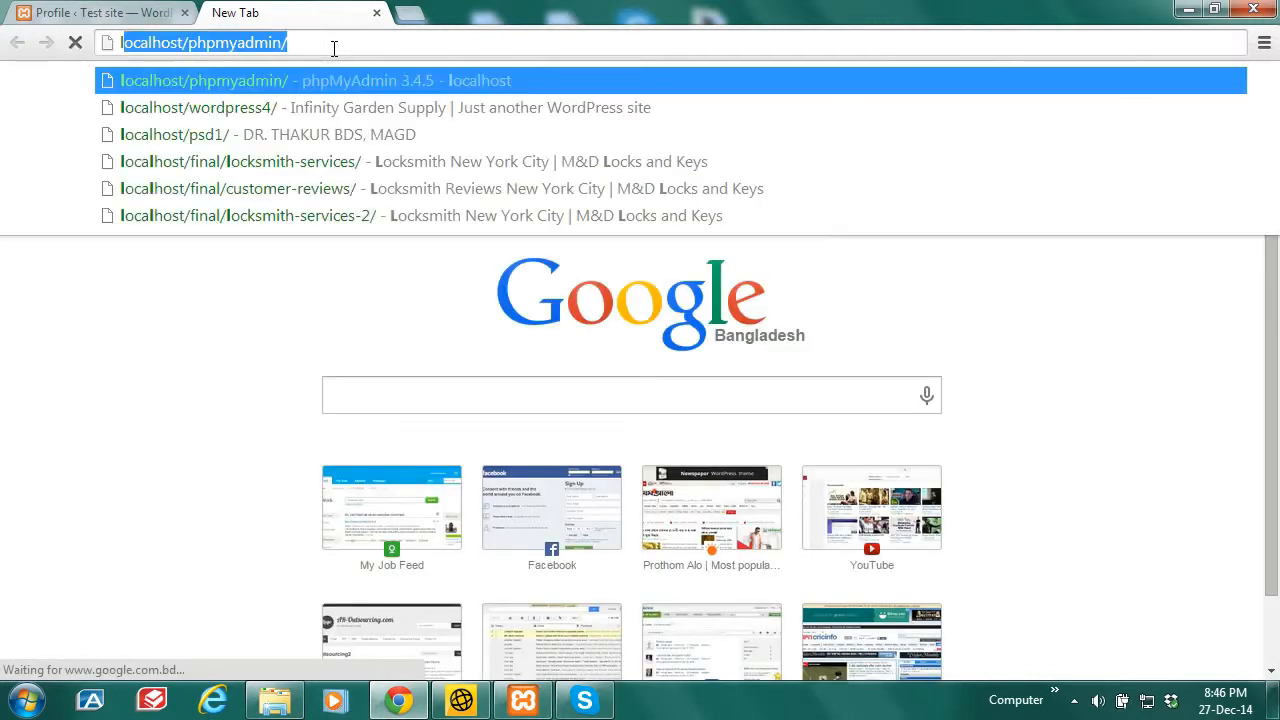
{"action": "key", "text": "Right"}
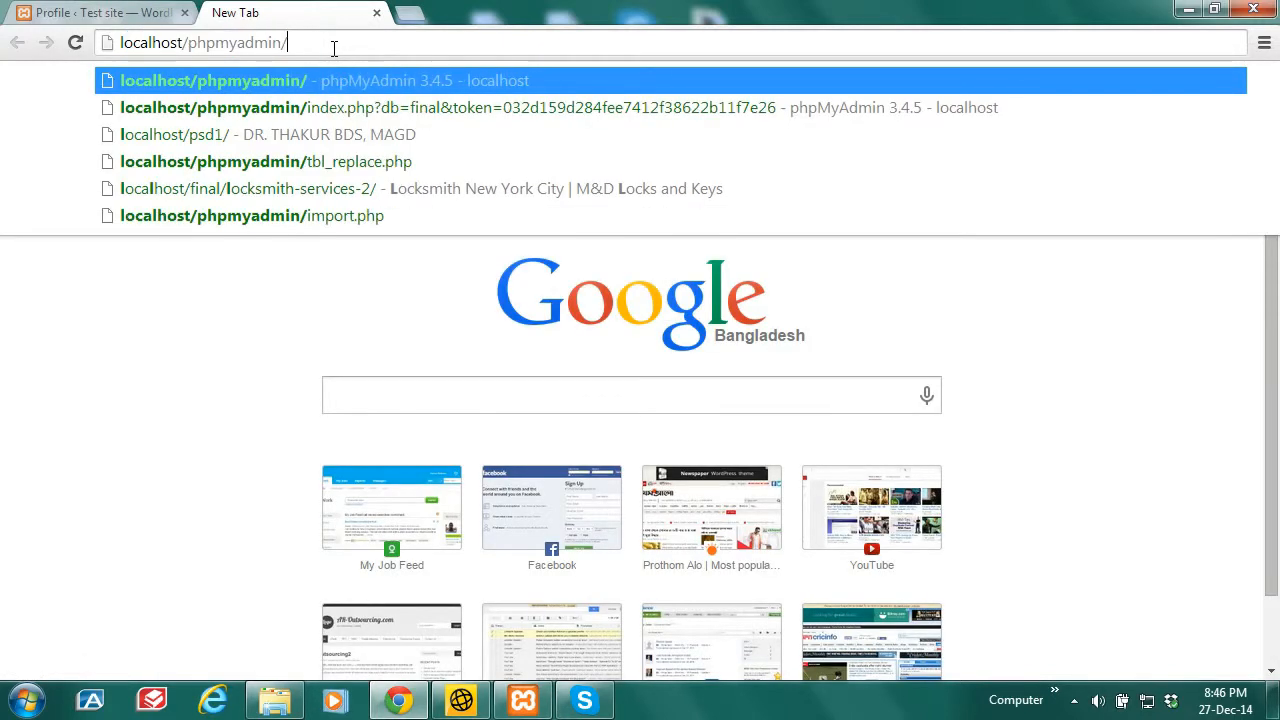
{"action": "key", "text": "Return"}
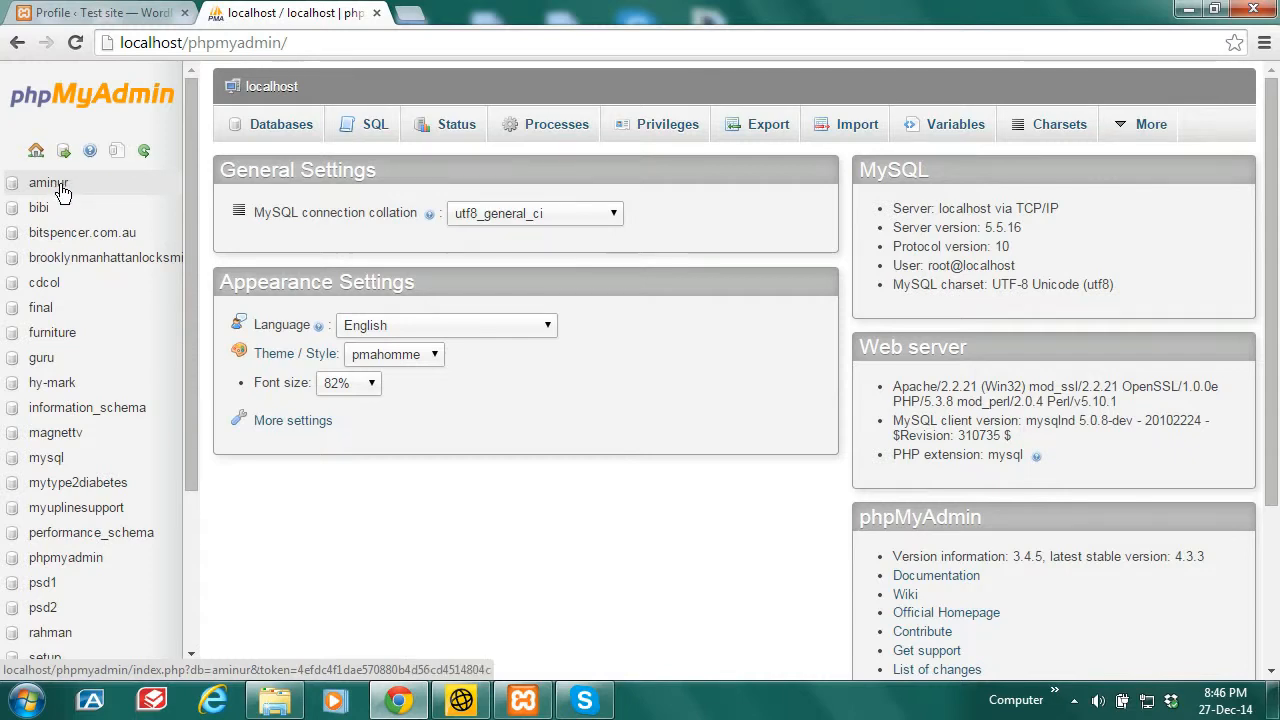
Step: Select the aminur database, then open C:\xampp\htdocs\aminur in Explorer
{"action": "left_click", "coordinate": [60, 186]}
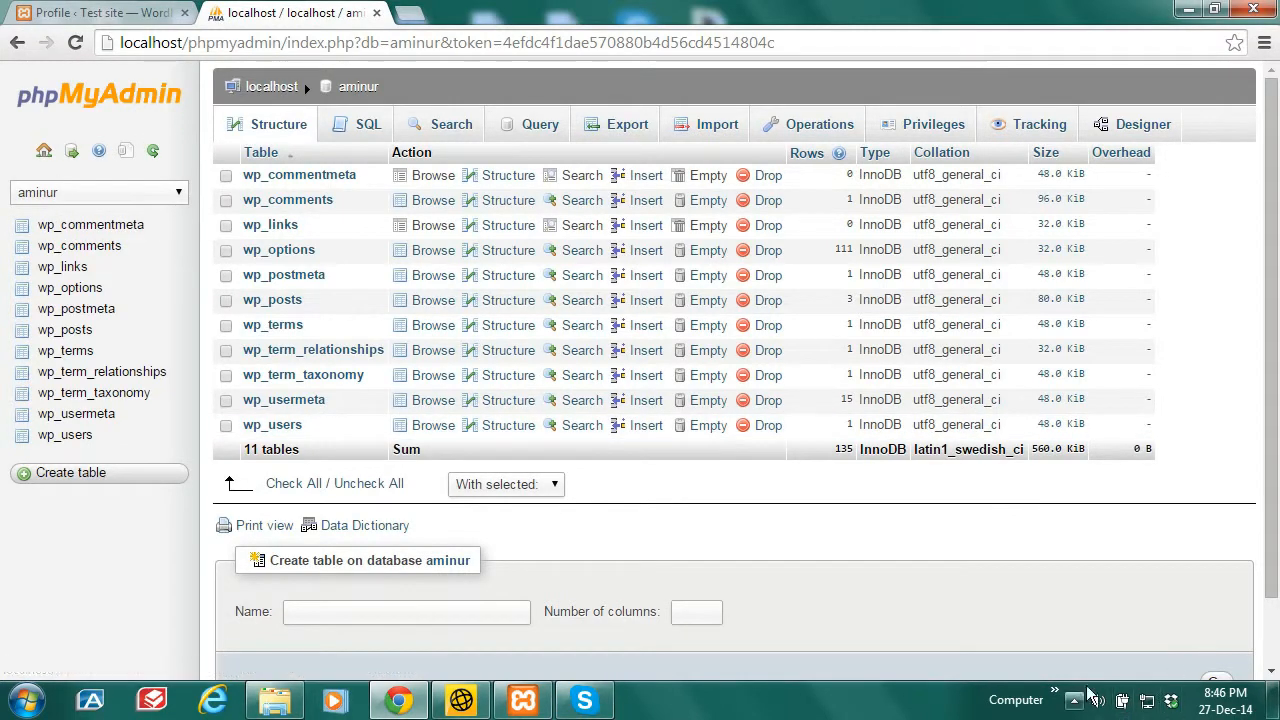
{"action": "left_click", "coordinate": [1056, 693]}
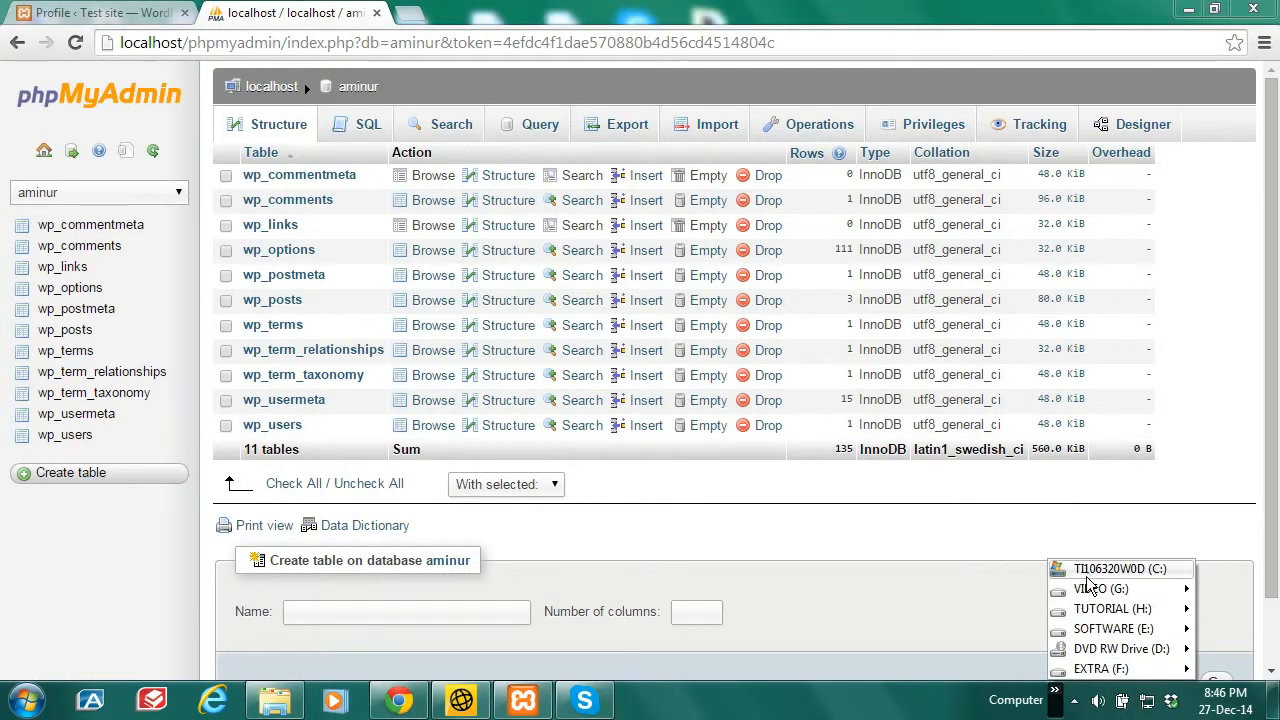
{"action": "mouse_move", "coordinate": [1090, 571]}
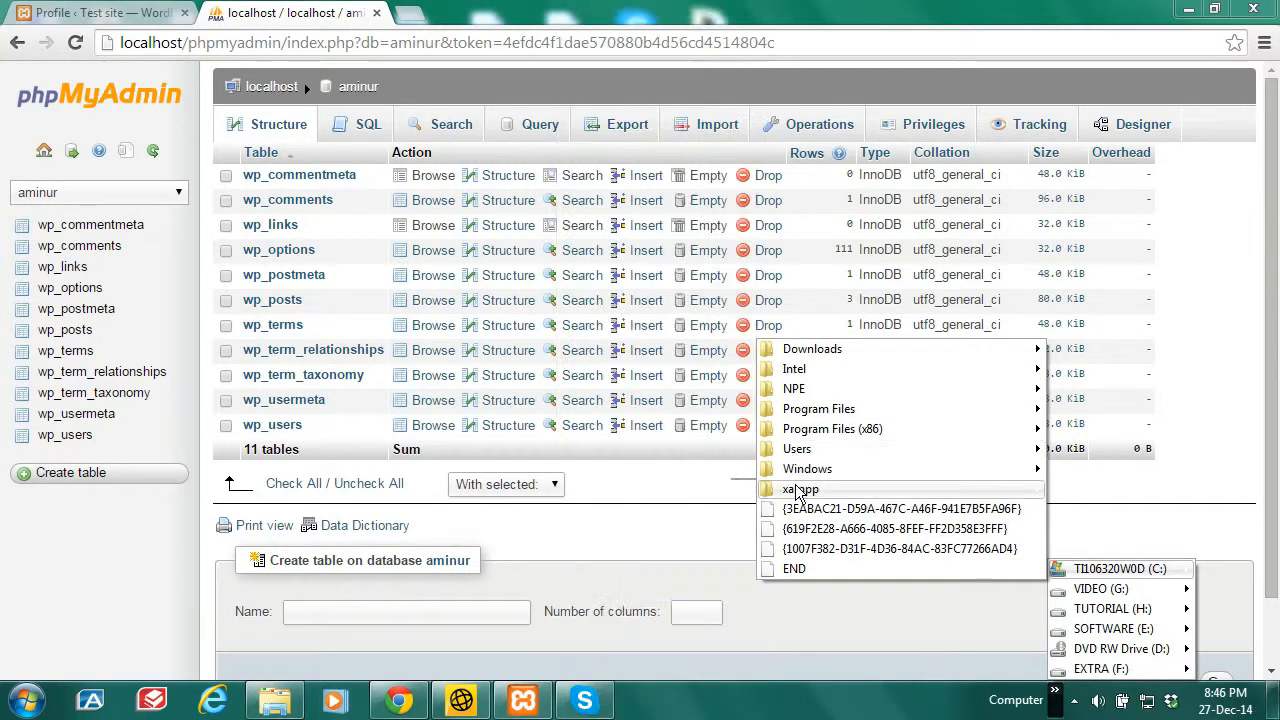
{"action": "mouse_move", "coordinate": [800, 491]}
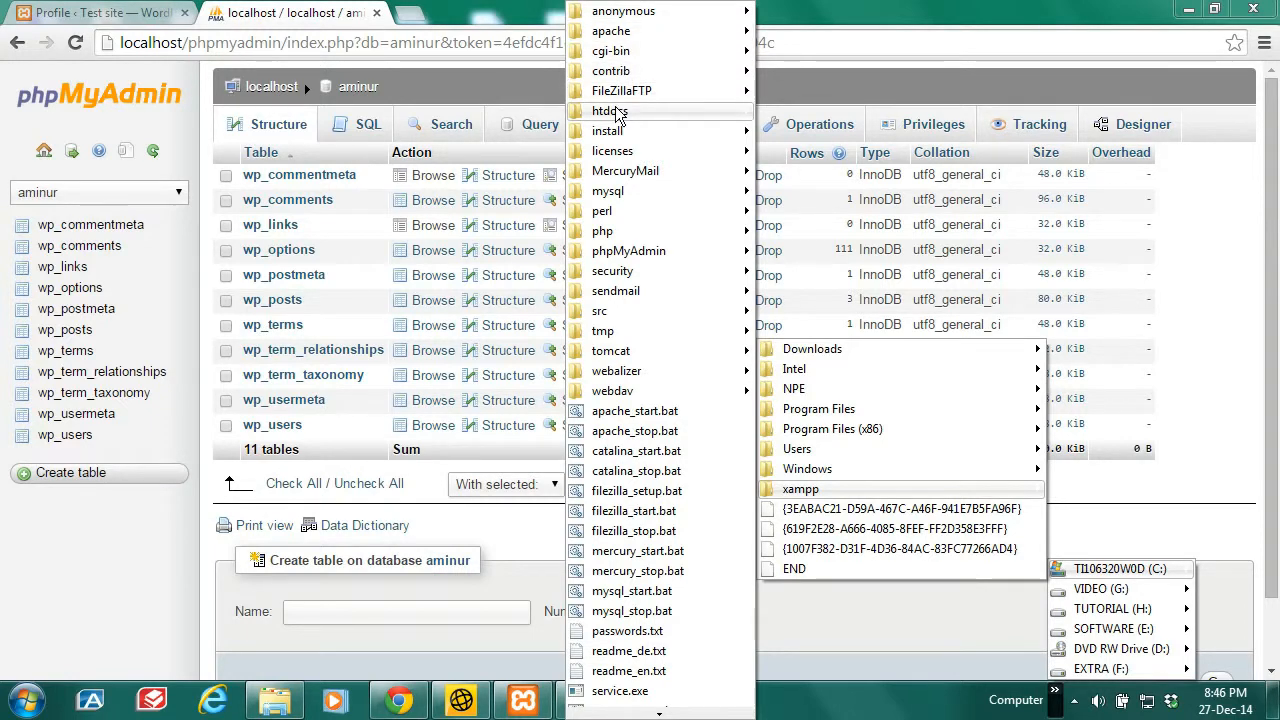
{"action": "mouse_move", "coordinate": [616, 112]}
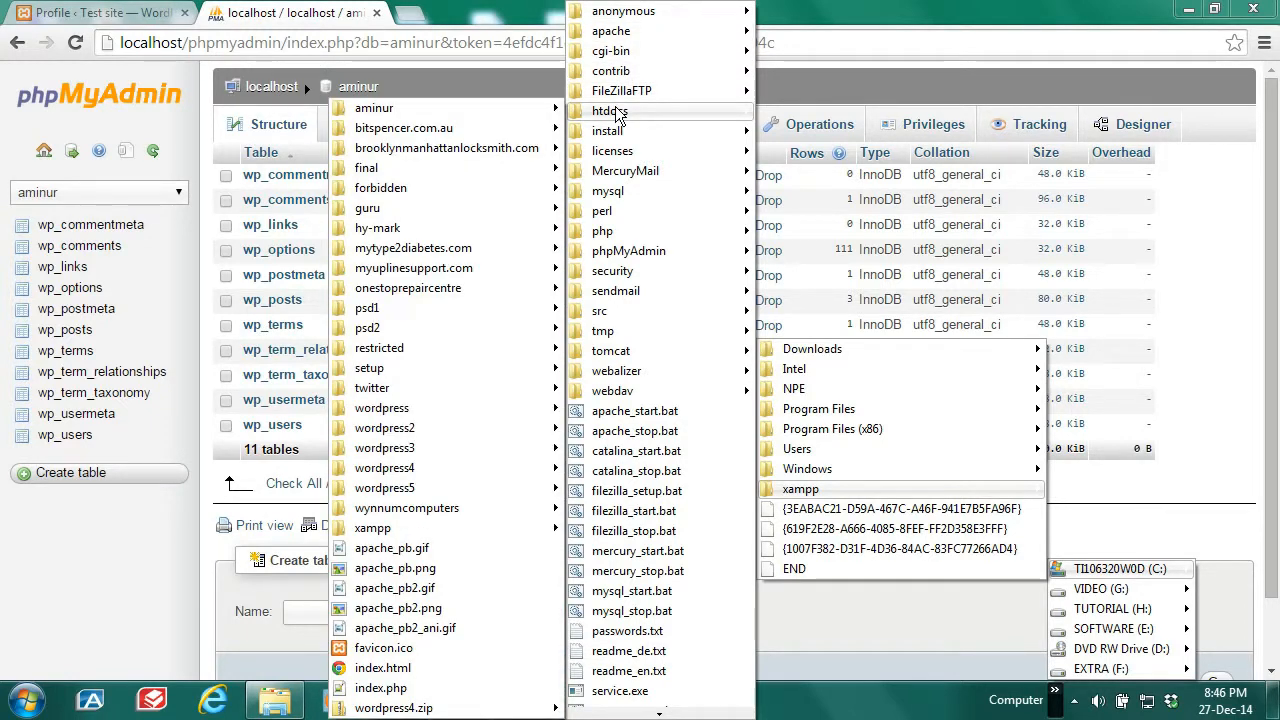
{"action": "mouse_move", "coordinate": [450, 118]}
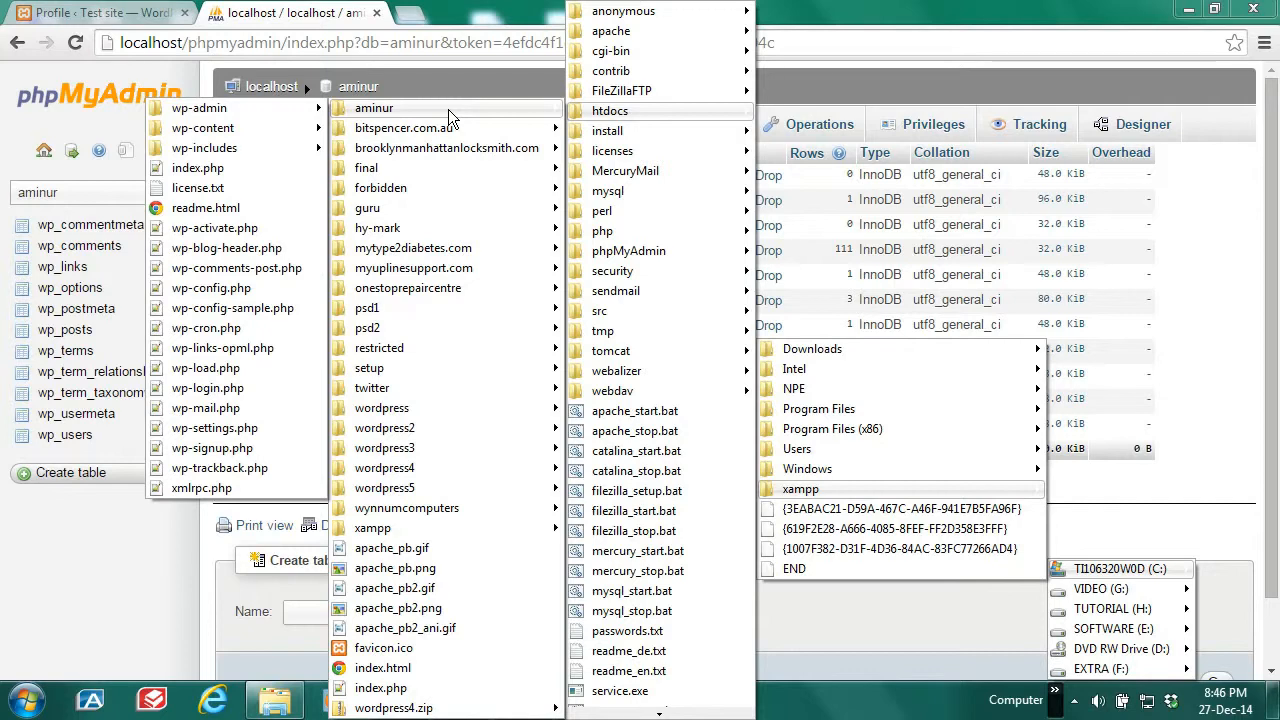
{"action": "right_click", "coordinate": [450, 118]}
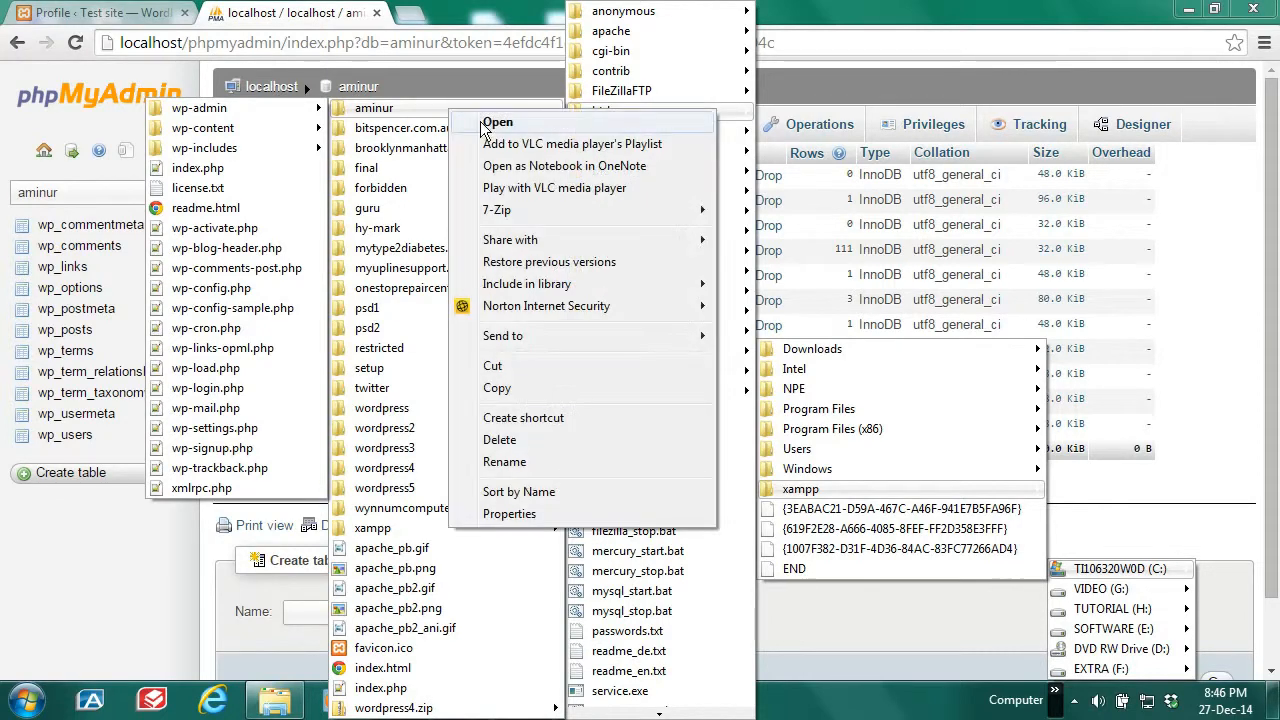
{"action": "left_click", "coordinate": [485, 124]}
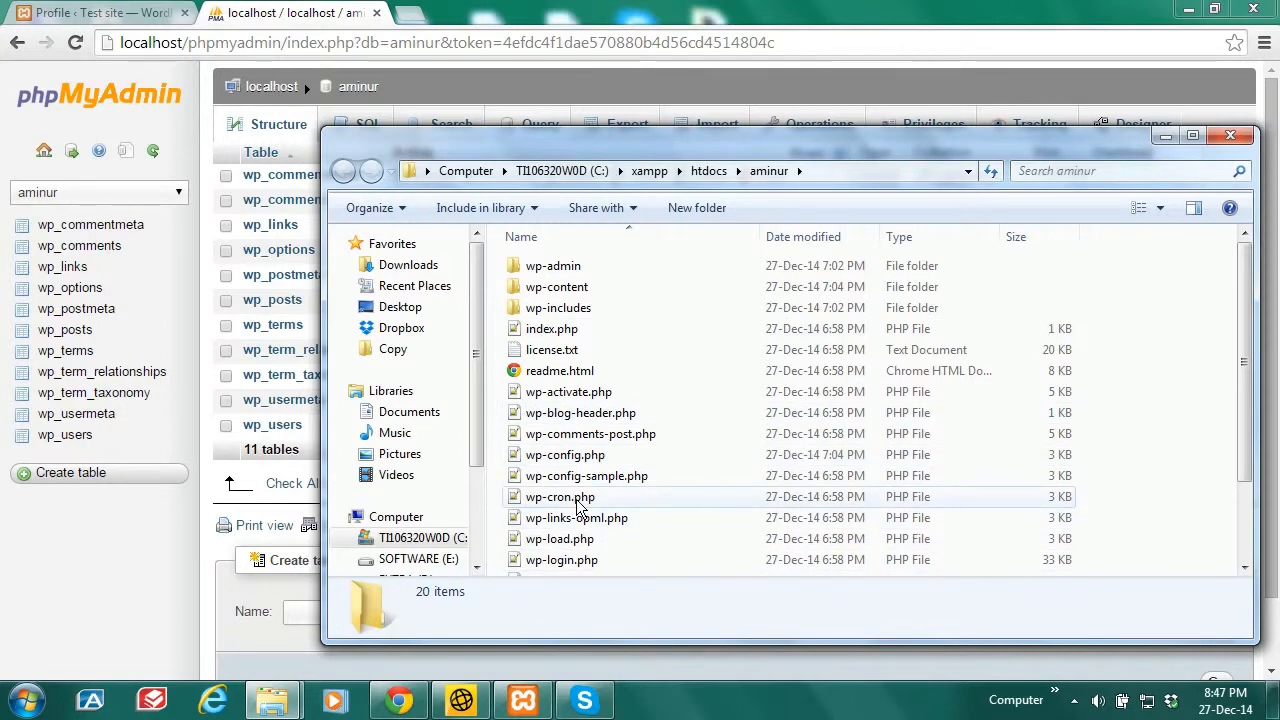
Step: Open wp-config.php with Edit with Notepad++
{"action": "left_click", "coordinate": [578, 458]}
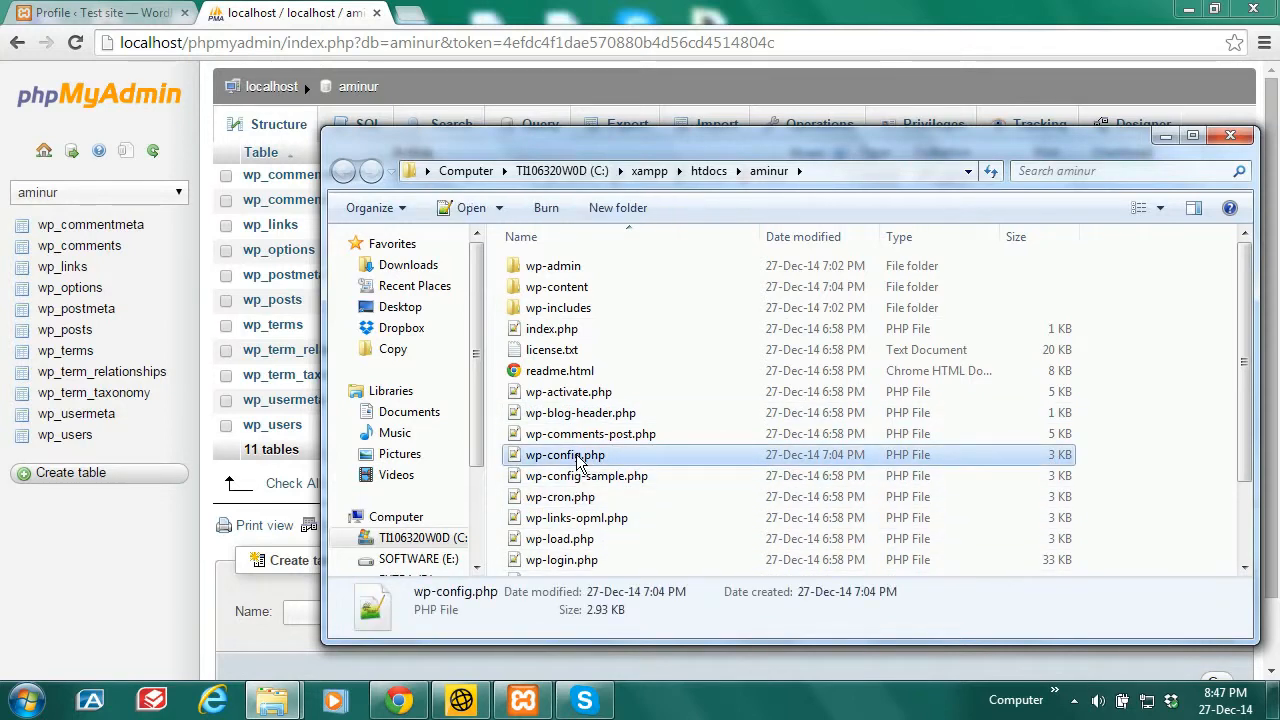
{"action": "right_click", "coordinate": [578, 460]}
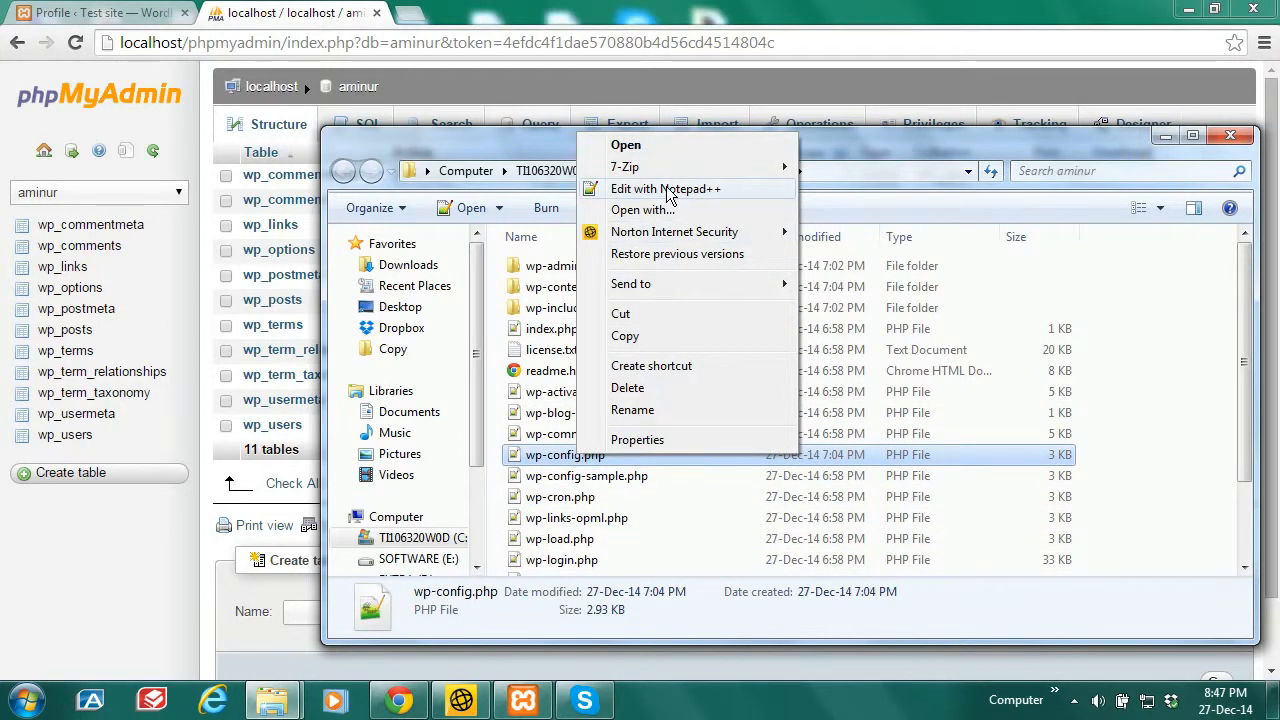
{"action": "left_click", "coordinate": [668, 190]}
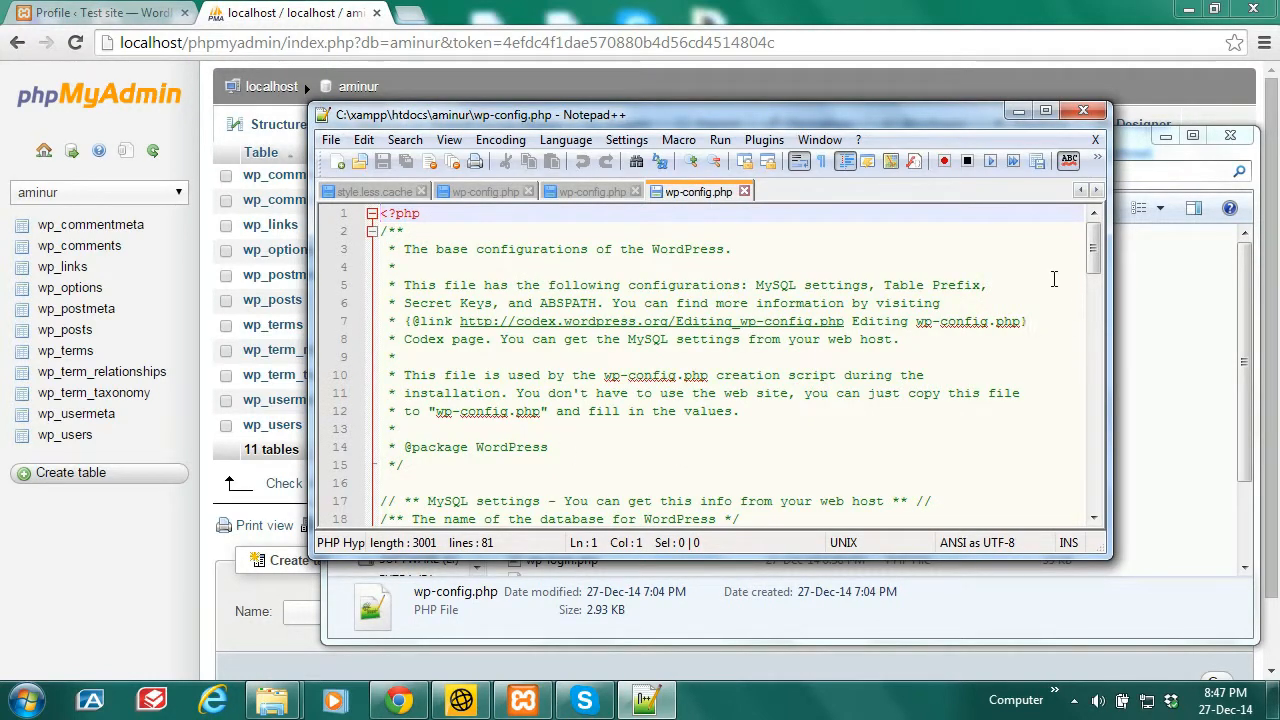
Step: Scroll to DB_NAME 'aminur' in wp-config.php, then close Notepad++
{"action": "scroll", "coordinate": [1094, 268], "scroll_direction": "down", "scroll_amount": 2}
{"action": "scroll", "coordinate": [1093, 267], "scroll_direction": "down", "scroll_amount": 1}
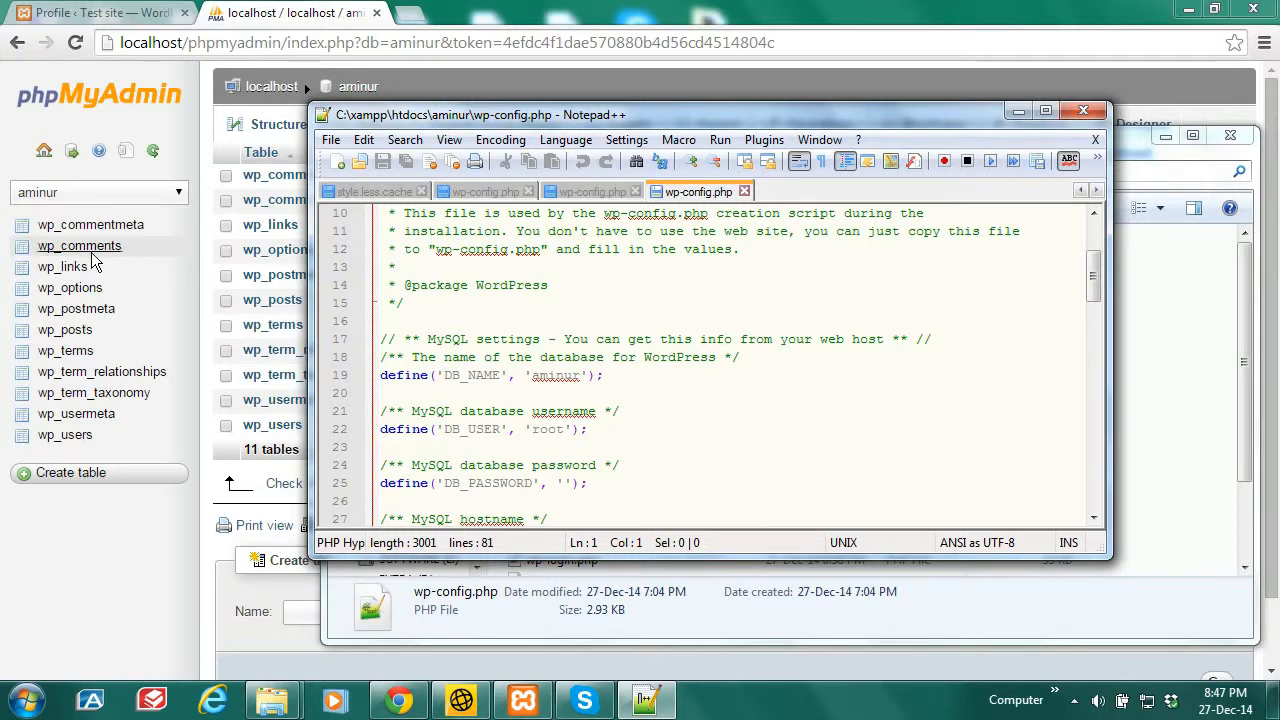
{"action": "left_click", "coordinate": [1082, 112]}
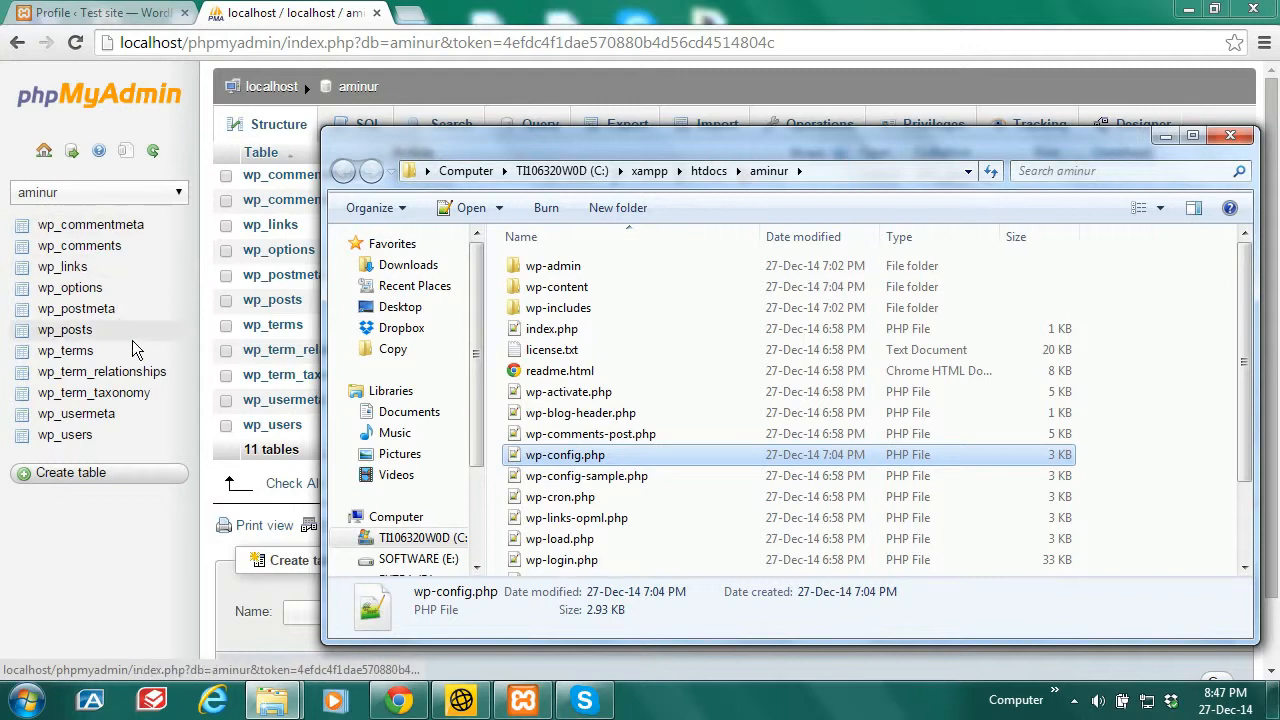
Step: Hide the file window and open the aminur database's wp_users table in phpMyAdmin
{"action": "left_click", "coordinate": [1166, 137]}
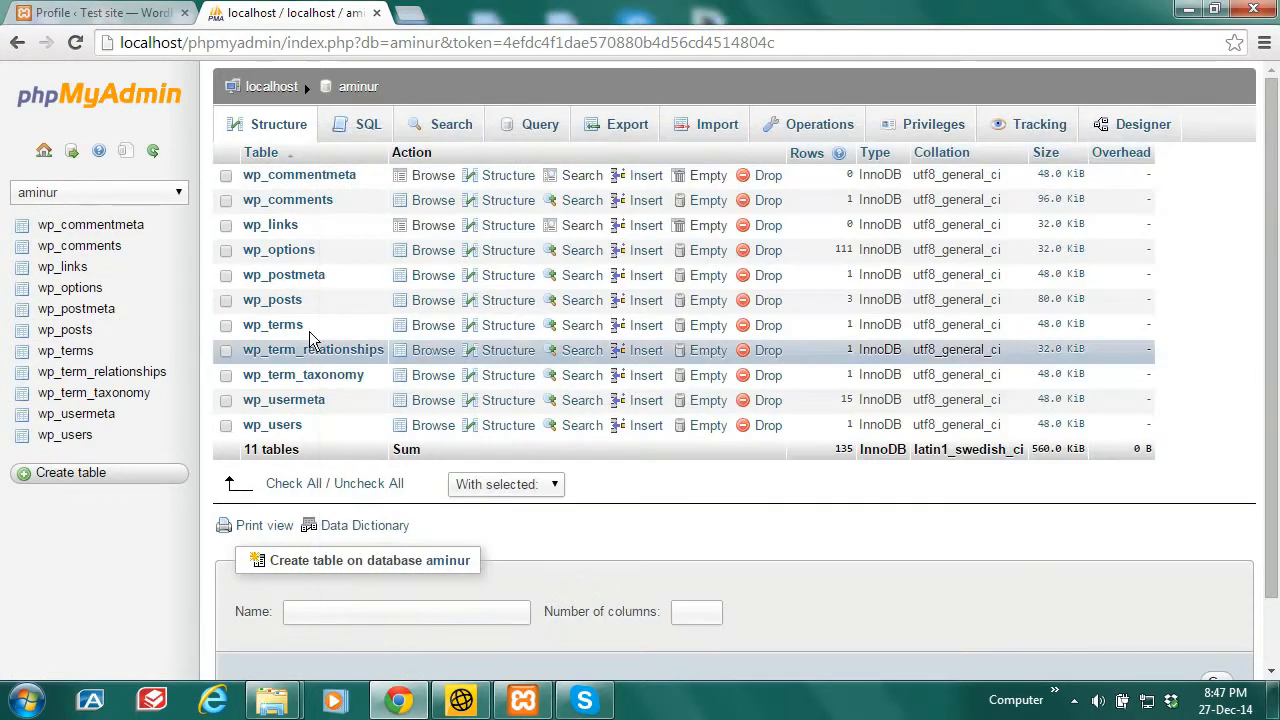
{"action": "left_click", "coordinate": [66, 436]}
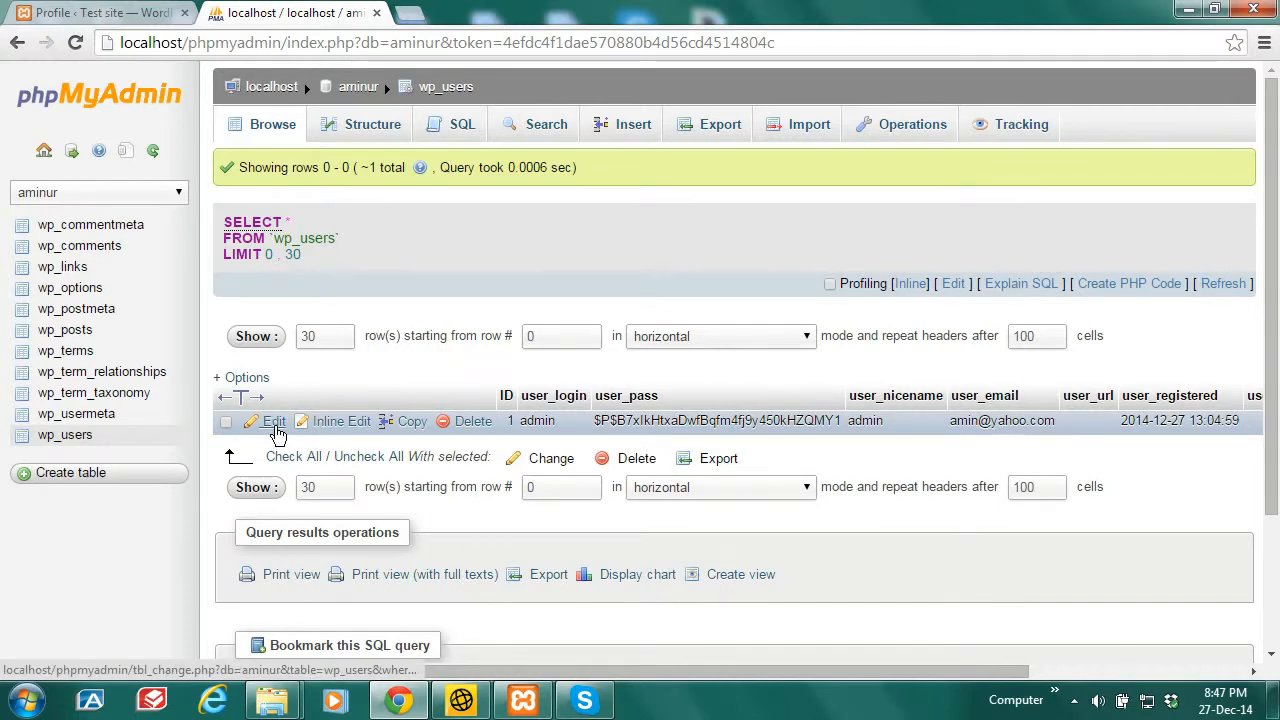
Step: Edit the admin row, changing user_login to amin and entering a new e-mail address
{"action": "left_click", "coordinate": [275, 424]}
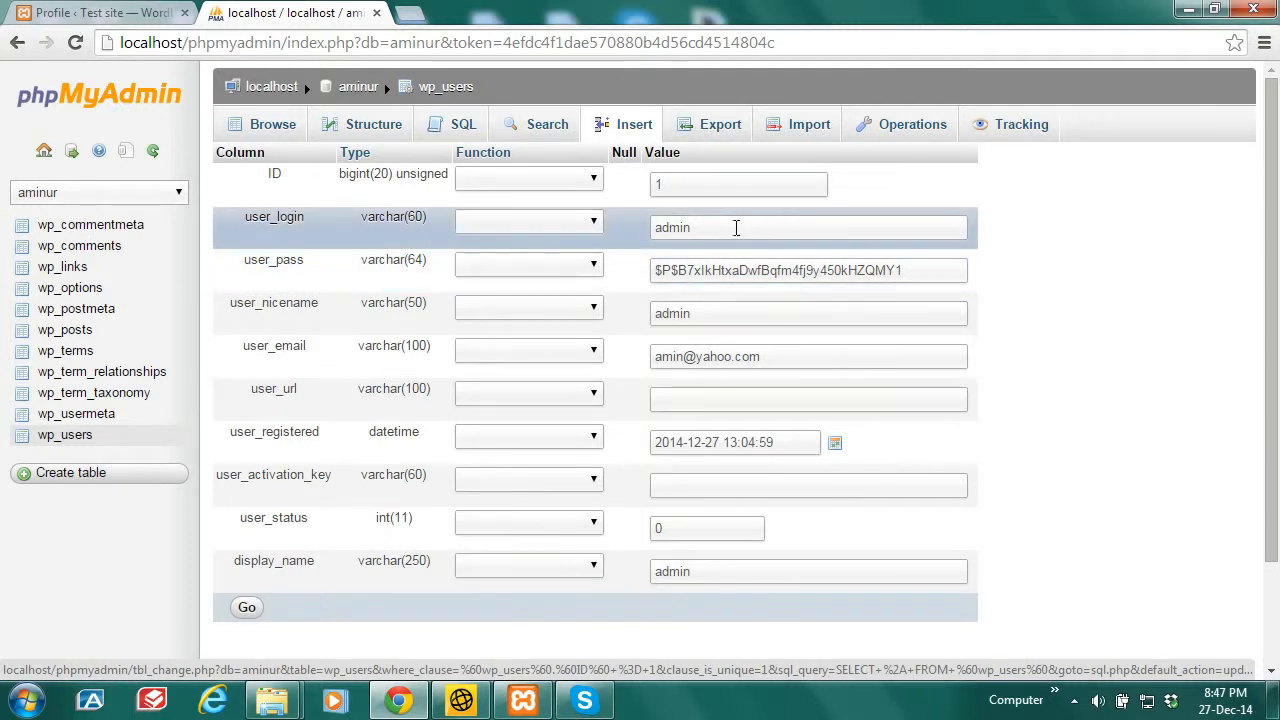
{"action": "left_click_drag", "start_coordinate": [723, 229], "coordinate": [653, 229]}
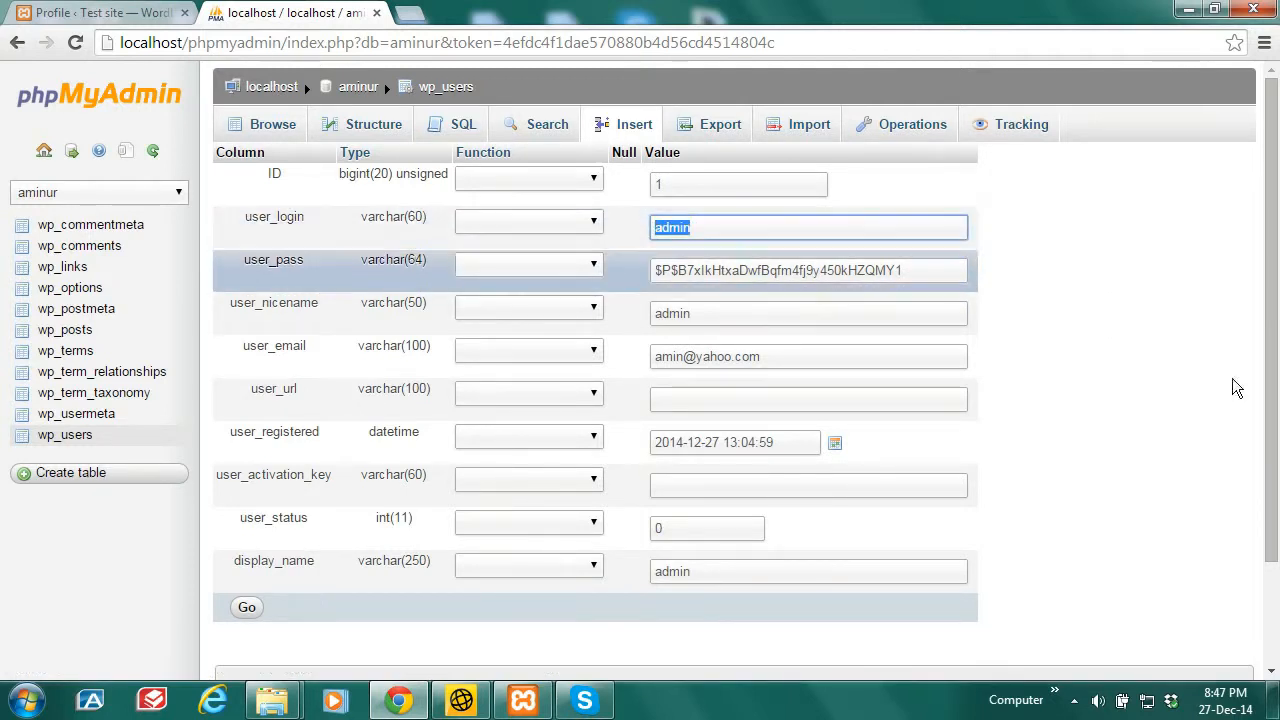
{"action": "type", "text": "amin"}
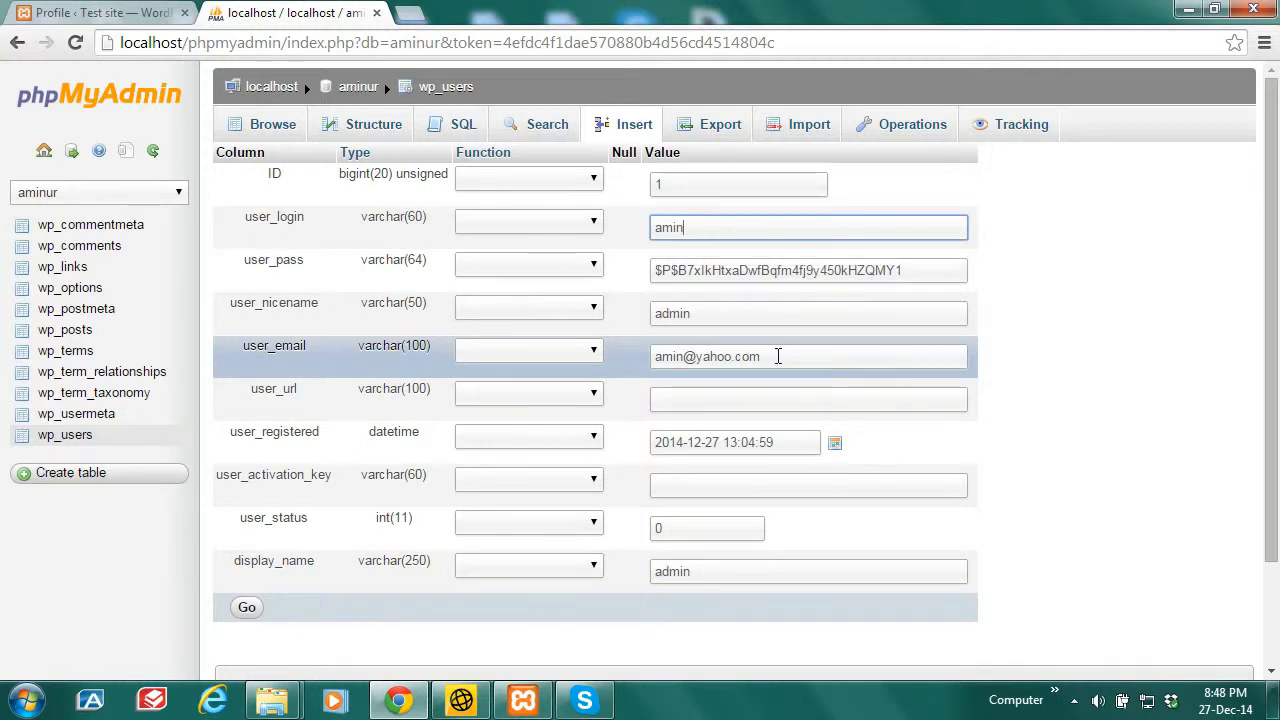
{"action": "left_click_drag", "start_coordinate": [772, 356], "coordinate": [652, 357]}
{"action": "type", "text": "am"}
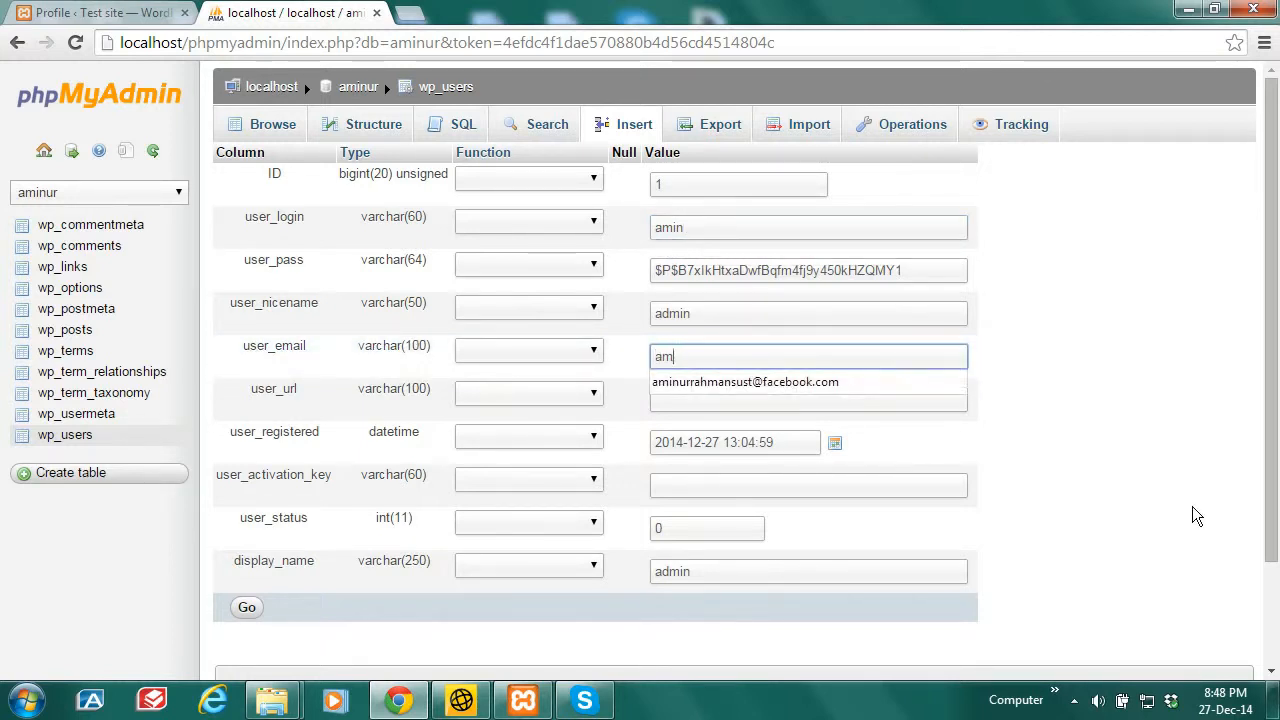
{"action": "type", "text": "inur"}
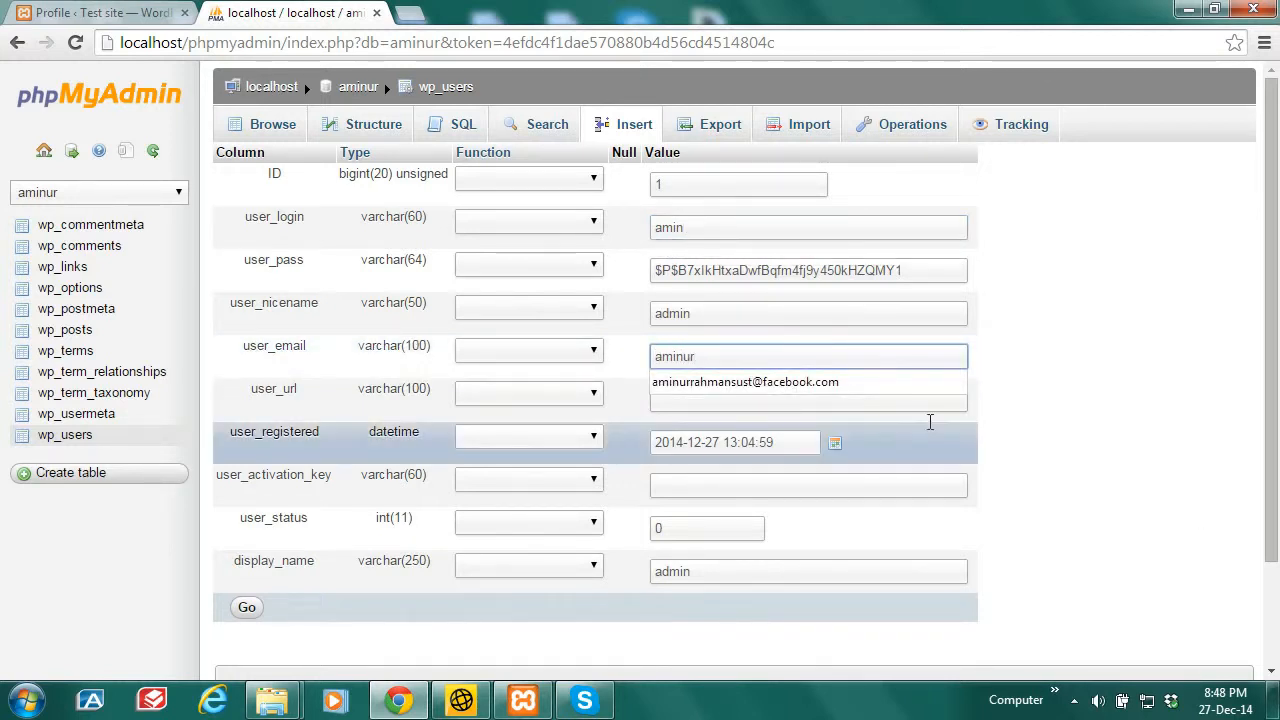
{"action": "left_click", "coordinate": [829, 381]}
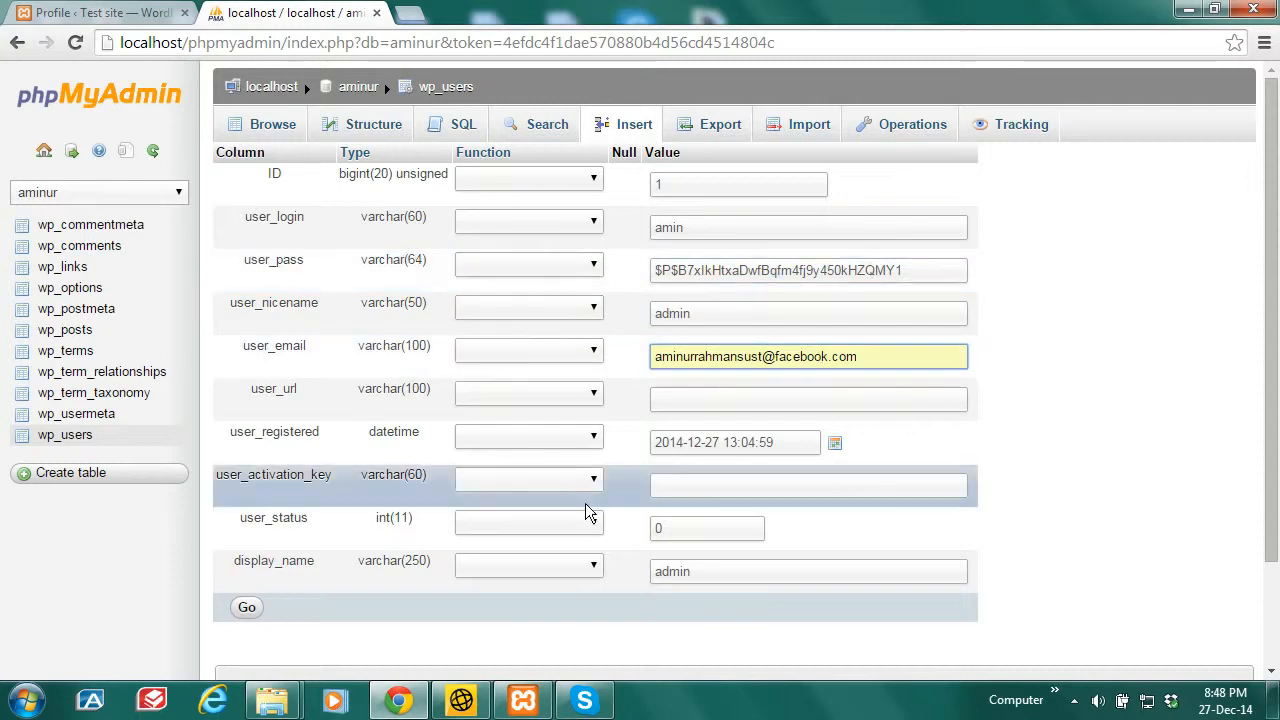
Step: Save the edited row and scroll down to check the updated user
{"action": "left_click", "coordinate": [246, 609]}
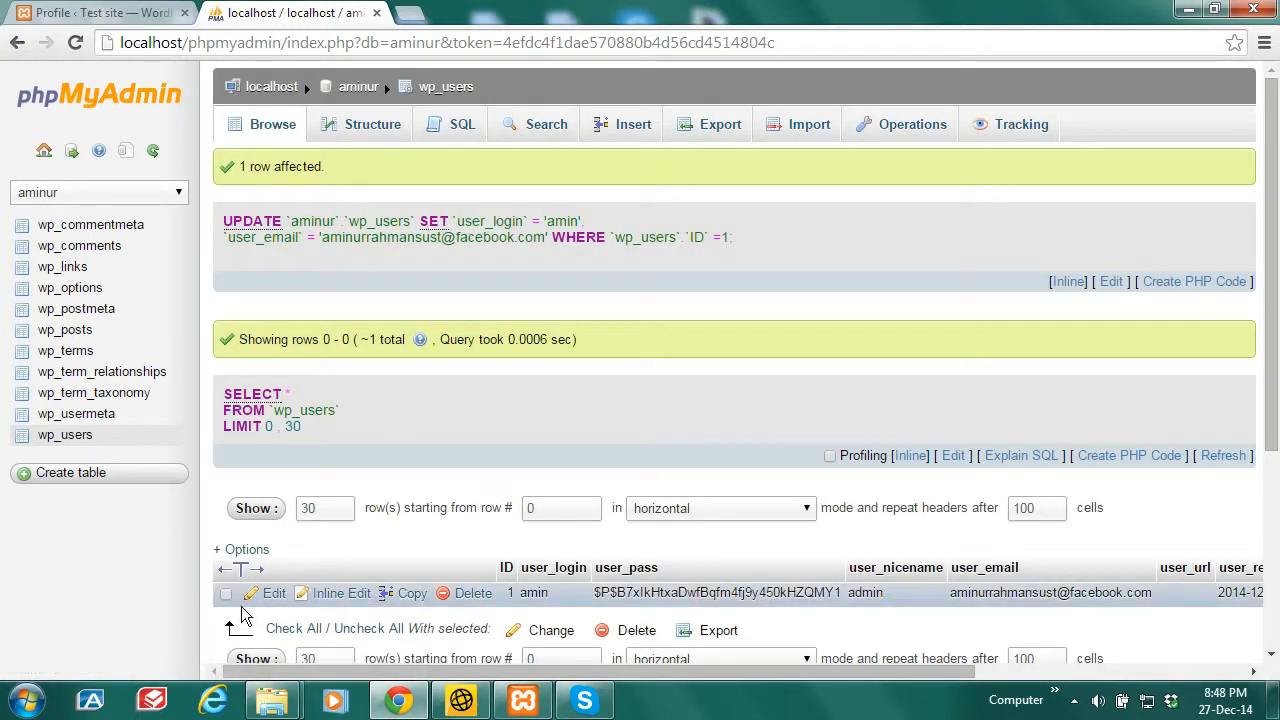
{"action": "scroll", "coordinate": [1272, 360], "scroll_direction": "down", "scroll_amount": 1}
{"action": "scroll", "coordinate": [1272, 360], "scroll_direction": "down", "scroll_amount": 2}
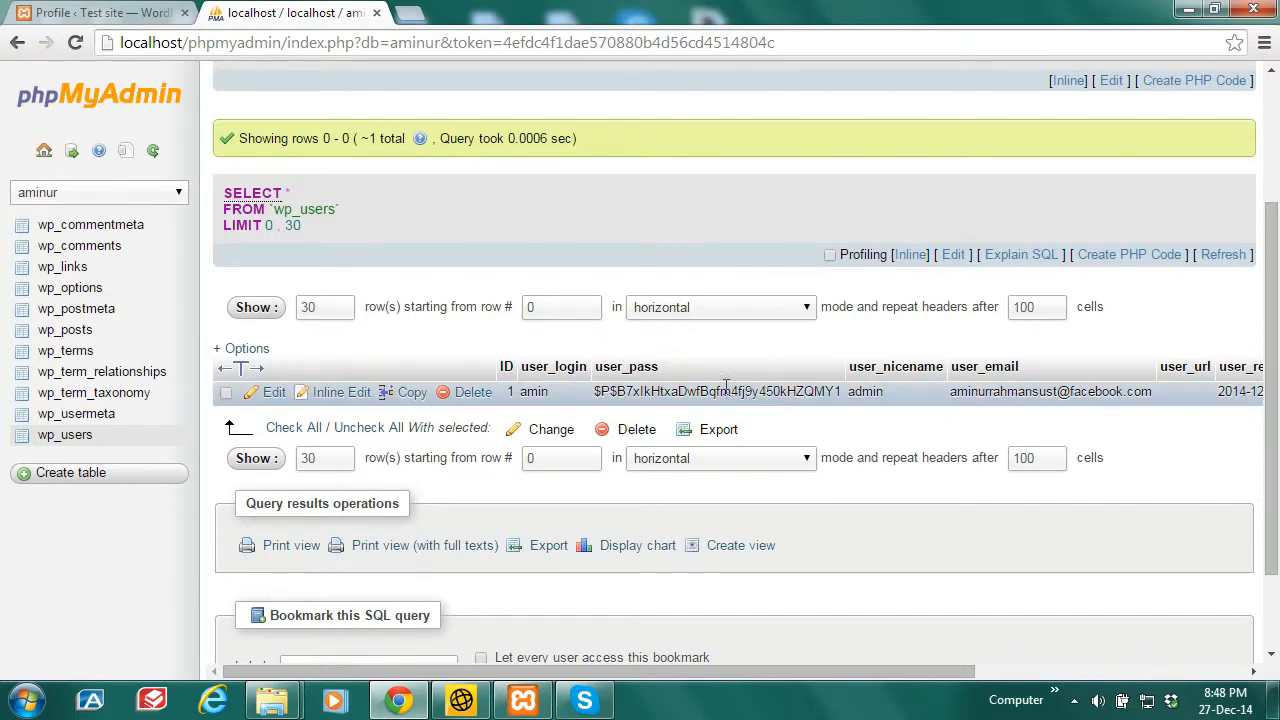
Step: Dismiss the session-expired prompt and load the wp-admin address instead of the profile page
{"action": "left_click", "coordinate": [110, 12]}
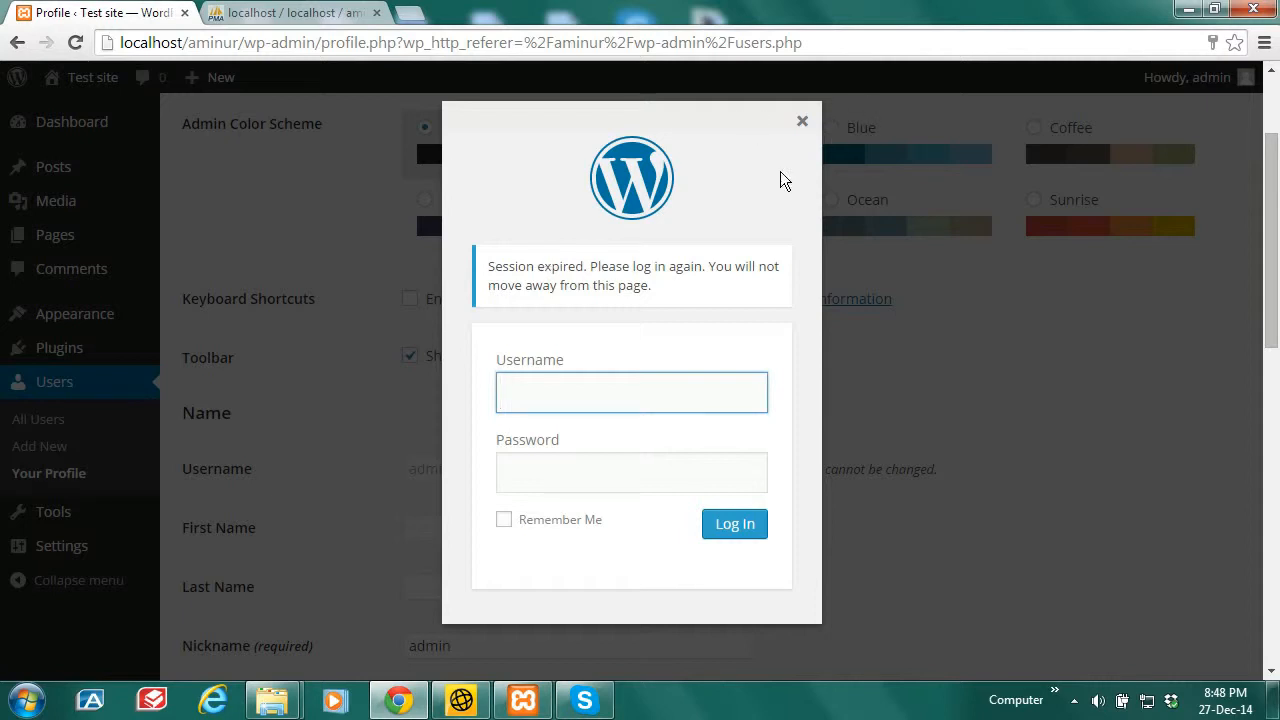
{"action": "left_click", "coordinate": [803, 125]}
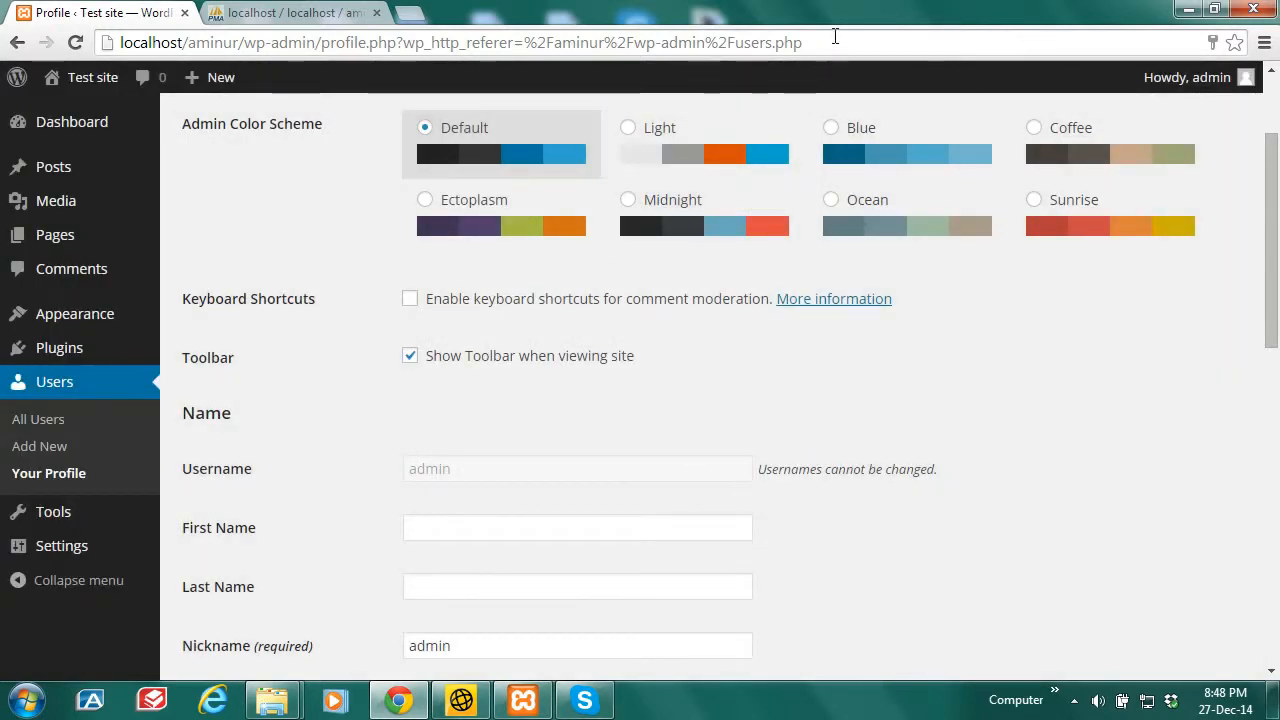
{"action": "left_click_drag", "start_coordinate": [810, 42], "coordinate": [325, 46]}
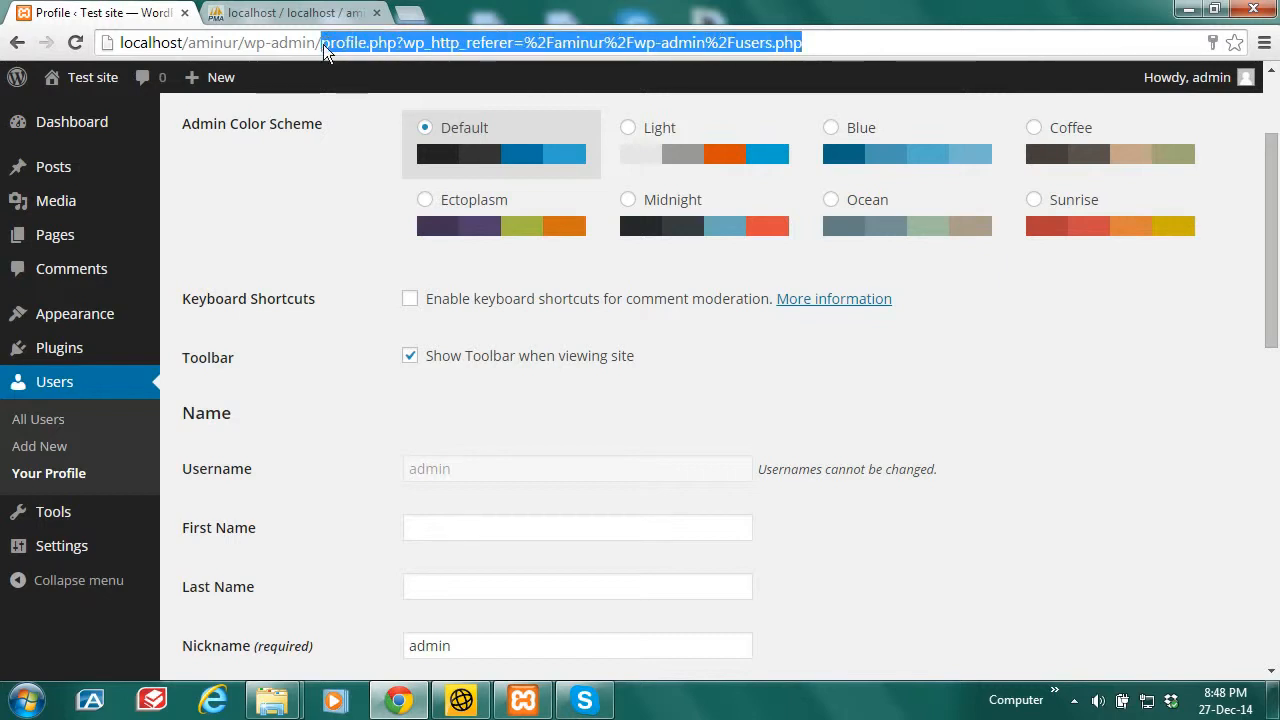
{"action": "key", "text": "BackSpace"}
{"action": "key", "text": "Return"}
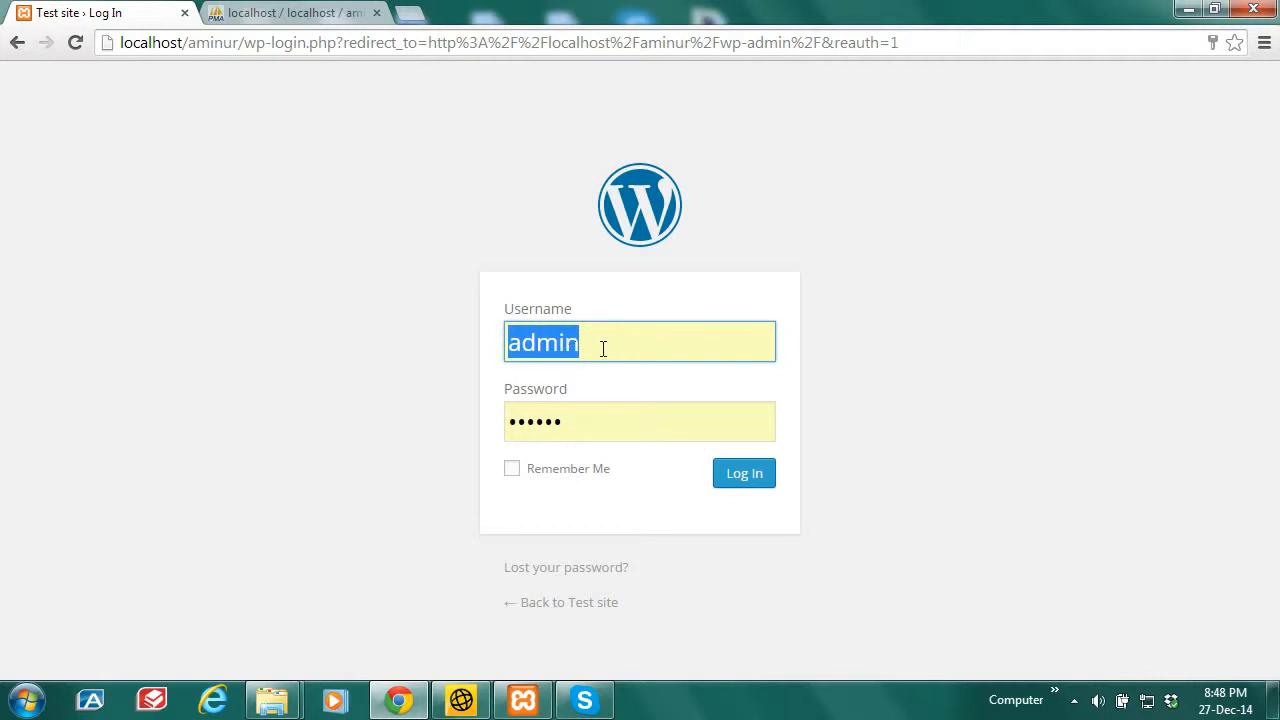
Step: Log in with the amin username and decline Chrome's offer to save the password
{"action": "type", "text": "ami"}
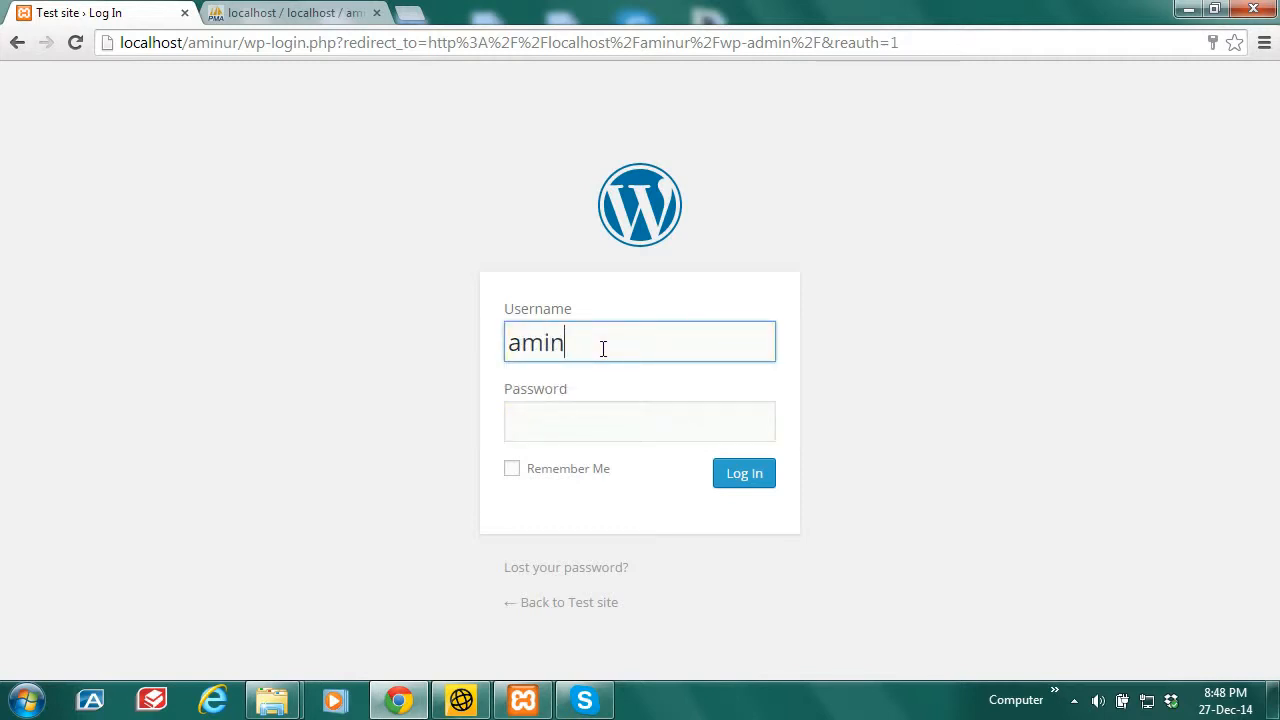
{"action": "left_click", "coordinate": [577, 420]}
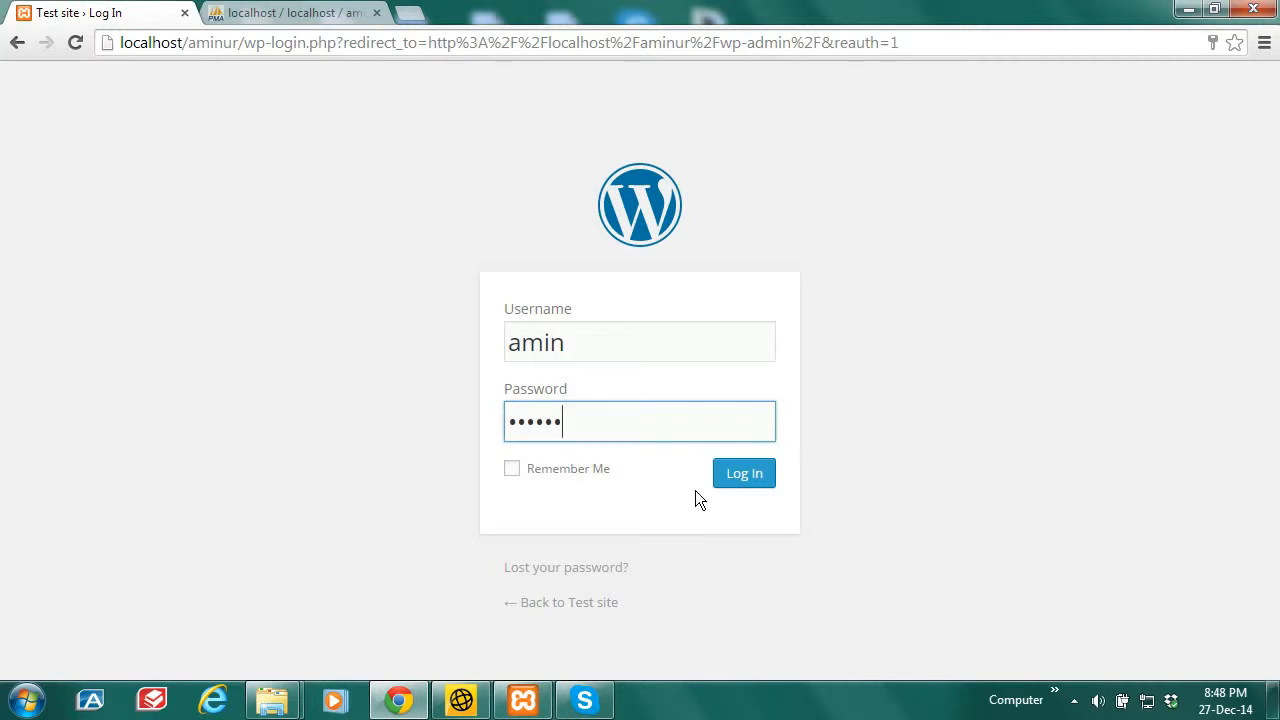
{"action": "left_click", "coordinate": [737, 476]}
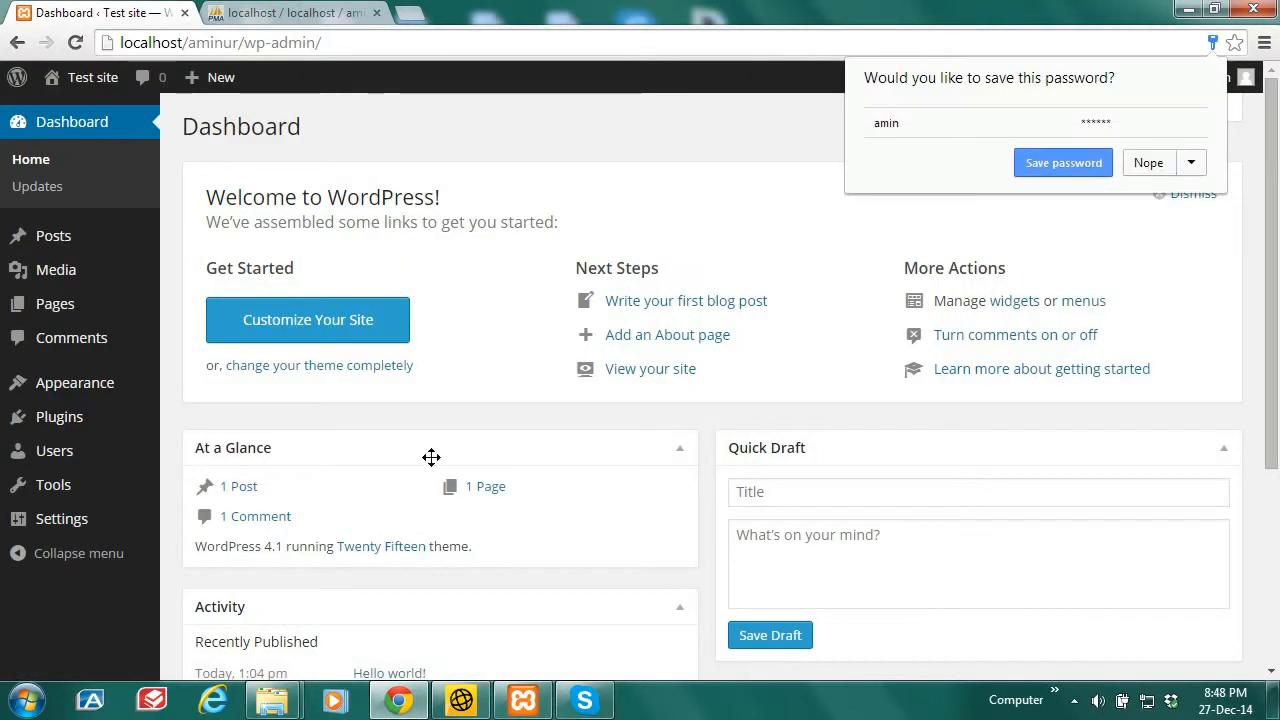
{"action": "left_click", "coordinate": [1146, 163]}
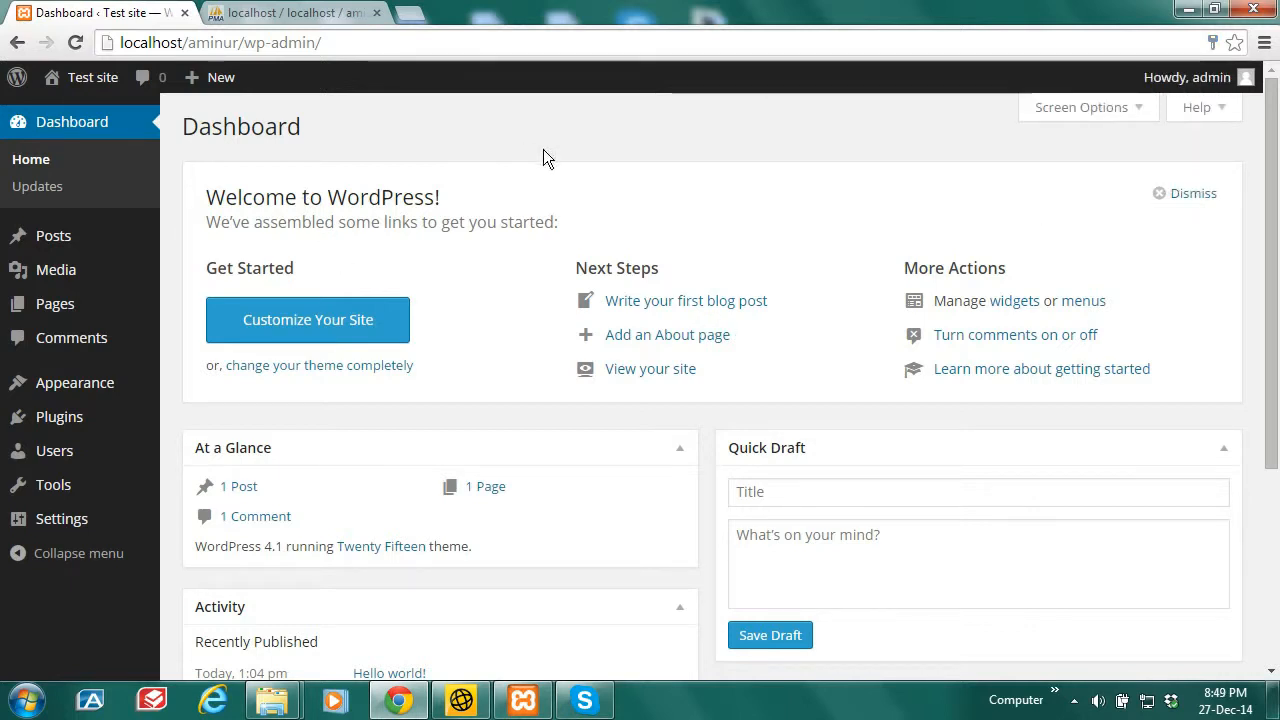
Step: Check that All Users and the profile show the username amin, then return to phpMyAdmin
{"action": "mouse_move", "coordinate": [69, 446]}
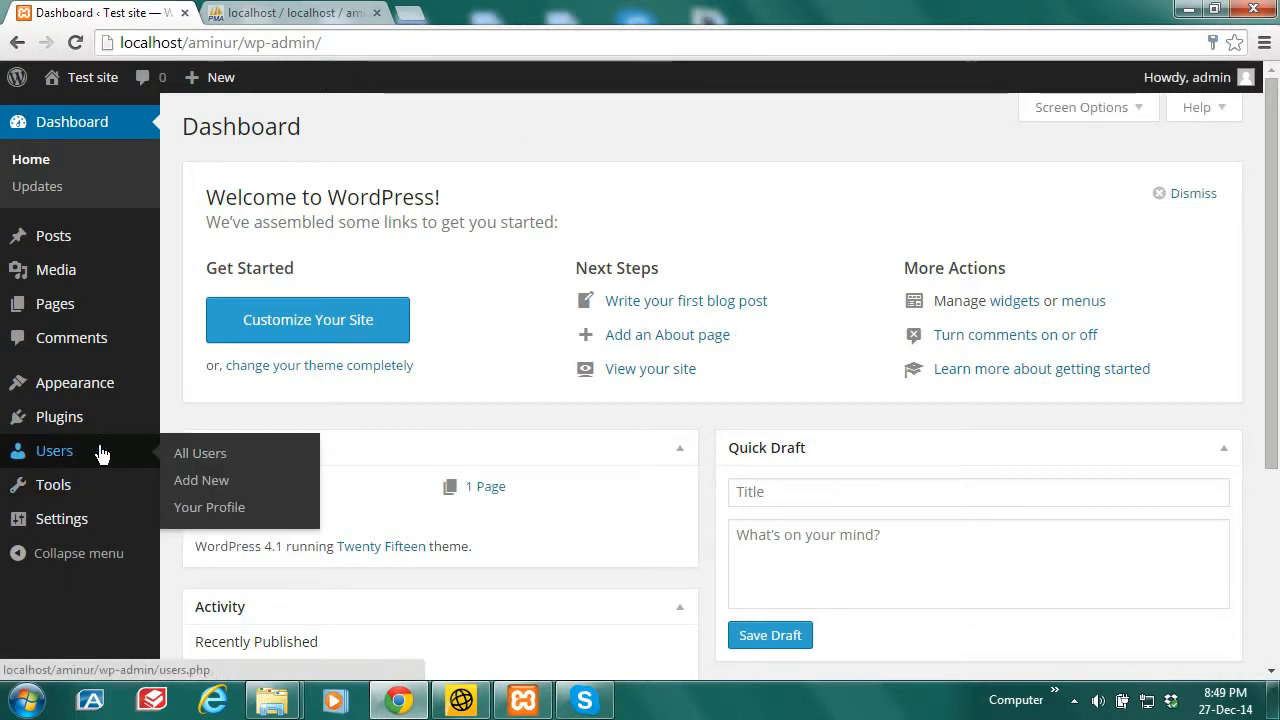
{"action": "left_click", "coordinate": [200, 451]}
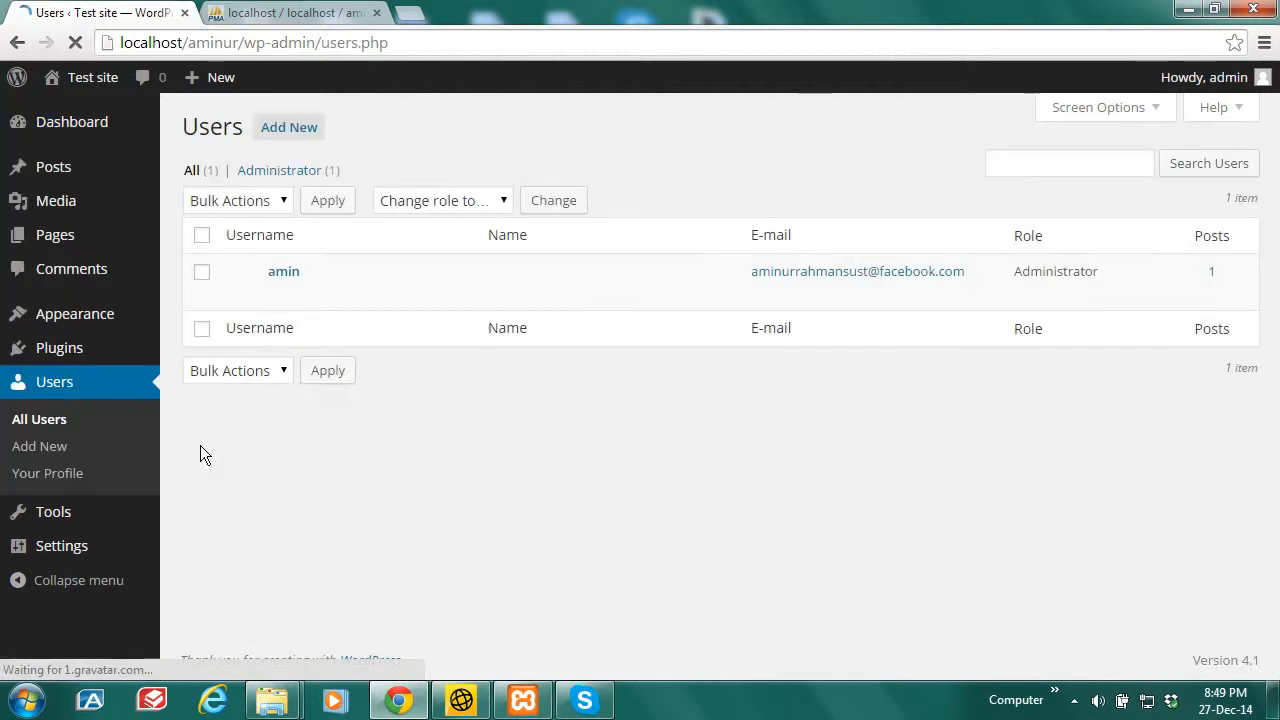
{"action": "left_click", "coordinate": [292, 276]}
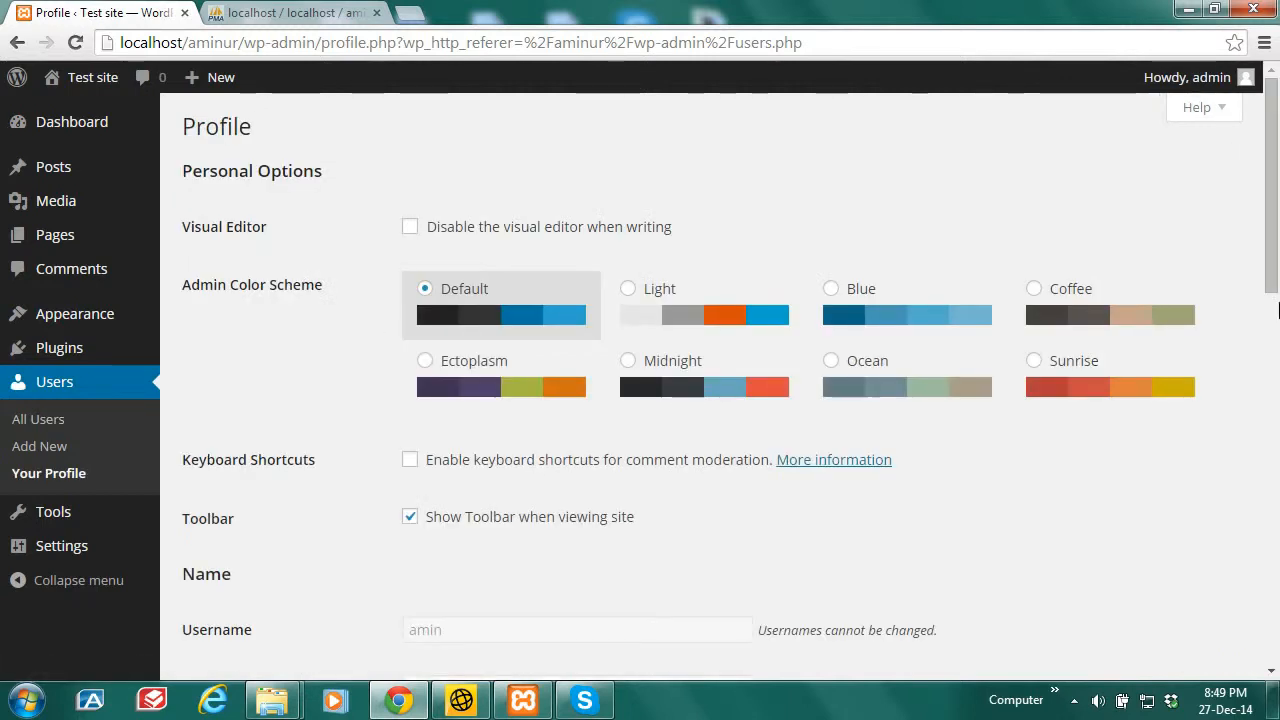
{"action": "scroll", "coordinate": [934, 437], "scroll_direction": "down", "scroll_amount": 2}
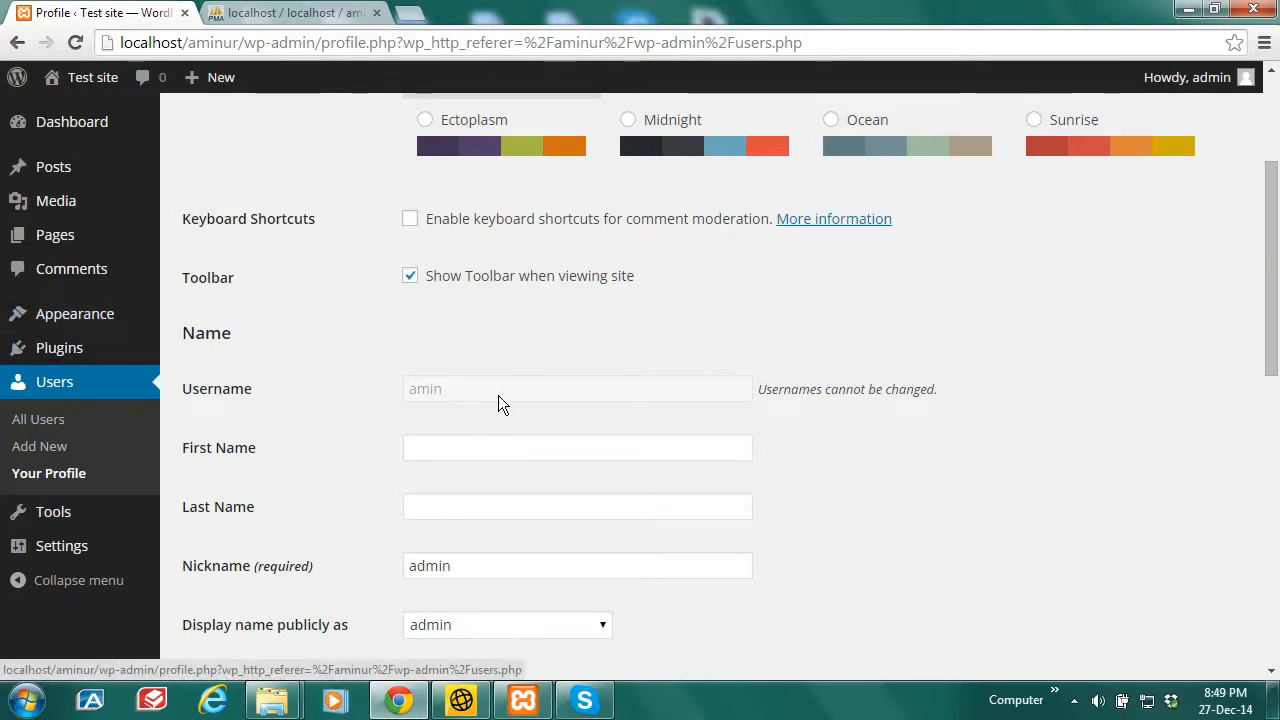
{"action": "left_click", "coordinate": [338, 12]}
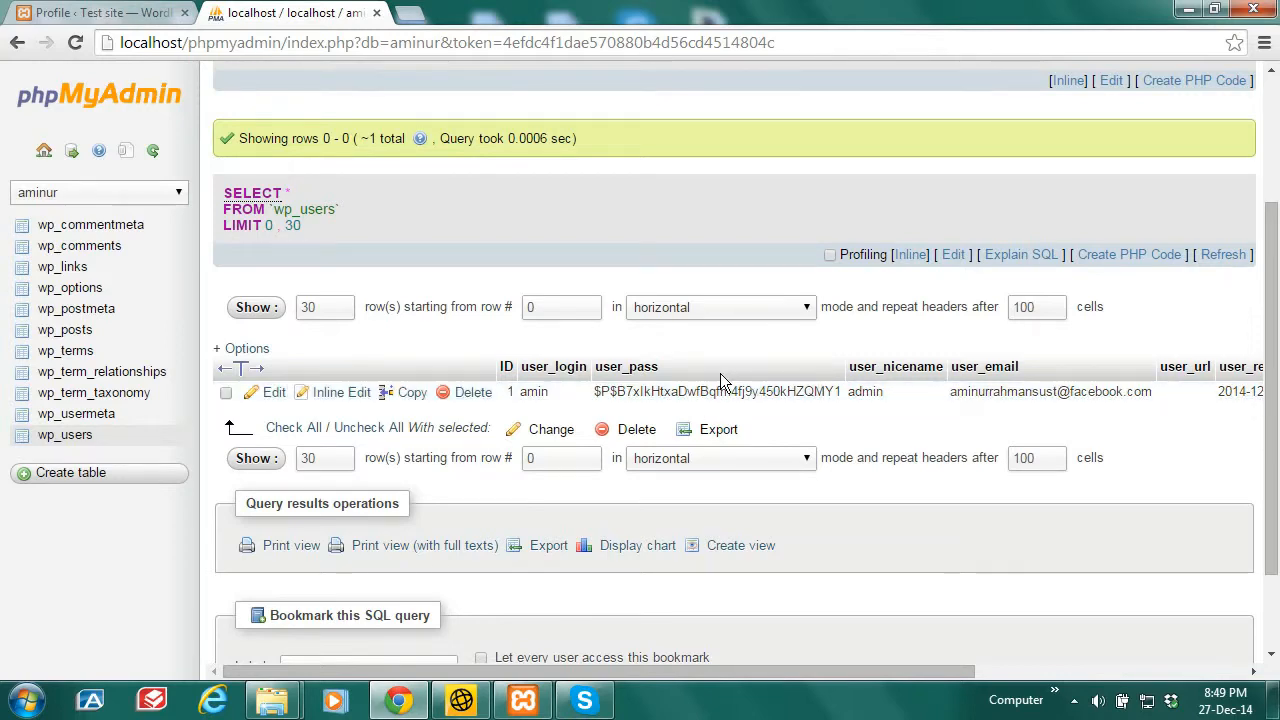
Step: Open amin's wp_users row for editing and start a new blank Chrome tab
{"action": "left_click", "coordinate": [274, 392]}
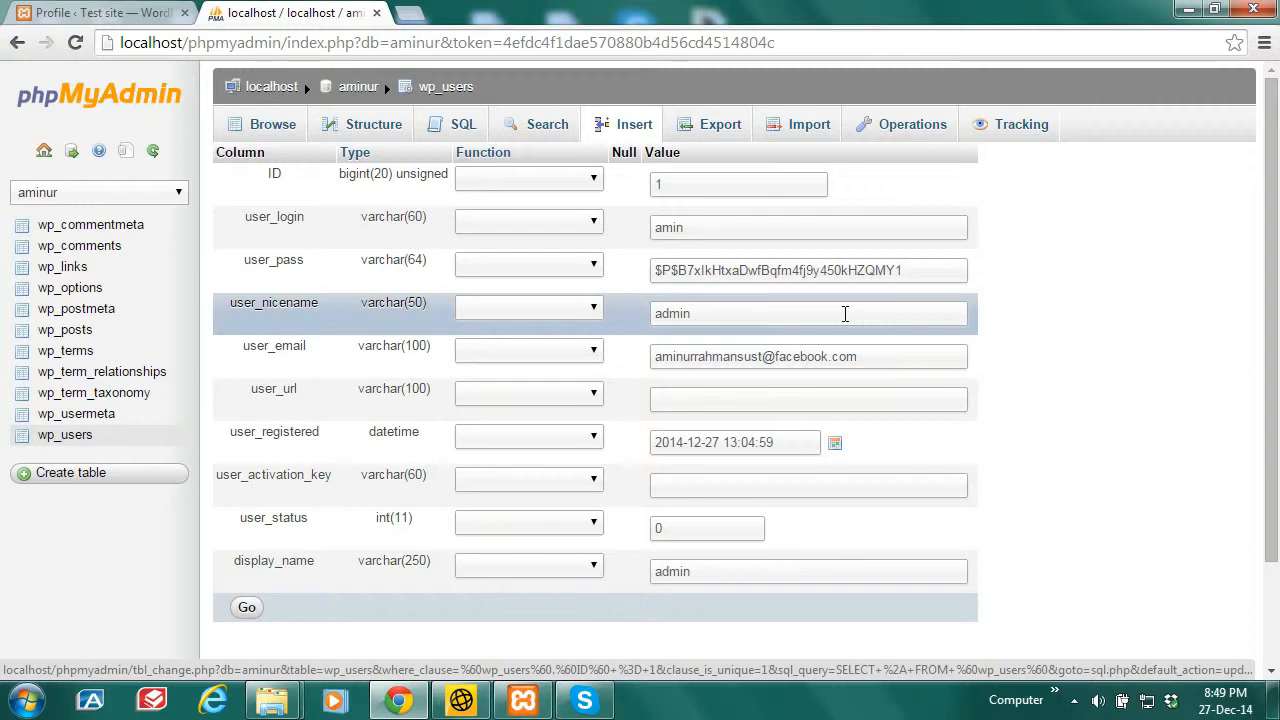
{"action": "left_click", "coordinate": [409, 13]}
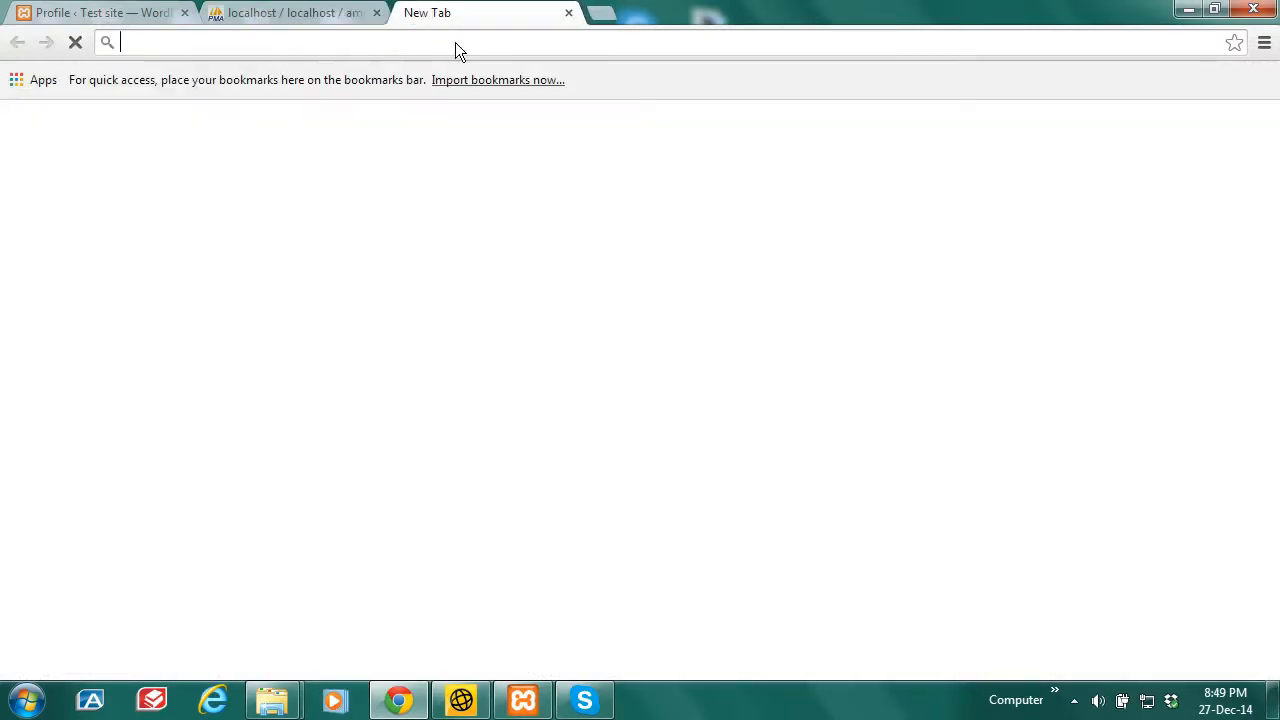
Step: Search Google for 'md5 hash generator' and open md5hashgenerator.com
{"action": "type", "text": "md5"}
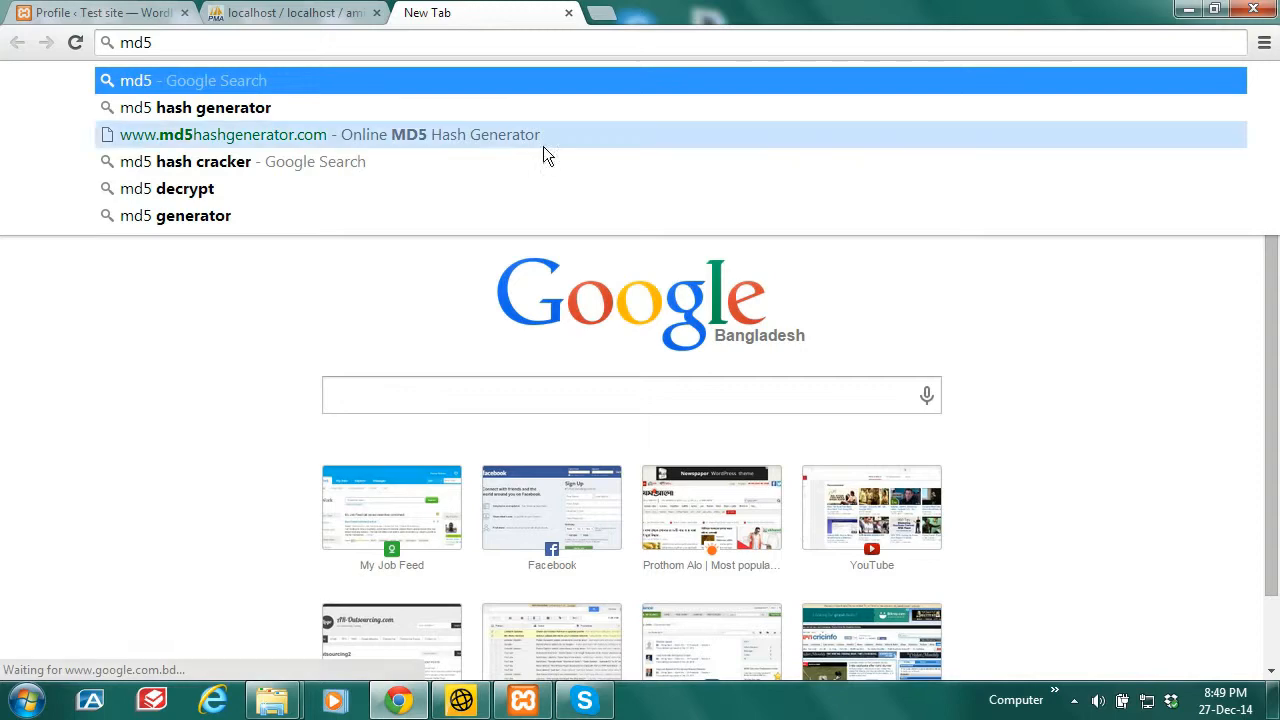
{"action": "left_click", "coordinate": [245, 108]}
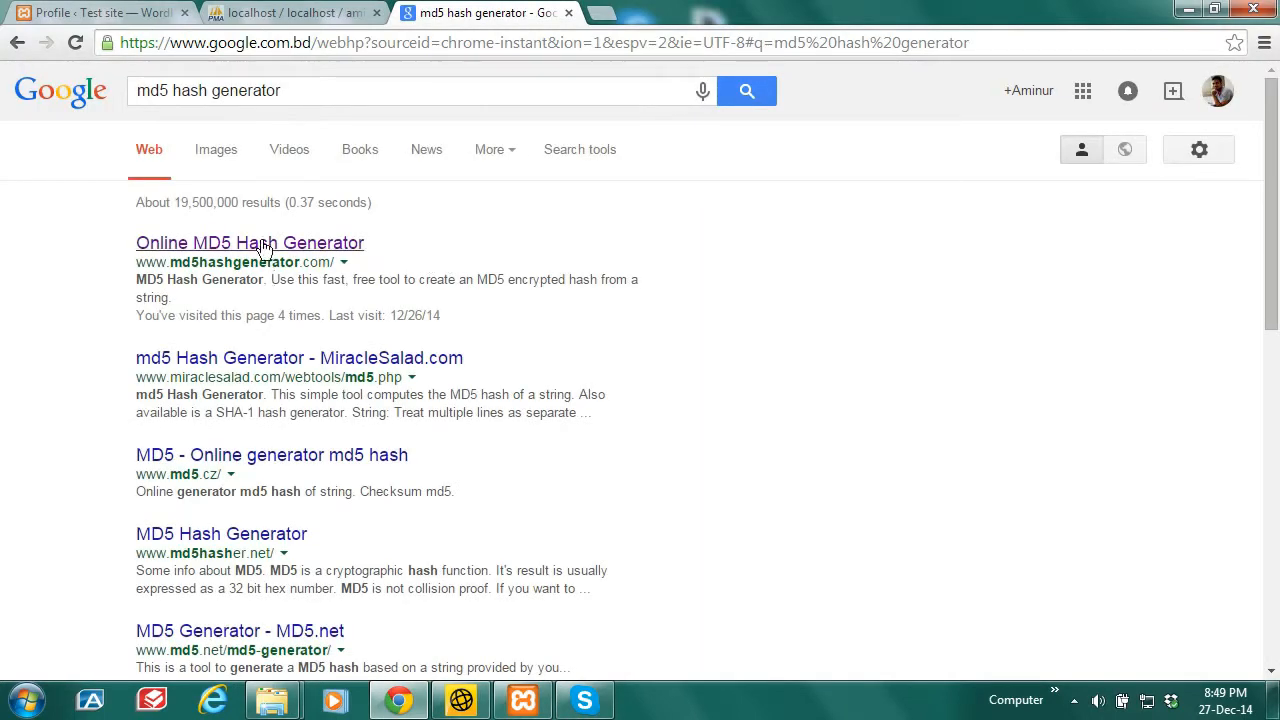
{"action": "left_click", "coordinate": [262, 246]}
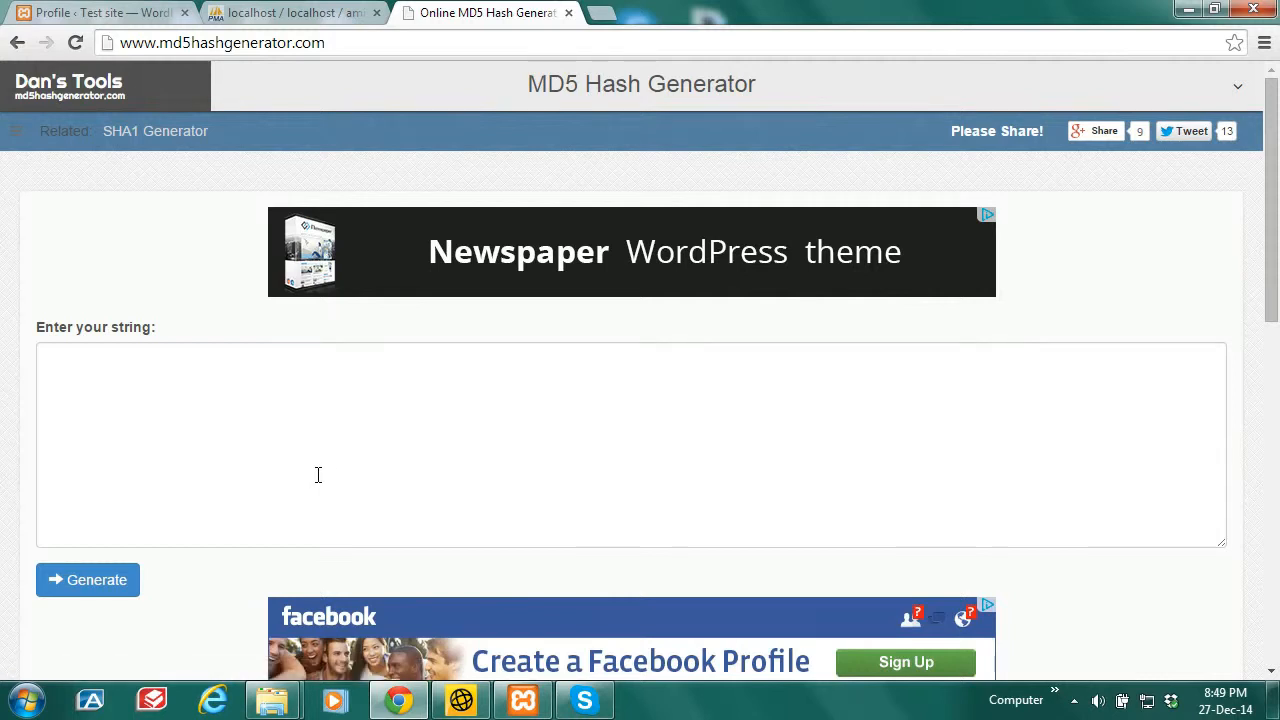
Step: Generate the MD5 hash of the new password and select it to copy
{"action": "left_click", "coordinate": [318, 475]}
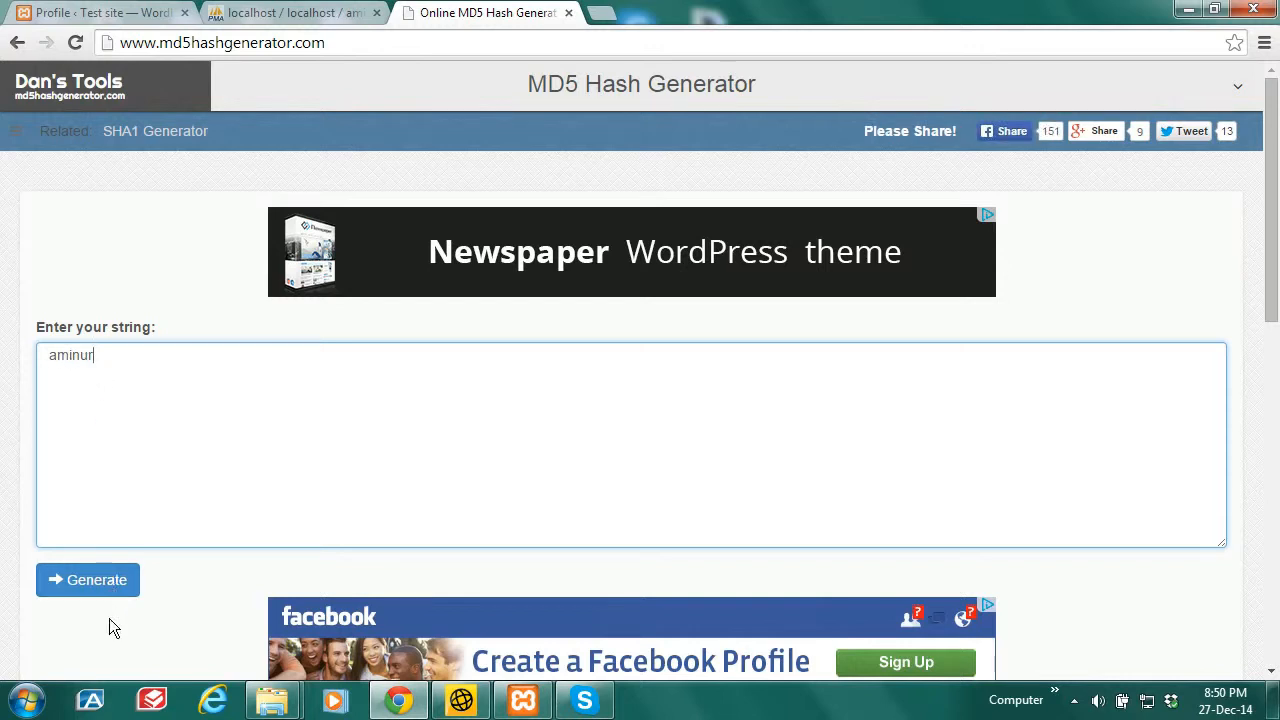
{"action": "left_click", "coordinate": [97, 586]}
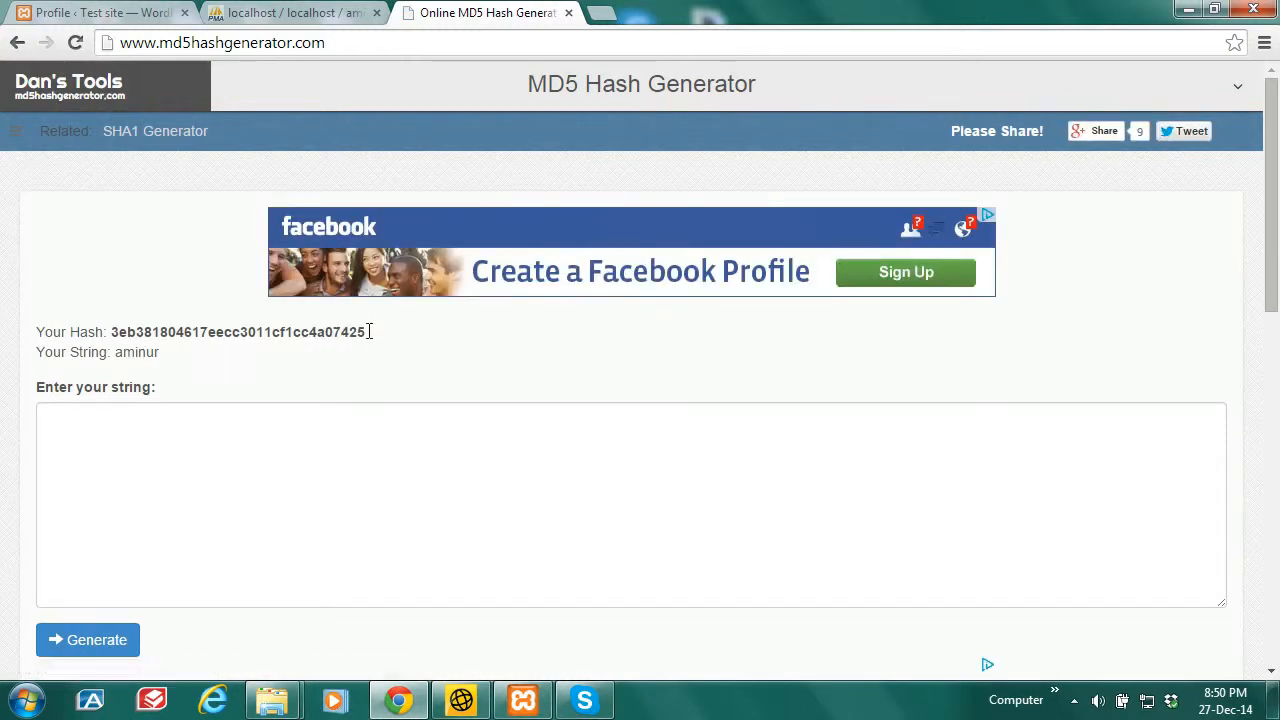
{"action": "left_click_drag", "start_coordinate": [366, 333], "coordinate": [110, 343]}
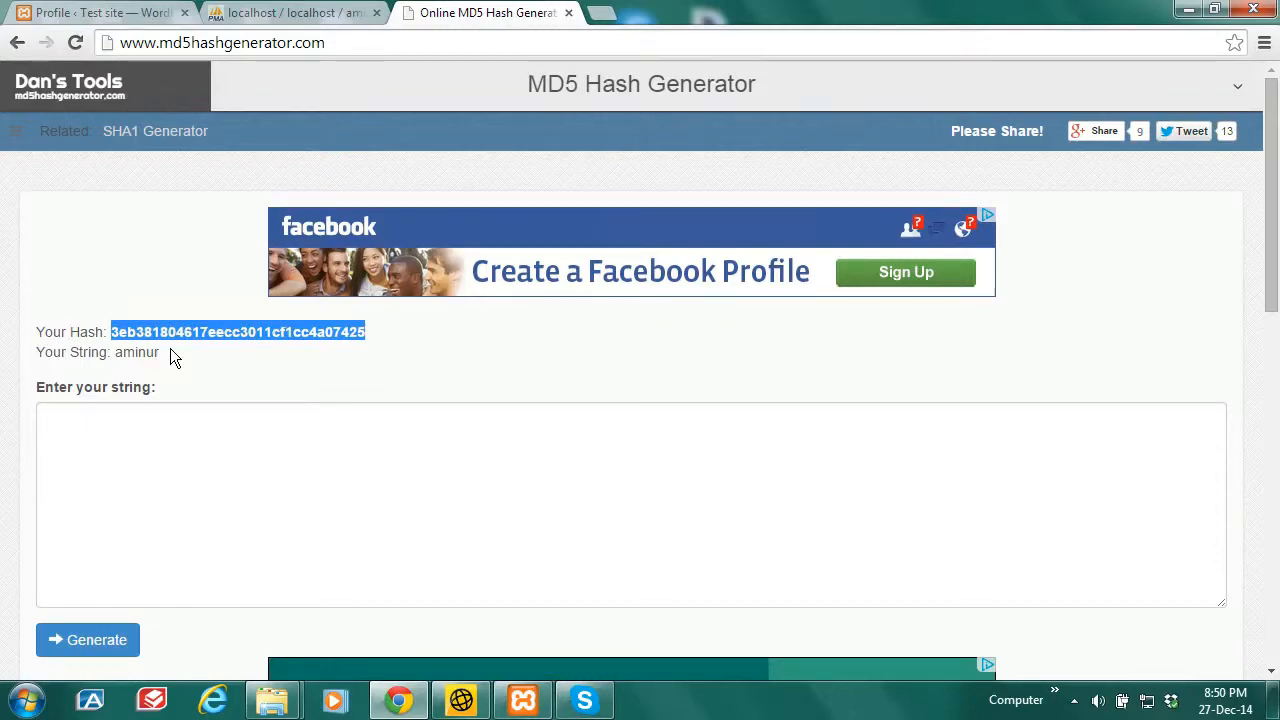
{"action": "right_click", "coordinate": [191, 333]}
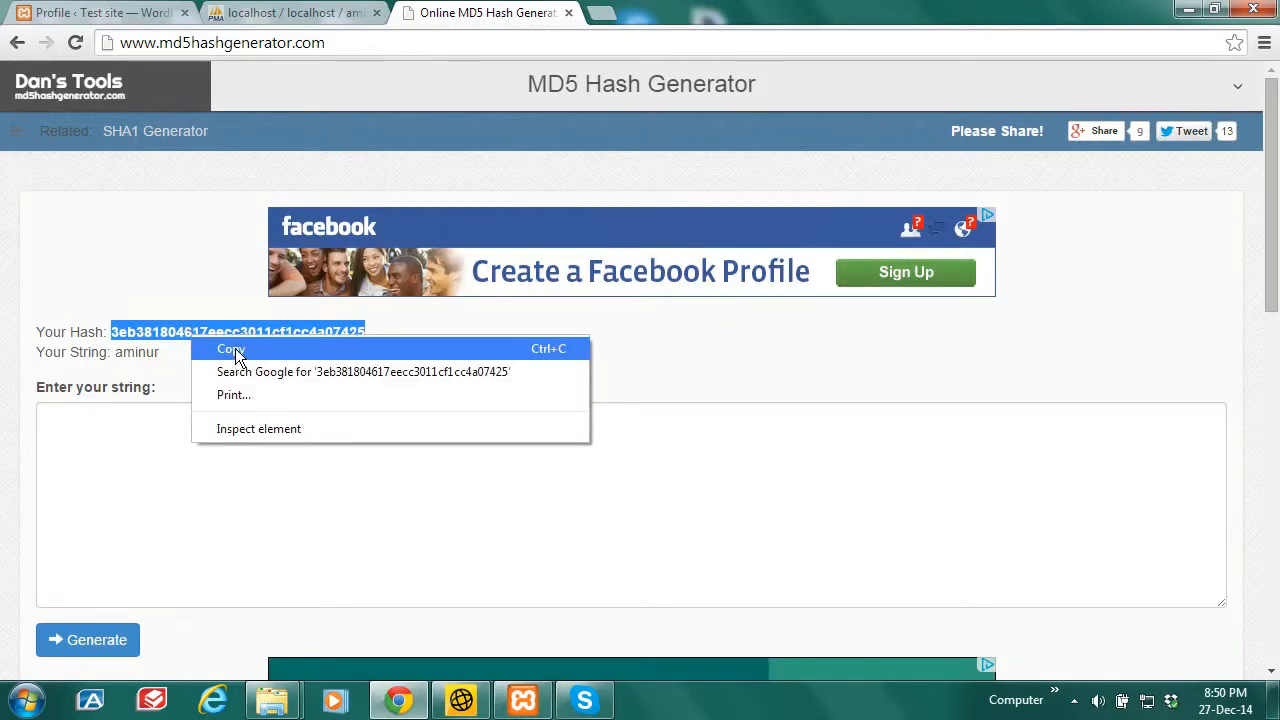
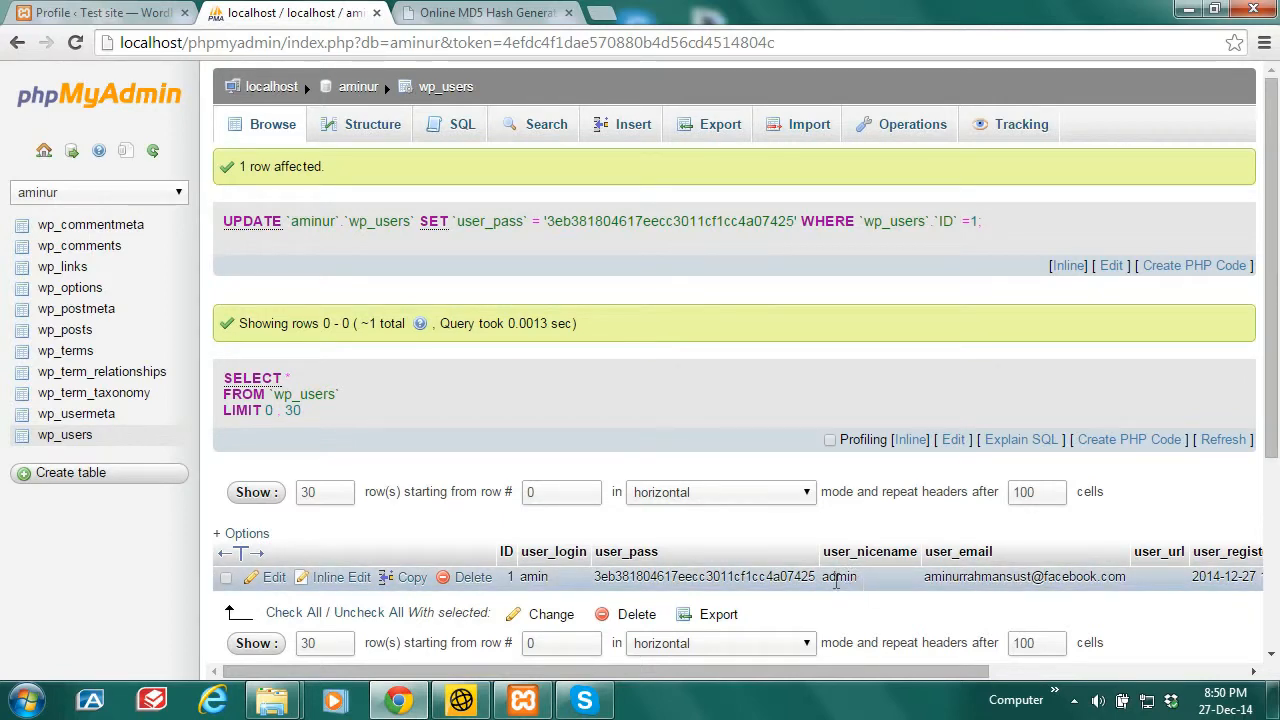
Step: Switch back to the Test site WordPress profile page
{"action": "left_click", "coordinate": [85, 10]}
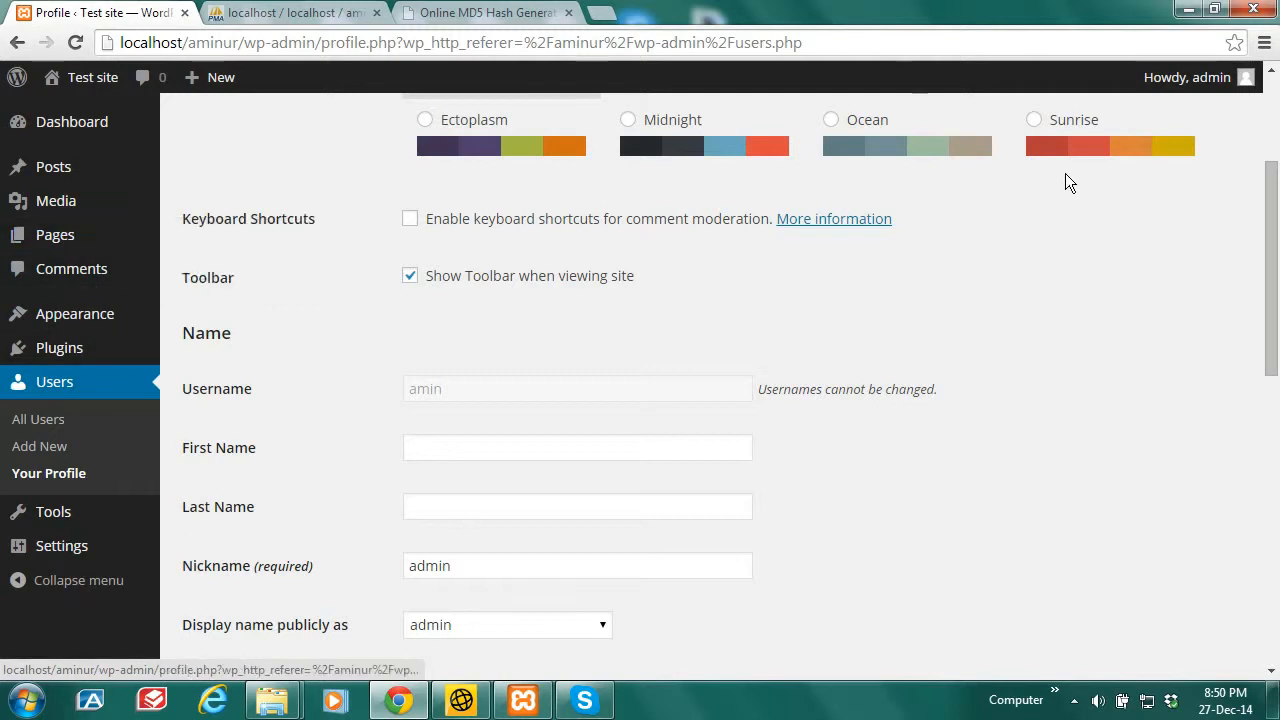
Step: Log out of the Test site WordPress admin and confirm the logout
{"action": "mouse_move", "coordinate": [1219, 80]}
{"action": "left_click", "coordinate": [1128, 198]}
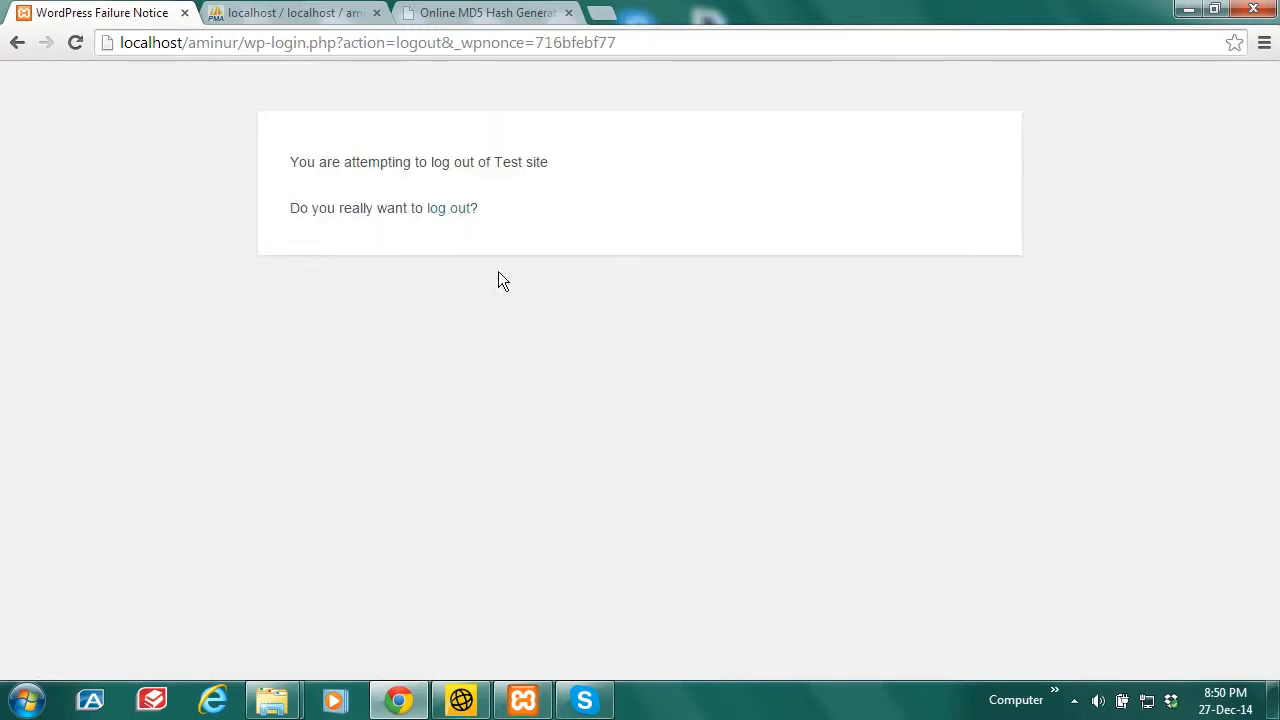
{"action": "left_click", "coordinate": [455, 210]}
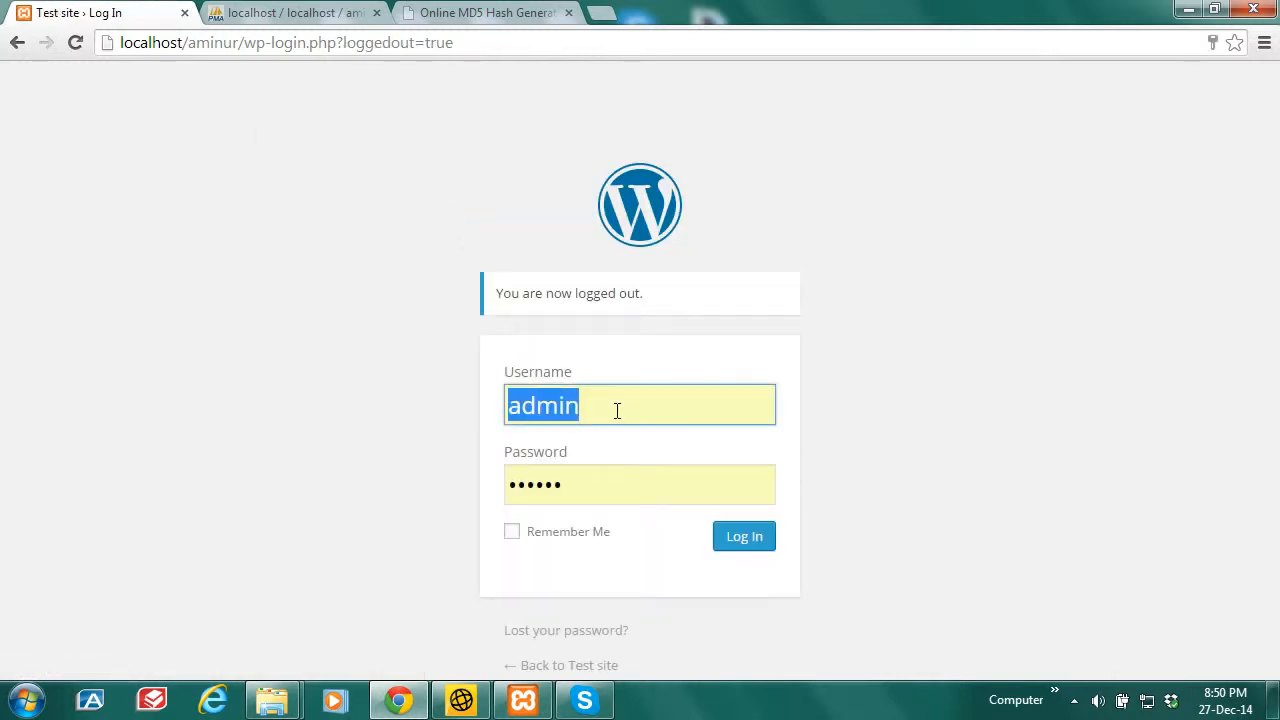
Step: Log back in with the new username and password, declining Chrome's save-password offer
{"action": "type", "text": "amin"}
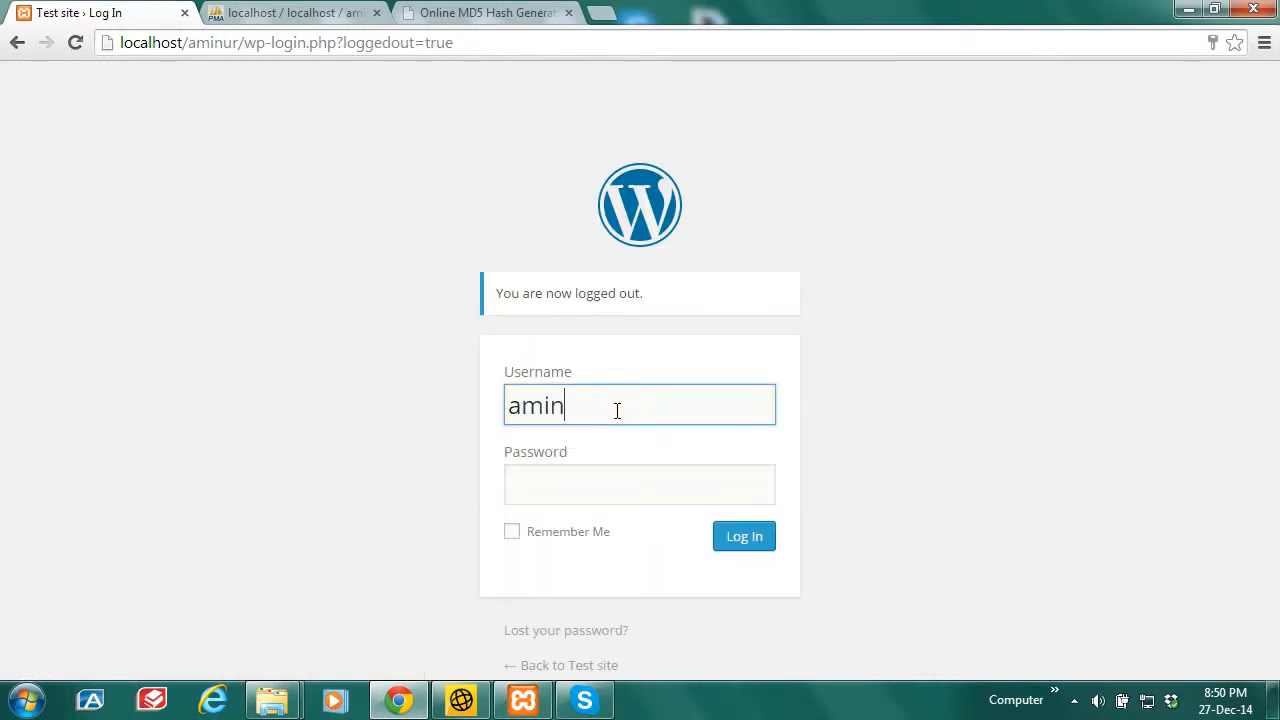
{"action": "left_click", "coordinate": [633, 533]}
{"action": "left_click", "coordinate": [543, 502]}
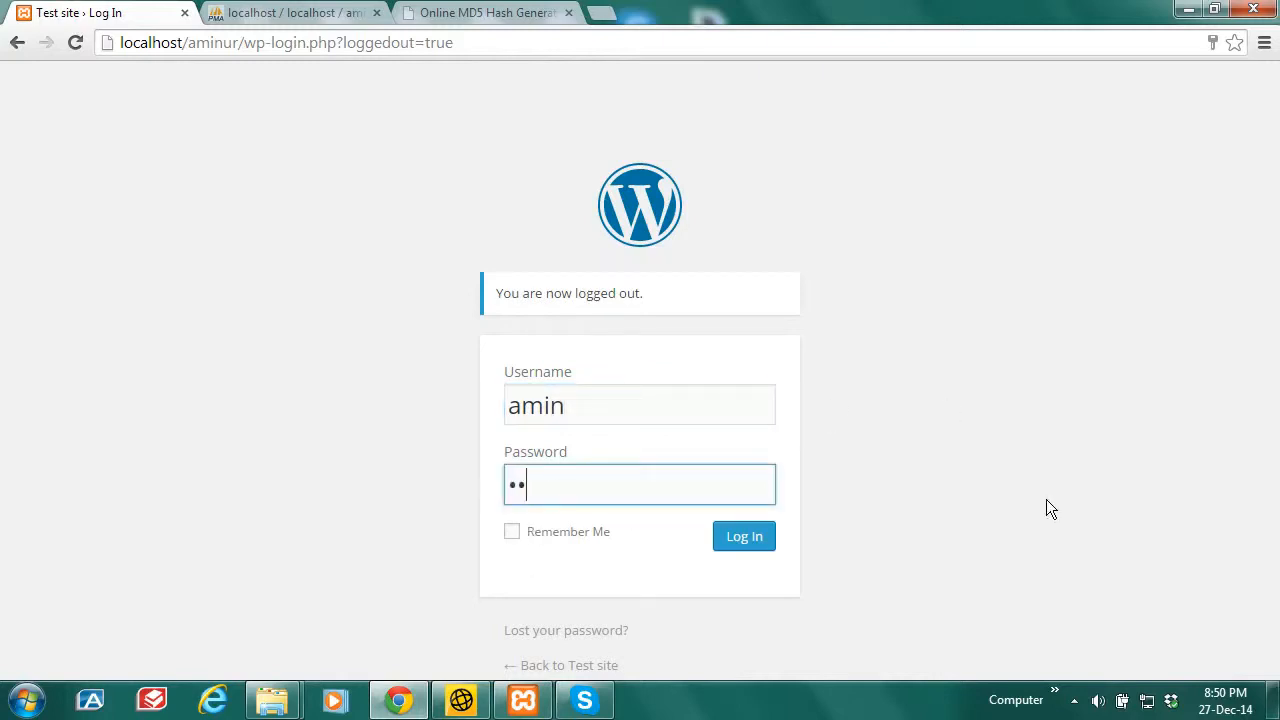
{"action": "left_click", "coordinate": [750, 538]}
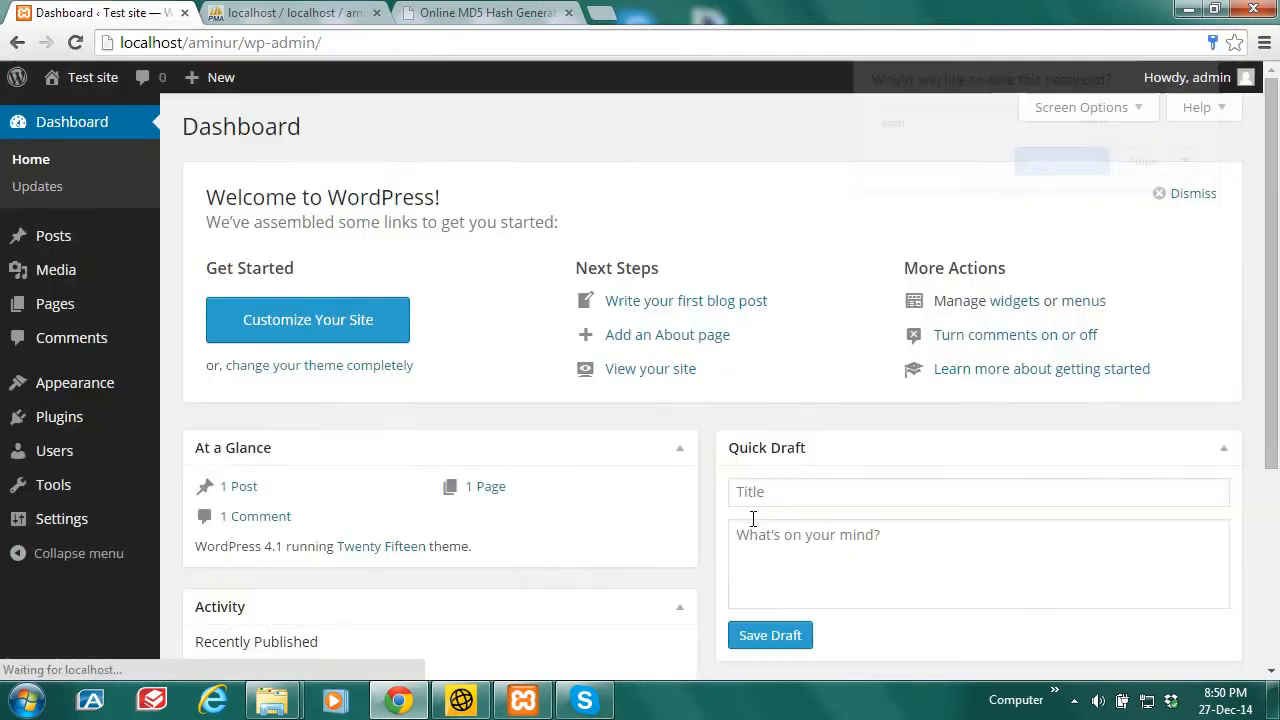
{"action": "left_click", "coordinate": [1148, 163]}
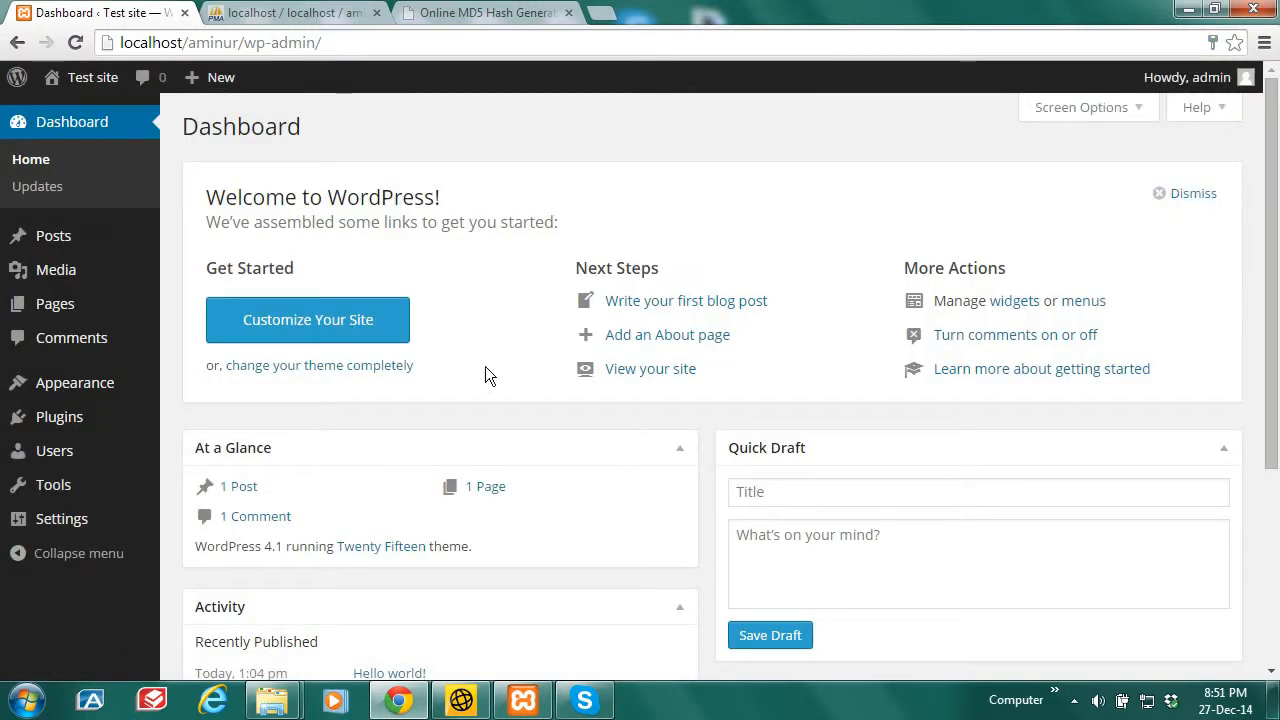
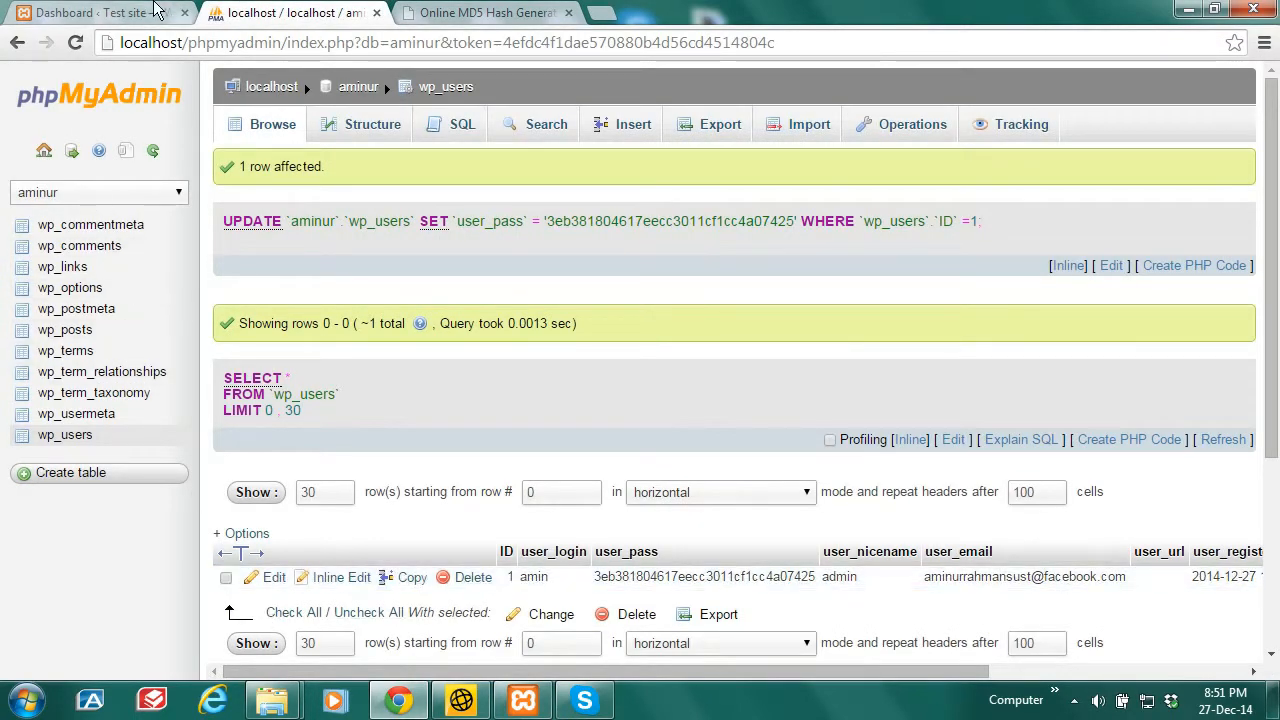
Step: Close the MD5 tab and reach Add Plugins via Dashboard > Plugins > Installed Plugins > Add New
{"action": "left_click", "coordinate": [113, 10]}
{"action": "mouse_move", "coordinate": [57, 417]}
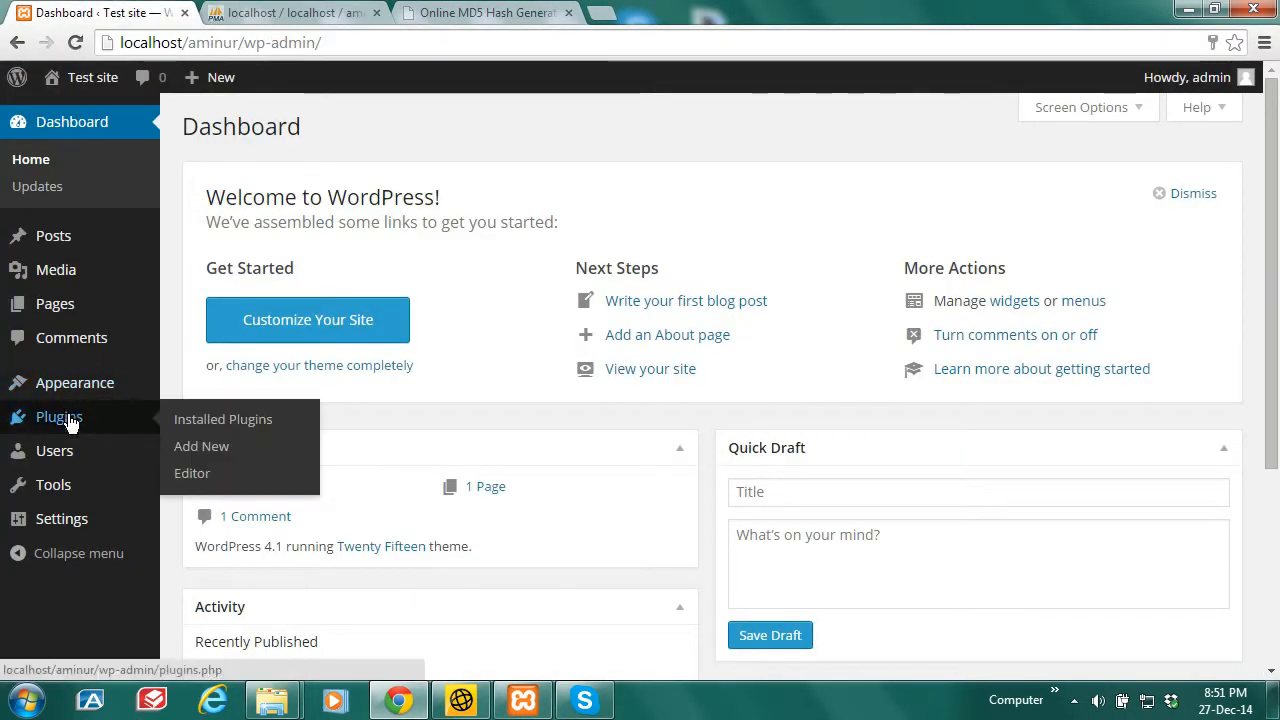
{"action": "left_click", "coordinate": [205, 421]}
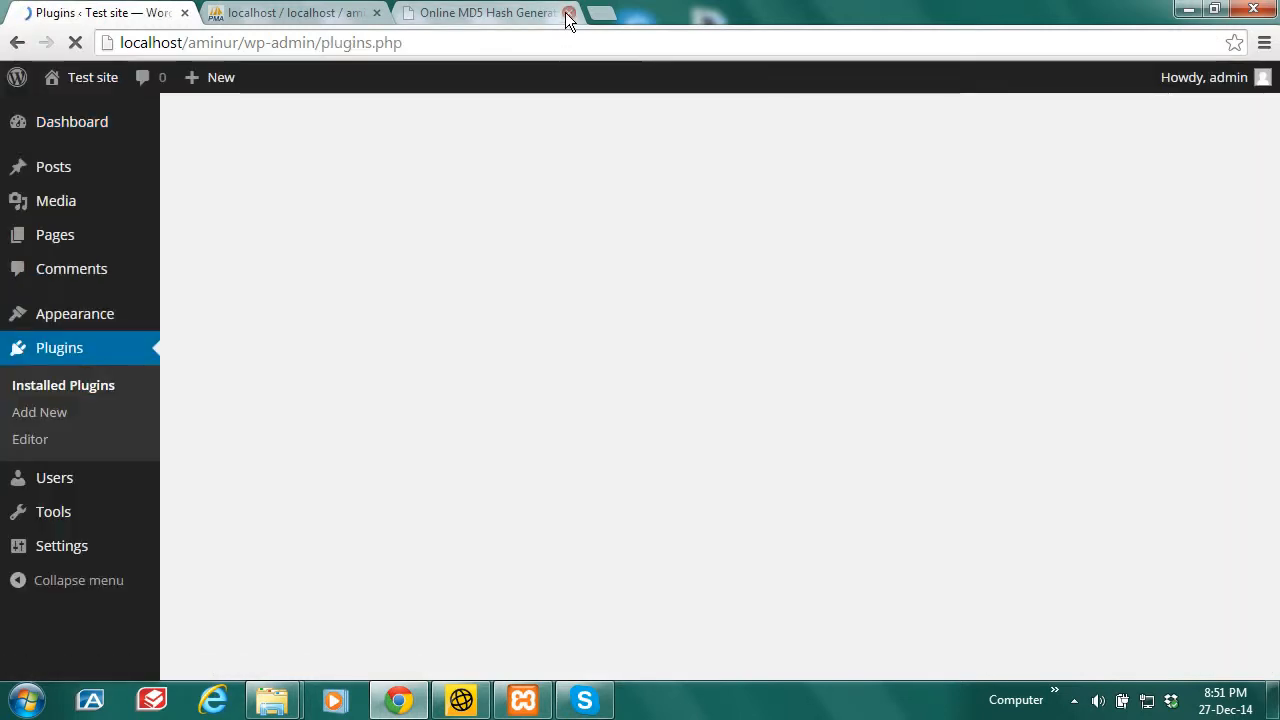
{"action": "left_click", "coordinate": [567, 14]}
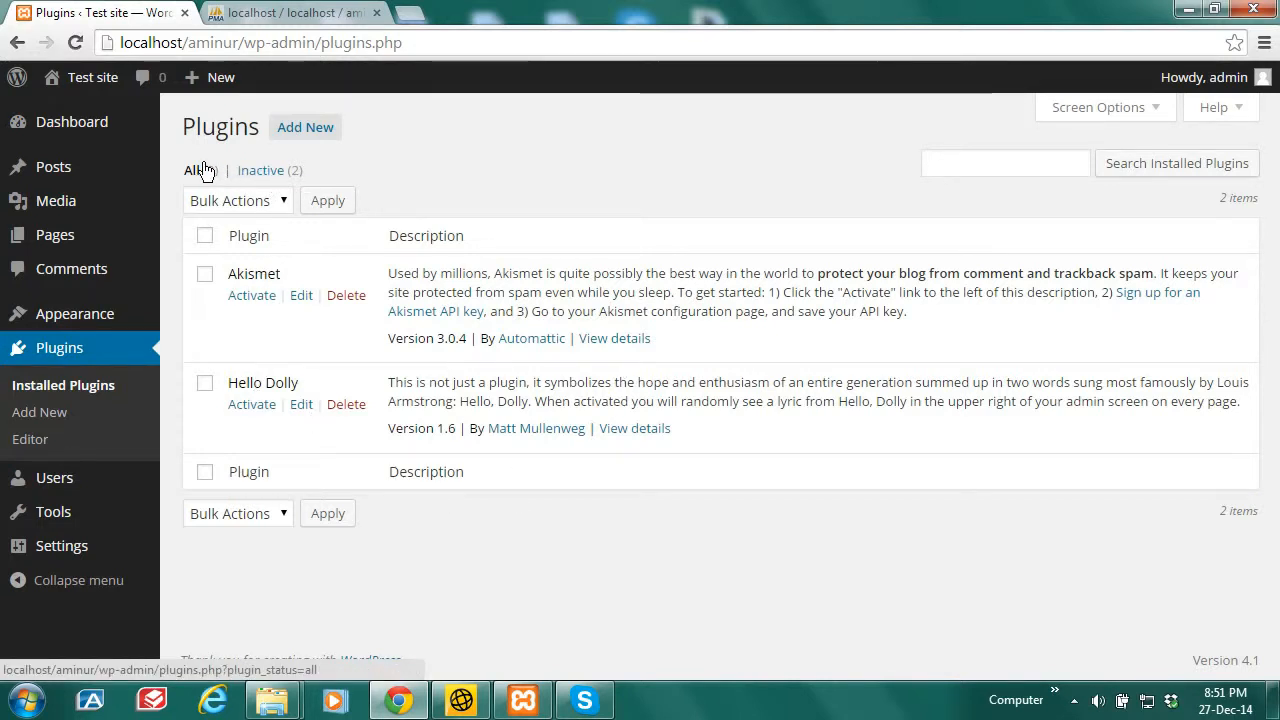
{"action": "left_click", "coordinate": [307, 131]}
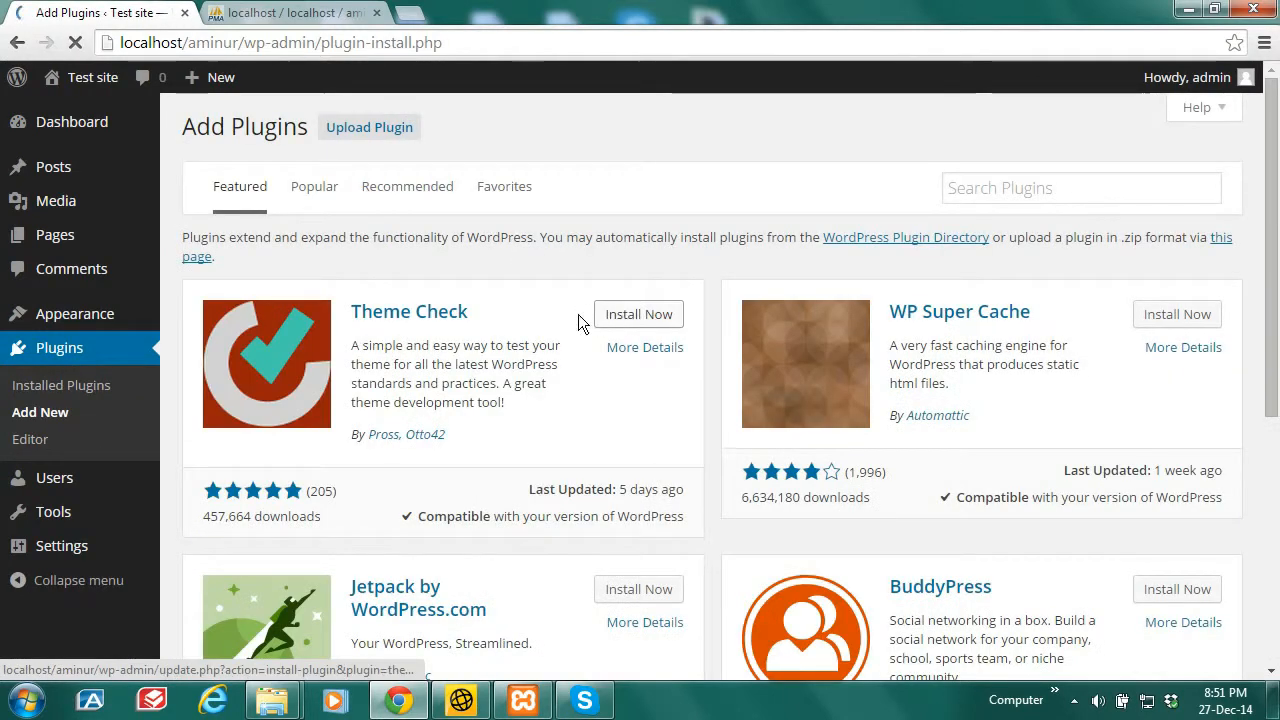
Step: Install and activate the featured Theme Check plugin, then go back to Add Plugins
{"action": "left_click", "coordinate": [640, 316]}
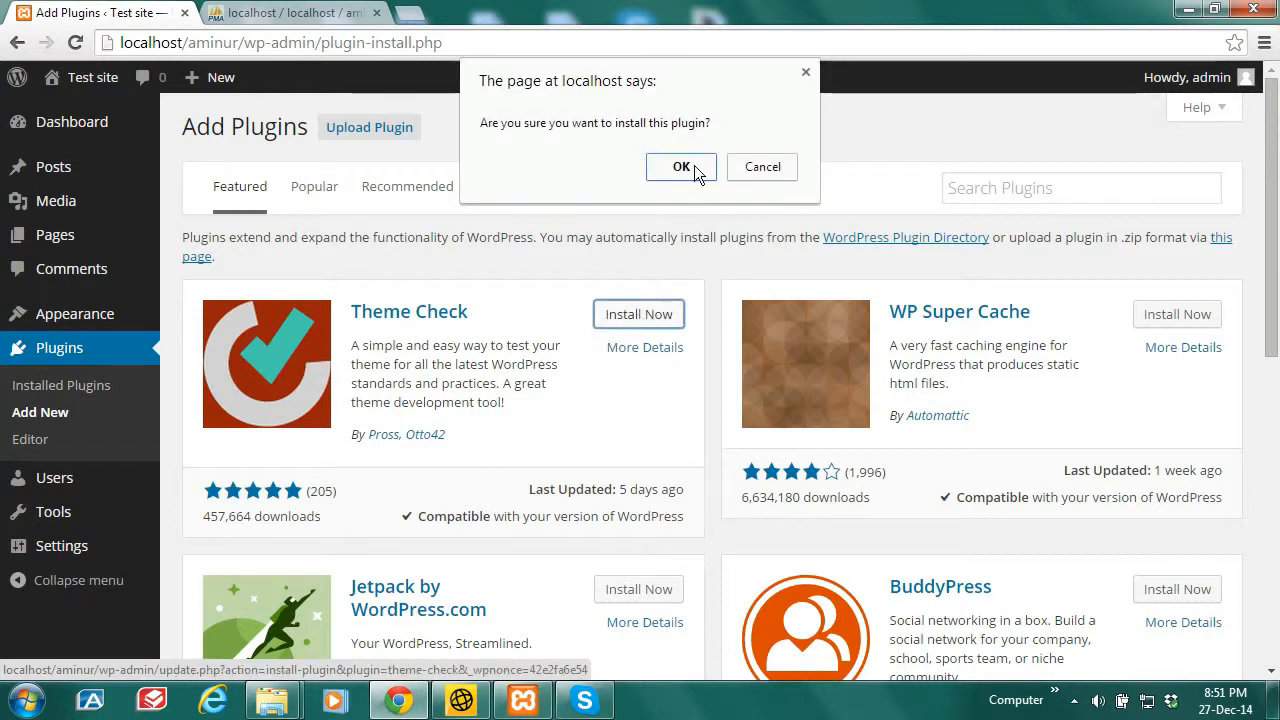
{"action": "left_click", "coordinate": [690, 165]}
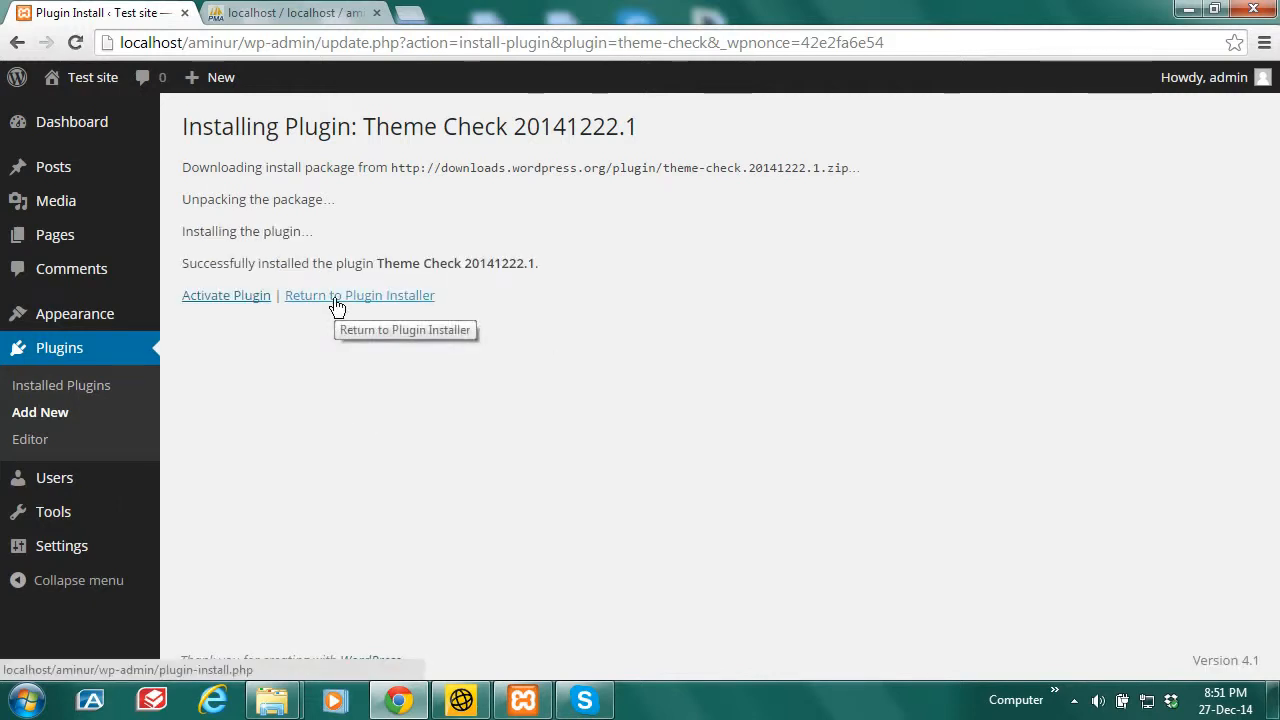
{"action": "left_click", "coordinate": [226, 300]}
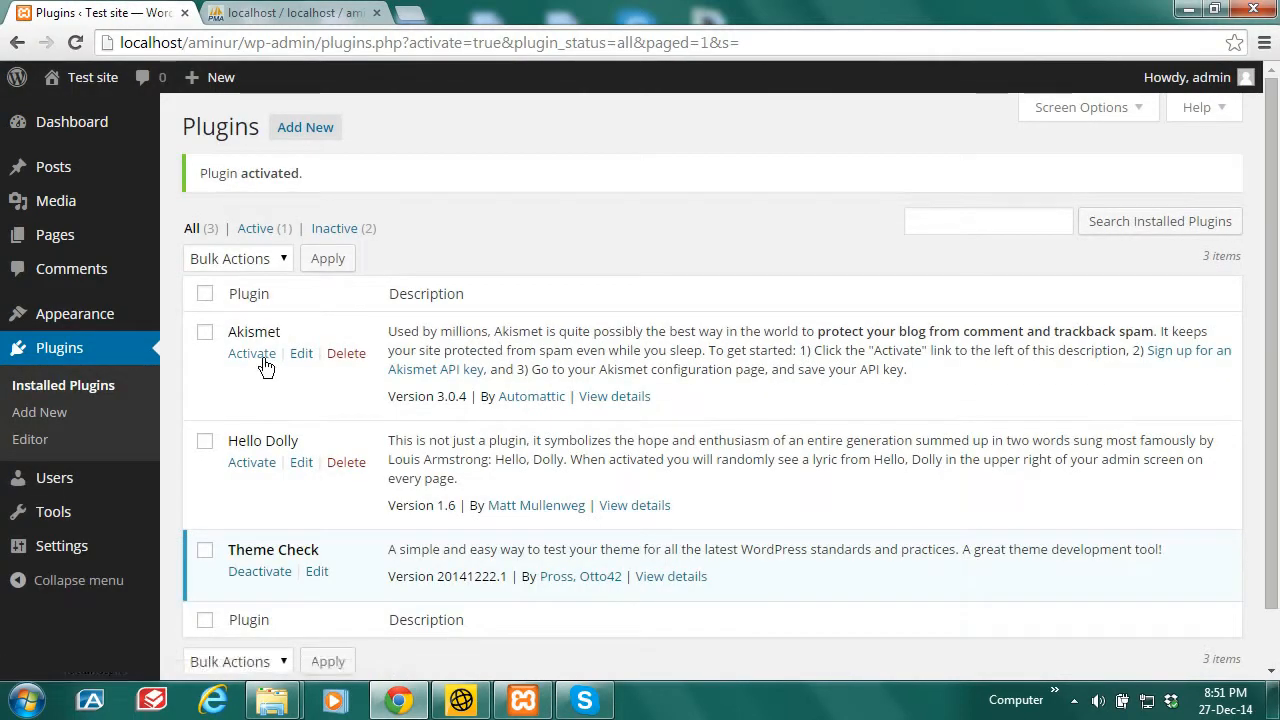
{"action": "left_click", "coordinate": [317, 137]}
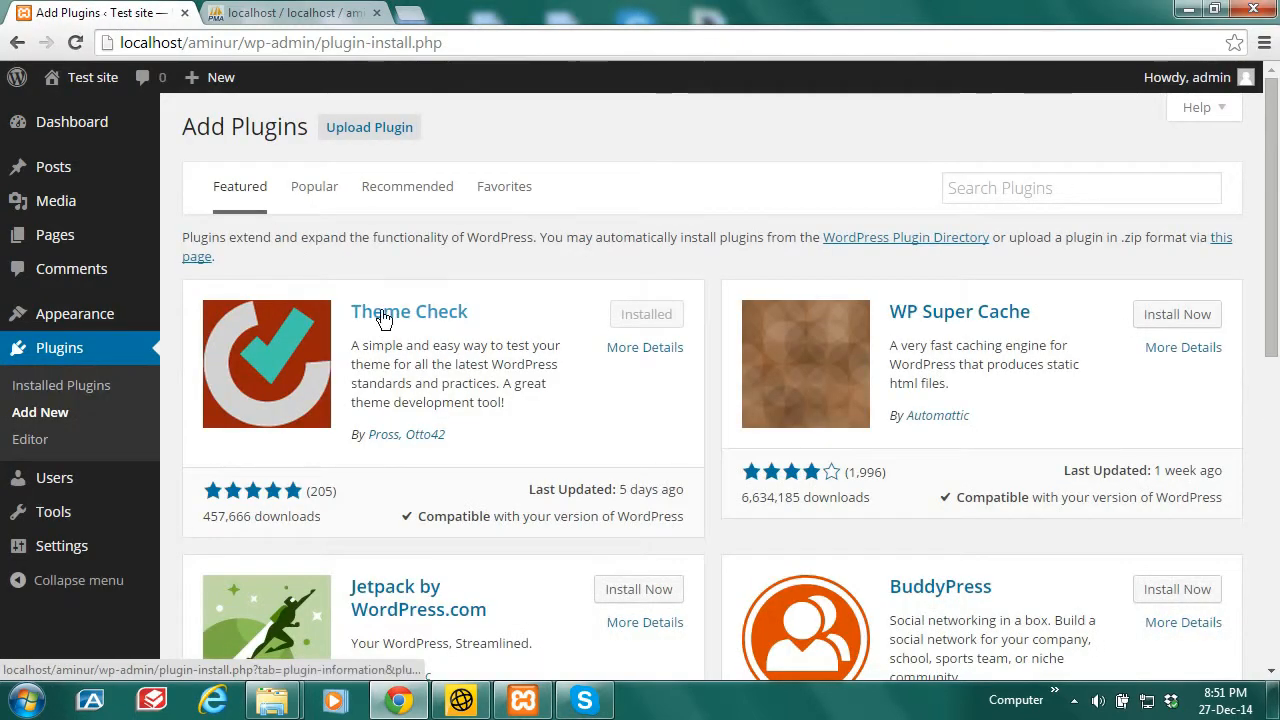
Step: Install Contact Form 7 from the Popular plugins list and return to the installer
{"action": "left_click", "coordinate": [305, 190]}
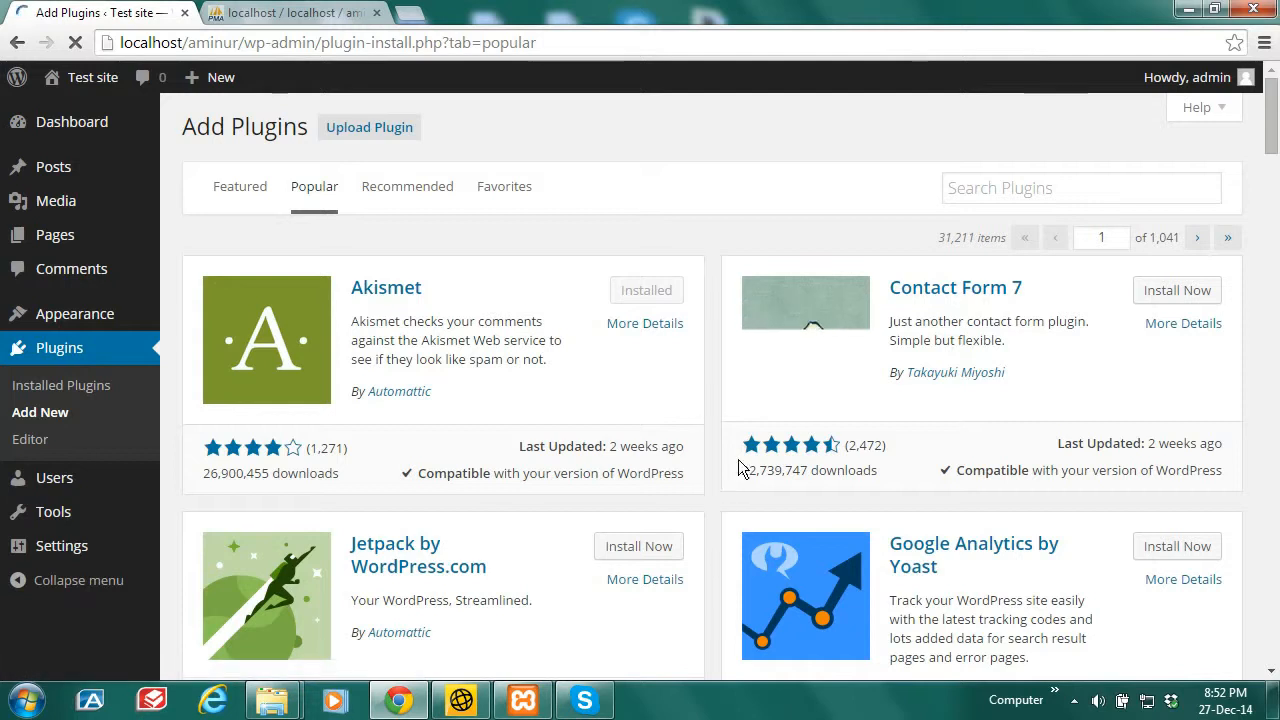
{"action": "left_click", "coordinate": [1176, 291]}
{"action": "left_click", "coordinate": [685, 172]}
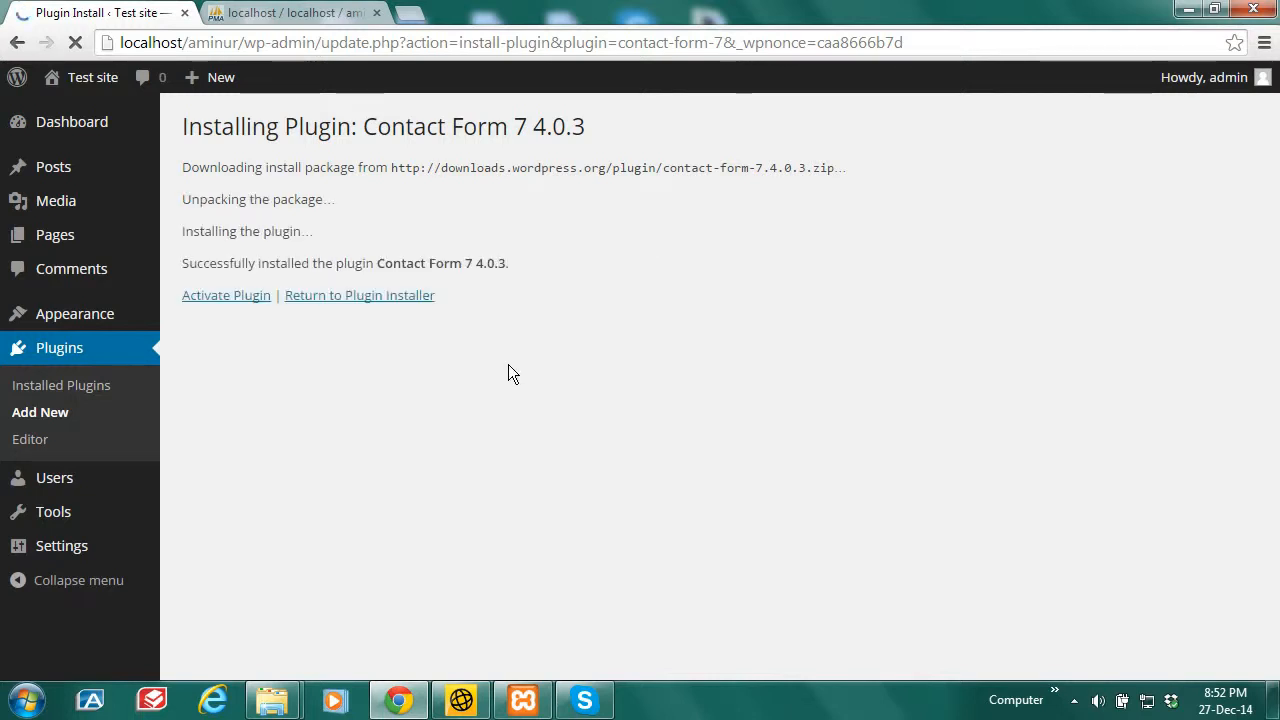
{"action": "left_click", "coordinate": [360, 297]}
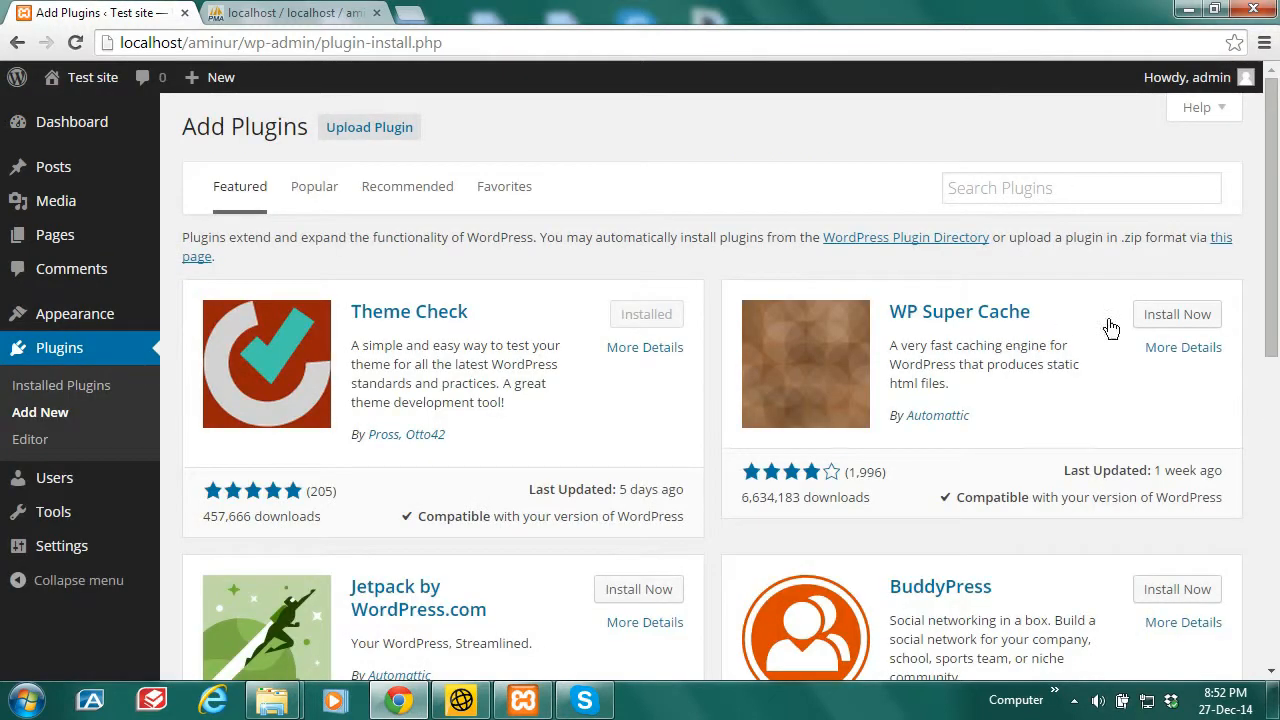
Step: Install WordPress SEO by Yoast from further down the Popular list and return to the installer
{"action": "left_click", "coordinate": [316, 190]}
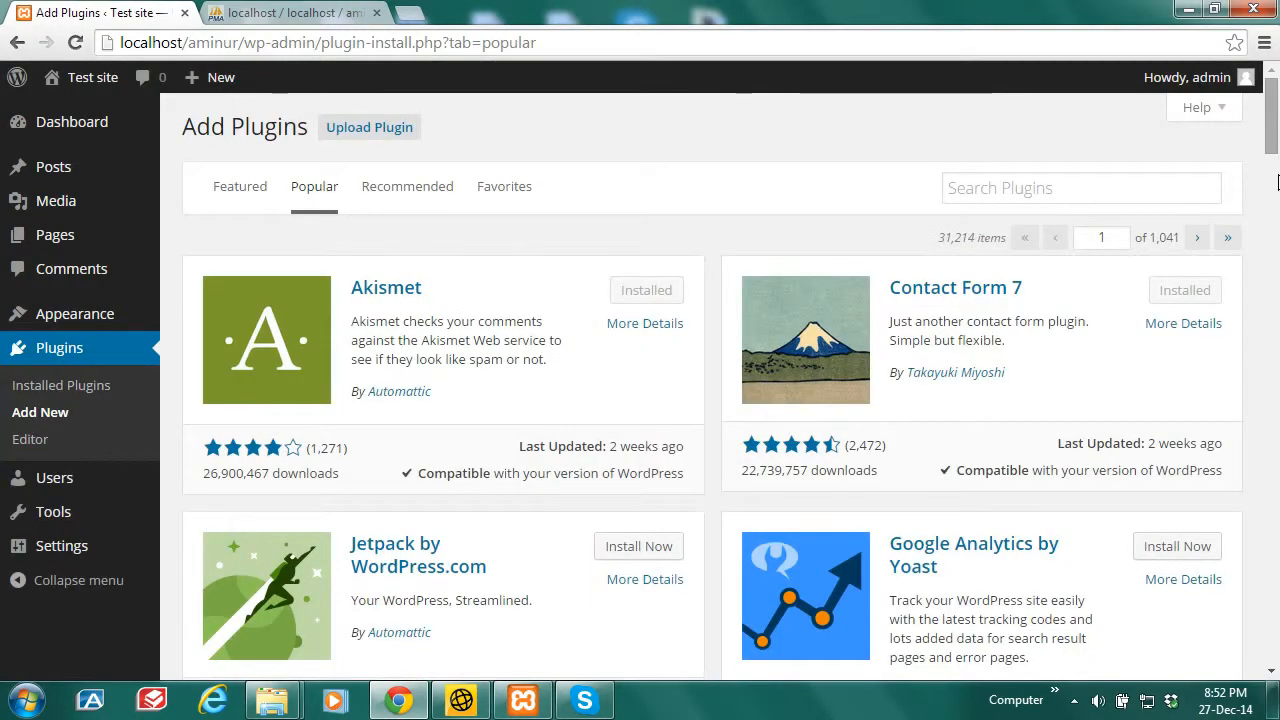
{"action": "scroll", "coordinate": [1277, 205], "scroll_direction": "down", "scroll_amount": 5}
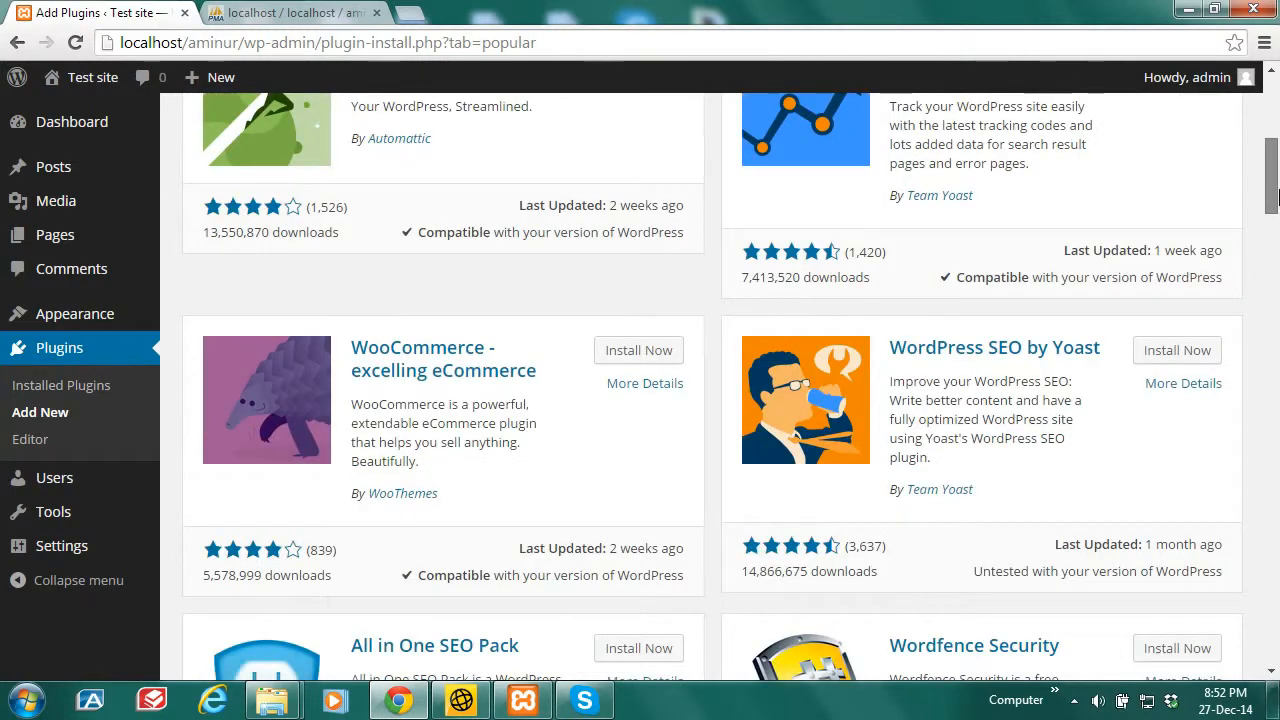
{"action": "scroll", "coordinate": [1277, 197], "scroll_direction": "down", "scroll_amount": 1}
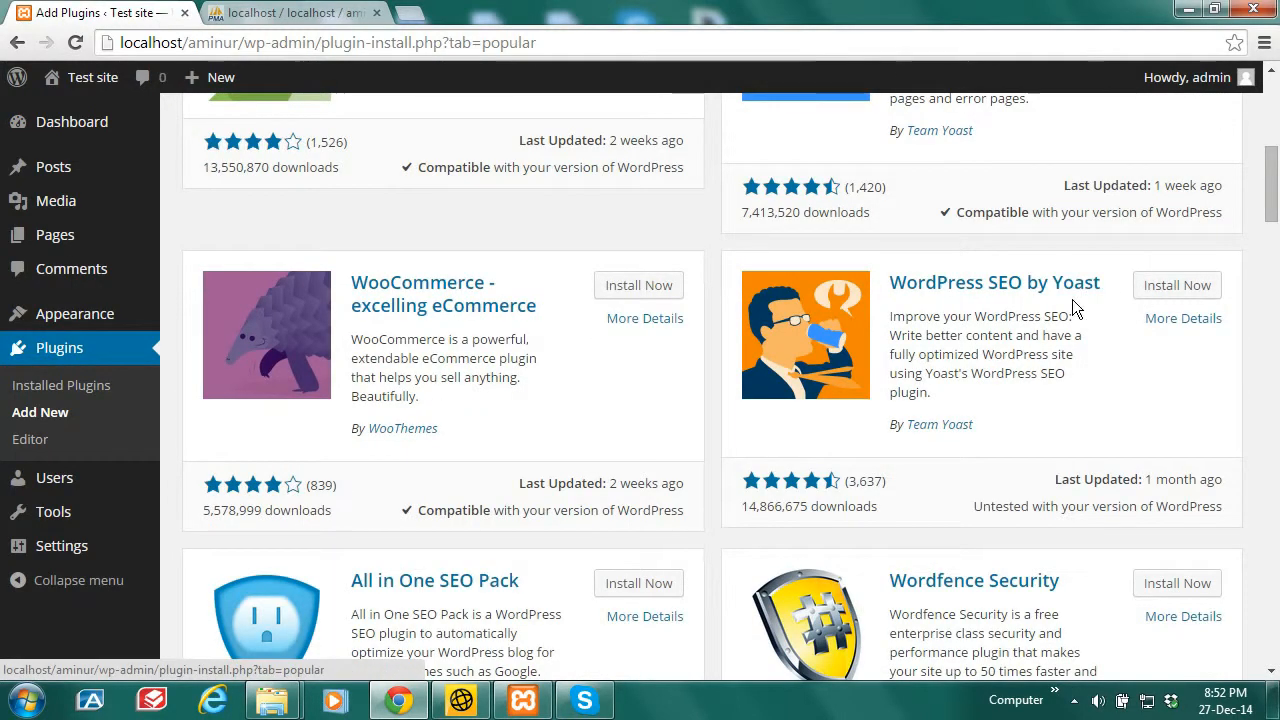
{"action": "left_click", "coordinate": [1169, 289]}
{"action": "left_click", "coordinate": [680, 166]}
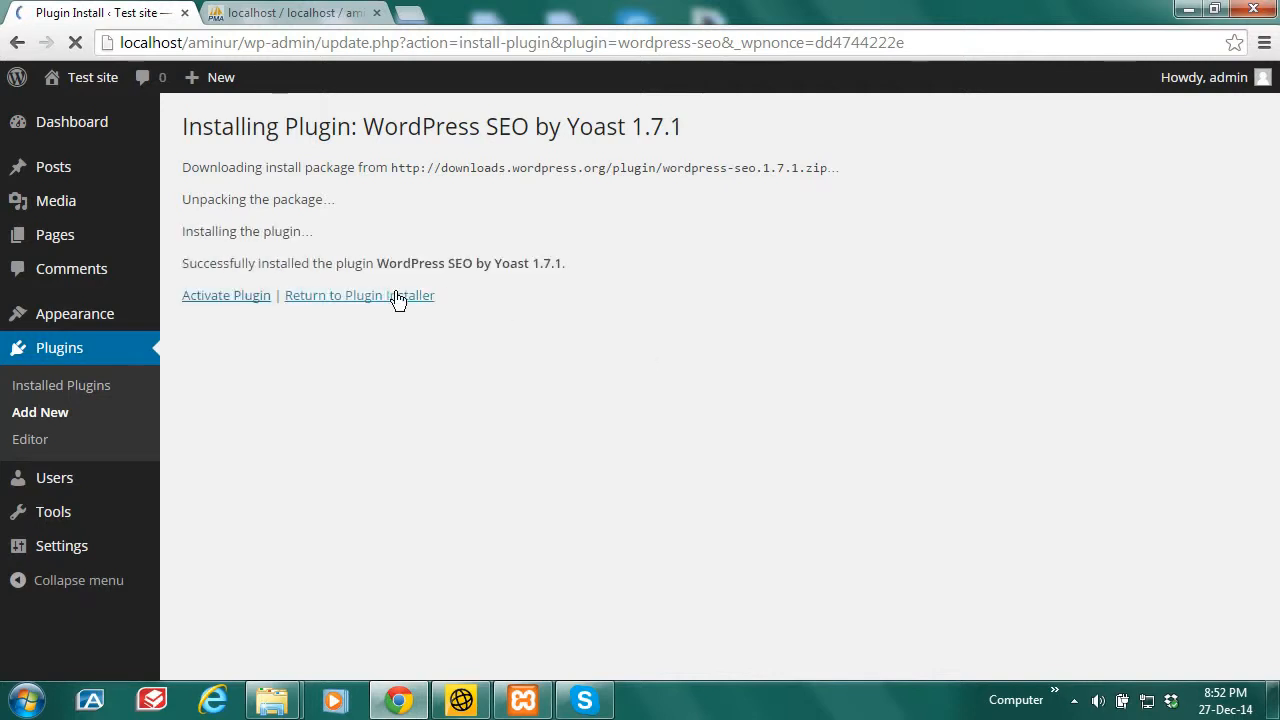
{"action": "left_click", "coordinate": [333, 299]}
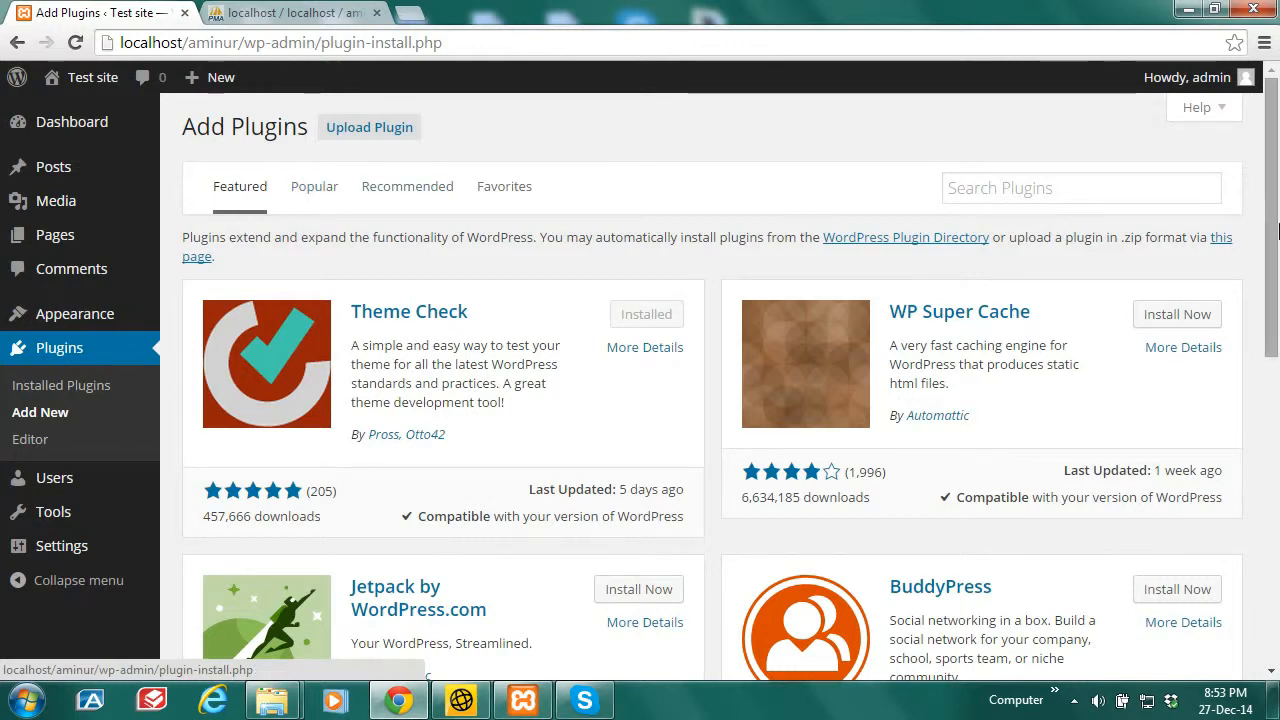
Step: Copy the Wordfence Security title from the Popular plugins list, then open a blank tab
{"action": "mouse_move", "coordinate": [1277, 232]}
{"action": "left_mouse_down"}
{"action": "mouse_move", "coordinate": [1277, 335]}
{"action": "mouse_move", "coordinate": [1277, 230]}
{"action": "left_mouse_up"}
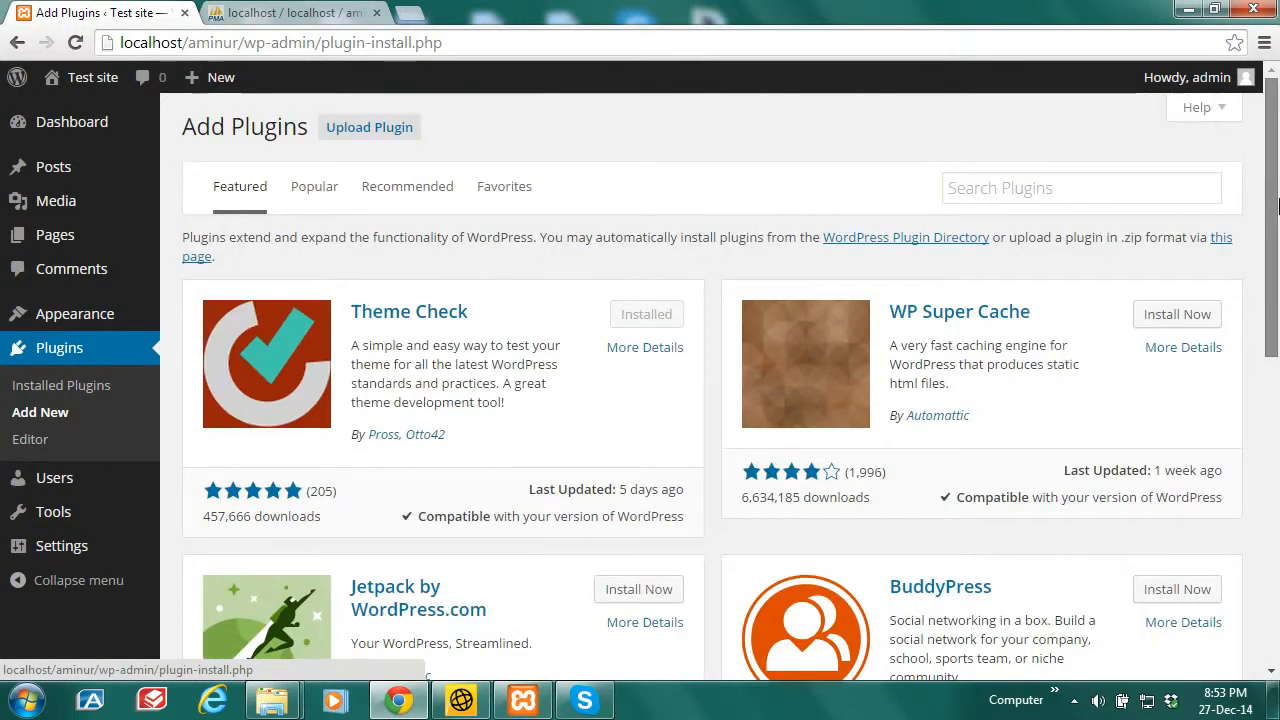
{"action": "left_click", "coordinate": [313, 190]}
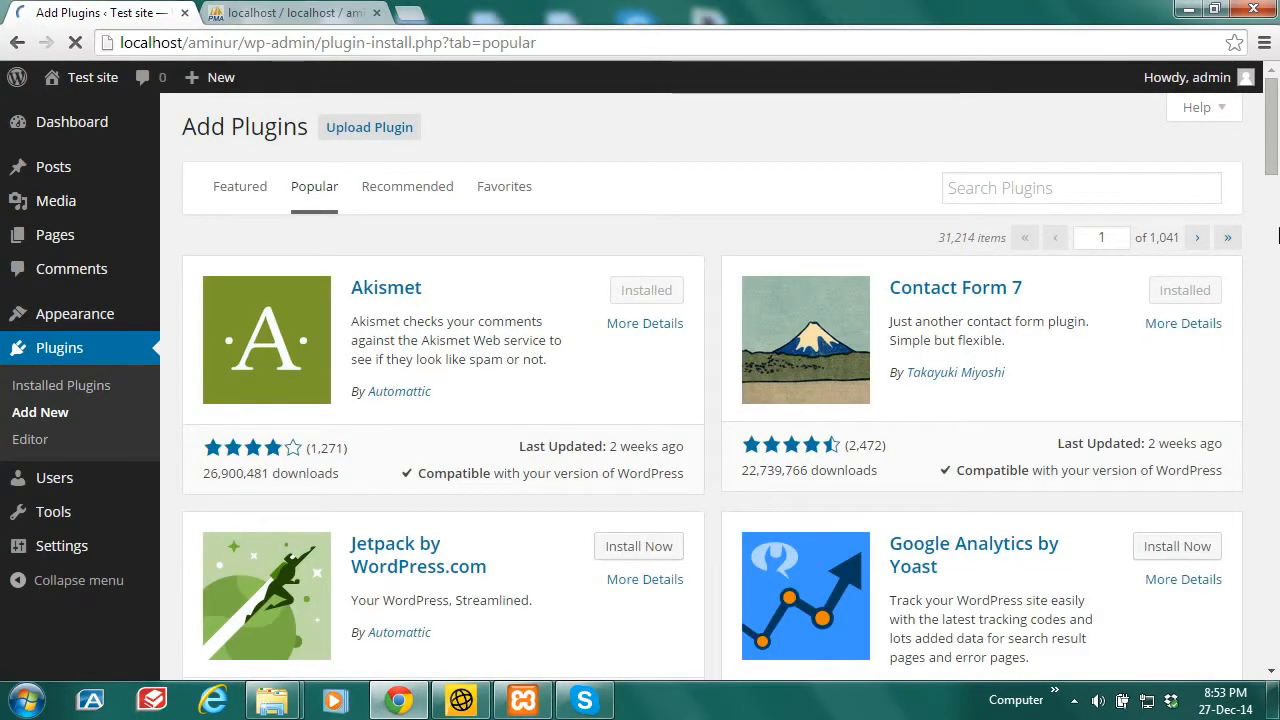
{"action": "left_click_drag", "start_coordinate": [1277, 160], "coordinate": [1277, 220]}
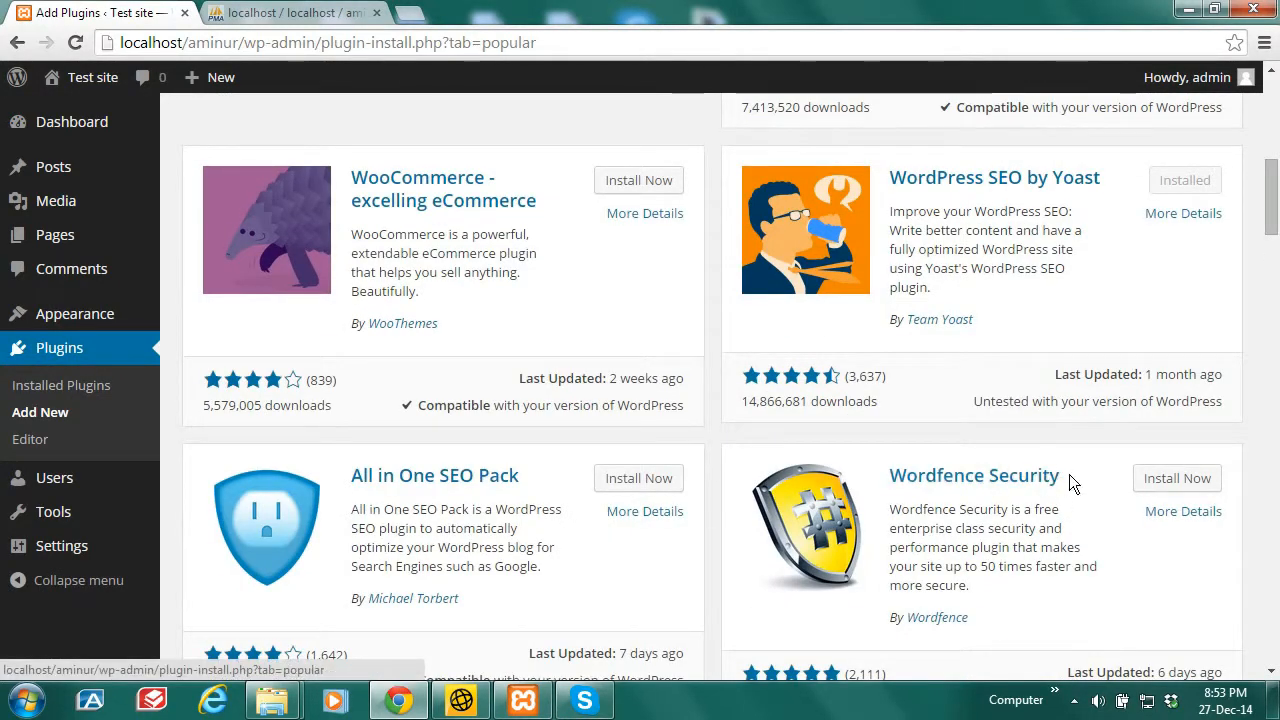
{"action": "left_click_drag", "start_coordinate": [1065, 476], "coordinate": [895, 487]}
{"action": "key", "text": "ctrl+c"}
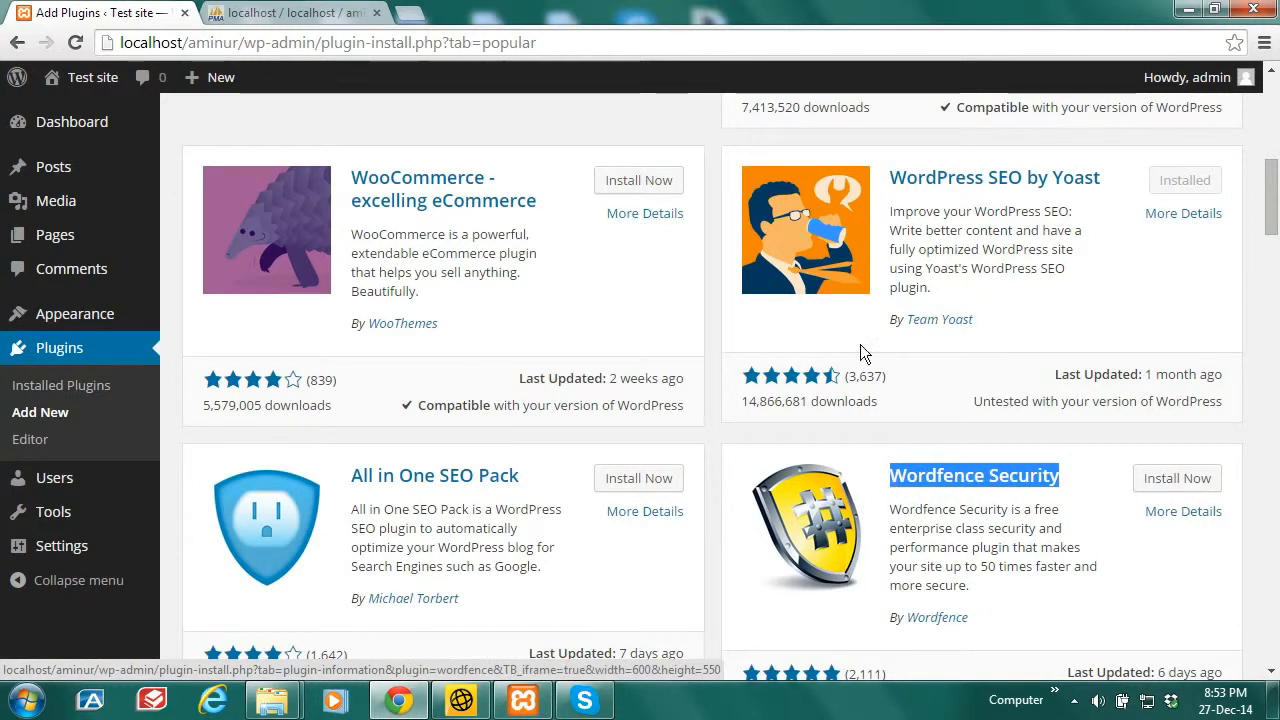
{"action": "left_click", "coordinate": [412, 14]}
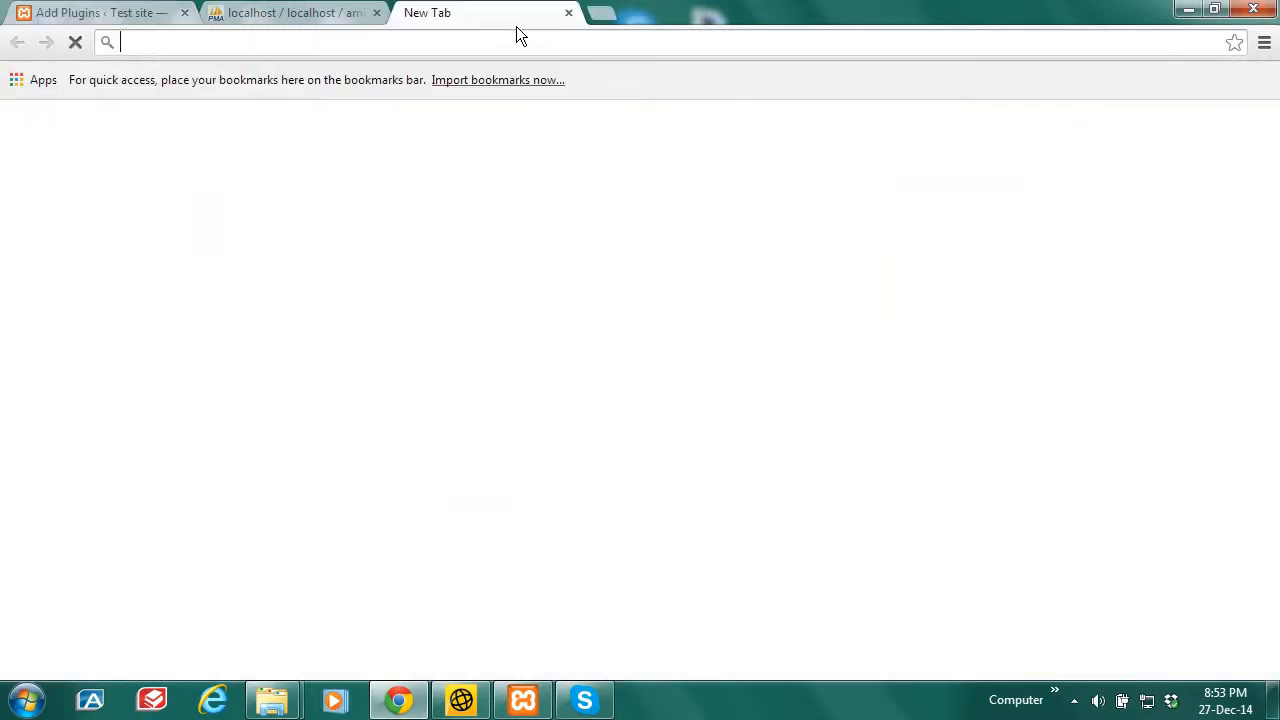
Step: Search Google for 'Wordfence Security plugin download' and open the WordPress.org result
{"action": "key", "text": "ctrl+v"}
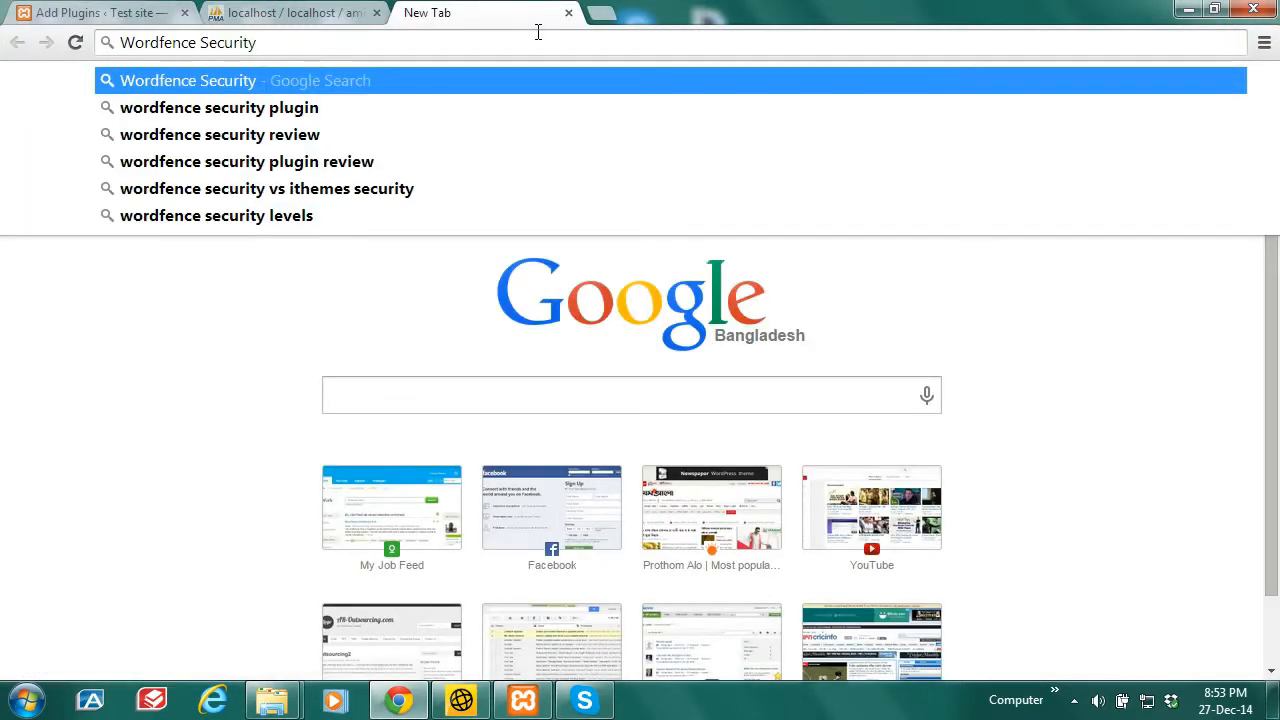
{"action": "type", "text": "plu"}
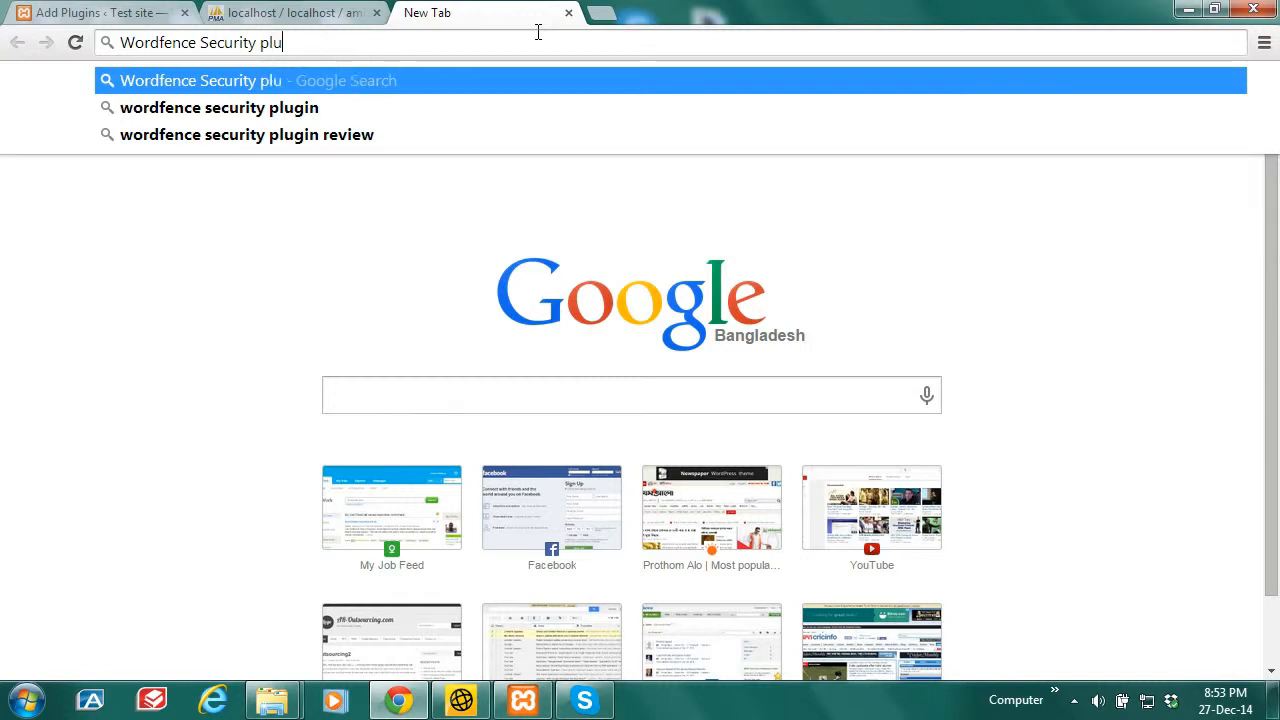
{"action": "type", "text": "gin"}
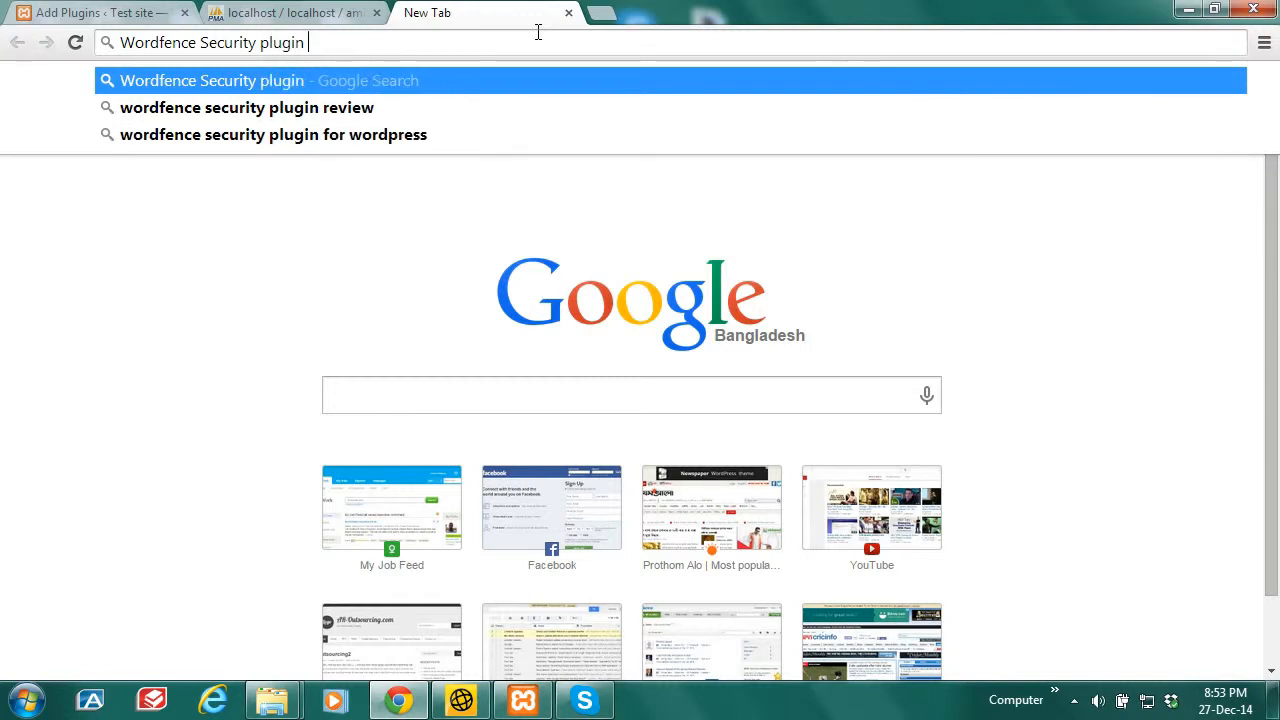
{"action": "type", "text": " download"}
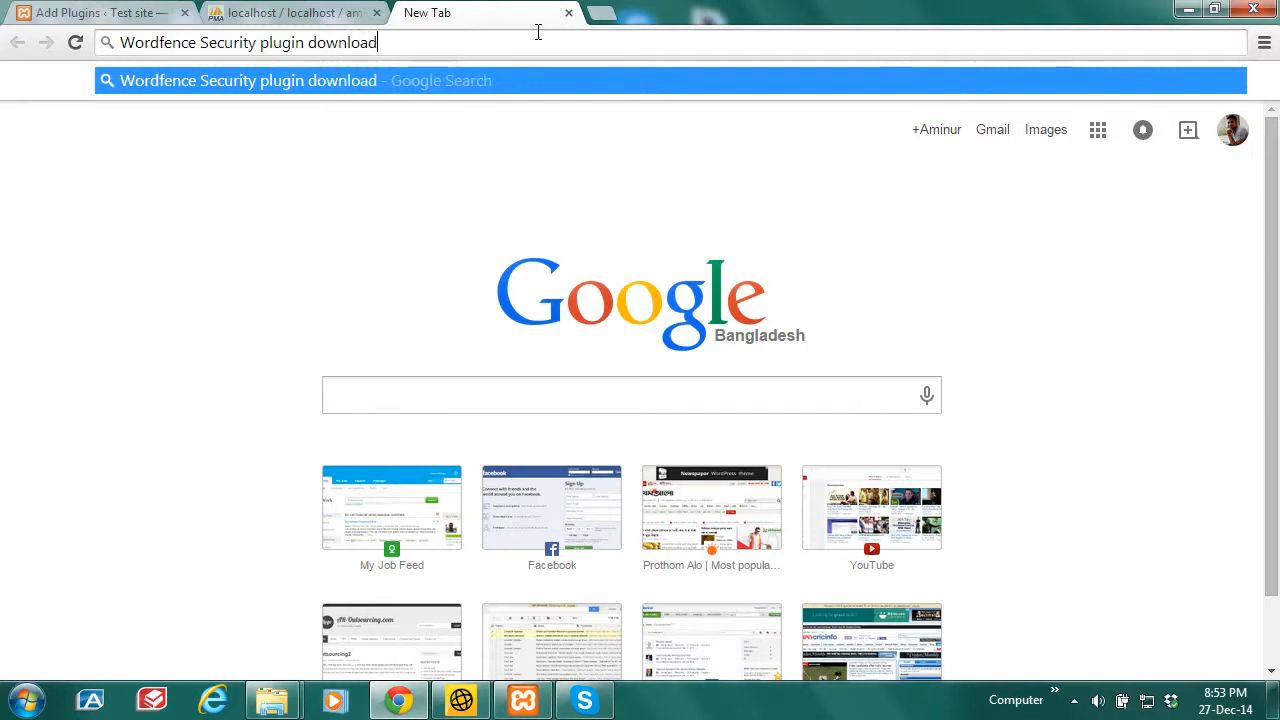
{"action": "key", "text": "Return"}
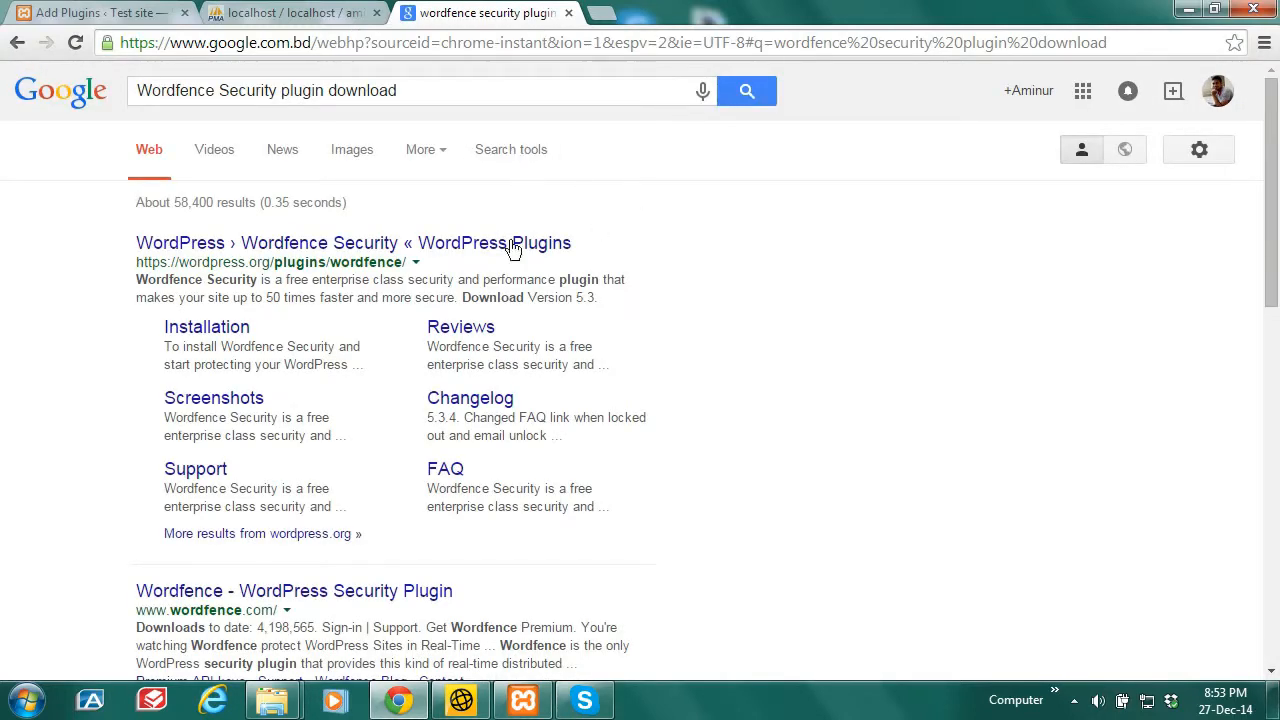
{"action": "left_click", "coordinate": [395, 250]}
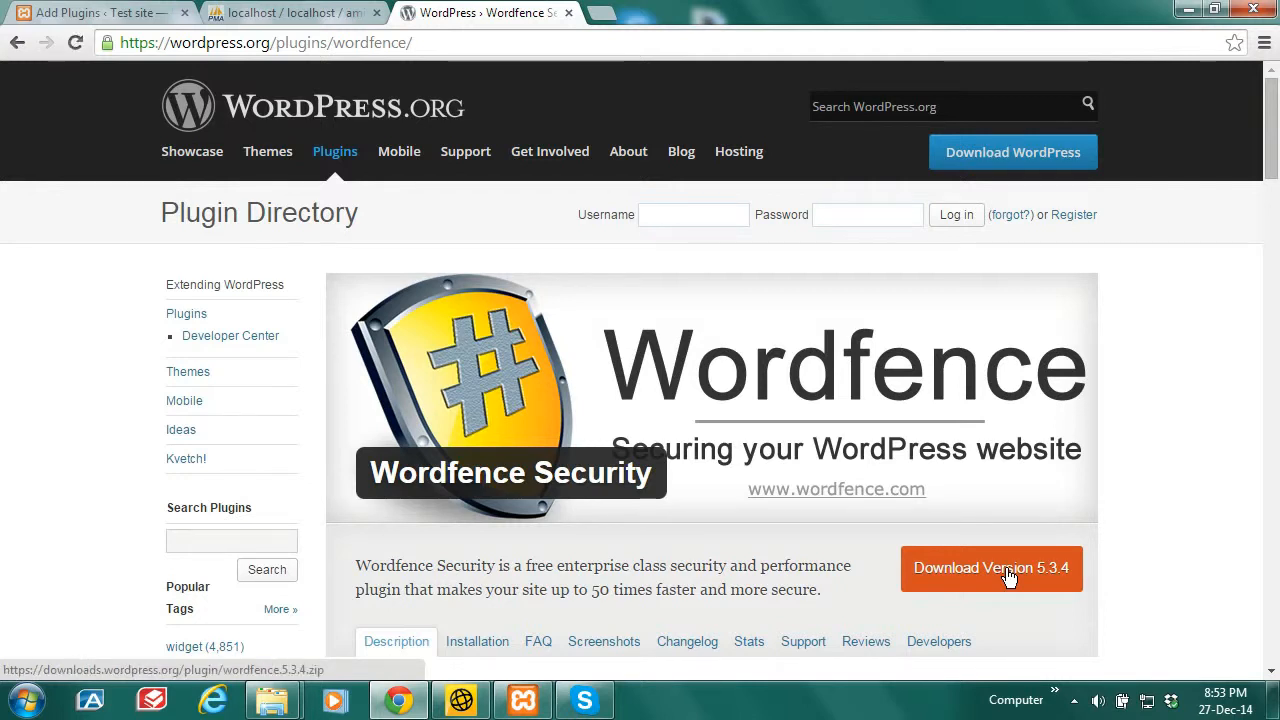
Step: Download the Wordfence 5.3.4 zip and show it in its folder
{"action": "left_click", "coordinate": [1008, 576]}
{"action": "left_click", "coordinate": [988, 572]}
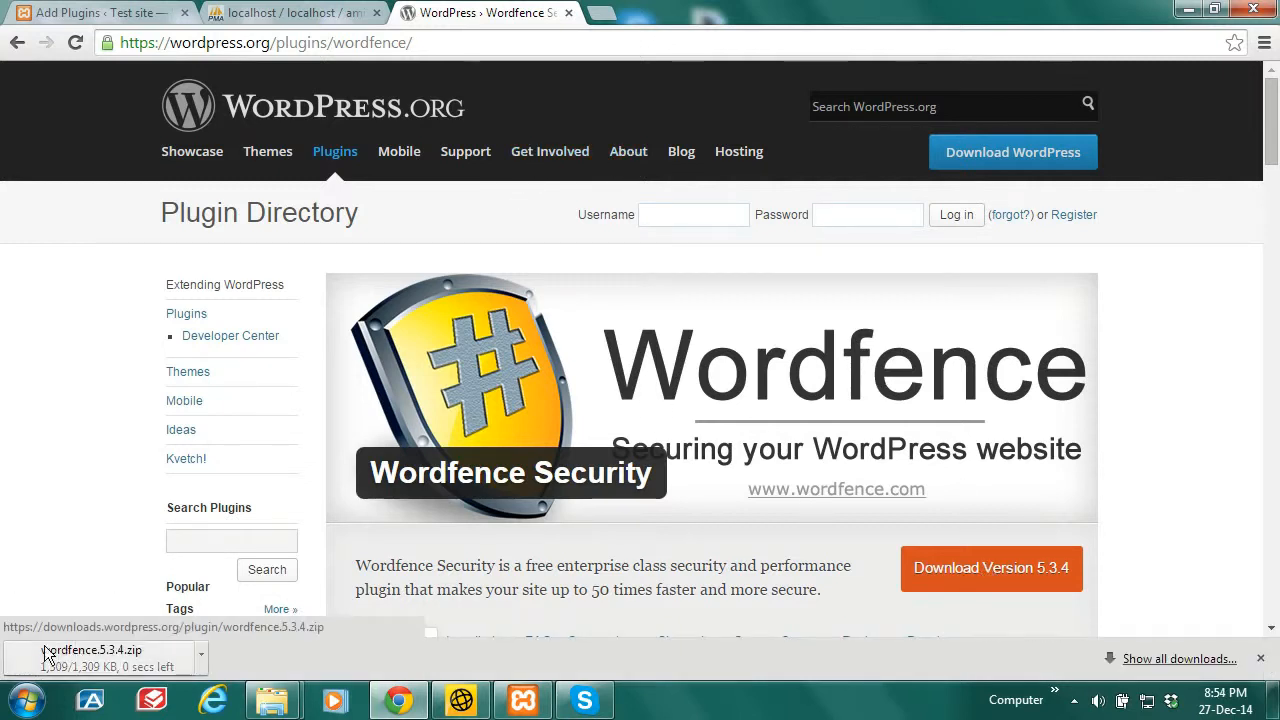
{"action": "left_click", "coordinate": [202, 655]}
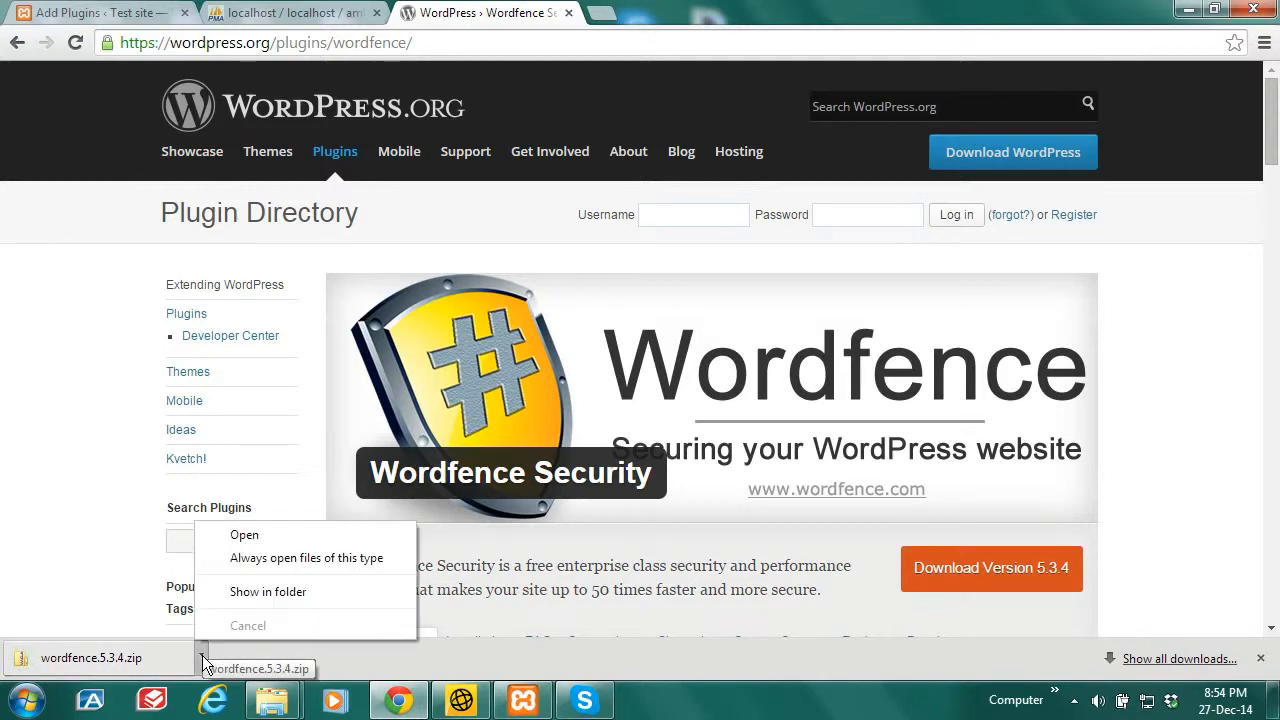
{"action": "left_click", "coordinate": [270, 591]}
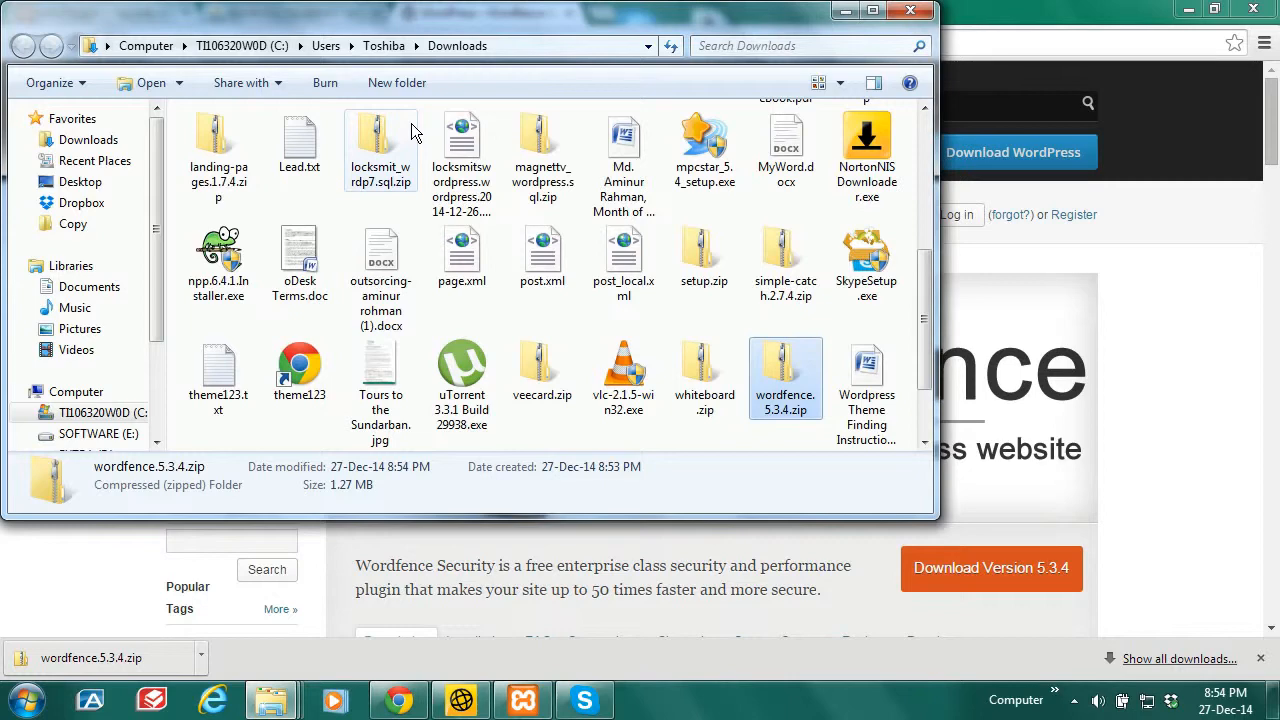
Step: Bring the browser back and switch to the site's Add Plugins tab
{"action": "left_click", "coordinate": [843, 12]}
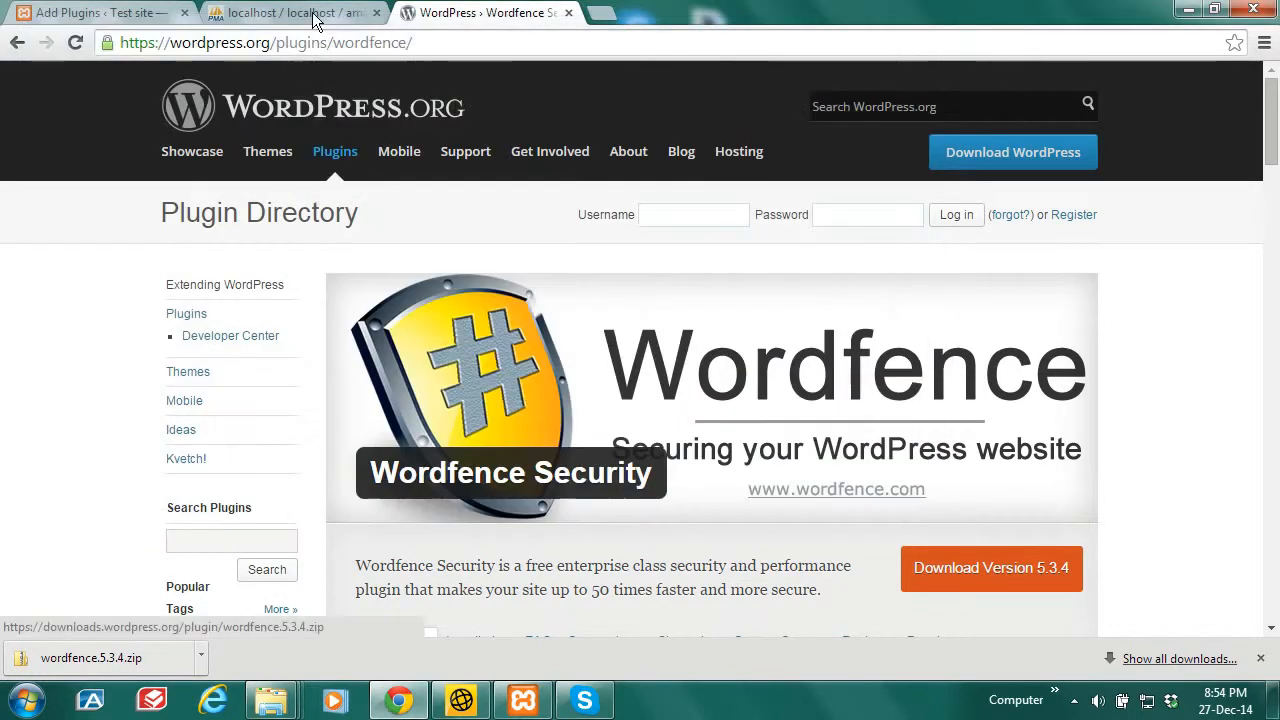
{"action": "left_click", "coordinate": [307, 12]}
{"action": "left_click", "coordinate": [463, 12]}
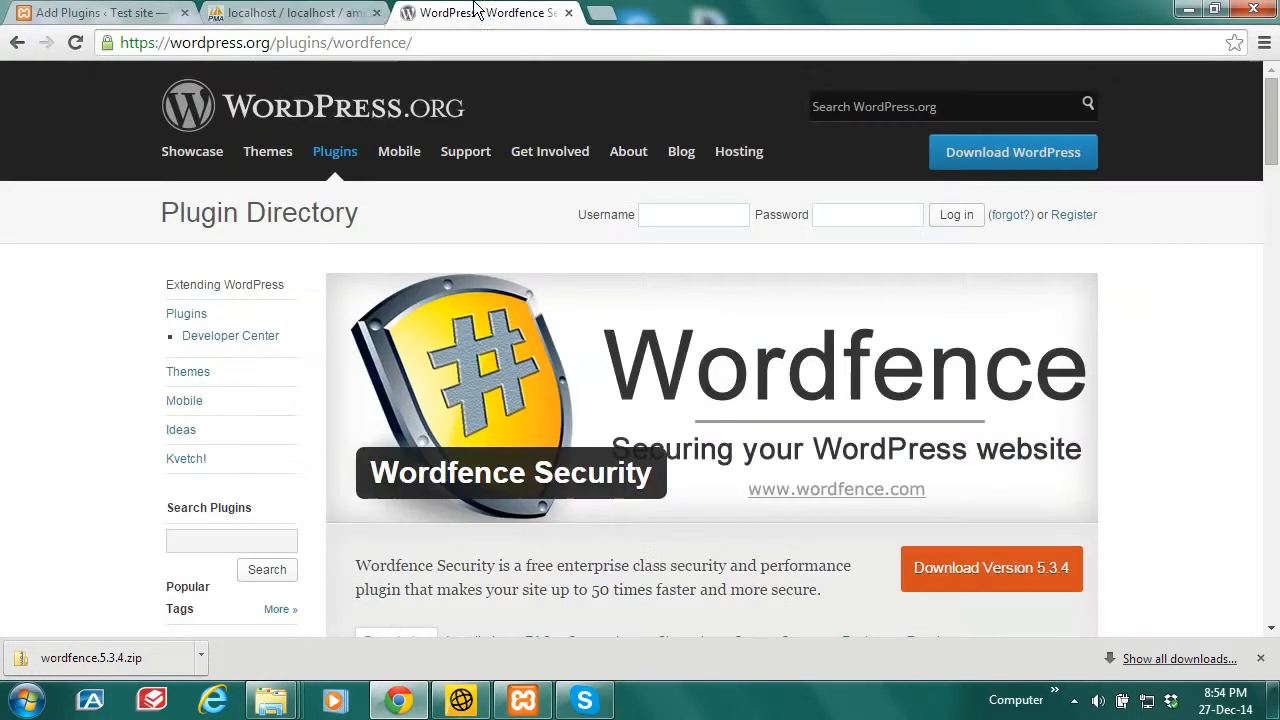
{"action": "left_click", "coordinate": [80, 12]}
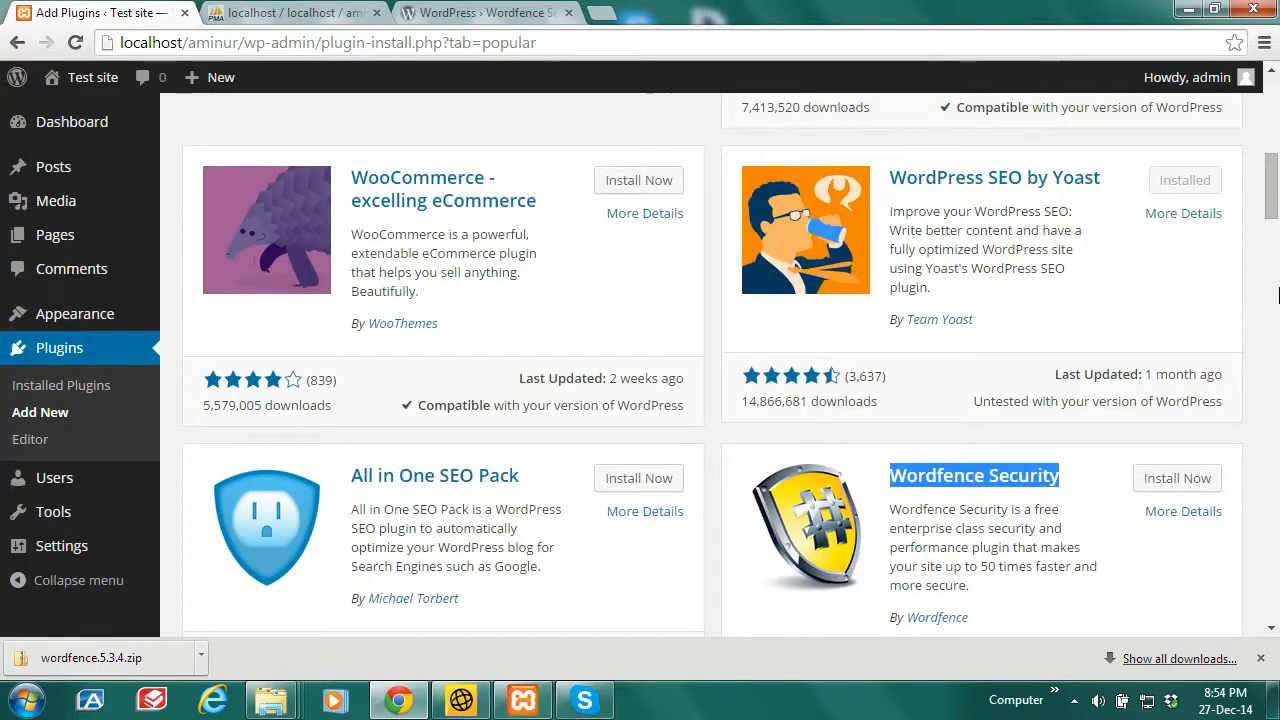
Step: Upload wordfence.5.3.4.zip through Upload Plugin and install it
{"action": "scroll", "coordinate": [421, 231], "scroll_direction": "up", "scroll_amount": 7}
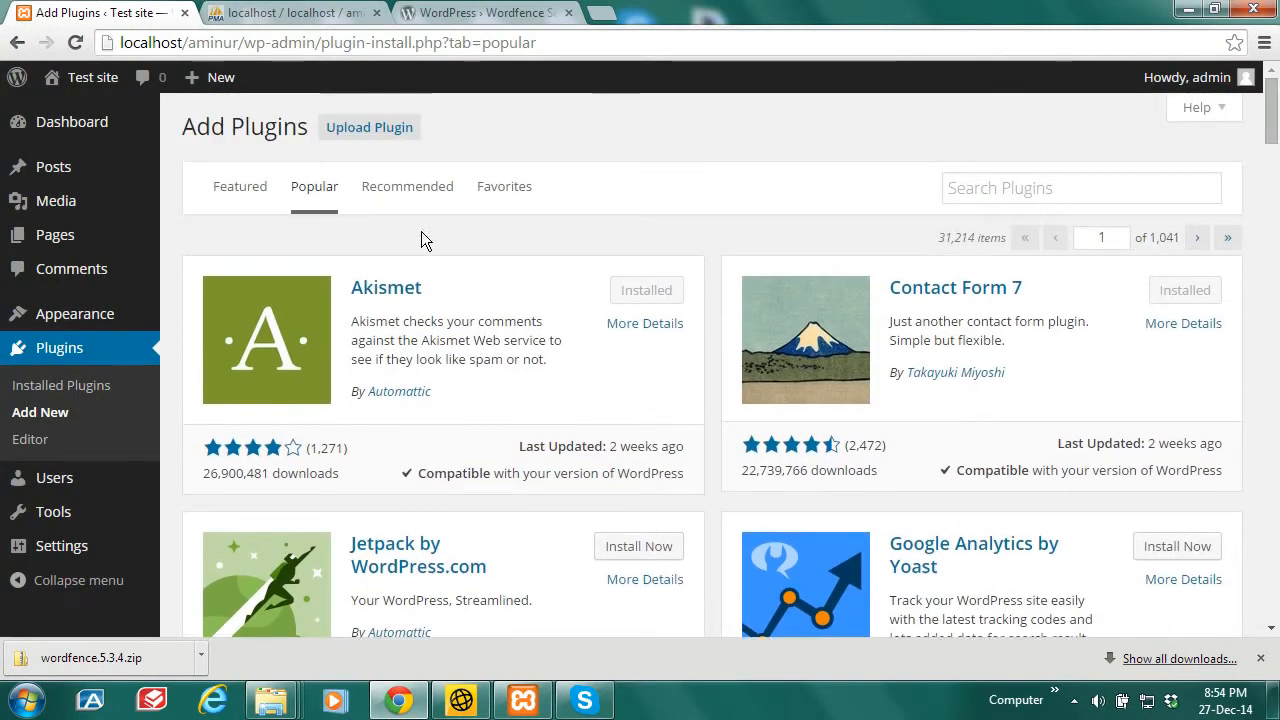
{"action": "left_click", "coordinate": [362, 129]}
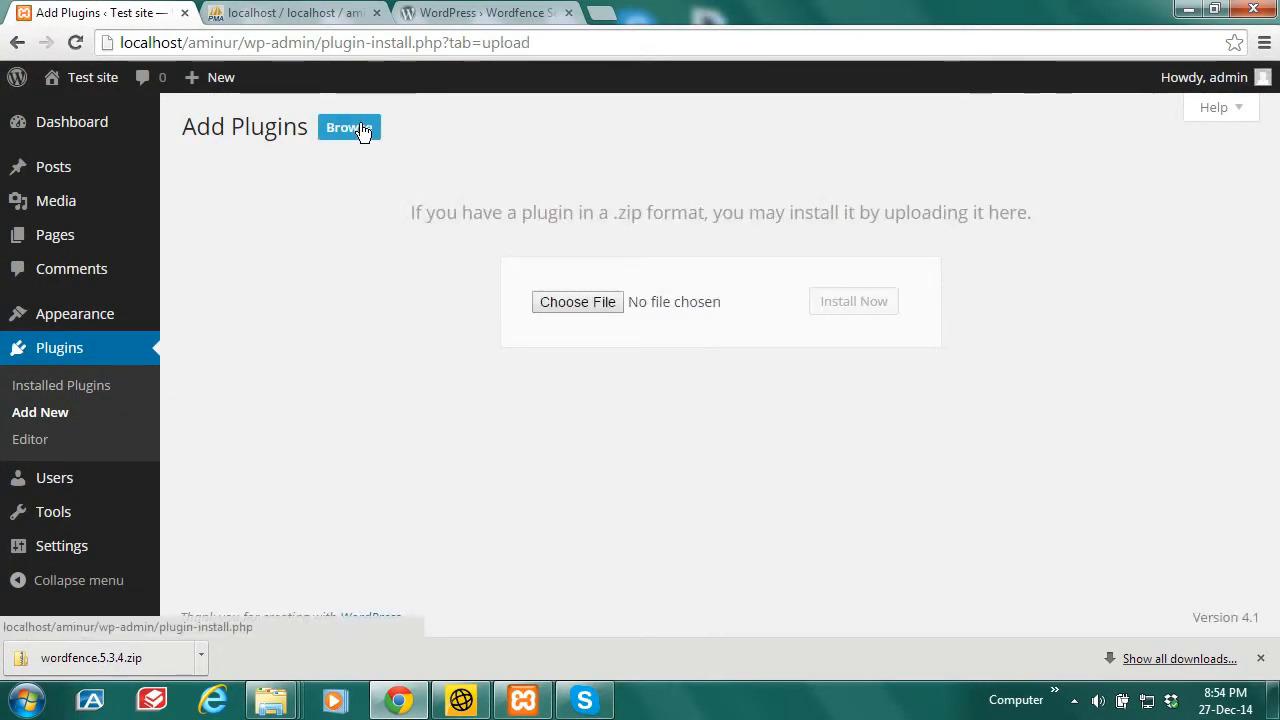
{"action": "left_click", "coordinate": [587, 308]}
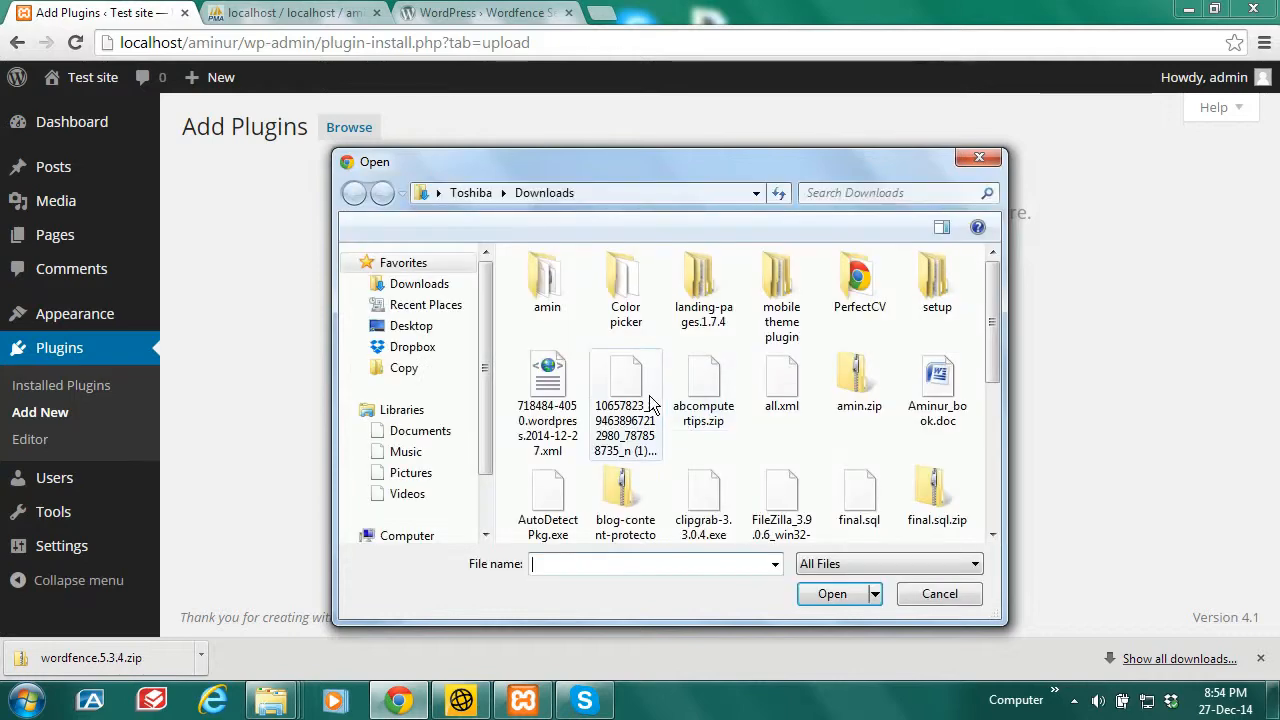
{"action": "left_click_drag", "start_coordinate": [993, 288], "coordinate": [995, 462]}
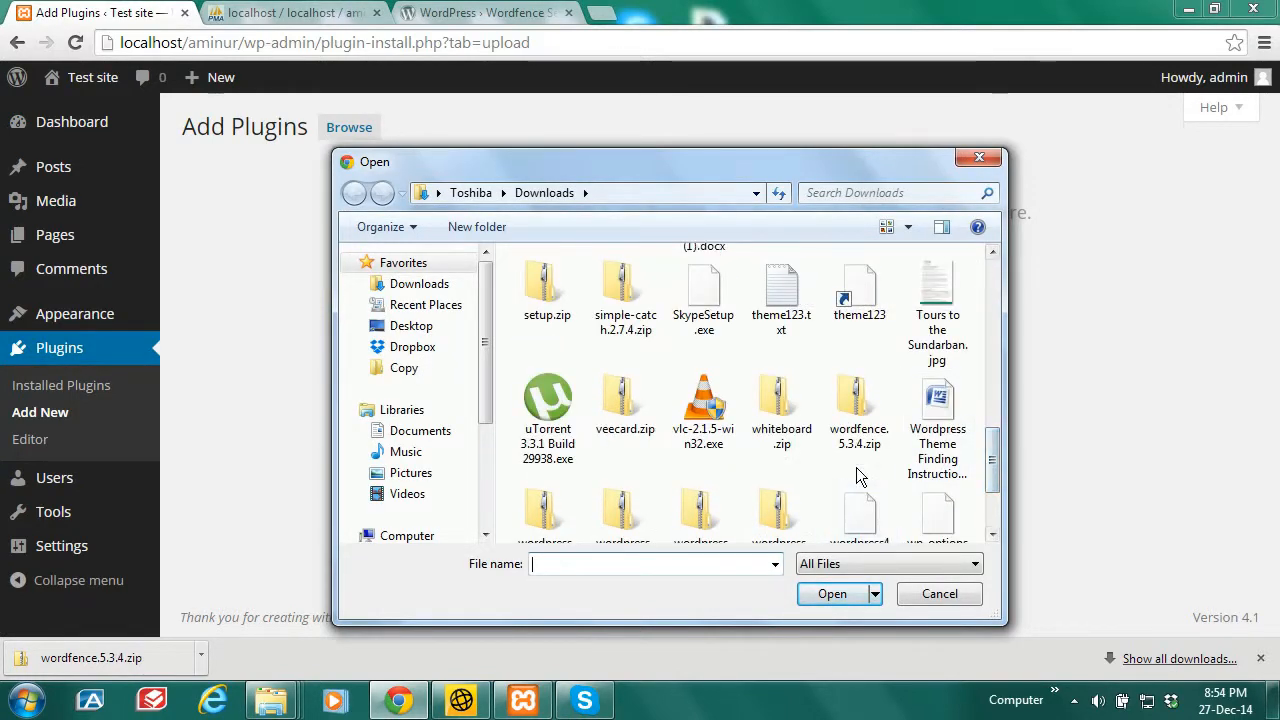
{"action": "left_click", "coordinate": [853, 425]}
{"action": "left_click", "coordinate": [830, 595]}
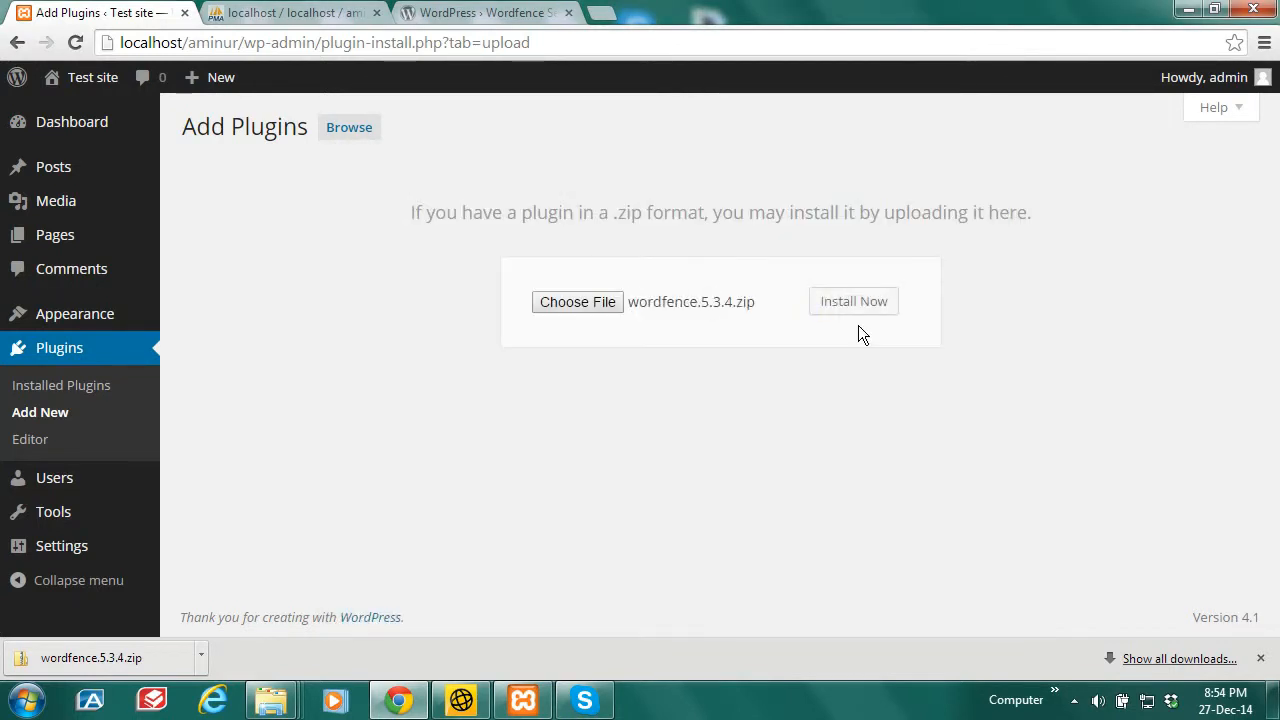
{"action": "left_click", "coordinate": [863, 304]}
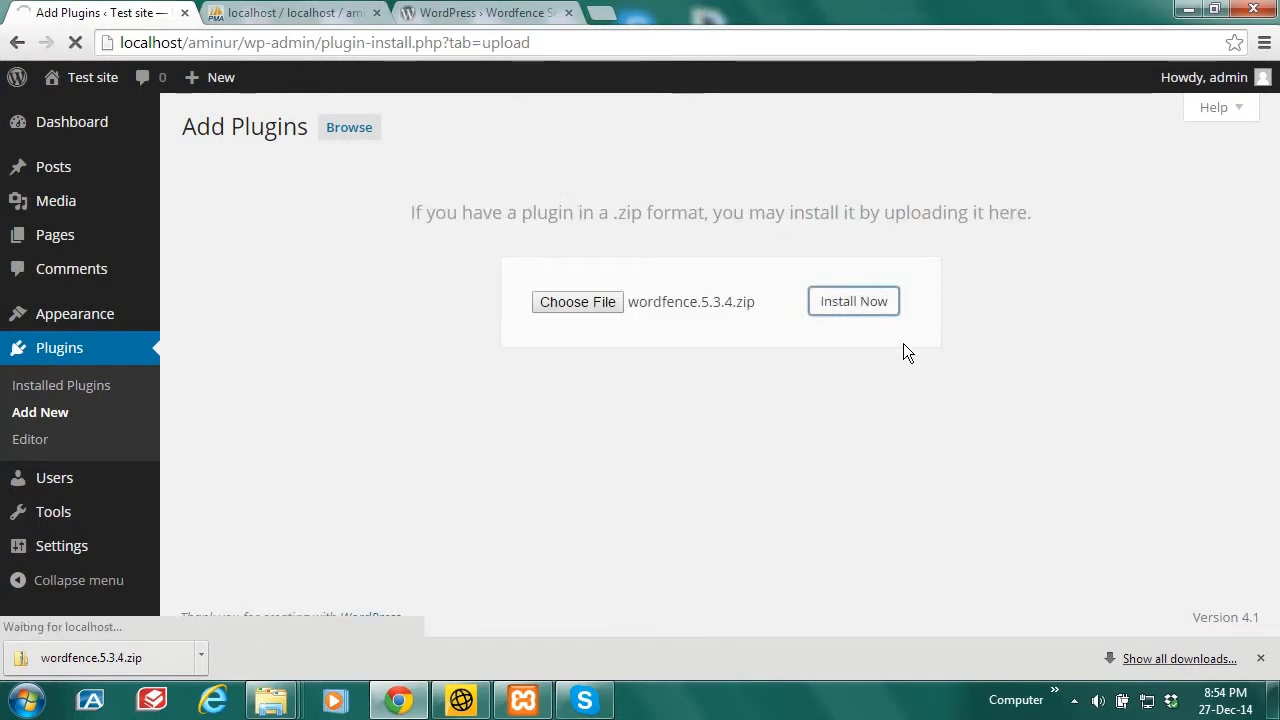
{"action": "left_click", "coordinate": [1261, 661]}
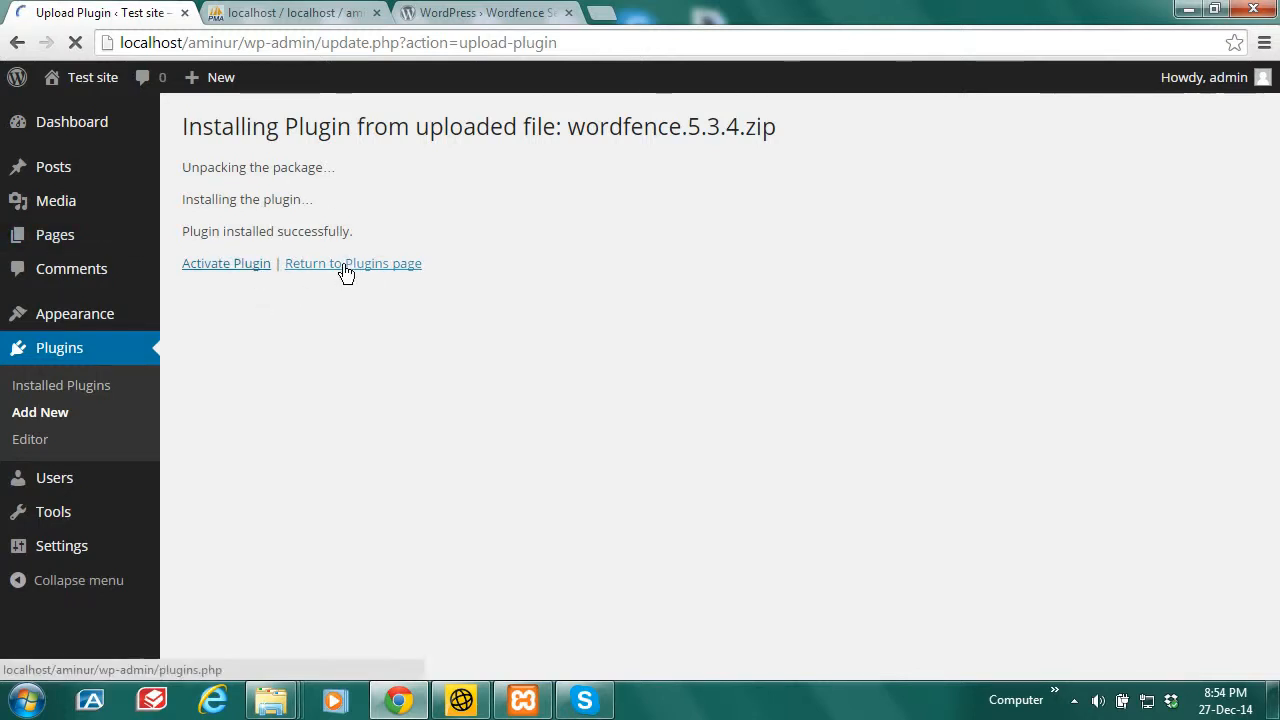
Step: Return to the installed plugins list showing Wordfence Security 5.3.4, then reopen Add Plugins
{"action": "left_click", "coordinate": [346, 270]}
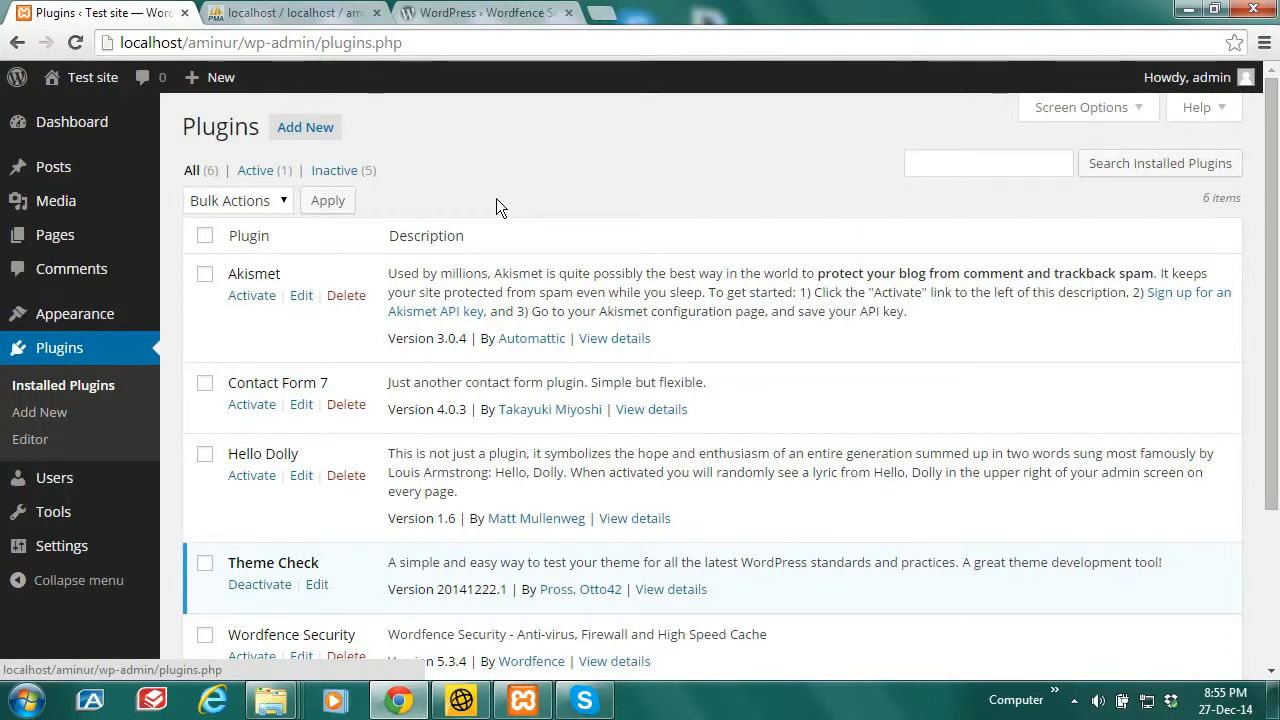
{"action": "left_click", "coordinate": [470, 12]}
{"action": "left_click", "coordinate": [310, 12]}
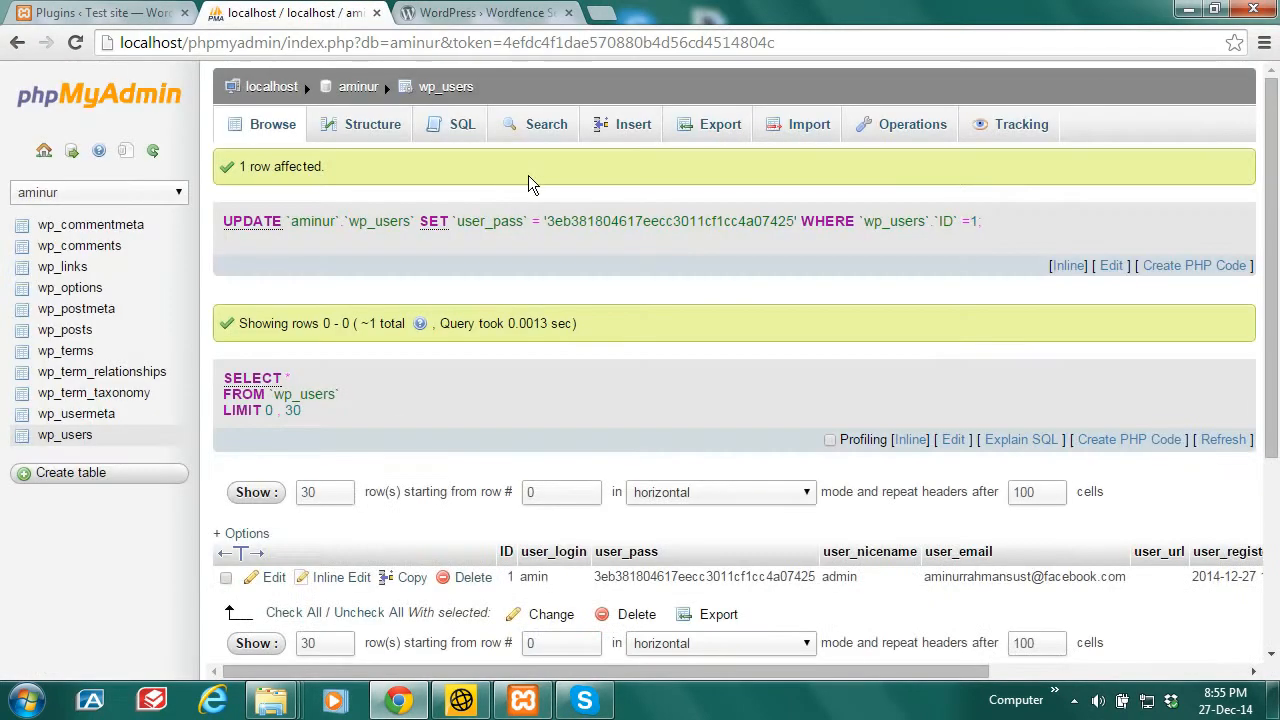
{"action": "left_click", "coordinate": [160, 12]}
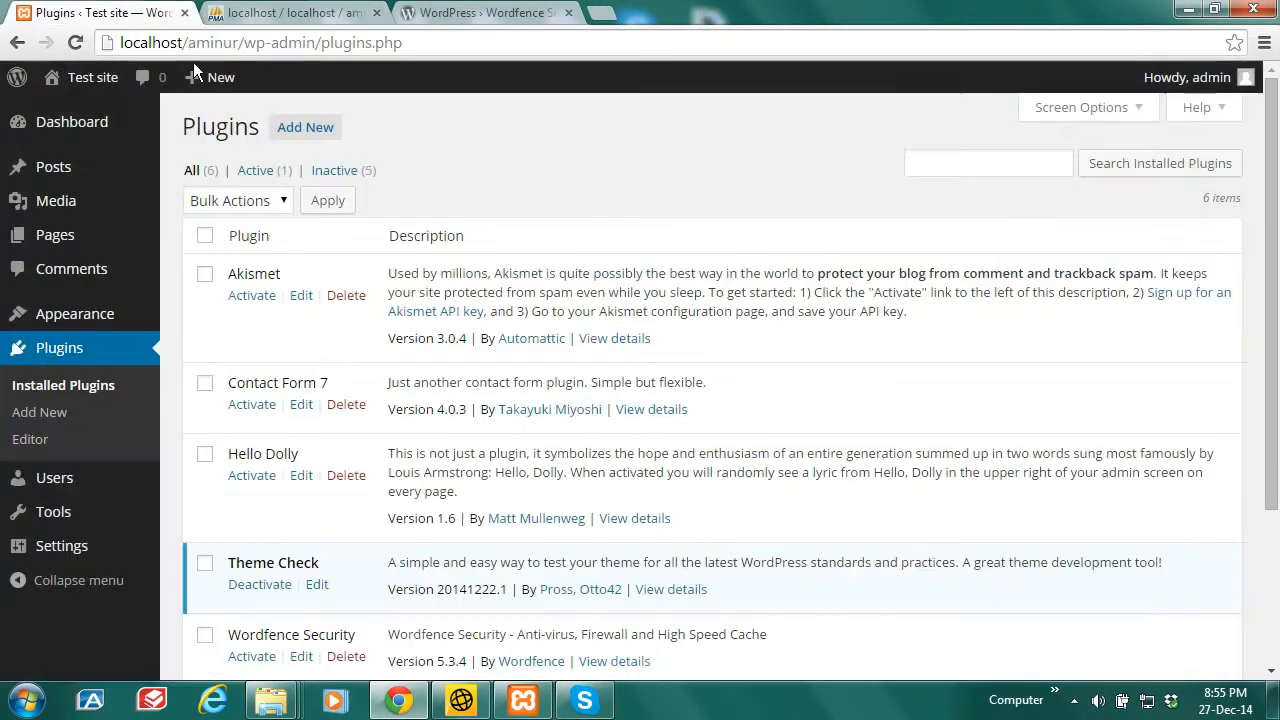
{"action": "left_click", "coordinate": [308, 128]}
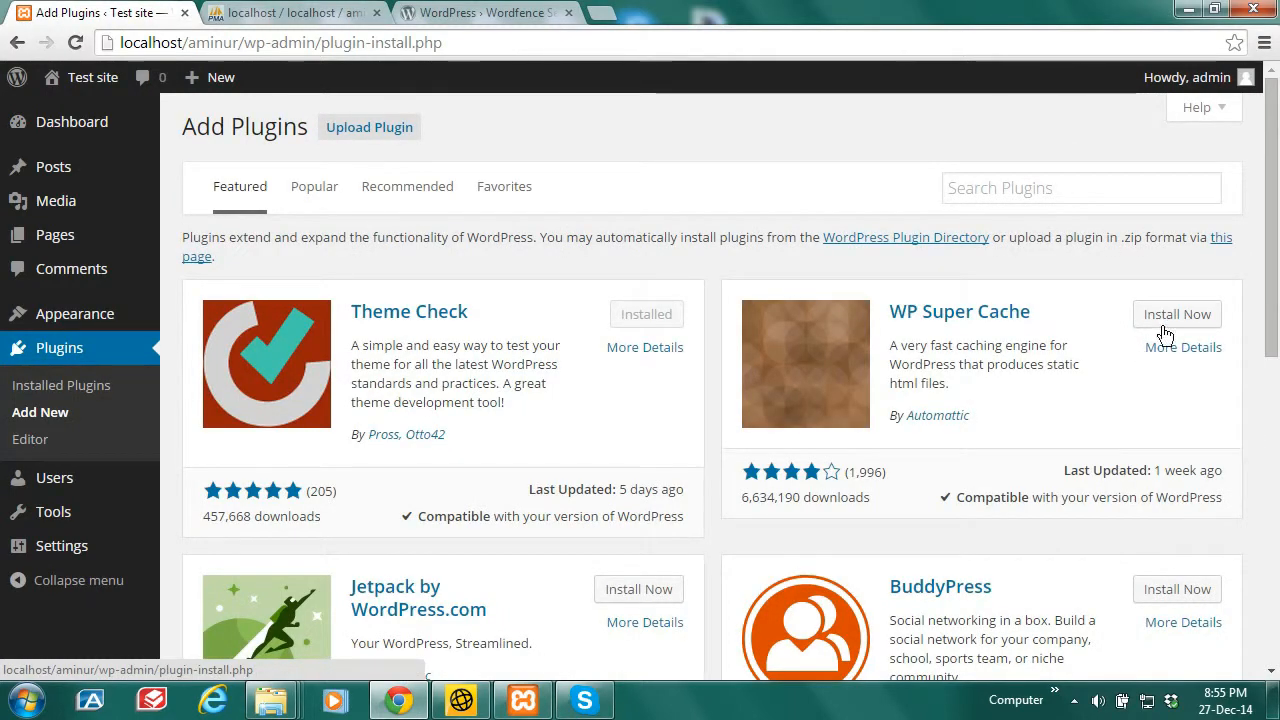
Step: Select the Facebook Like Thumbnail plugin title in the Recommended plugins tab
{"action": "left_click_drag", "start_coordinate": [1278, 222], "coordinate": [1278, 310]}
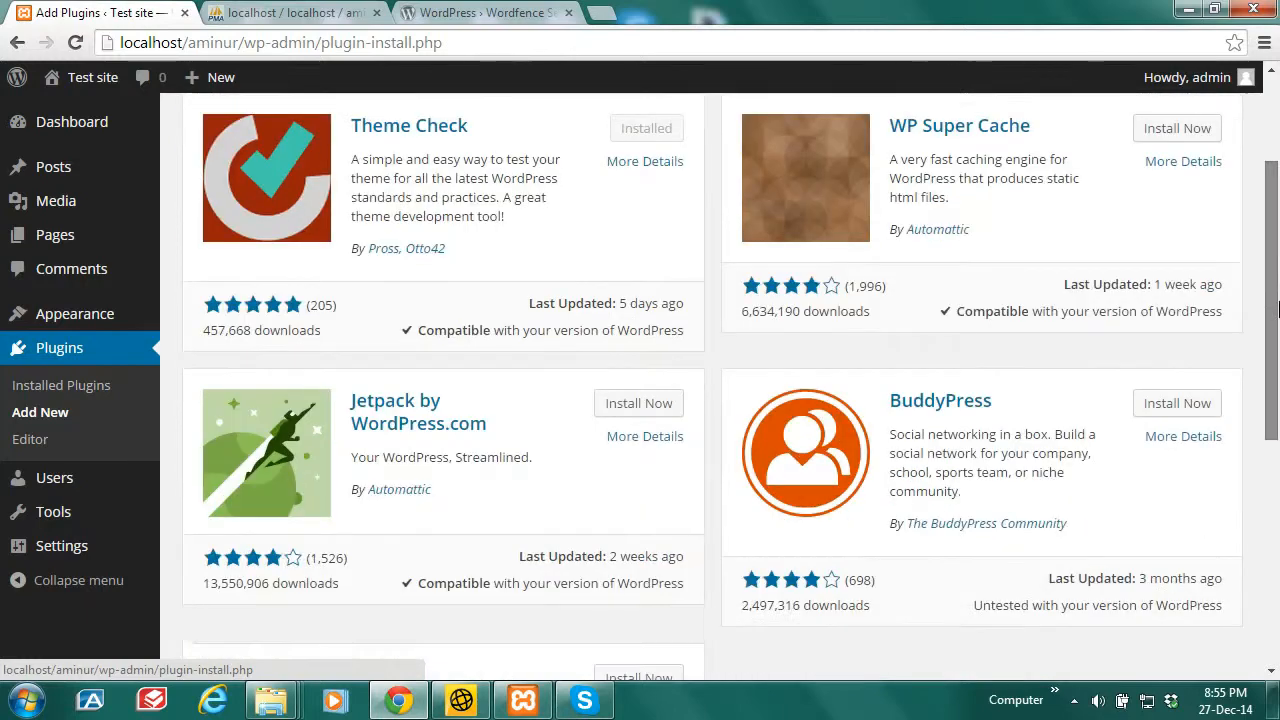
{"action": "left_click_drag", "start_coordinate": [1279, 355], "coordinate": [1278, 100]}
{"action": "left_click", "coordinate": [405, 188]}
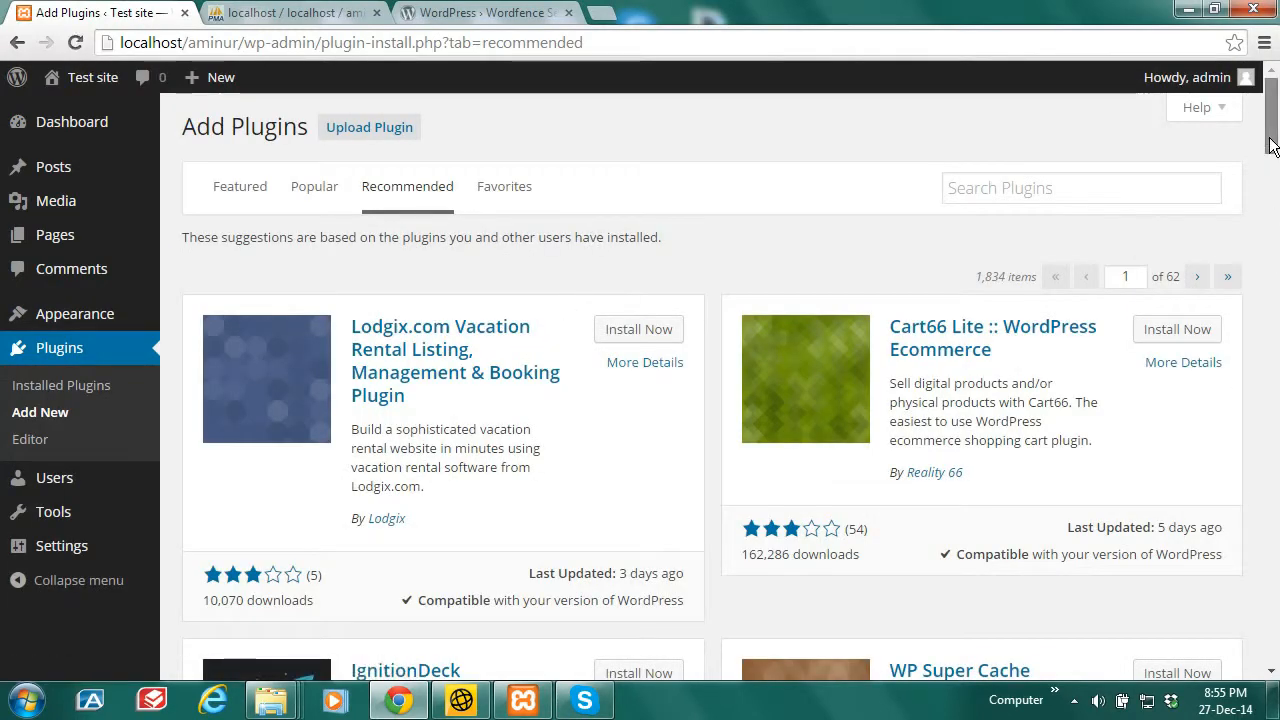
{"action": "scroll", "coordinate": [1272, 170], "scroll_direction": "down", "scroll_amount": 2}
{"action": "left_click_drag", "start_coordinate": [1272, 175], "coordinate": [1272, 213]}
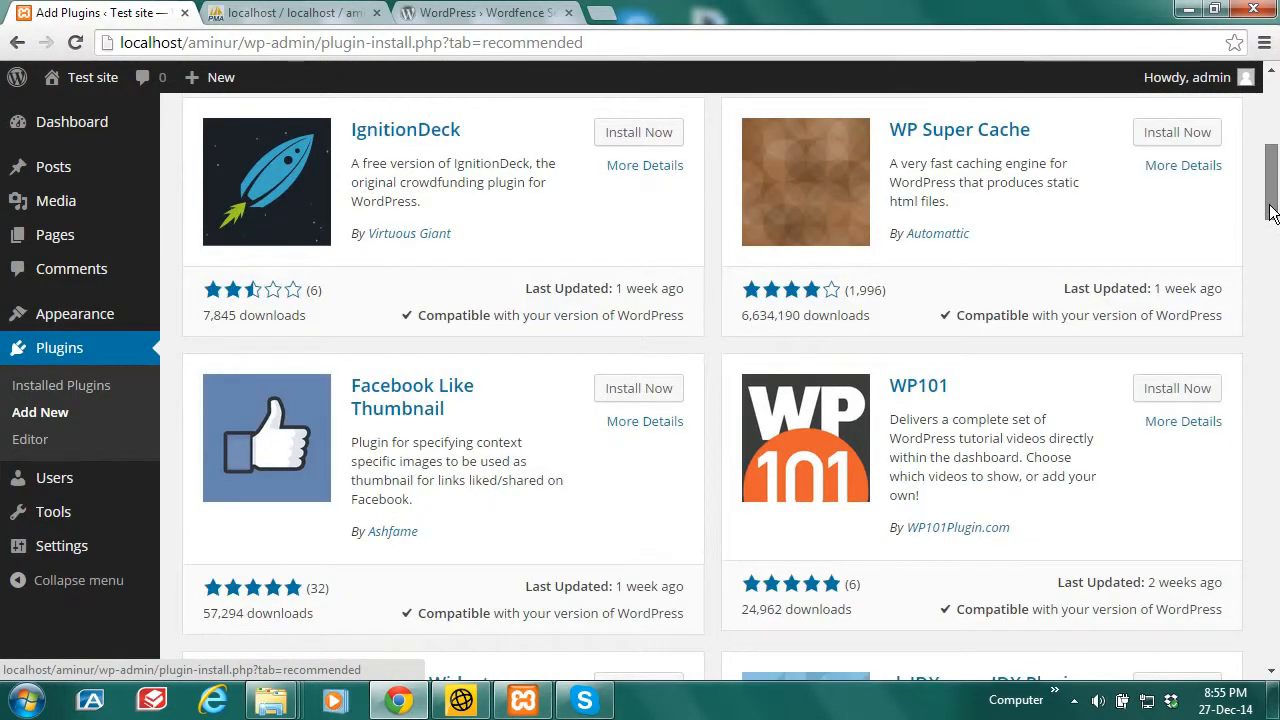
{"action": "triple_click", "coordinate": [466, 397]}
{"action": "key", "text": "ctrl+c"}
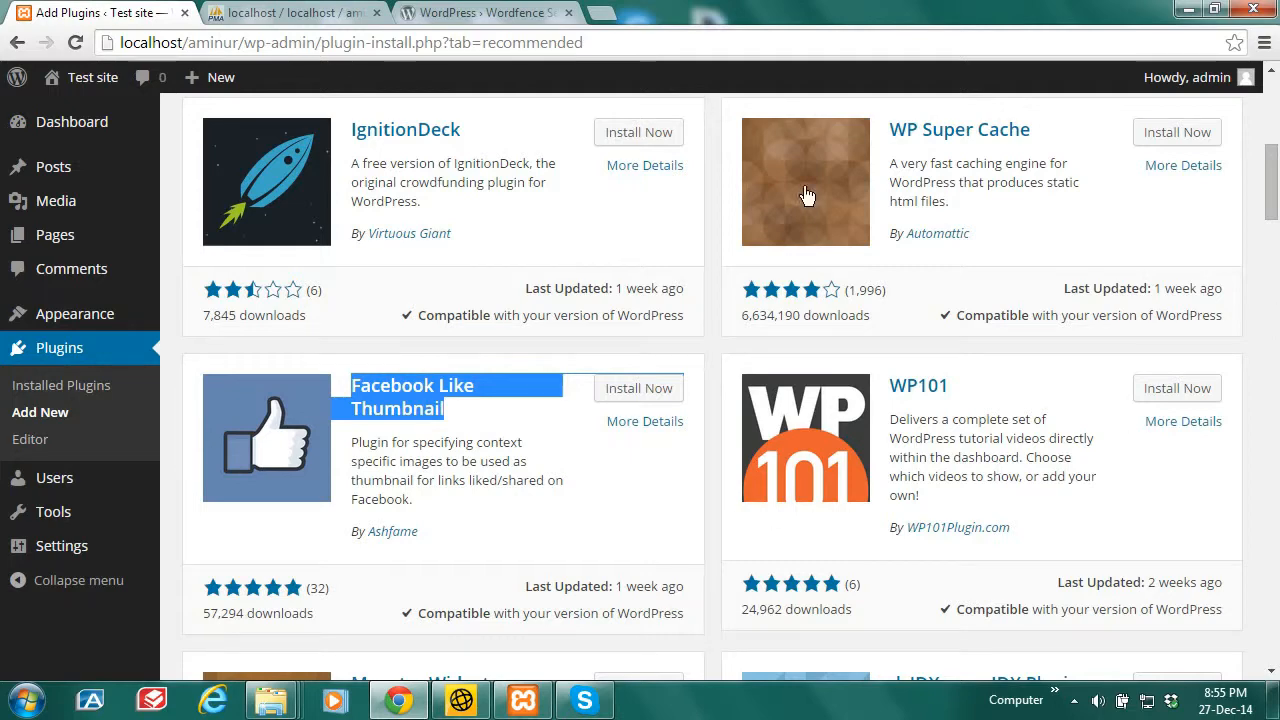
Step: Search WordPress.org plugins for Facebook Like Thumbnail and download its 0.3.4 zip (5.5 KB)
{"action": "left_click", "coordinate": [506, 20]}
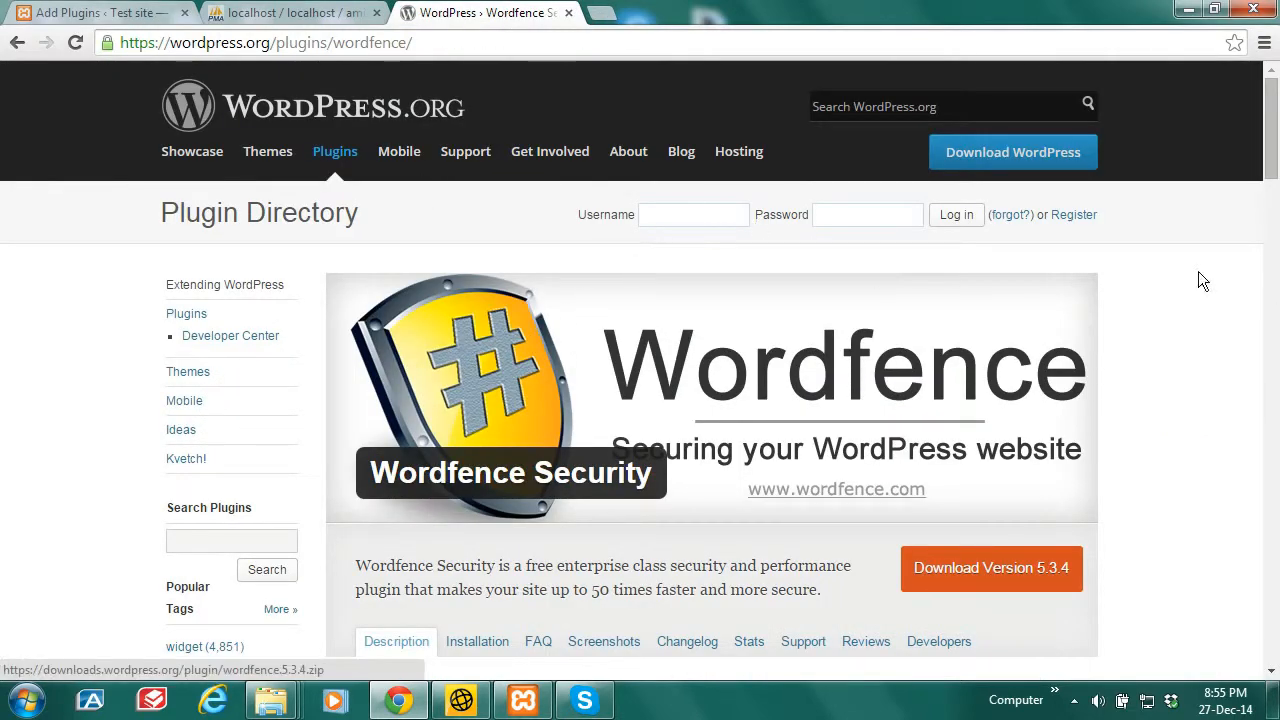
{"action": "left_click_drag", "start_coordinate": [1273, 148], "coordinate": [1275, 198]}
{"action": "scroll", "coordinate": [1275, 198], "scroll_direction": "up", "scroll_amount": 3}
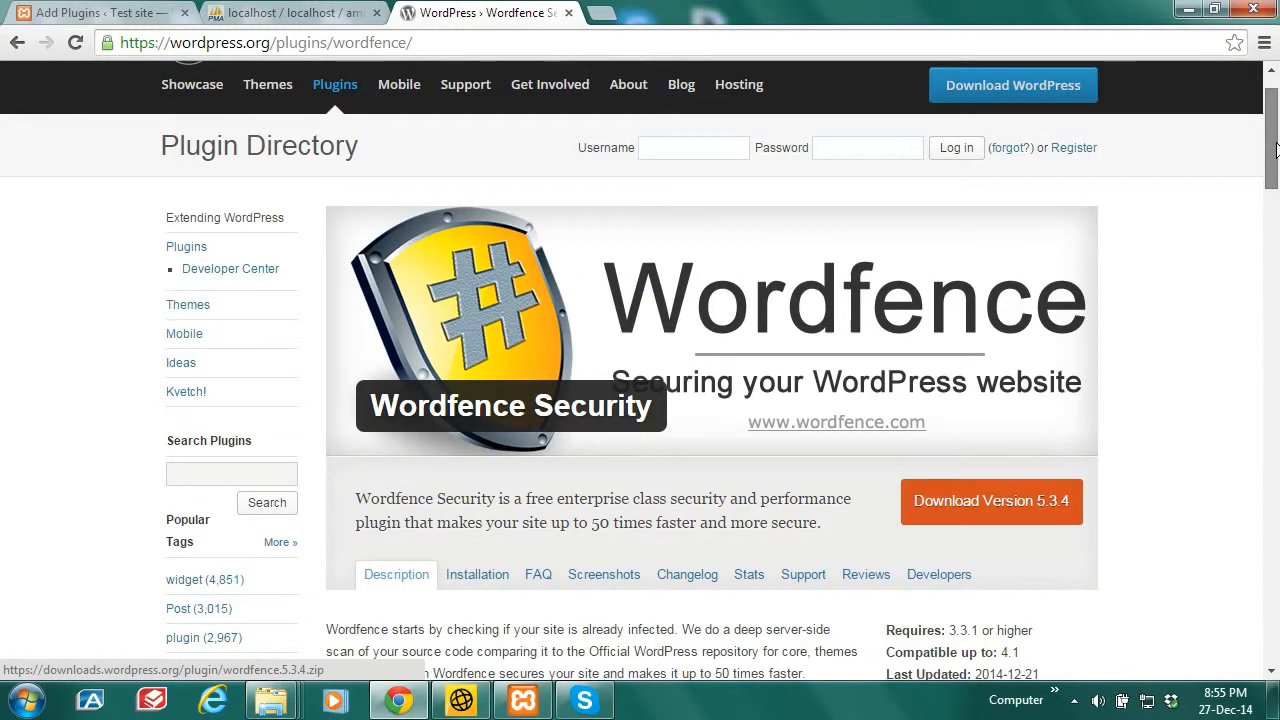
{"action": "left_click", "coordinate": [260, 540]}
{"action": "key", "text": "ctrl+v"}
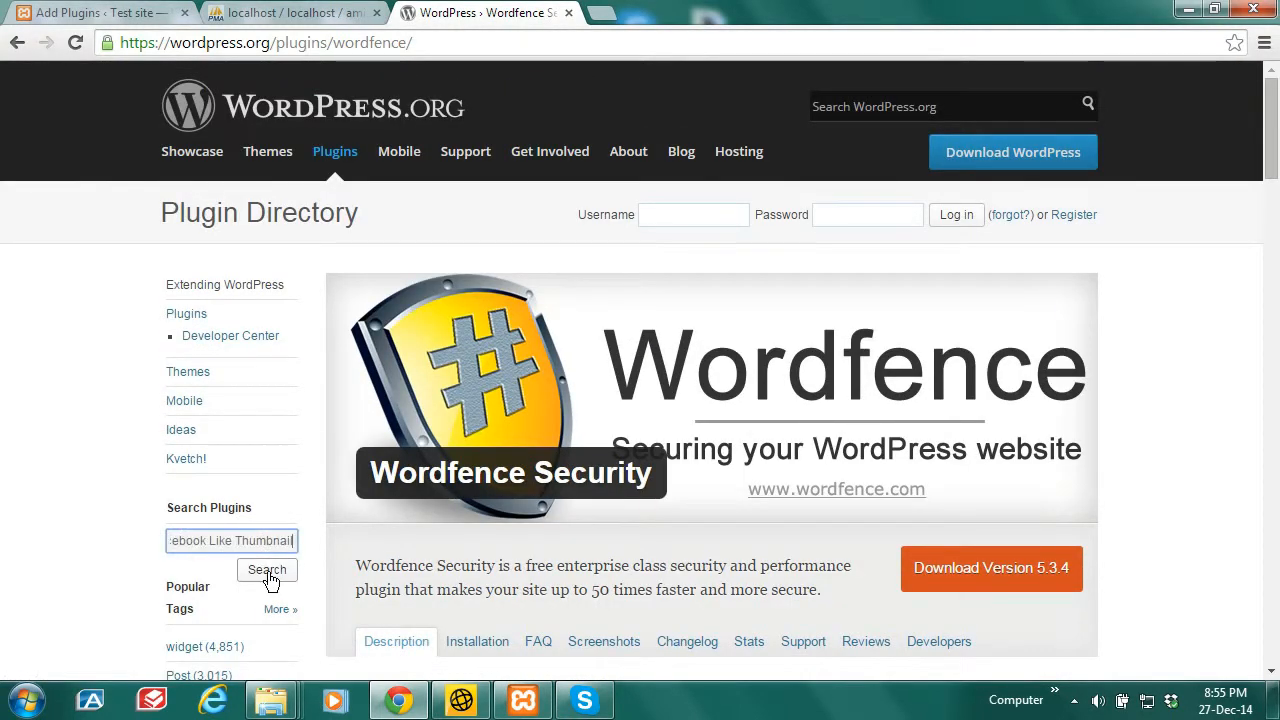
{"action": "left_click", "coordinate": [268, 572]}
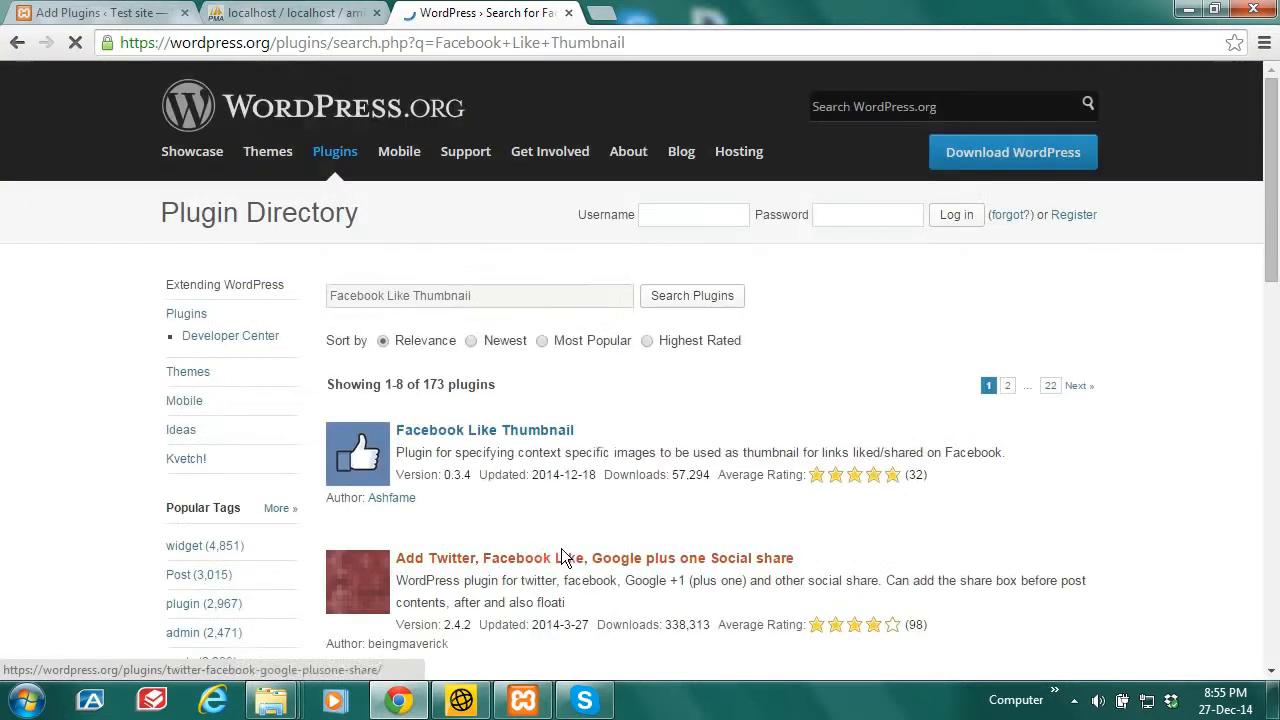
{"action": "left_click", "coordinate": [536, 430]}
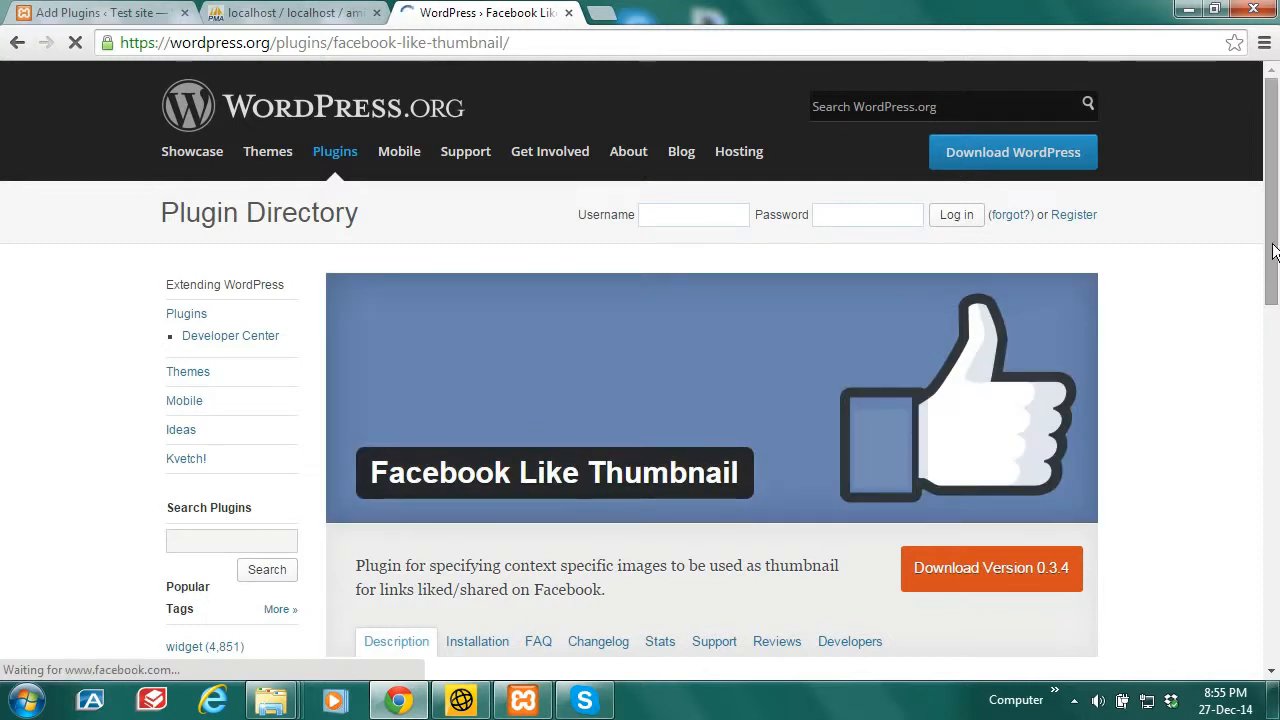
{"action": "left_click_drag", "start_coordinate": [1274, 243], "coordinate": [1275, 280]}
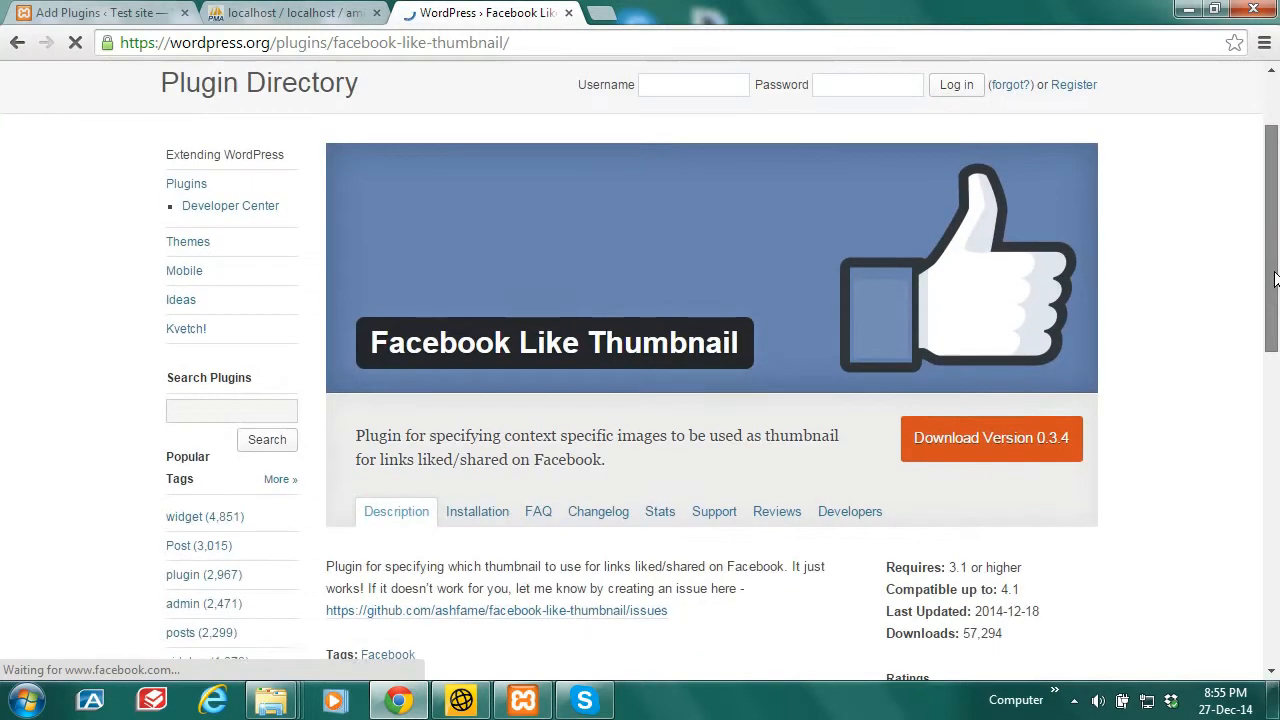
{"action": "left_click", "coordinate": [979, 443]}
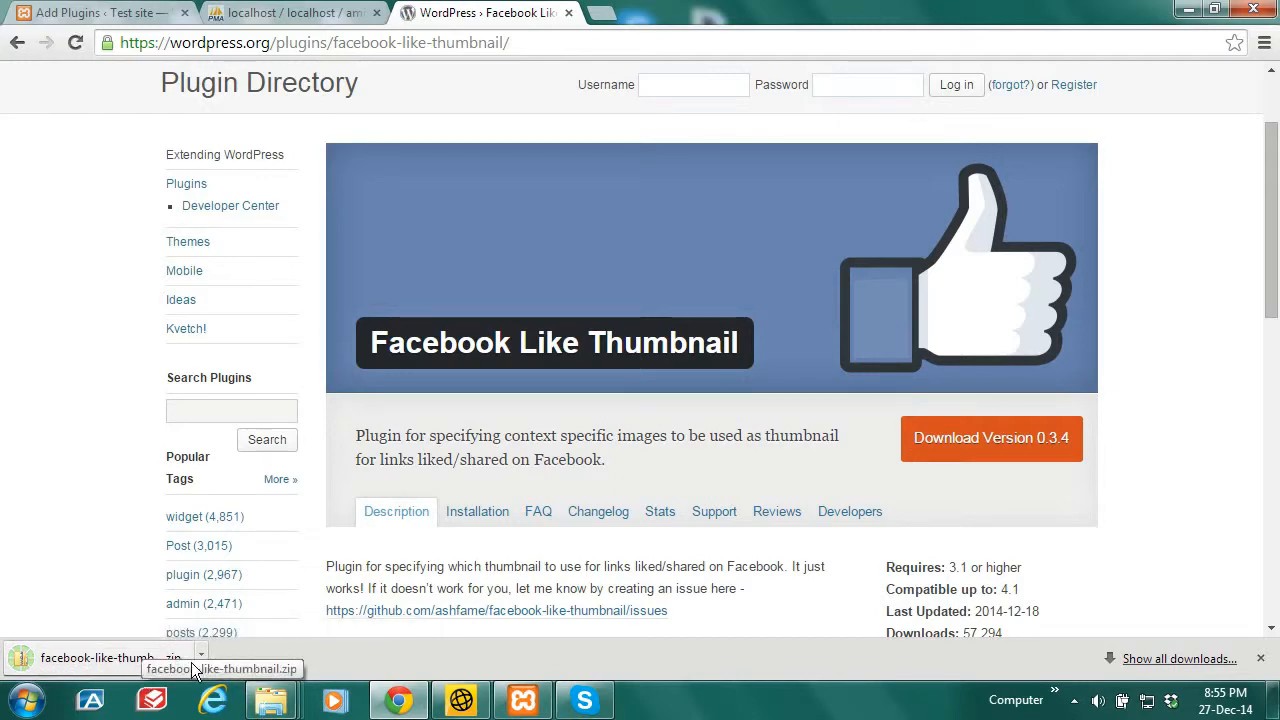
Step: Extract facebook-like-thumbnail.zip from Downloads into its suggested folder
{"action": "left_click", "coordinate": [202, 658]}
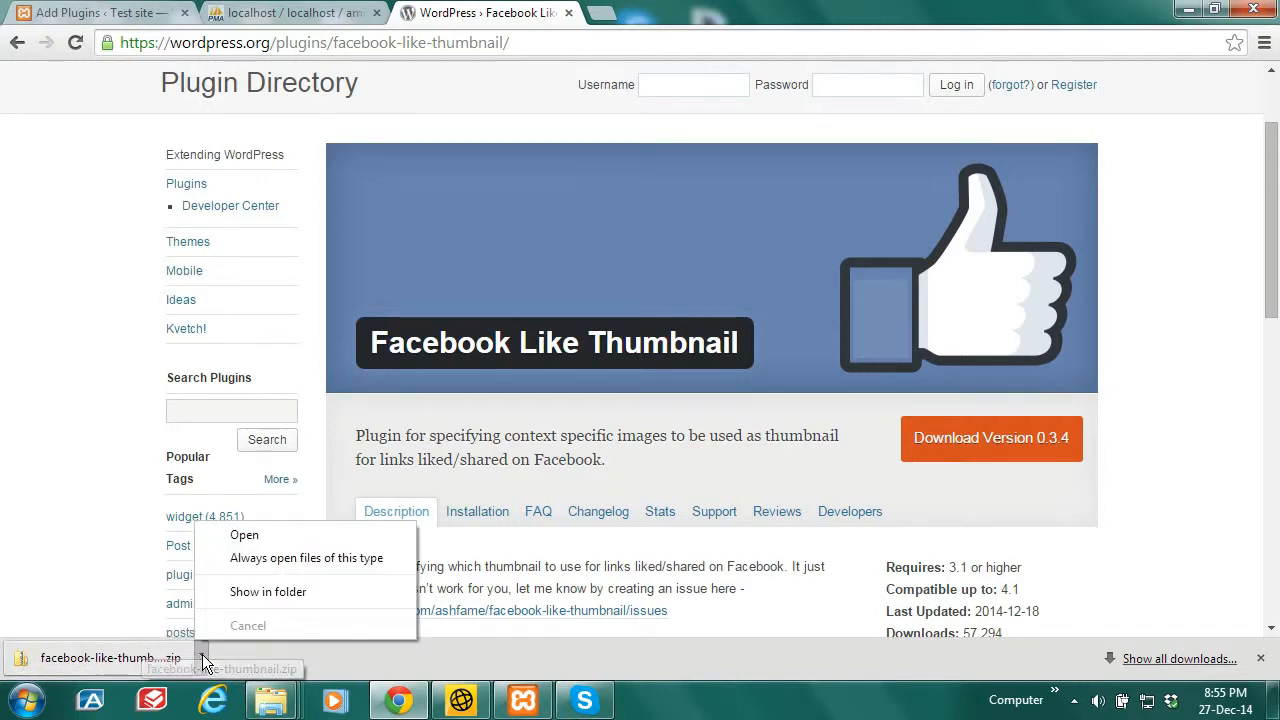
{"action": "left_click", "coordinate": [266, 603]}
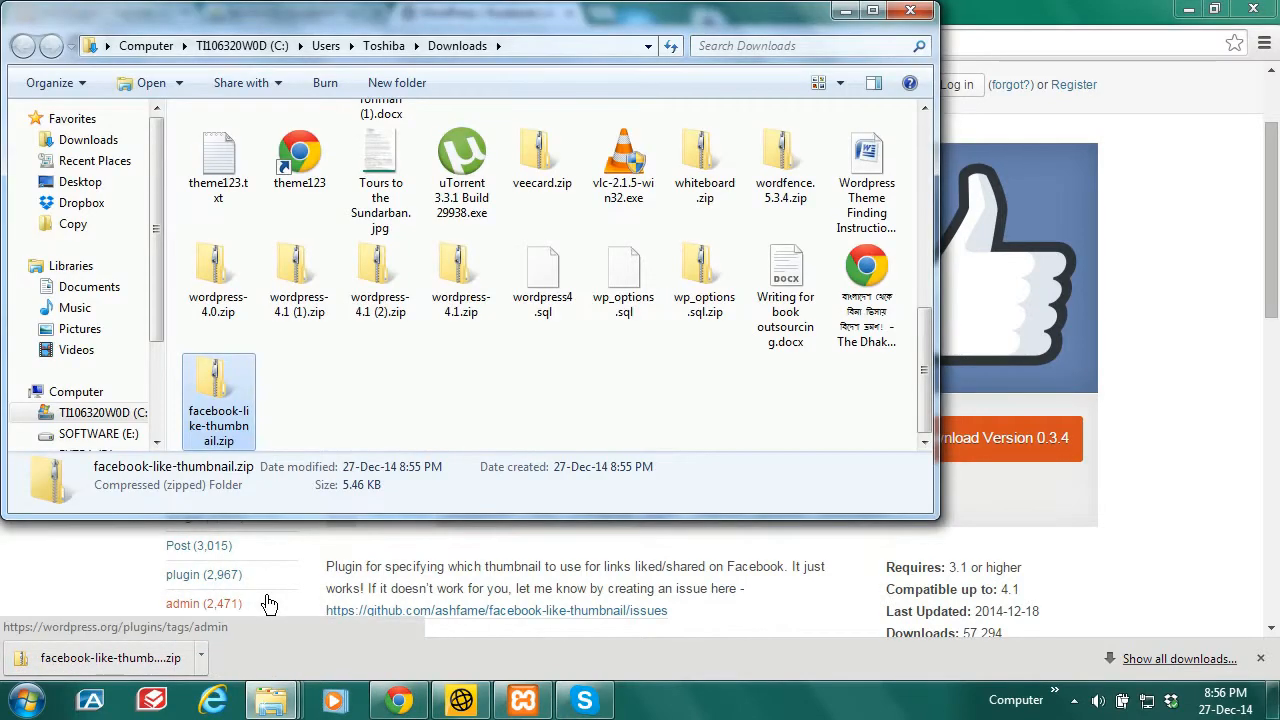
{"action": "right_click", "coordinate": [238, 423]}
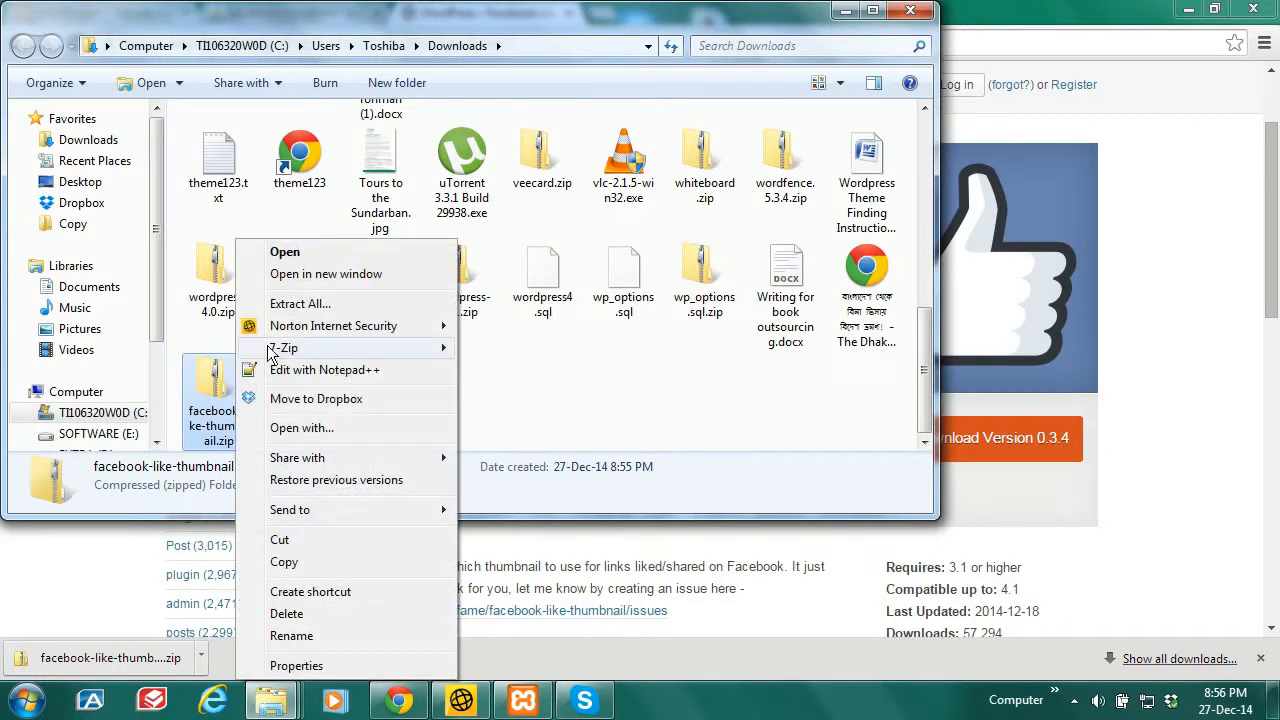
{"action": "left_click", "coordinate": [296, 310]}
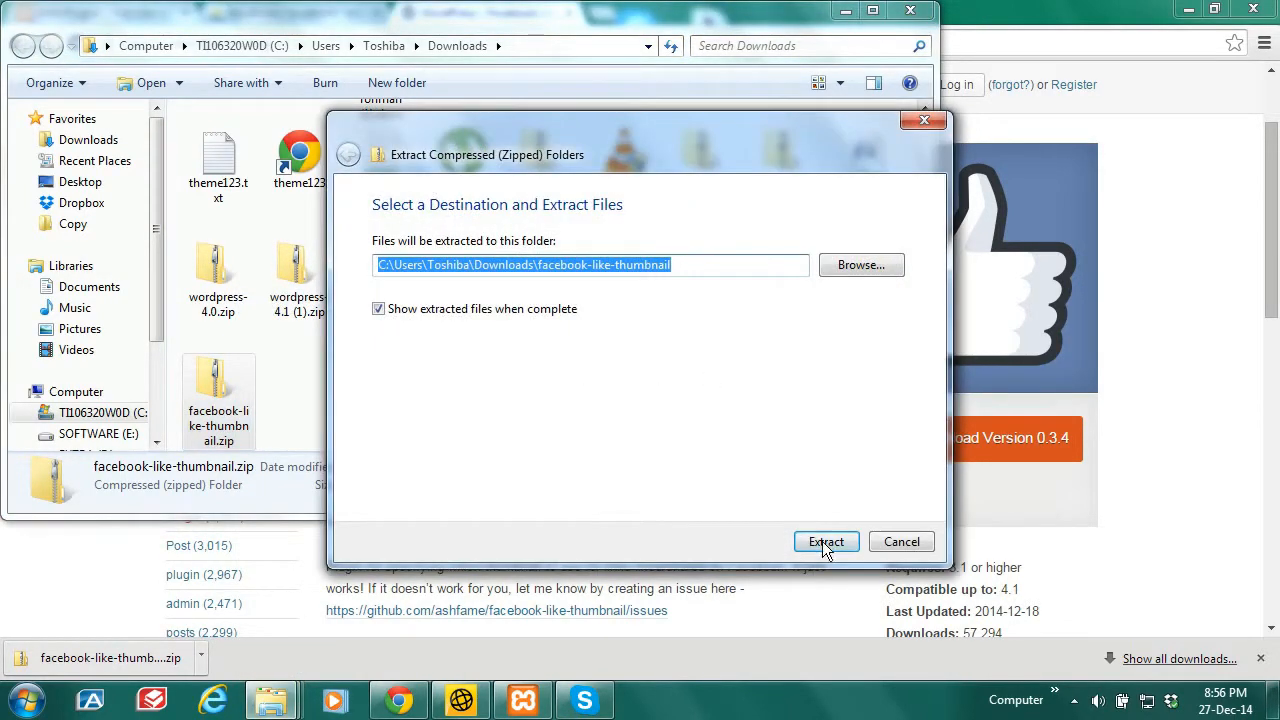
{"action": "left_click", "coordinate": [825, 545]}
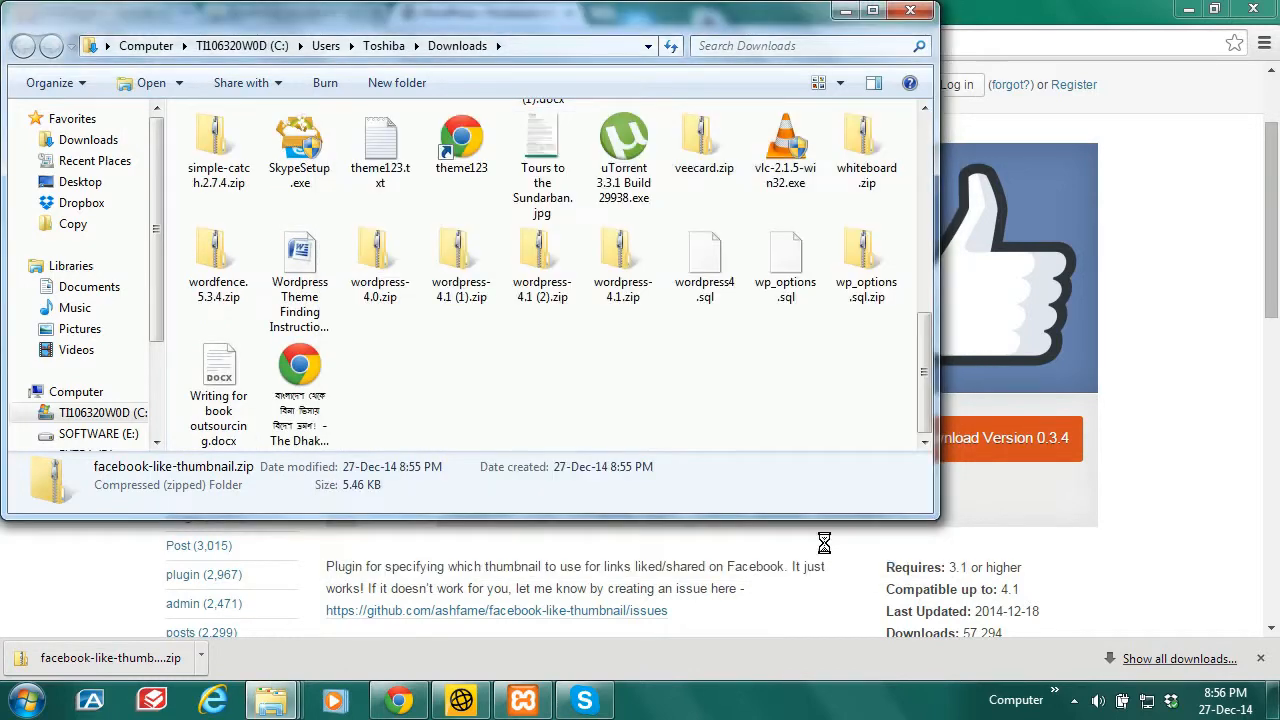
Step: Copy the inner facebook-like-thumbnail plugin folder and minimize its Explorer window
{"action": "double_click", "coordinate": [338, 168]}
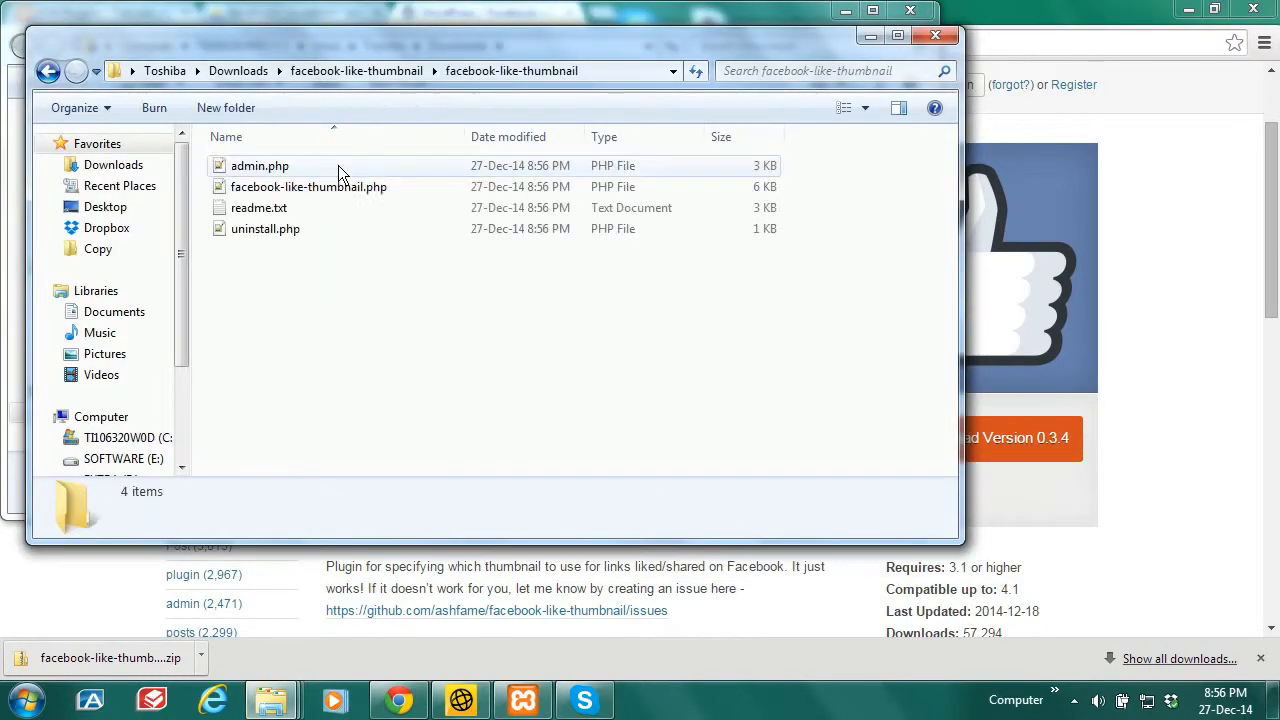
{"action": "left_click", "coordinate": [387, 68]}
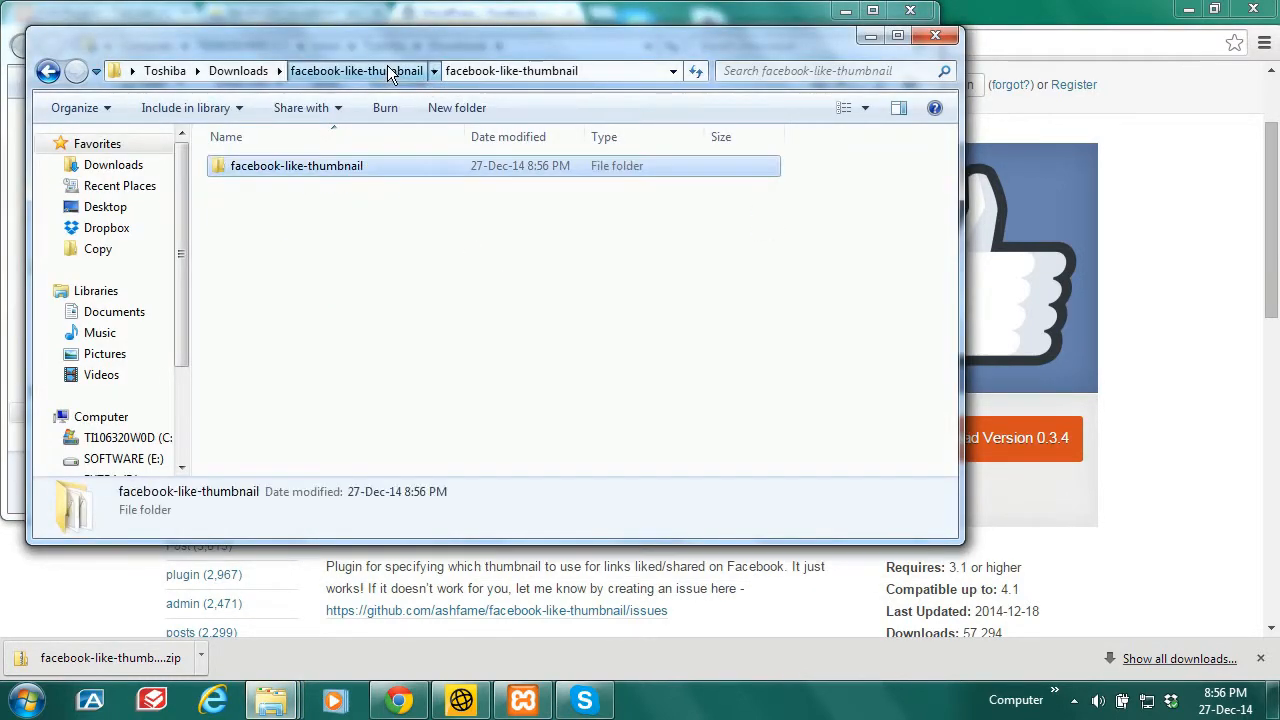
{"action": "double_click", "coordinate": [331, 166]}
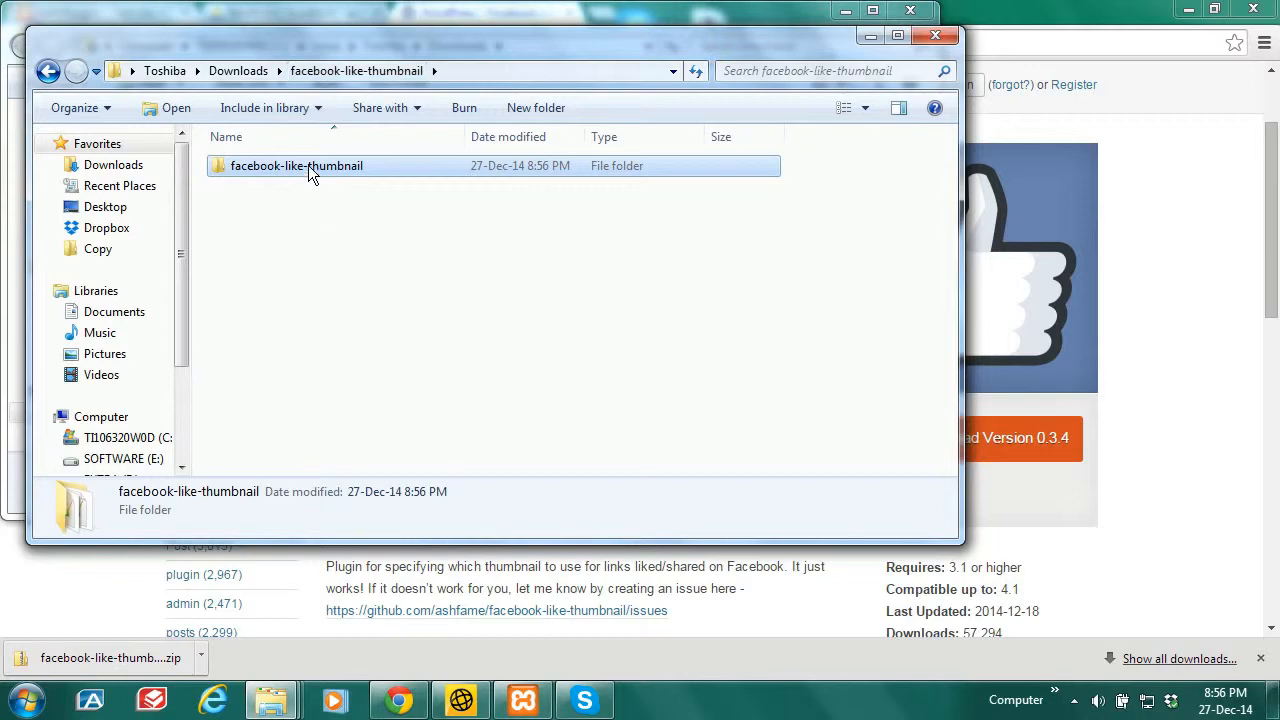
{"action": "right_click", "coordinate": [308, 165]}
{"action": "left_click", "coordinate": [358, 497]}
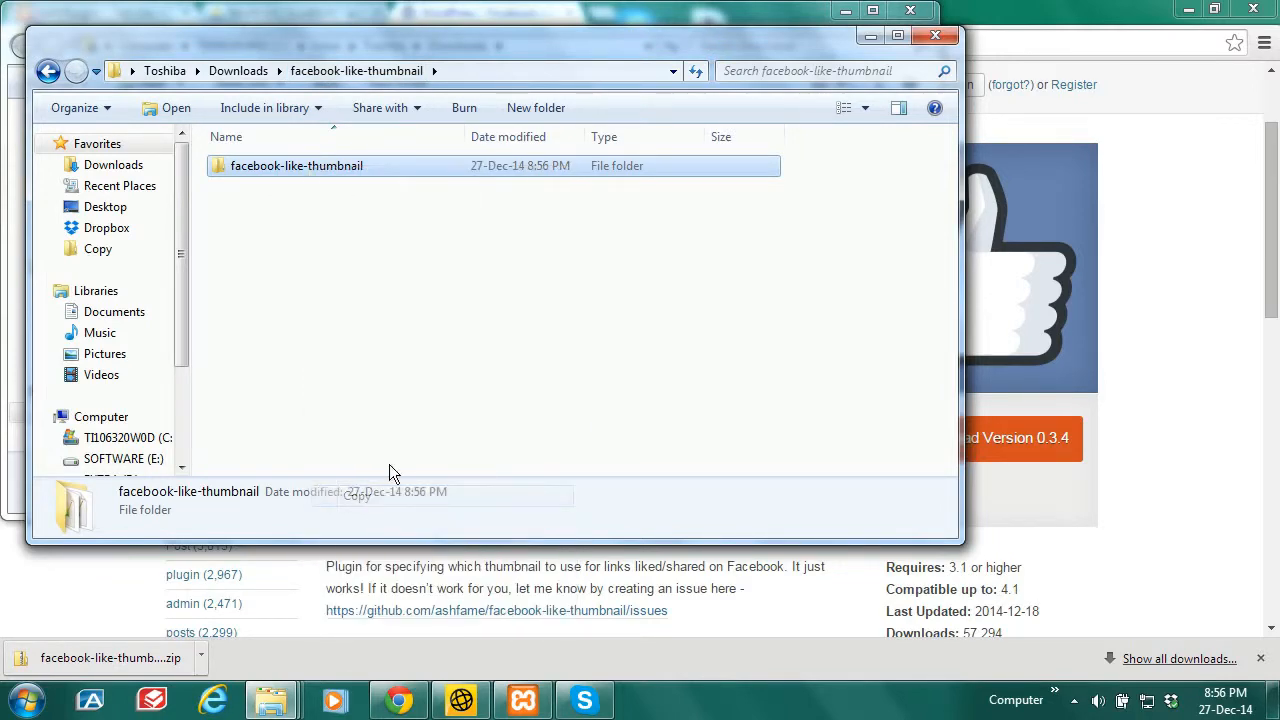
{"action": "left_click", "coordinate": [871, 38]}
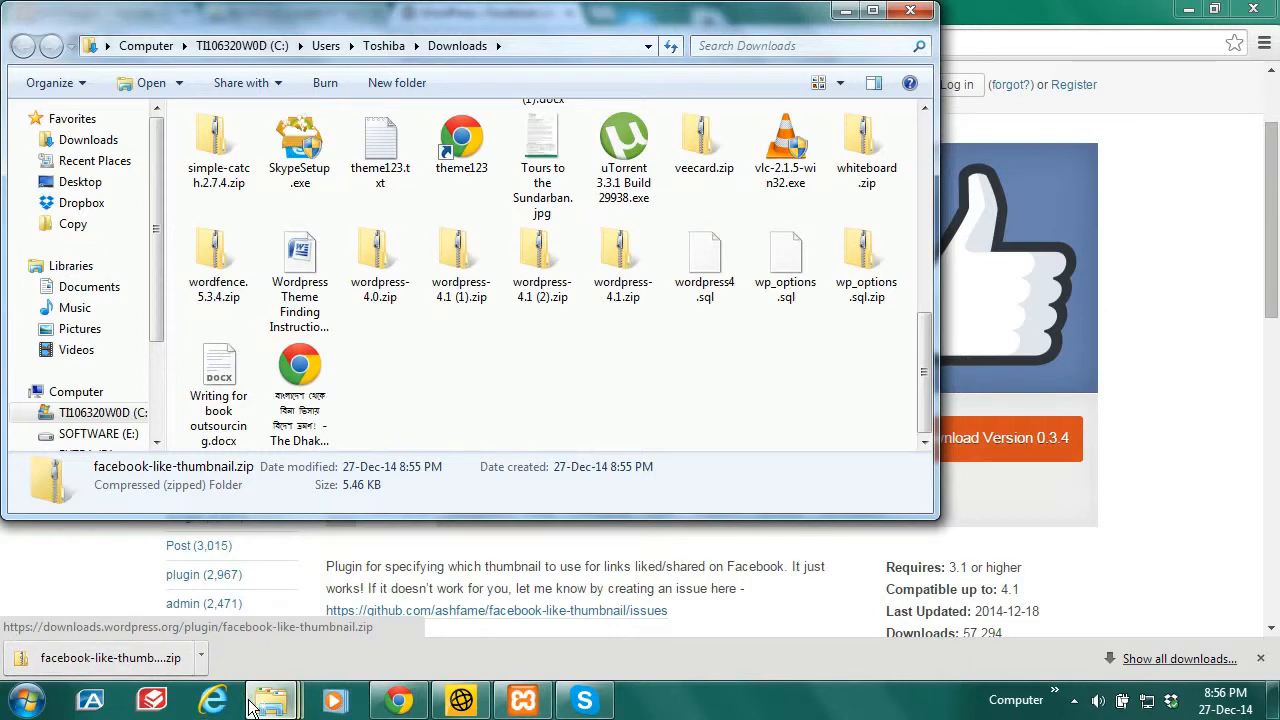
Step: Paste facebook-like-thumbnail into htdocs\aminur\wp-content\plugins and minimize both Explorer windows
{"action": "mouse_move", "coordinate": [268, 698]}
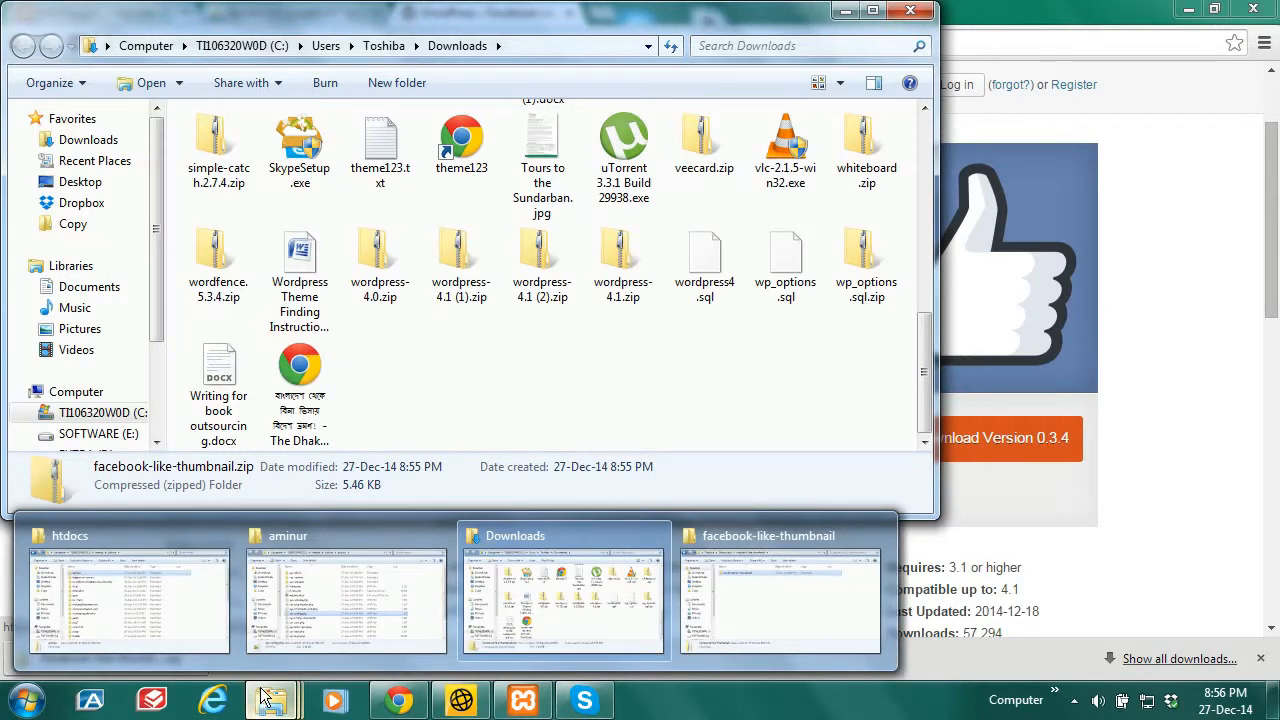
{"action": "left_click", "coordinate": [110, 599]}
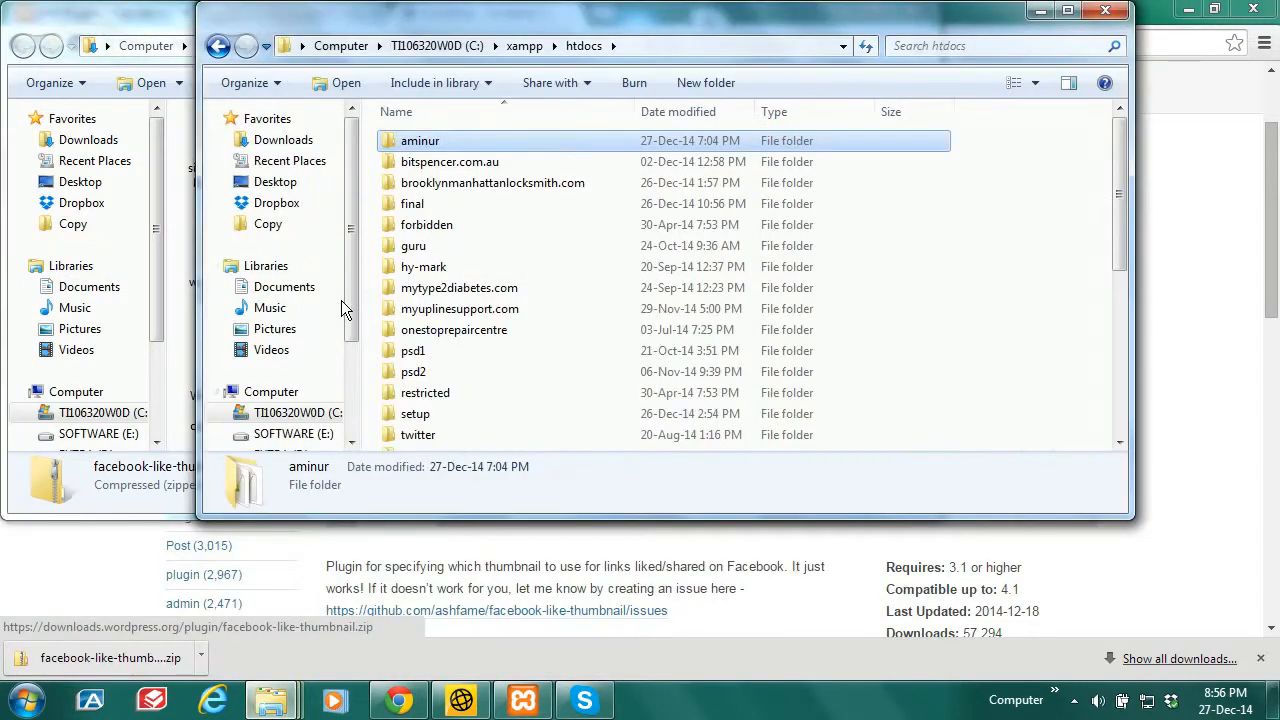
{"action": "double_click", "coordinate": [447, 141]}
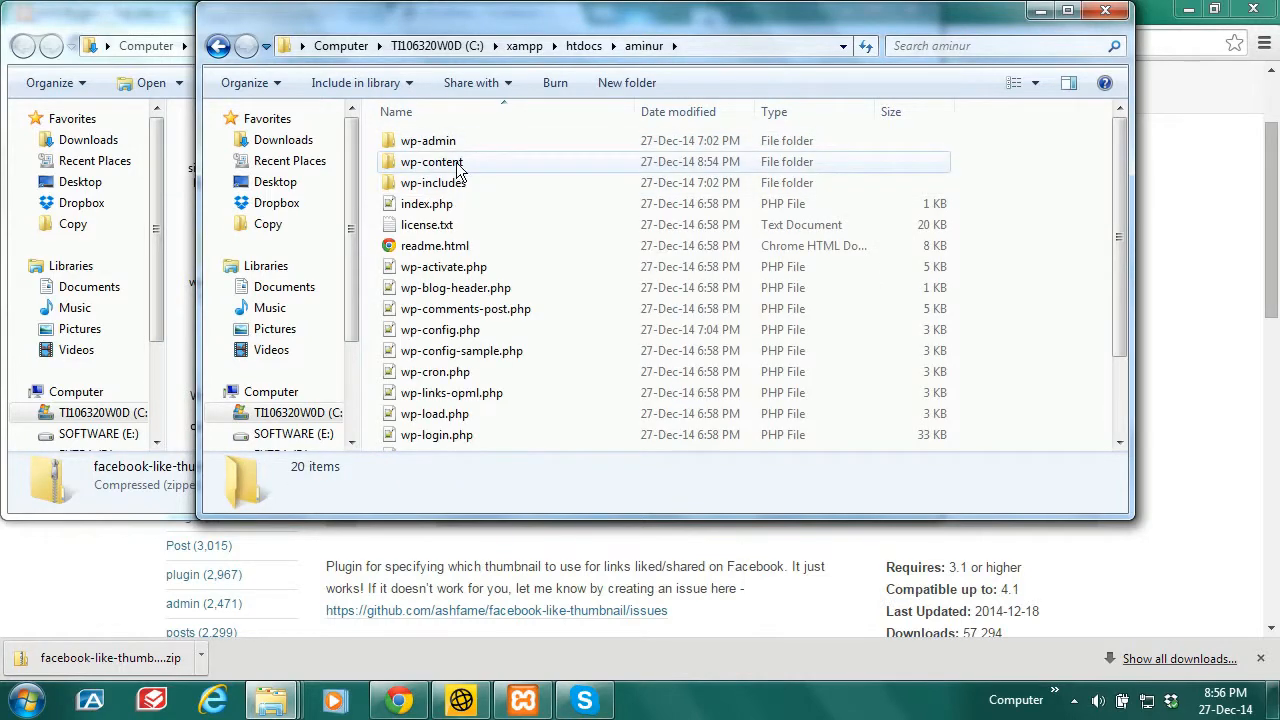
{"action": "double_click", "coordinate": [458, 161]}
{"action": "double_click", "coordinate": [437, 148]}
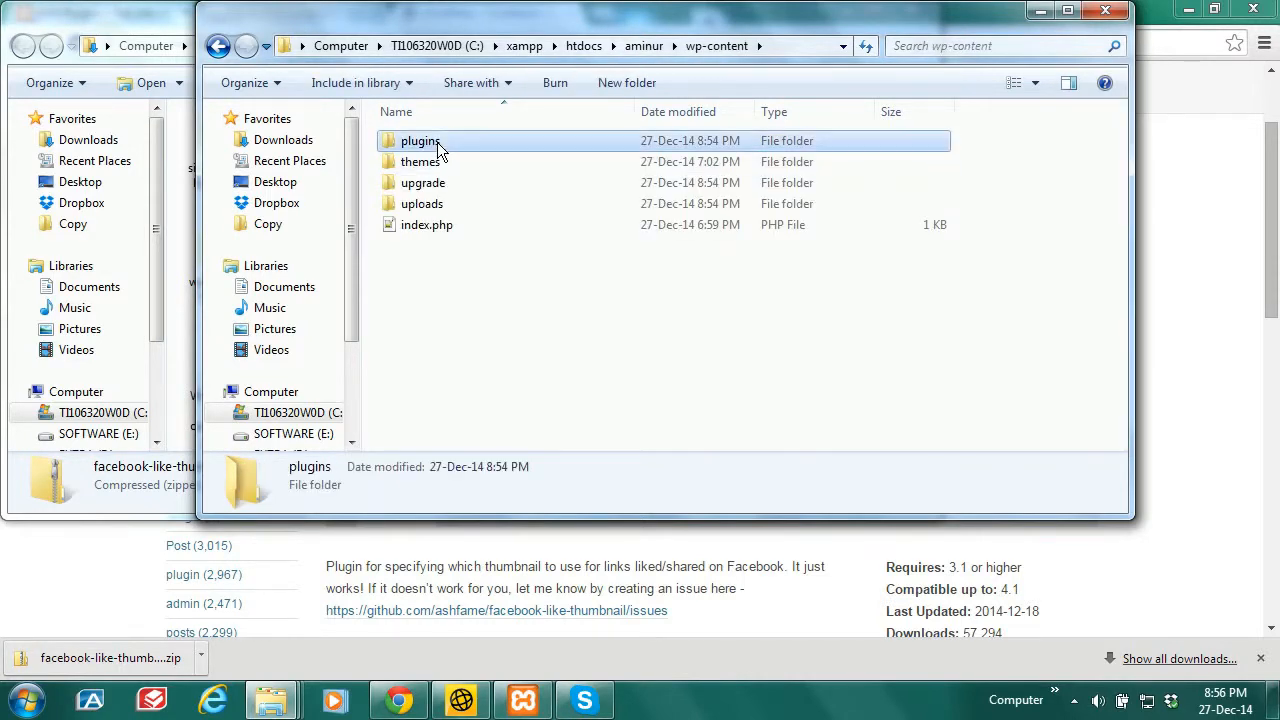
{"action": "right_click", "coordinate": [510, 368]}
{"action": "left_click", "coordinate": [558, 504]}
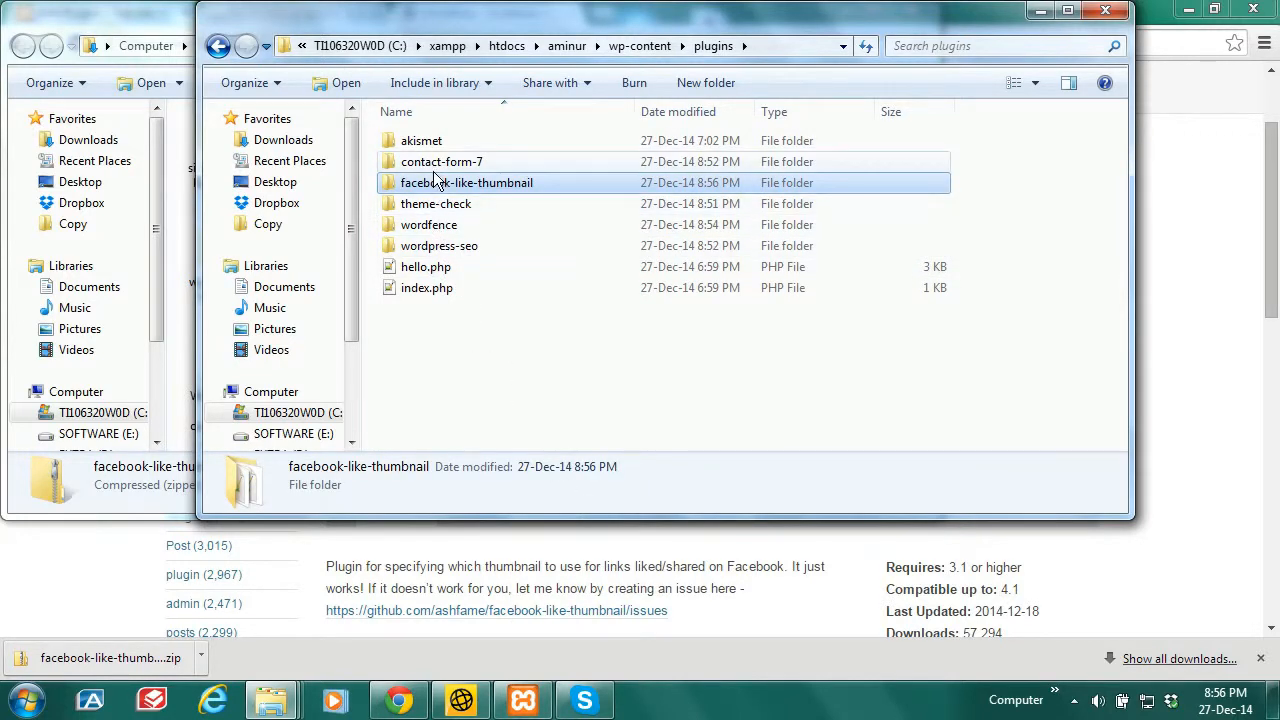
{"action": "left_click", "coordinate": [1043, 12]}
{"action": "left_click", "coordinate": [843, 12]}
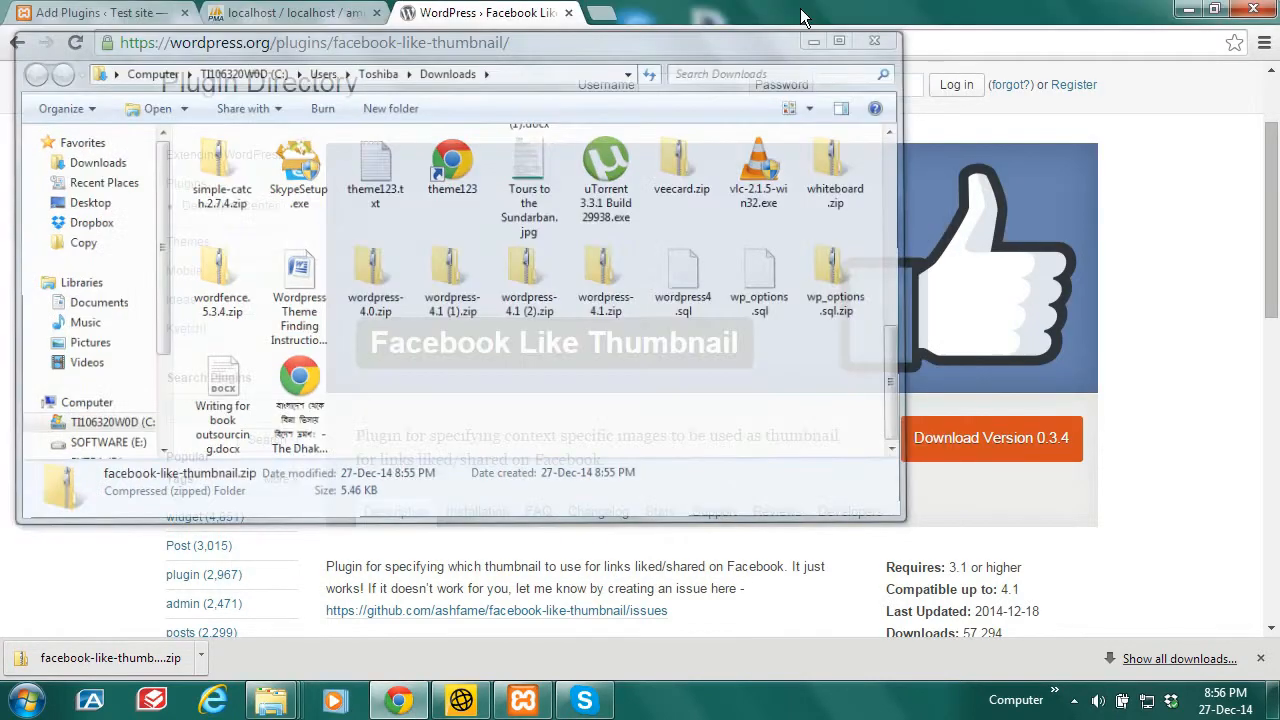
Step: Show the Installed Plugins list with Facebook Like Thumbnail 0.3.4, dismissing Chrome's download bar
{"action": "left_click", "coordinate": [118, 14]}
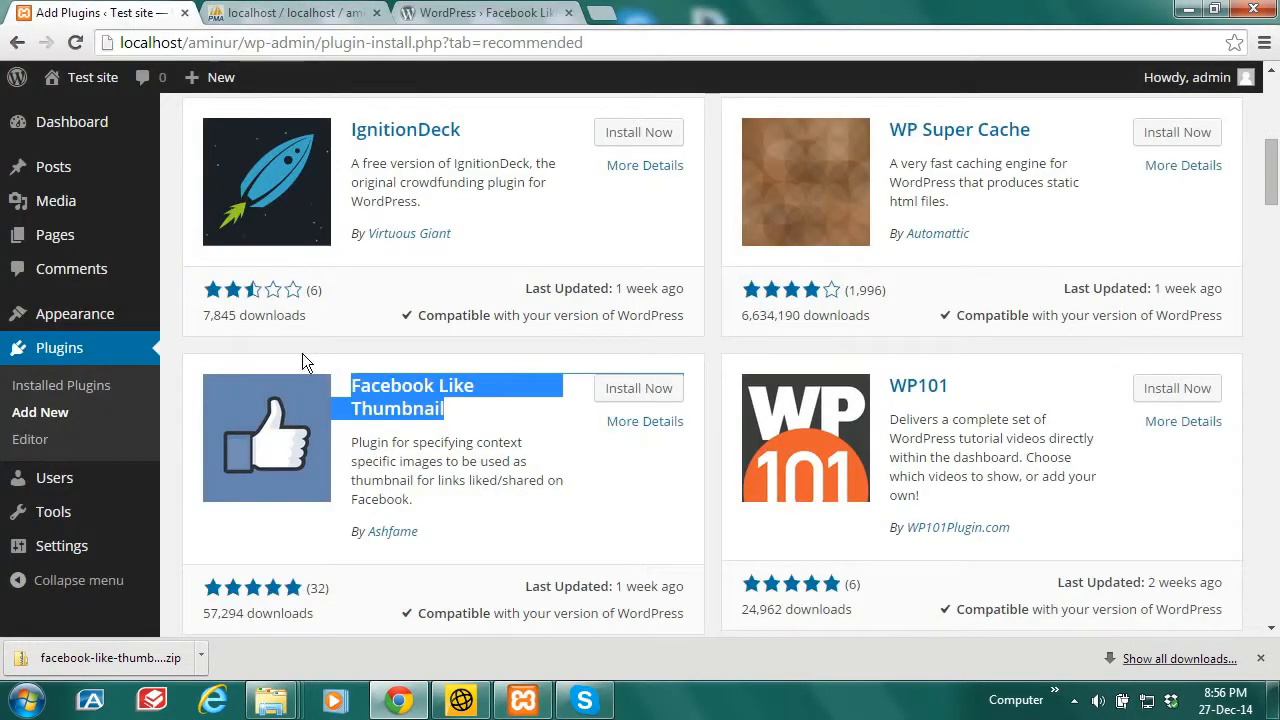
{"action": "left_click", "coordinate": [59, 350]}
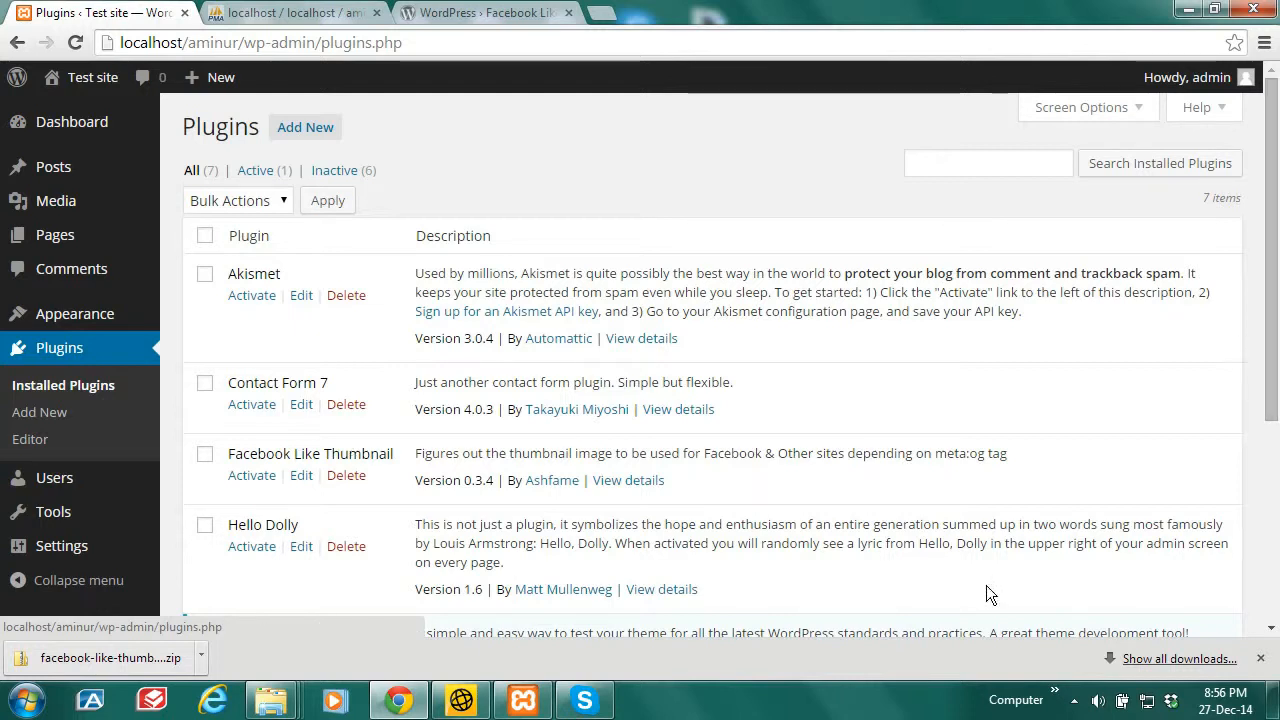
{"action": "left_click", "coordinate": [1261, 659]}
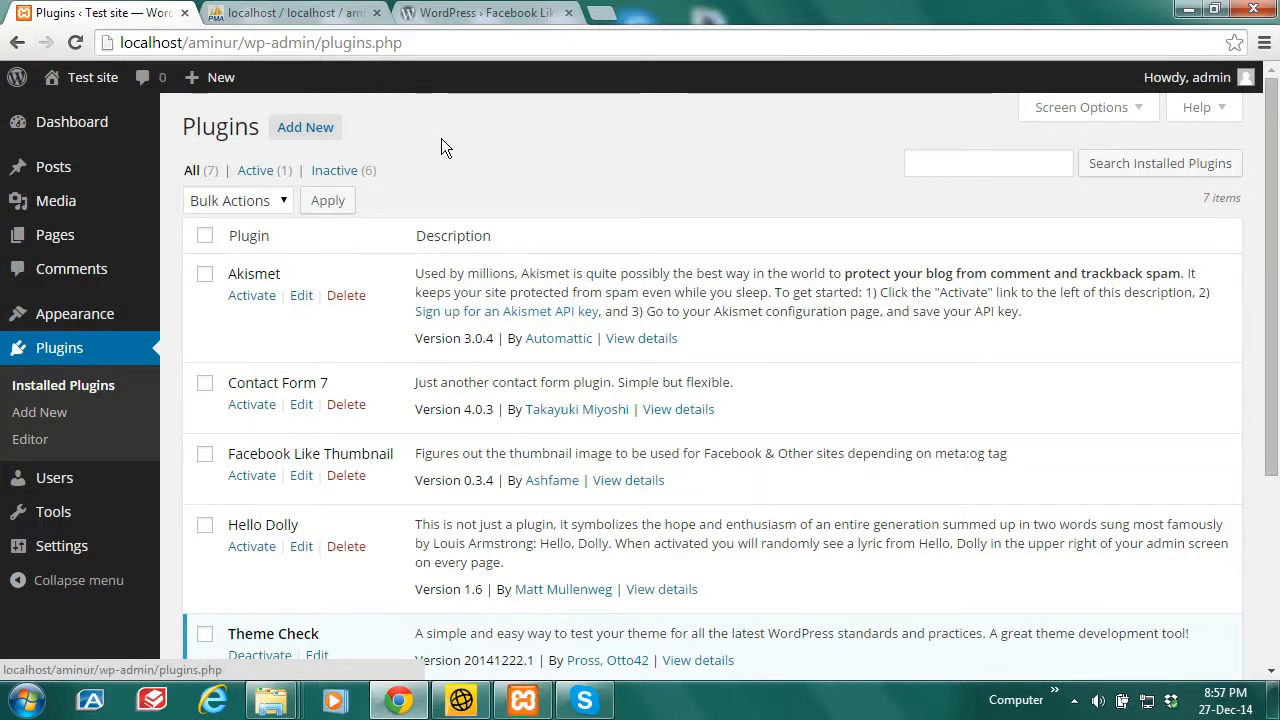
{"action": "mouse_move", "coordinate": [60, 236]}
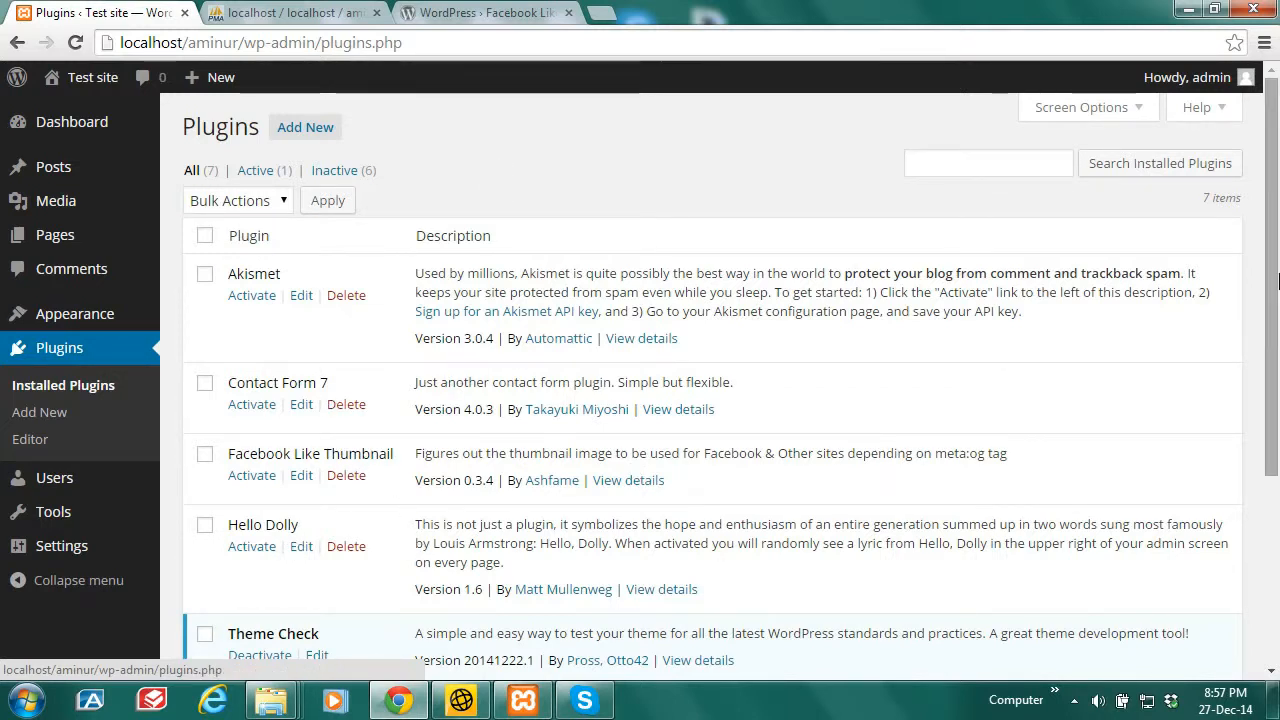
{"action": "left_click_drag", "start_coordinate": [1276, 282], "coordinate": [1277, 347]}
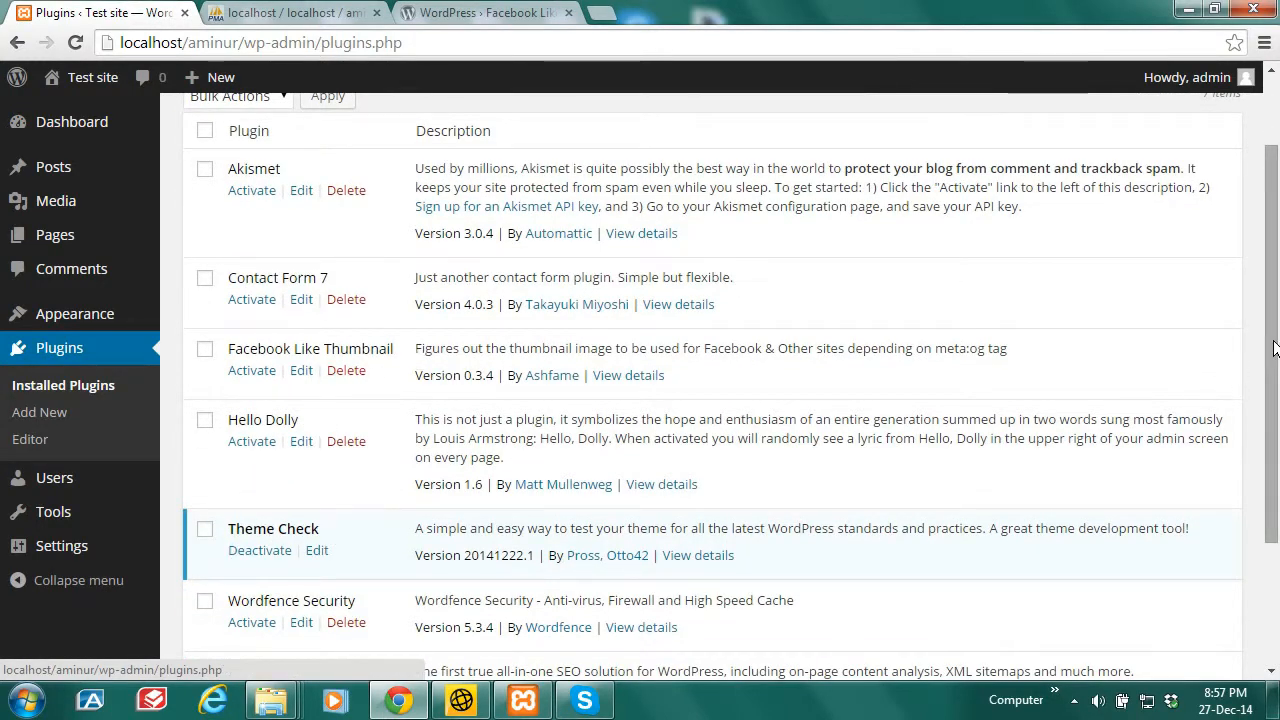
{"action": "left_click_drag", "start_coordinate": [1274, 346], "coordinate": [1273, 417]}
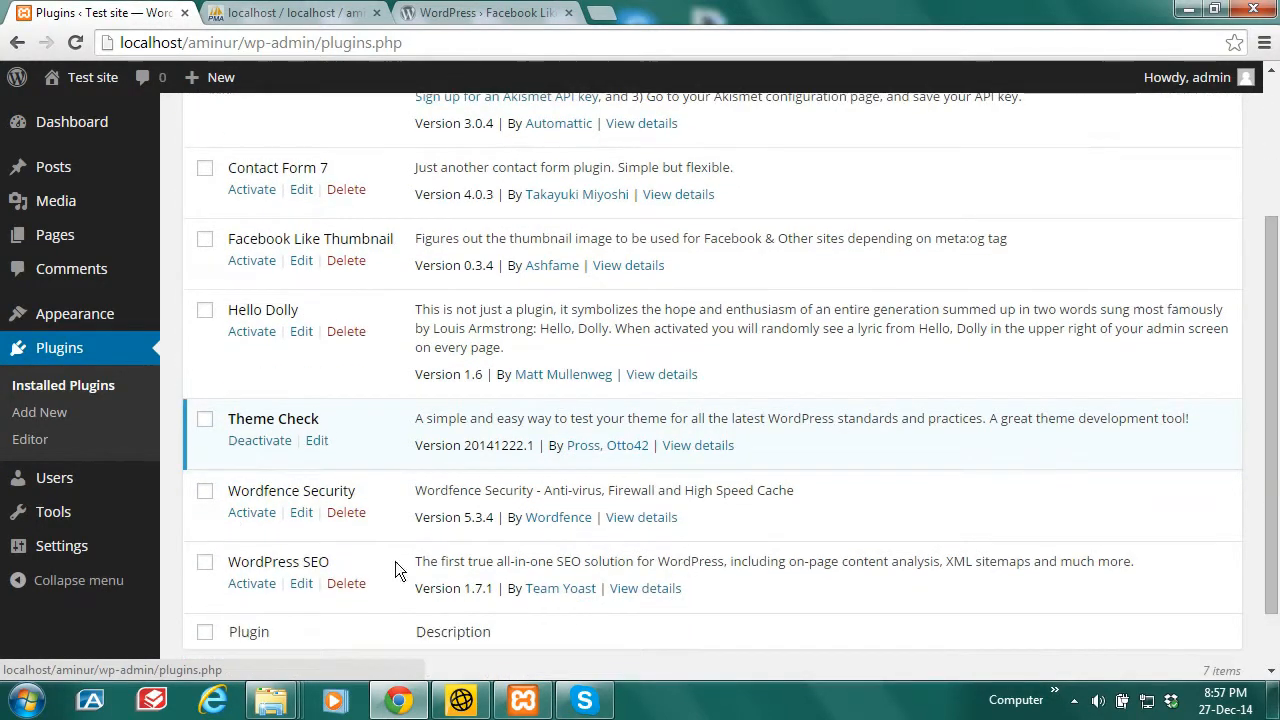
Step: Activate Wordfence Security and close its Congratulations welcome popup
{"action": "left_click", "coordinate": [257, 515]}
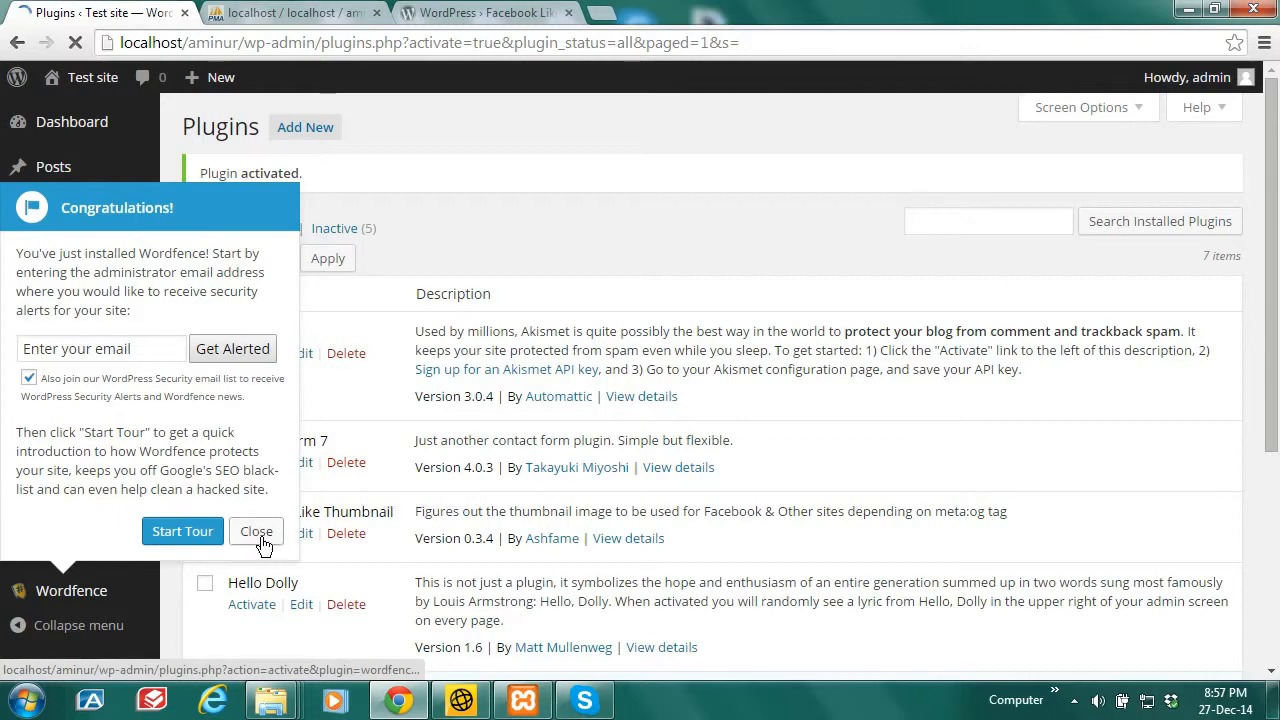
{"action": "left_click", "coordinate": [257, 532]}
{"action": "scroll", "coordinate": [1210, 345], "scroll_direction": "down", "scroll_amount": 2}
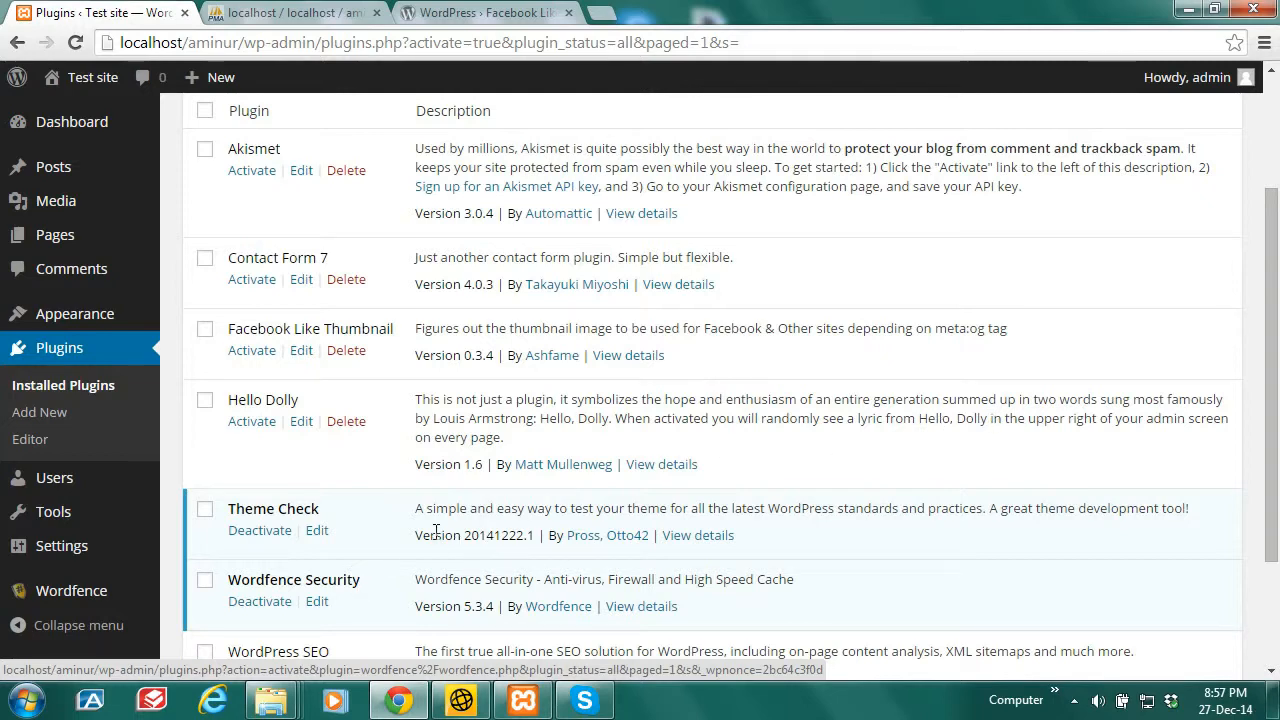
{"action": "scroll", "coordinate": [395, 252], "scroll_direction": "up", "scroll_amount": 3}
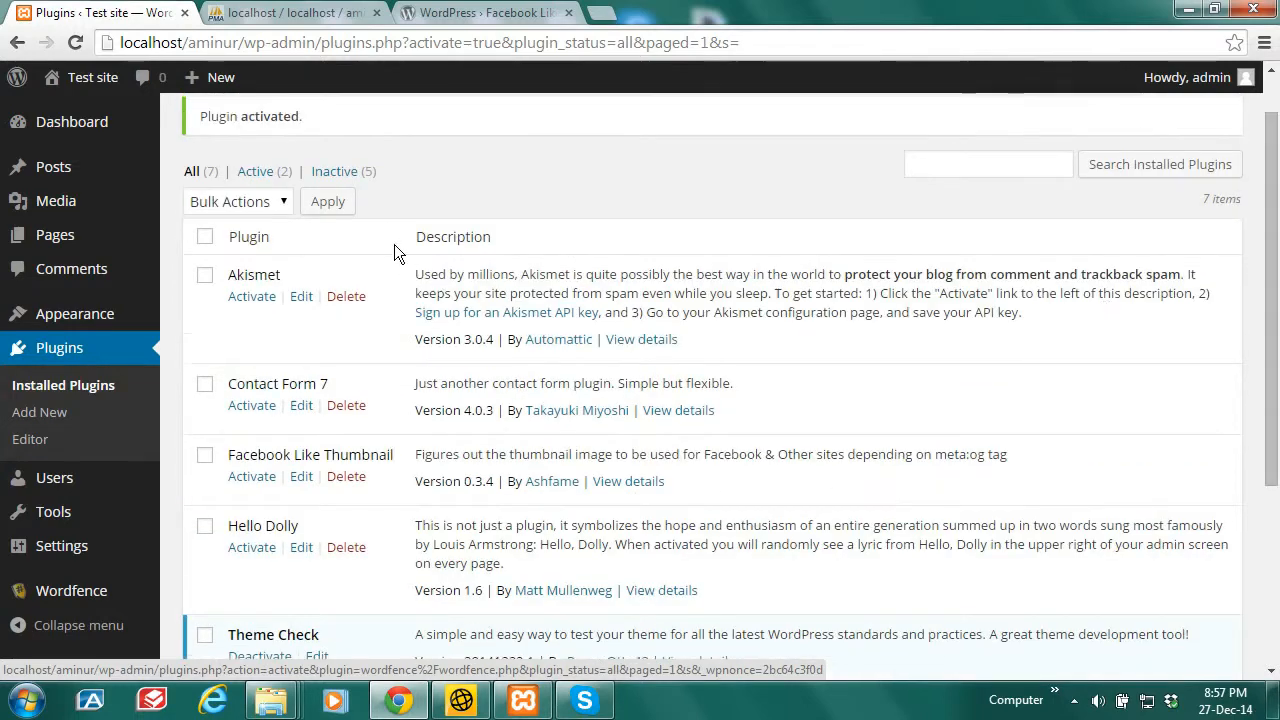
Step: Activate Akismet, Contact Form 7 and Hello Dolly, reaching 5 active plugins of 7
{"action": "left_click", "coordinate": [250, 297]}
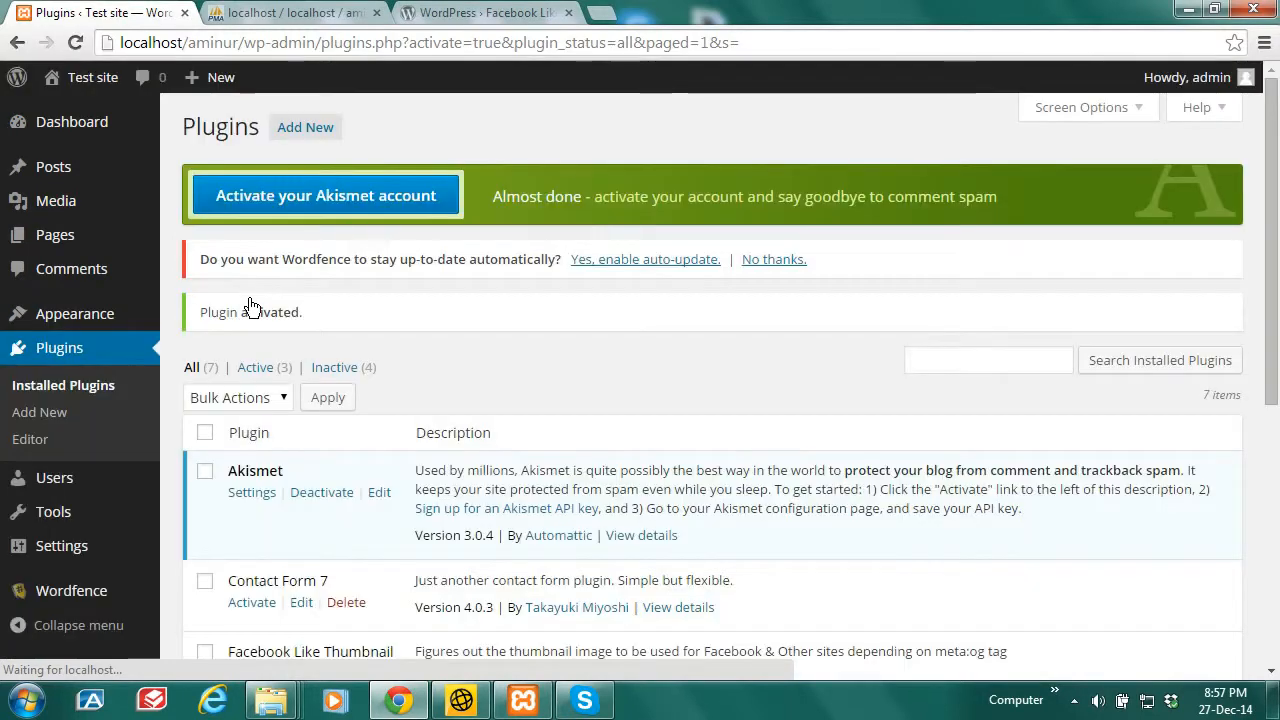
{"action": "left_click", "coordinate": [251, 603]}
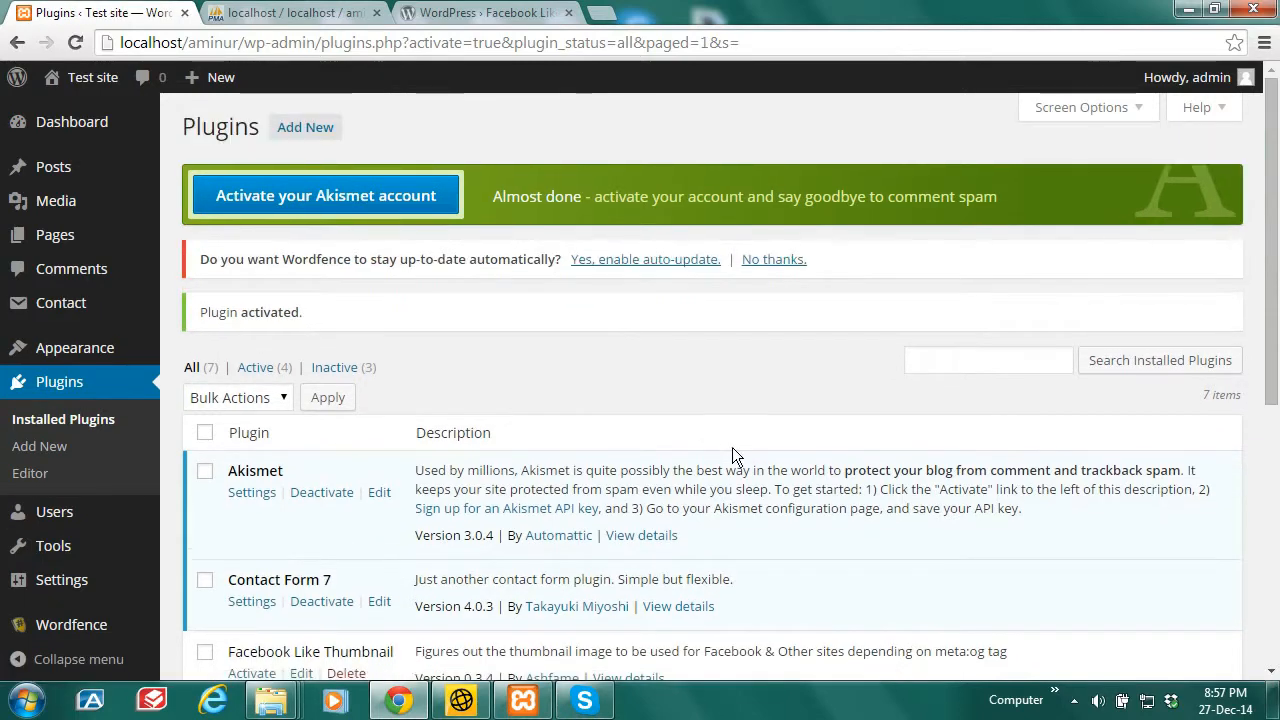
{"action": "left_click_drag", "start_coordinate": [1274, 284], "coordinate": [1277, 373]}
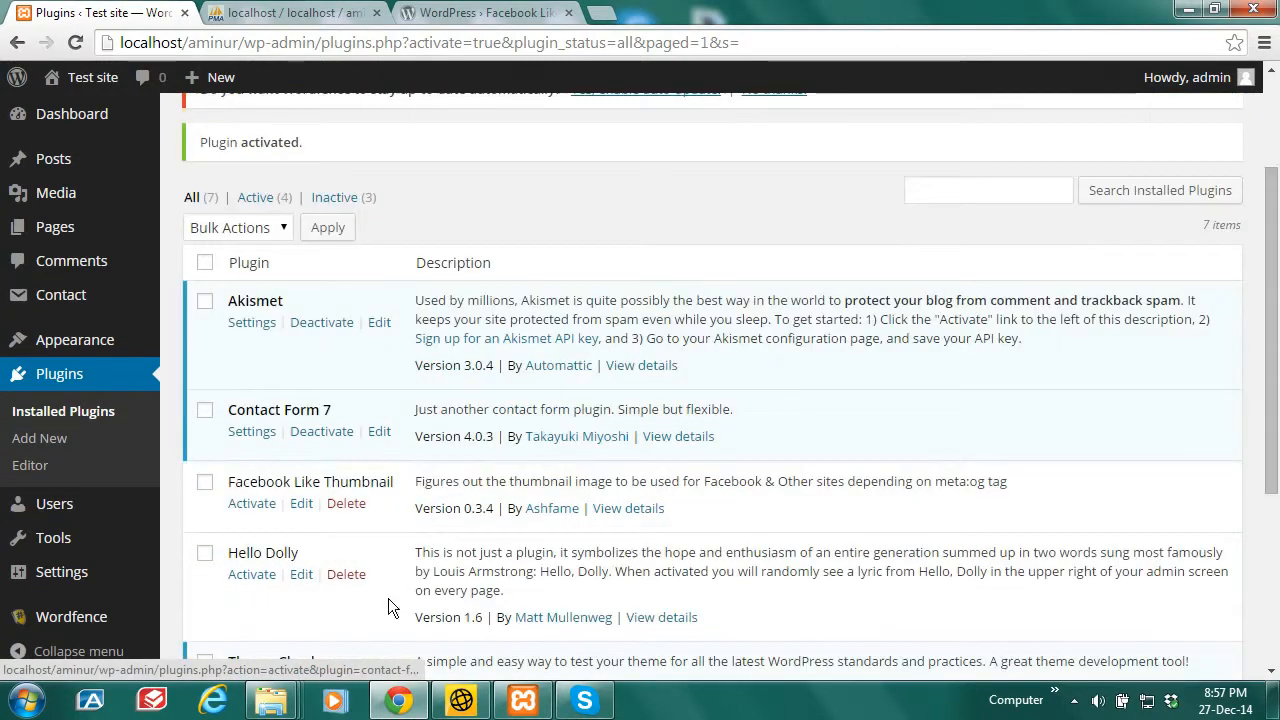
{"action": "left_click", "coordinate": [255, 576]}
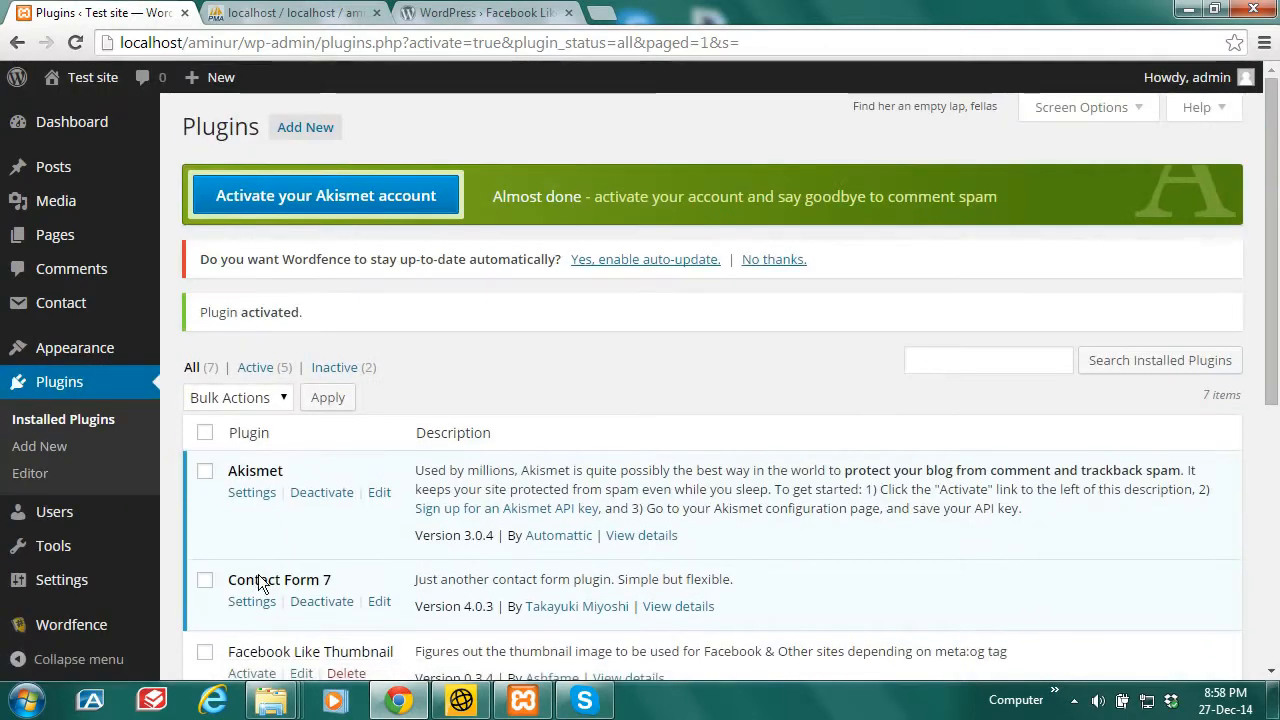
{"action": "scroll", "coordinate": [1272, 202], "scroll_direction": "down", "scroll_amount": 1}
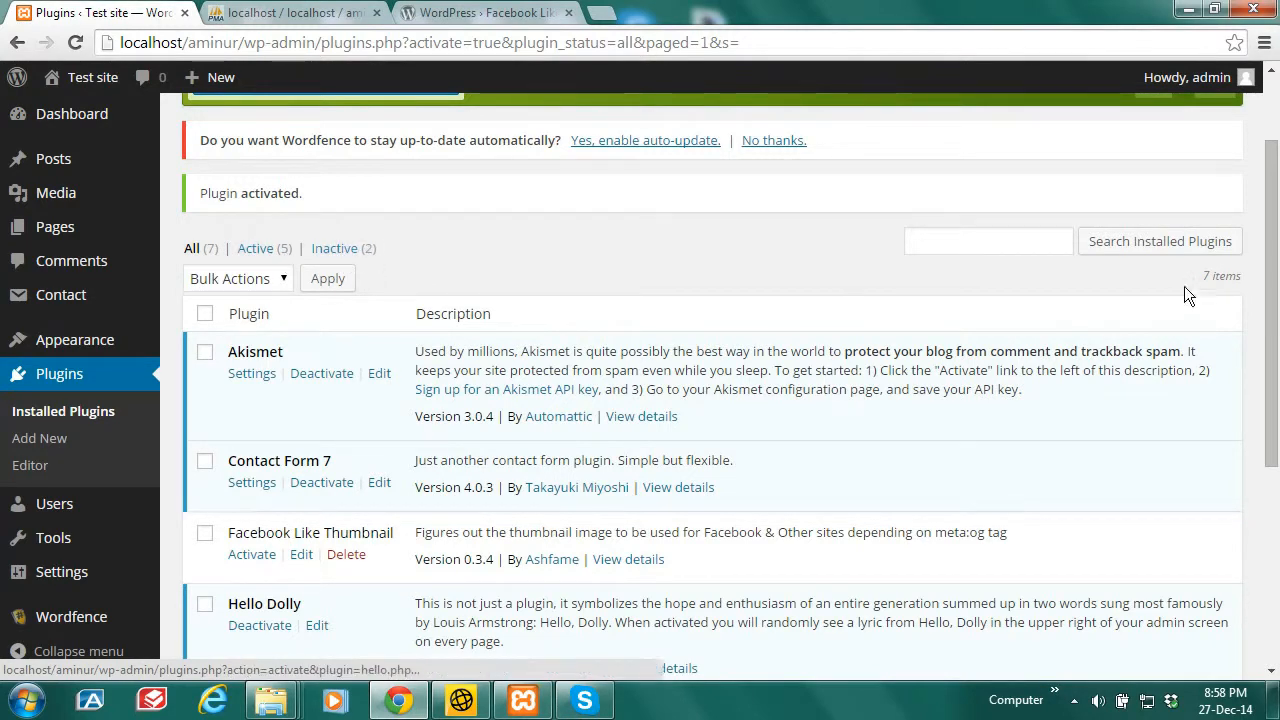
{"action": "scroll", "coordinate": [1267, 265], "scroll_direction": "down", "scroll_amount": 1}
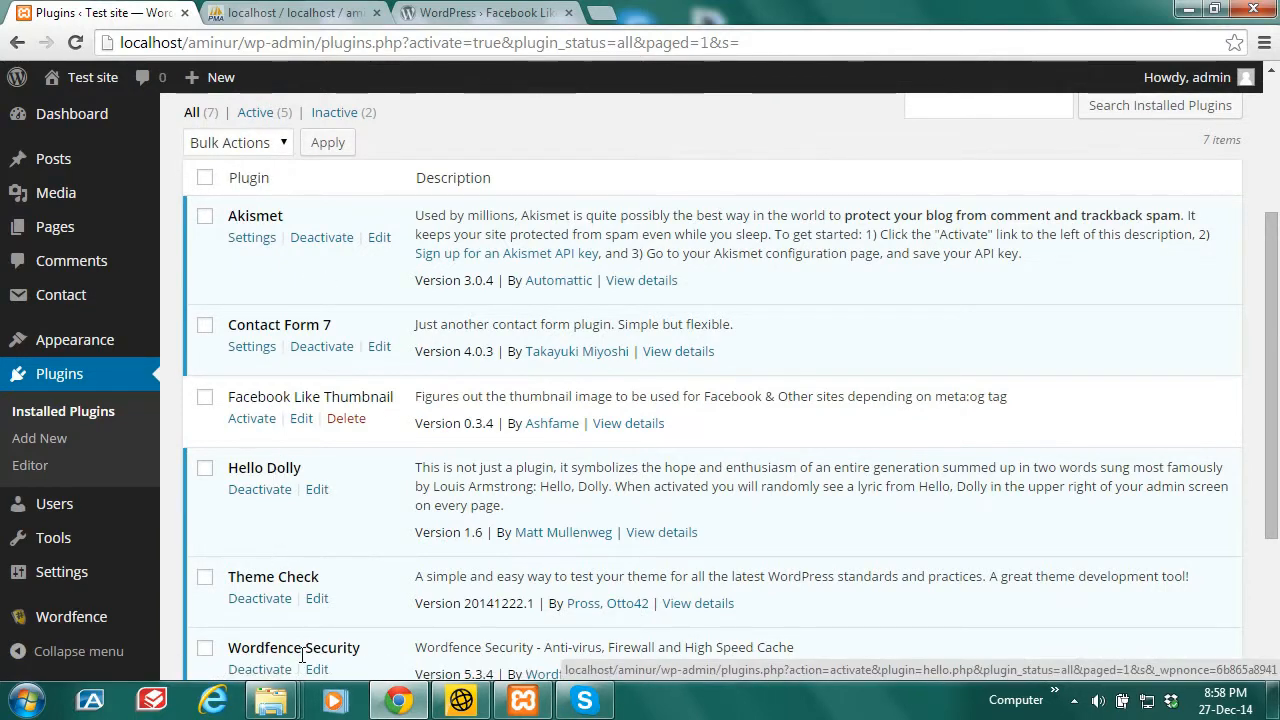
{"action": "scroll", "coordinate": [1276, 447], "scroll_direction": "down", "scroll_amount": 1}
{"action": "left_click_drag", "start_coordinate": [1277, 447], "coordinate": [1277, 455]}
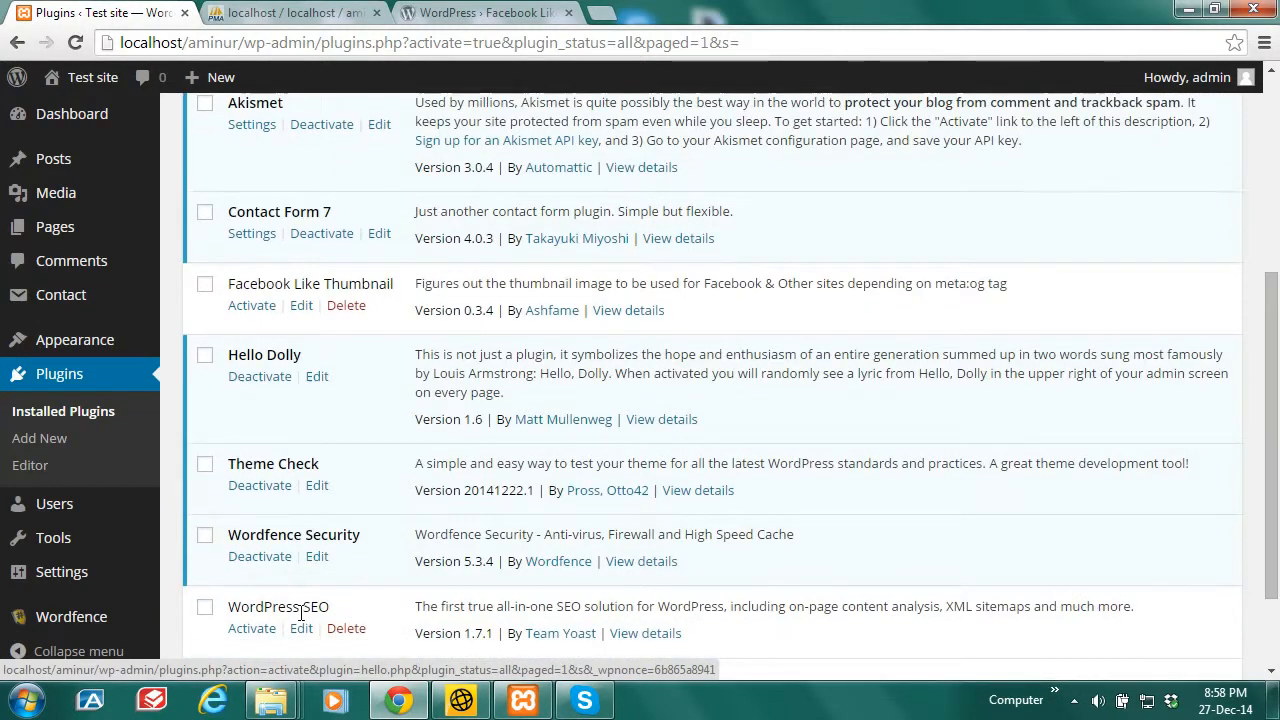
{"action": "left_click_drag", "start_coordinate": [1276, 402], "coordinate": [1276, 262]}
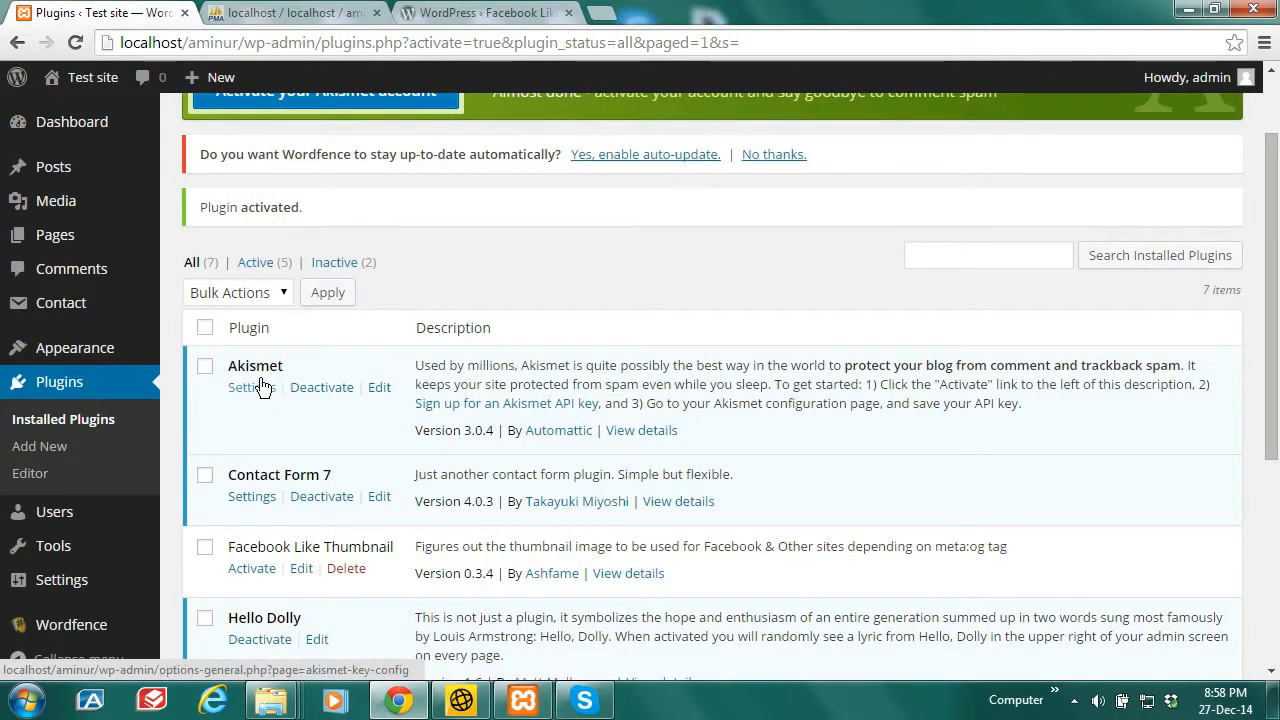
{"action": "scroll", "coordinate": [300, 560], "scroll_direction": "down", "scroll_amount": 3}
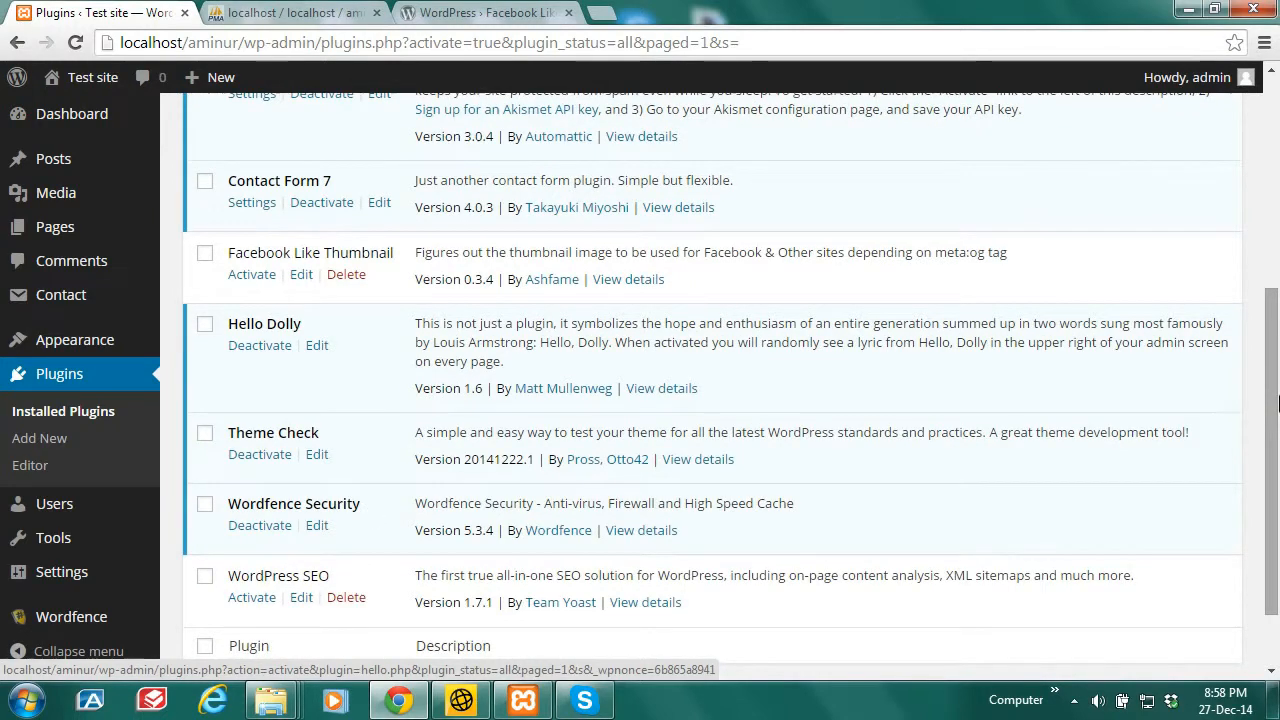
{"action": "scroll", "coordinate": [408, 406], "scroll_direction": "up", "scroll_amount": 3}
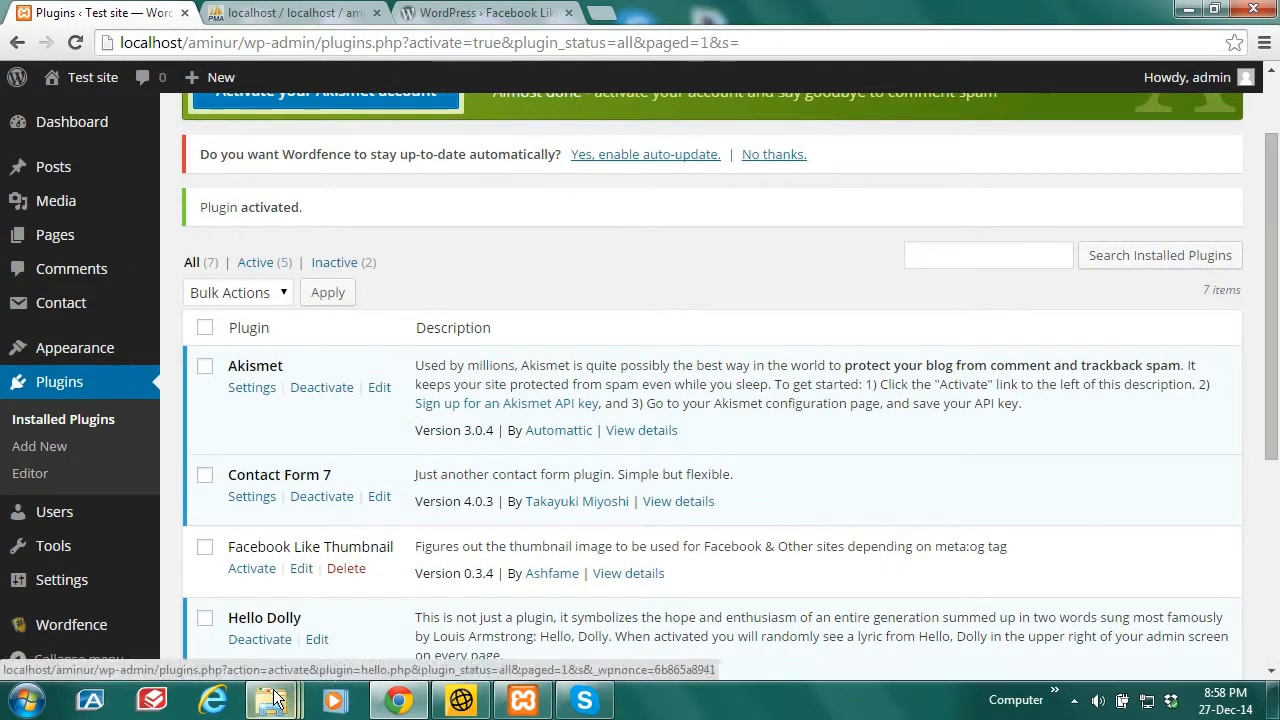
{"action": "mouse_move", "coordinate": [270, 700]}
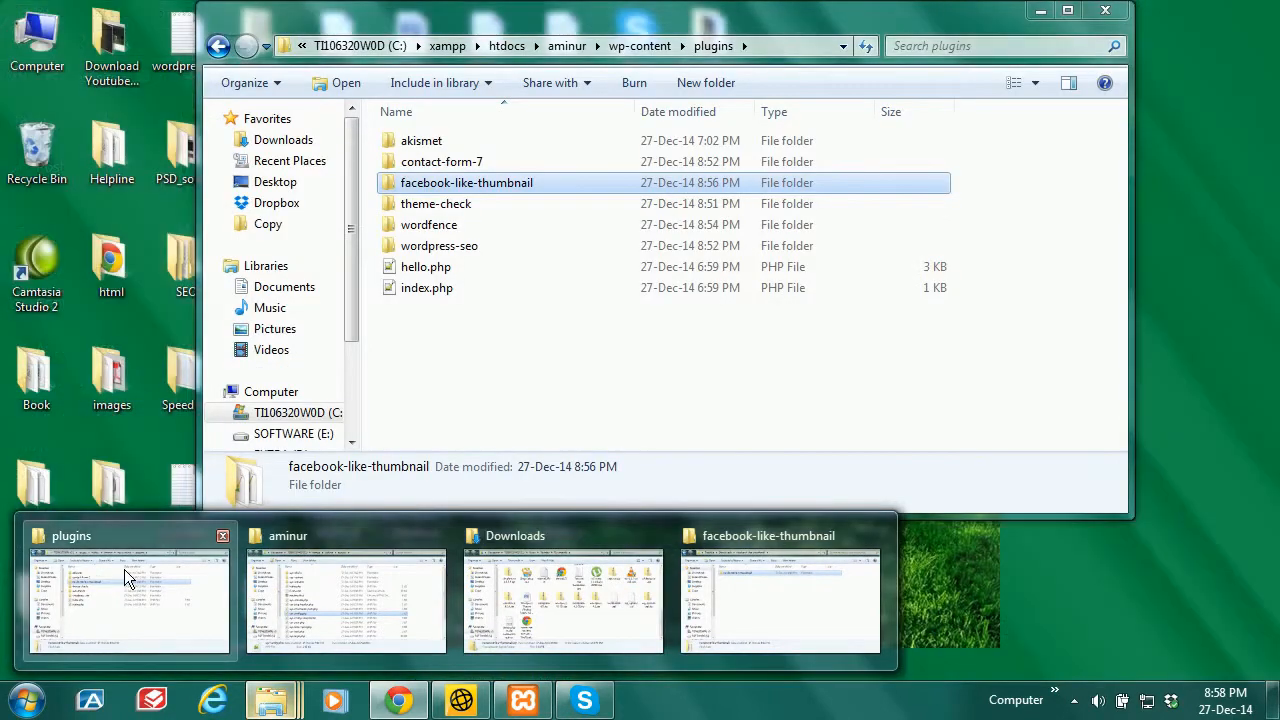
{"action": "left_click", "coordinate": [124, 569]}
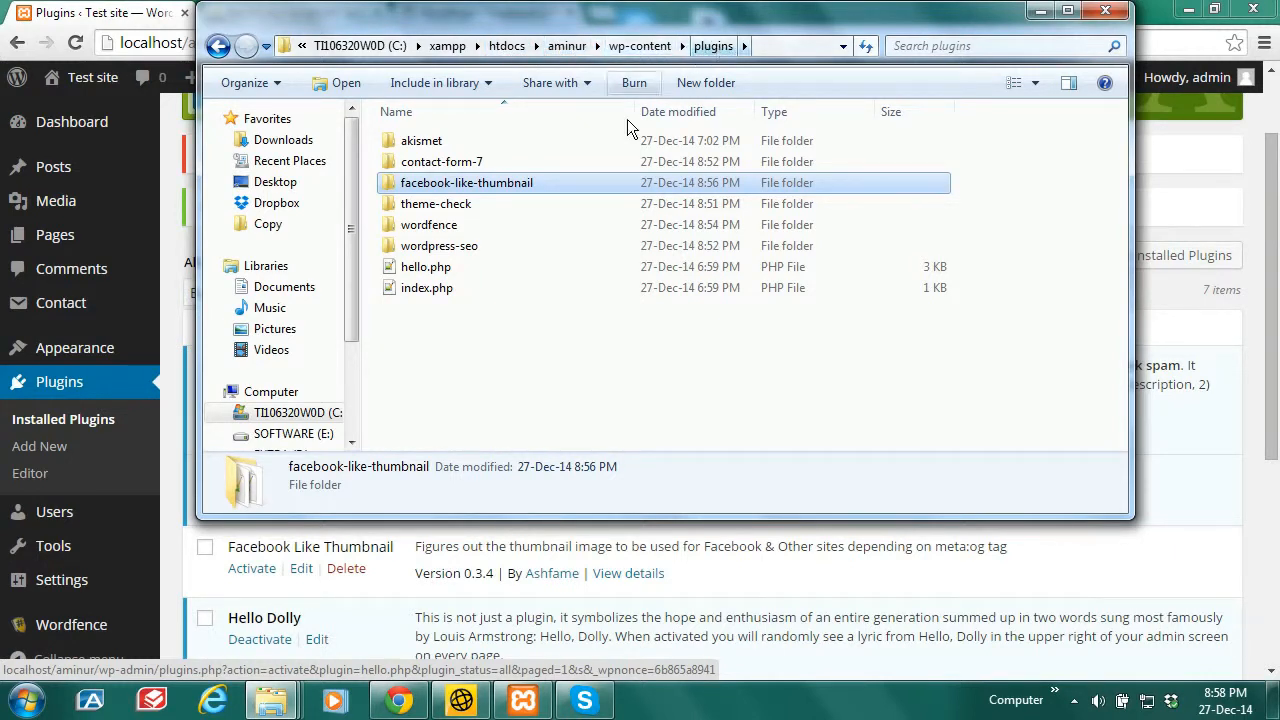
{"action": "left_click", "coordinate": [551, 382]}
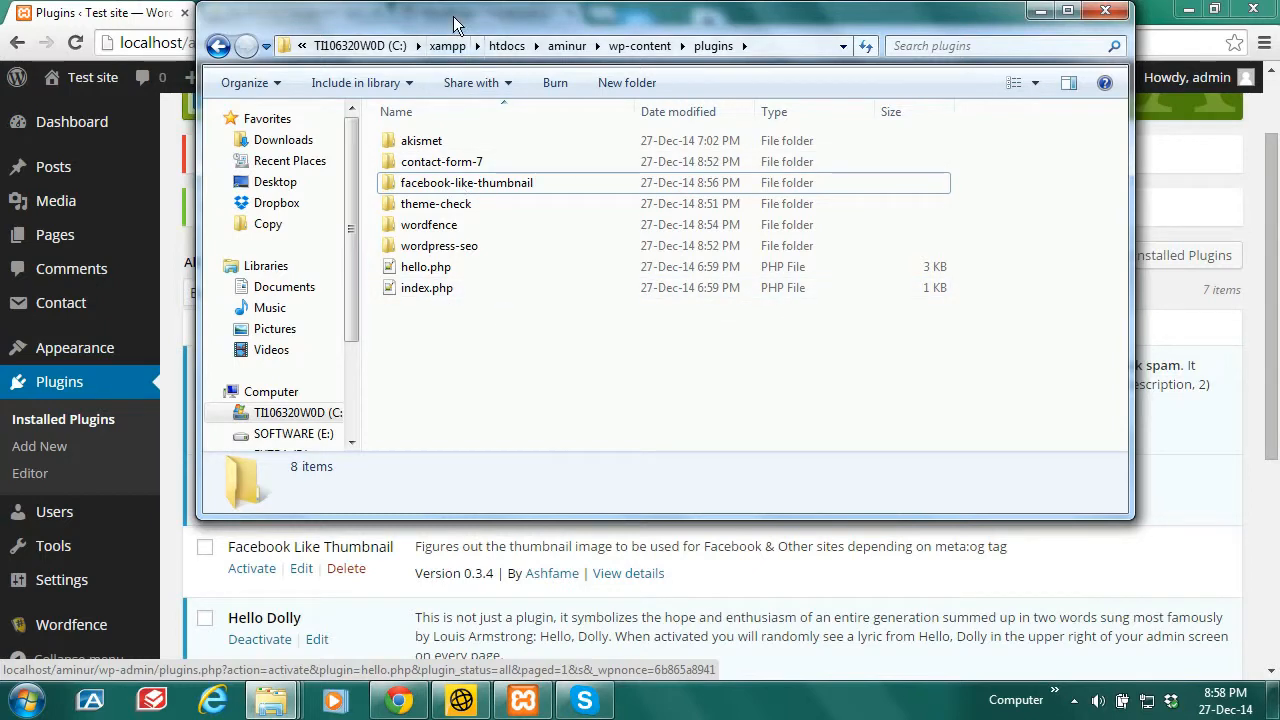
{"action": "left_click_drag", "start_coordinate": [455, 22], "coordinate": [753, 115]}
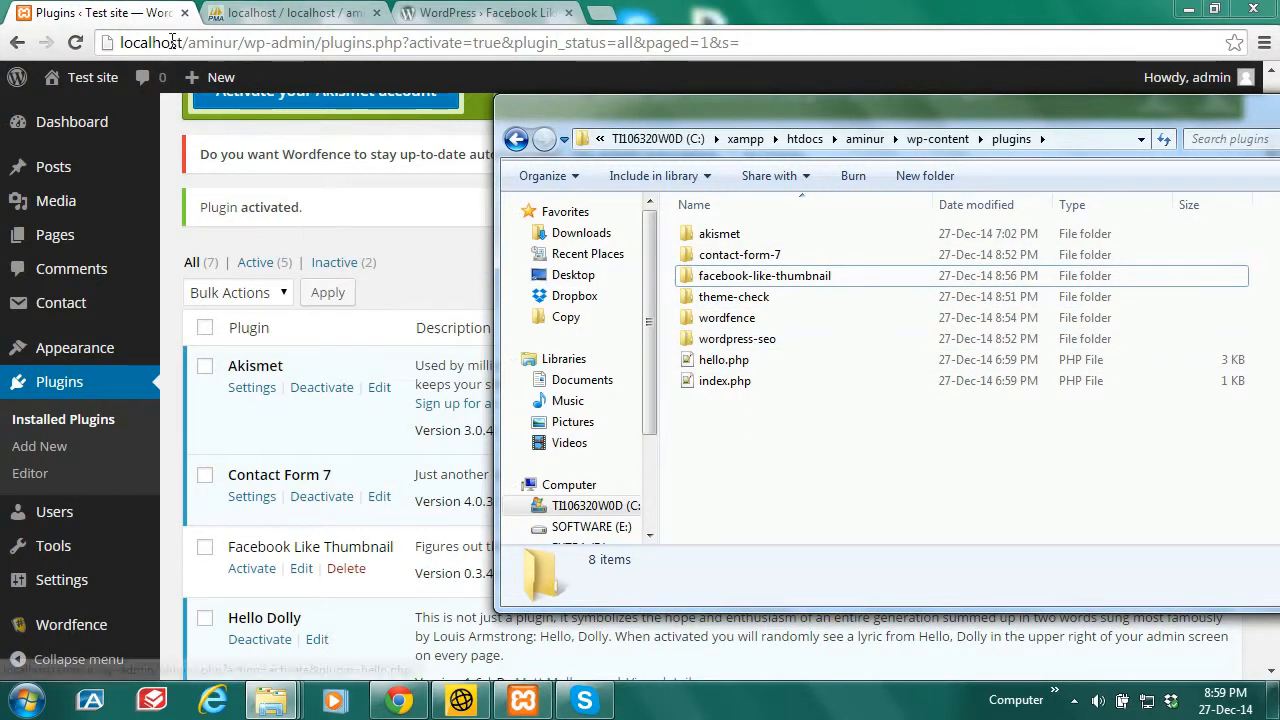
{"action": "left_click", "coordinate": [117, 12]}
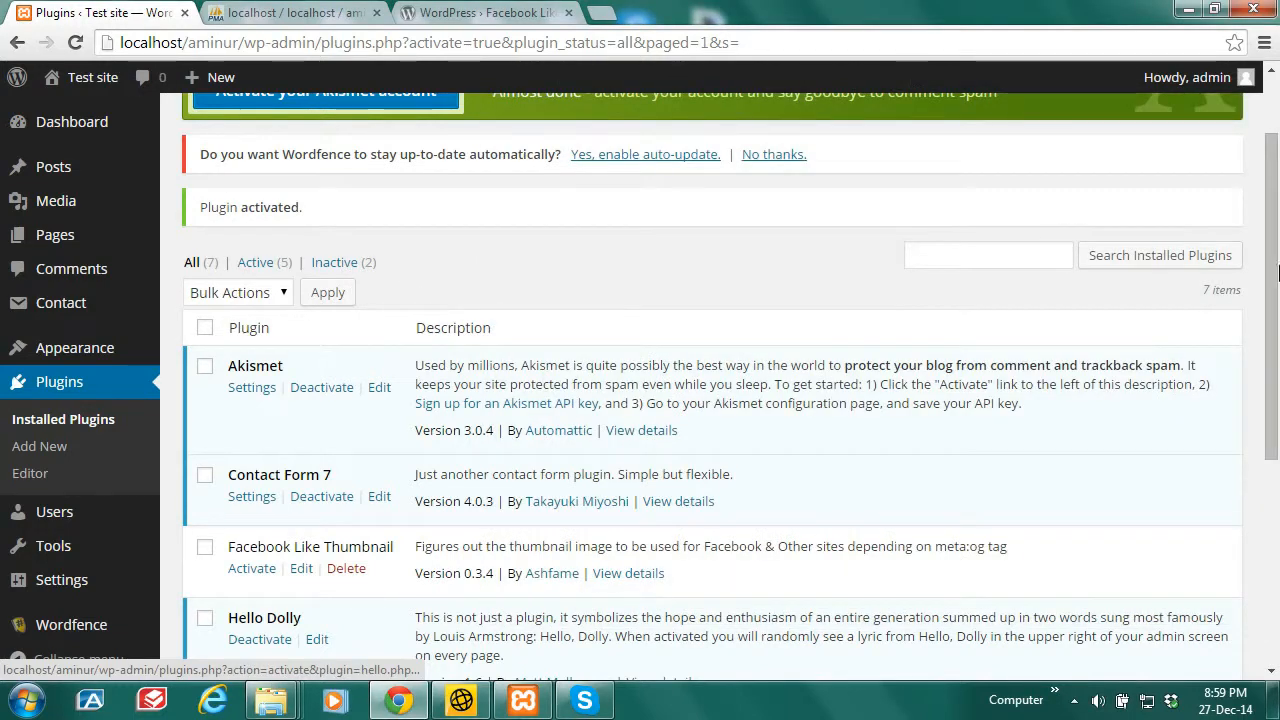
Step: Deactivate and reactivate Akismet, then return to phpMyAdmin's wp_users table for aminur
{"action": "scroll", "coordinate": [927, 416], "scroll_direction": "down", "scroll_amount": 1}
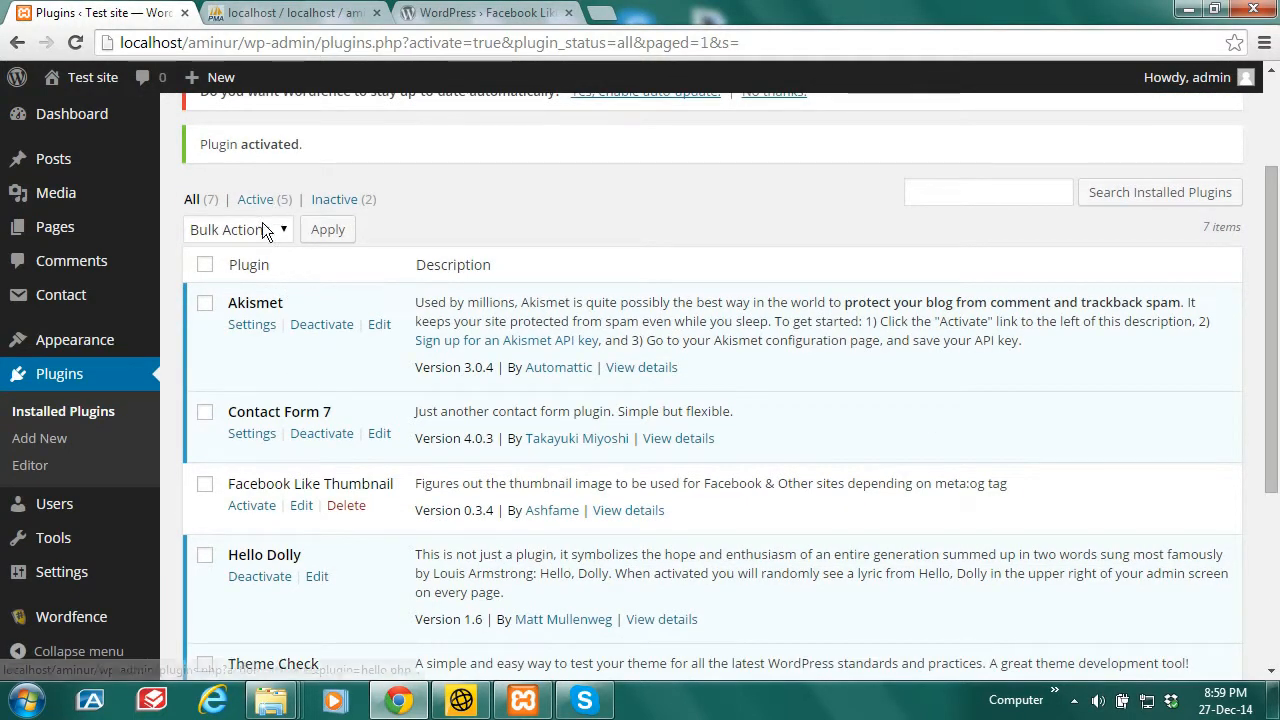
{"action": "left_click", "coordinate": [321, 325]}
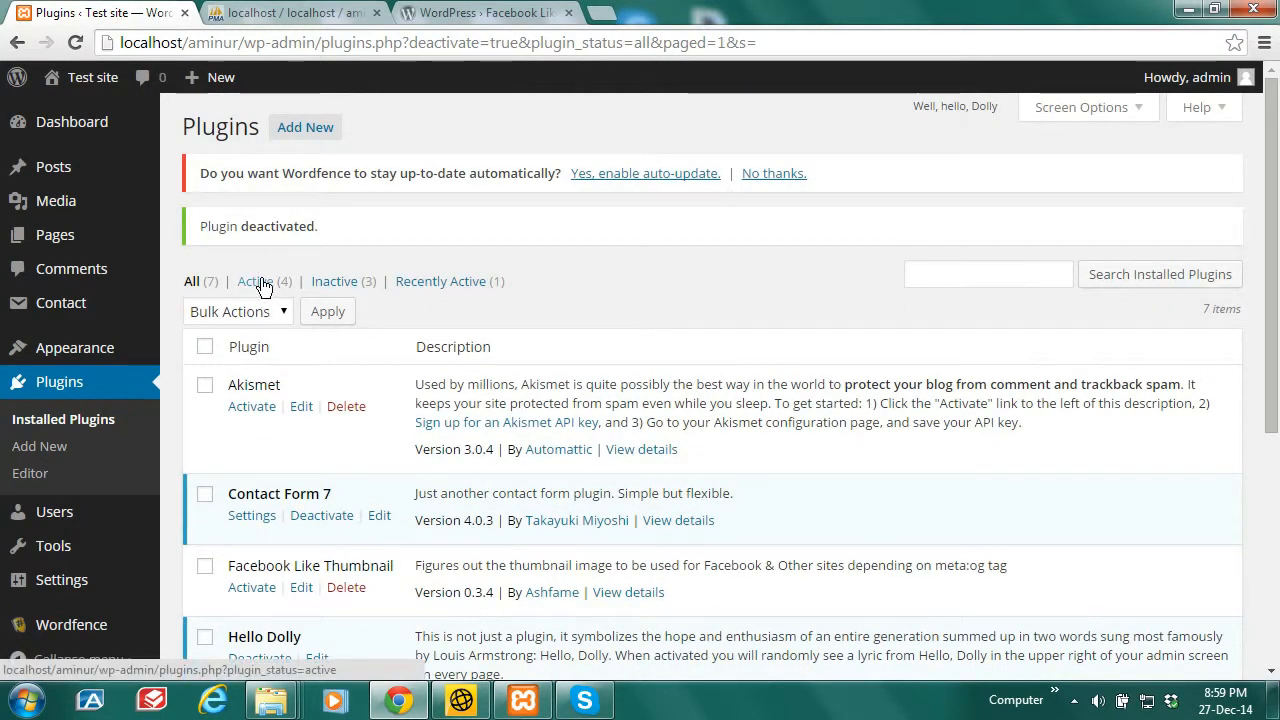
{"action": "left_click", "coordinate": [256, 408]}
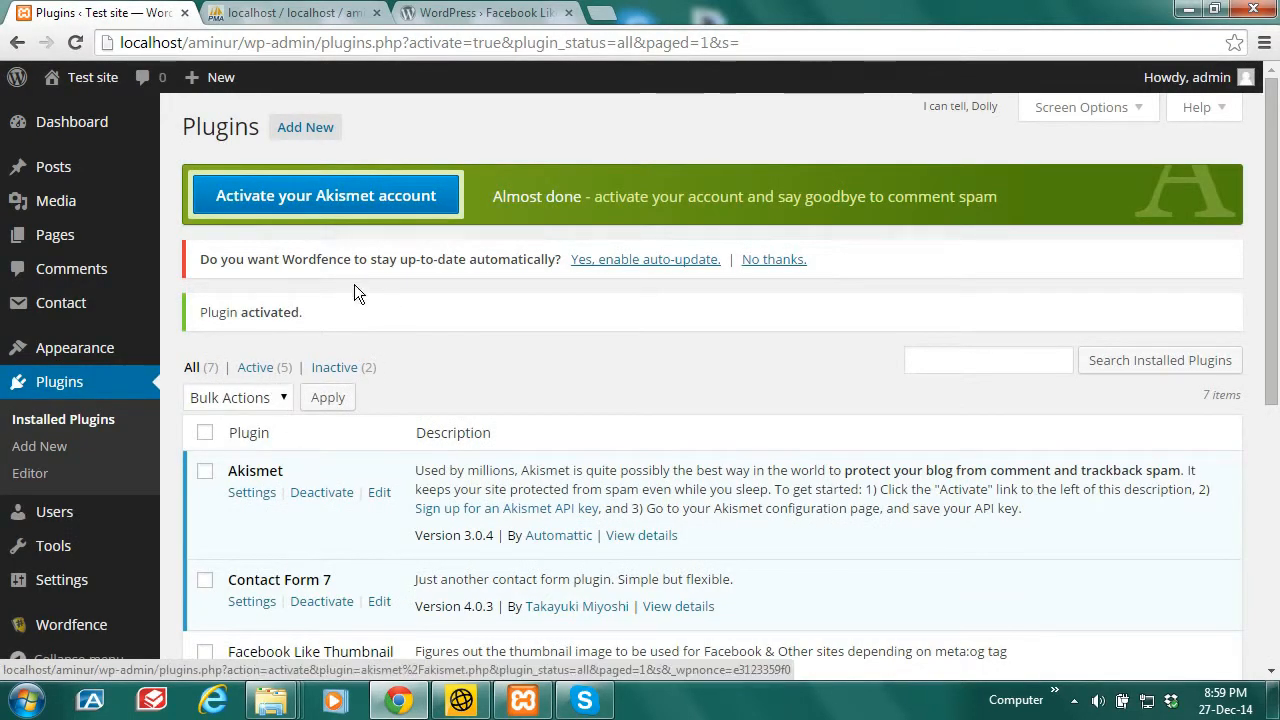
{"action": "mouse_move", "coordinate": [1276, 212]}
{"action": "left_mouse_down"}
{"action": "mouse_move", "coordinate": [1278, 403]}
{"action": "mouse_move", "coordinate": [1276, 220]}
{"action": "left_mouse_up"}
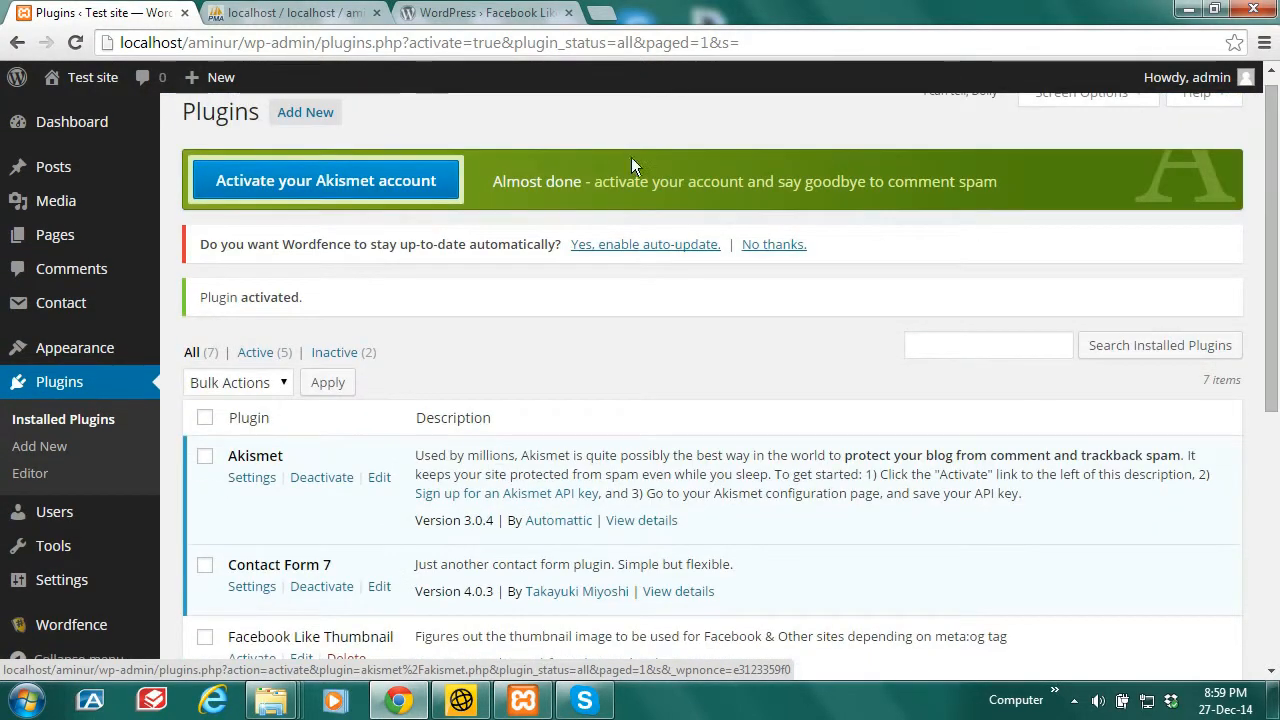
{"action": "left_click", "coordinate": [290, 12]}
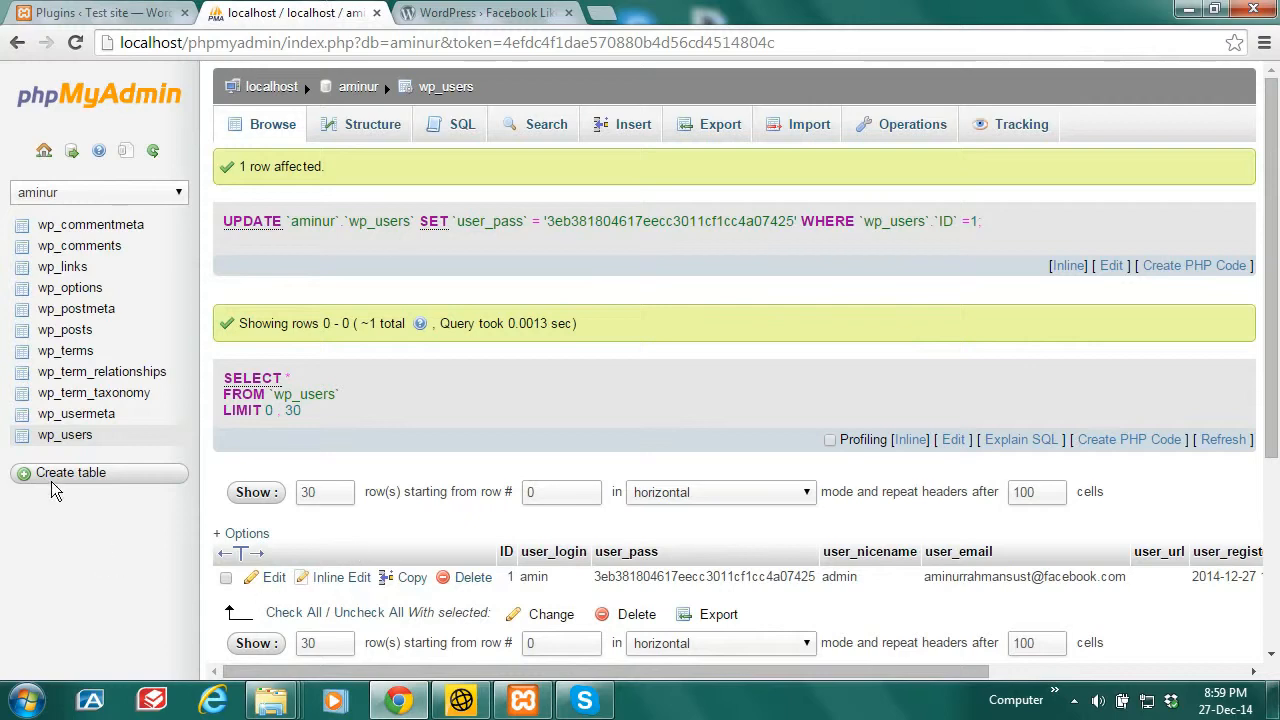
Step: Browse wp_options, then open Visit Site for localhost/aminur/ in a new tab
{"action": "left_click", "coordinate": [85, 288]}
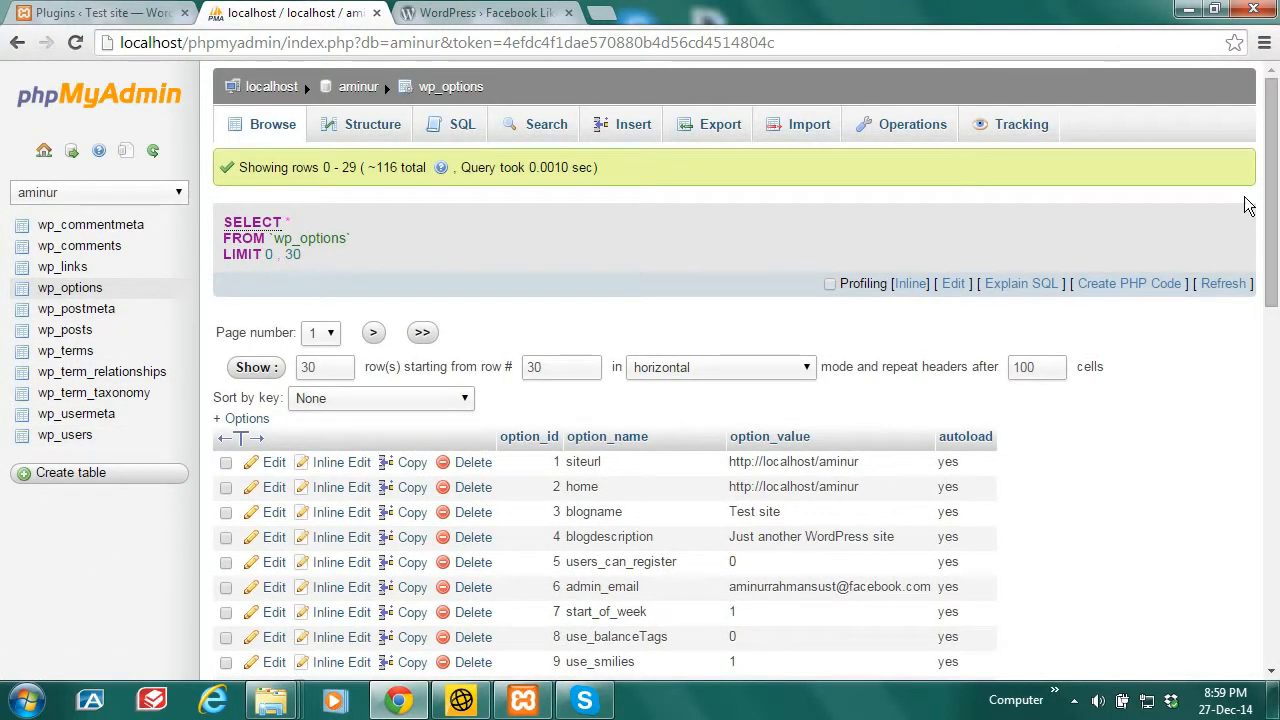
{"action": "left_click_drag", "start_coordinate": [1274, 182], "coordinate": [1273, 204]}
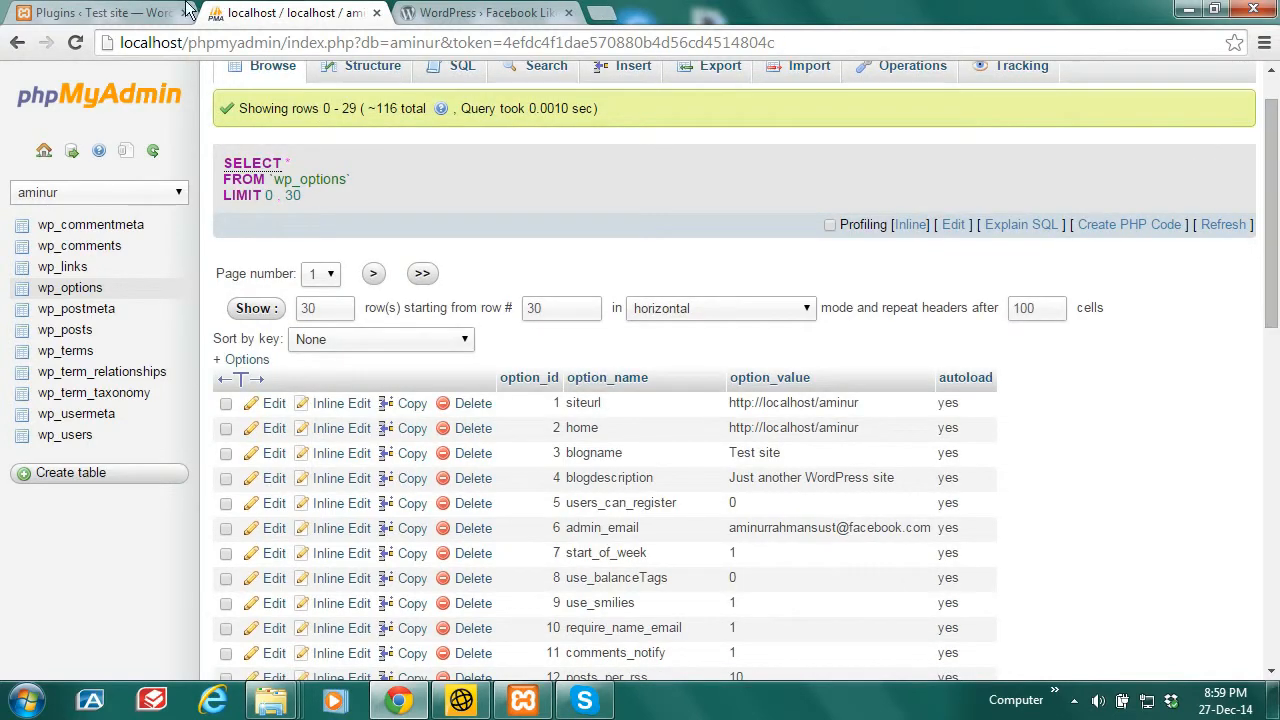
{"action": "left_click", "coordinate": [130, 13]}
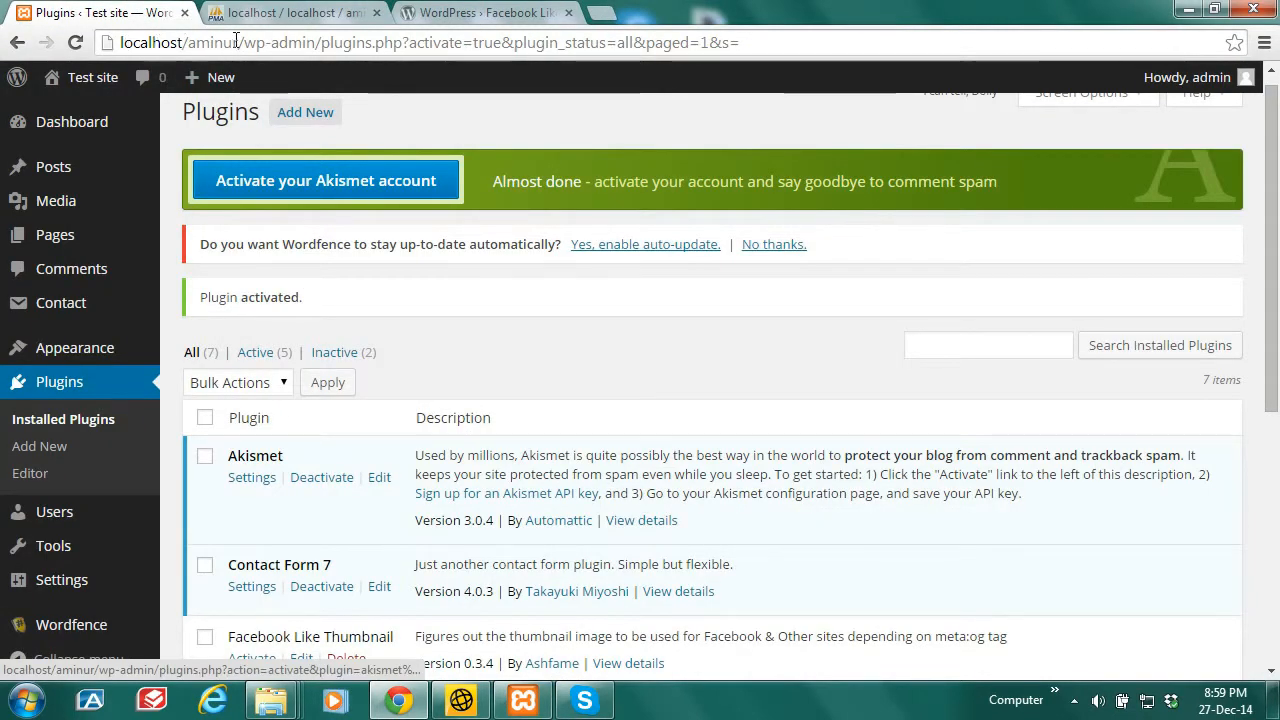
{"action": "left_click_drag", "start_coordinate": [243, 43], "coordinate": [119, 43]}
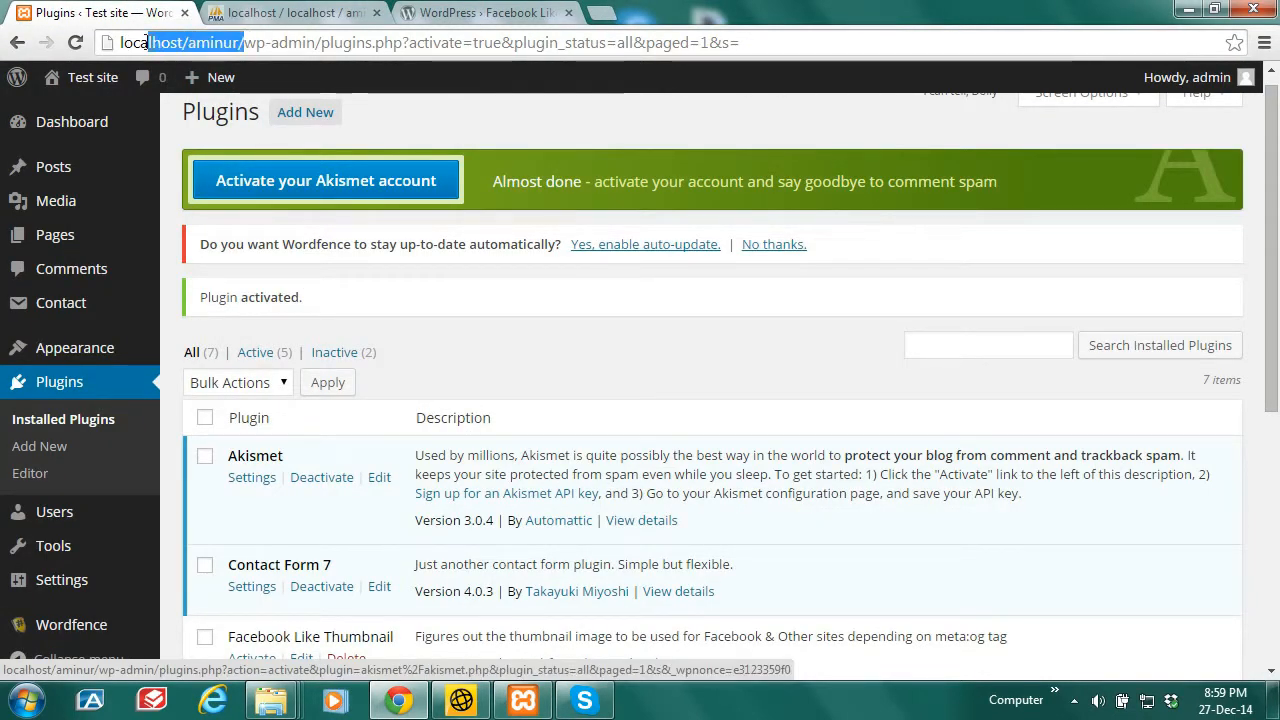
{"action": "mouse_move", "coordinate": [96, 85]}
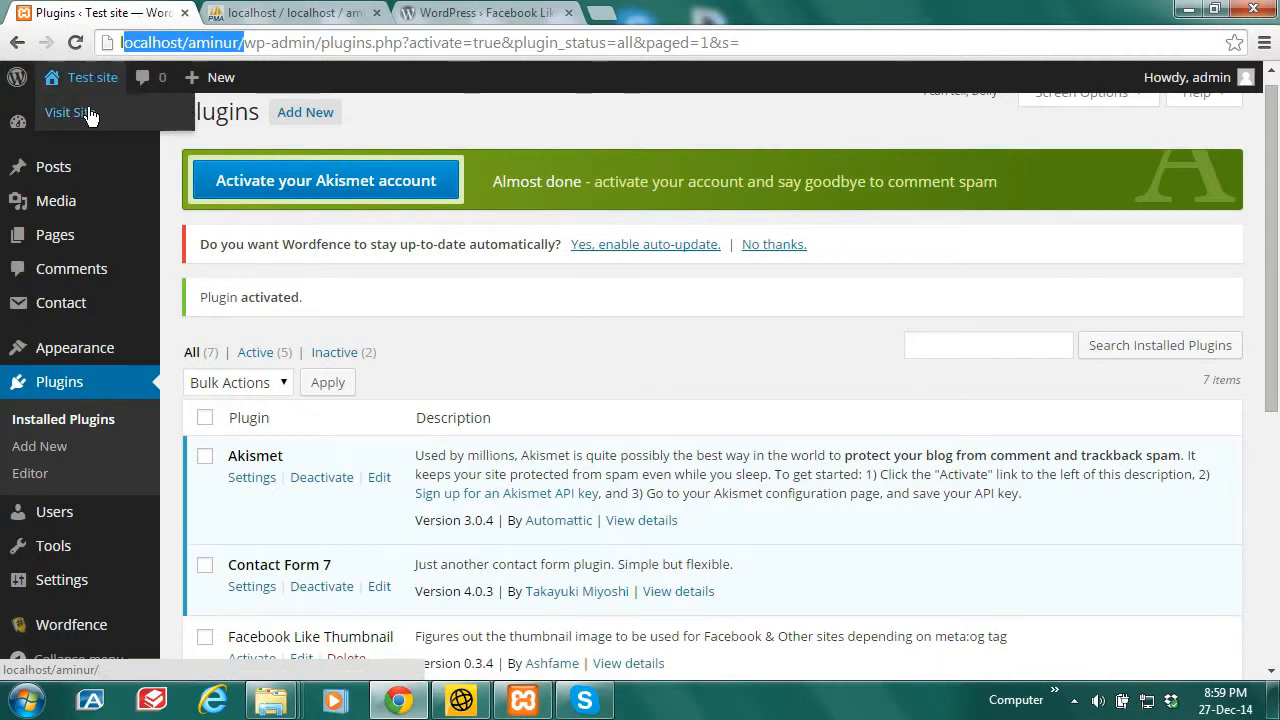
{"action": "right_click", "coordinate": [87, 110]}
{"action": "left_click", "coordinate": [166, 123]}
Step: View the Test site front page with its Hello world! post, then return to wp_options
{"action": "left_click", "coordinate": [297, 14]}
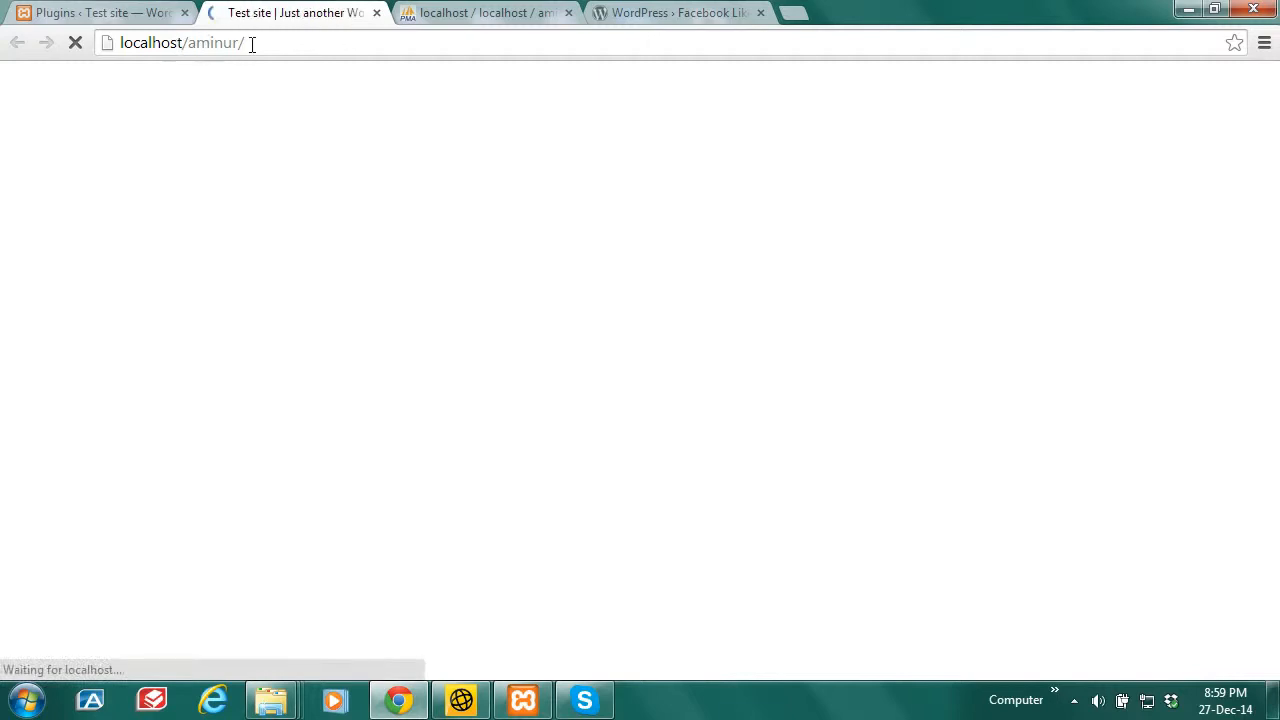
{"action": "left_click", "coordinate": [483, 12]}
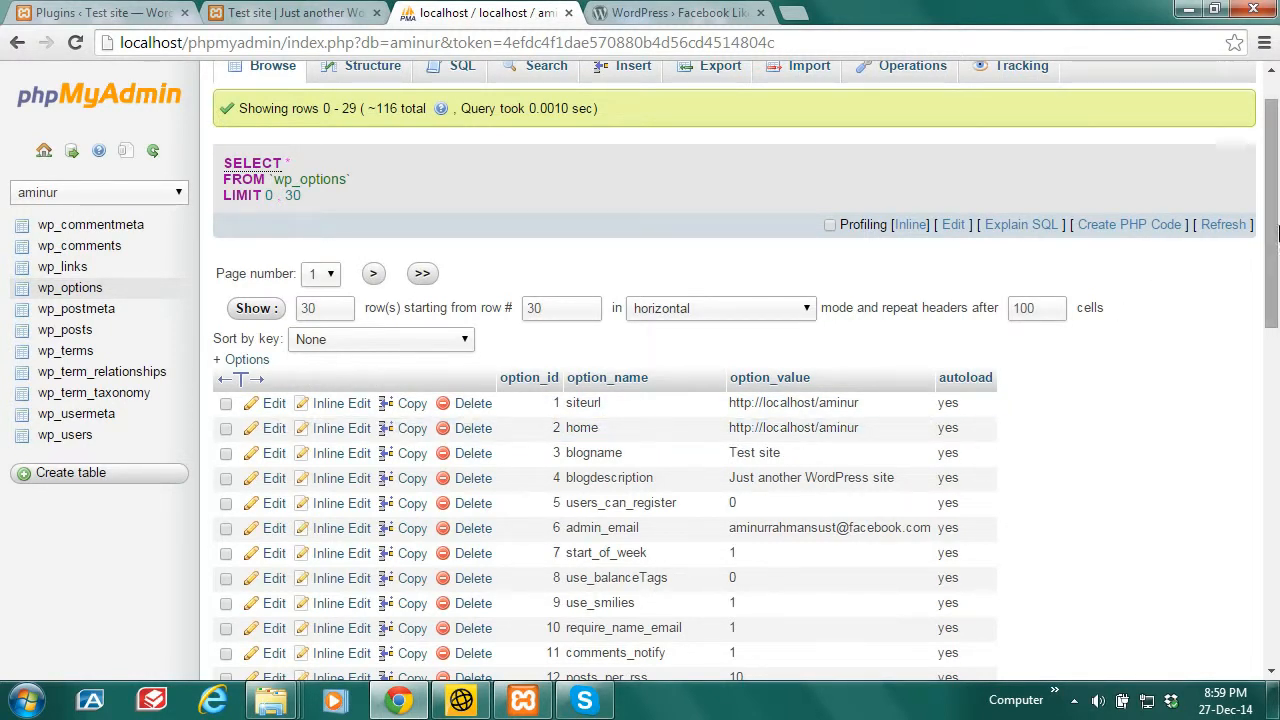
Step: Show wp_options page two with active_plugins, template and stylesheet rows, then return to Plugins
{"action": "left_click_drag", "start_coordinate": [1277, 228], "coordinate": [1278, 369]}
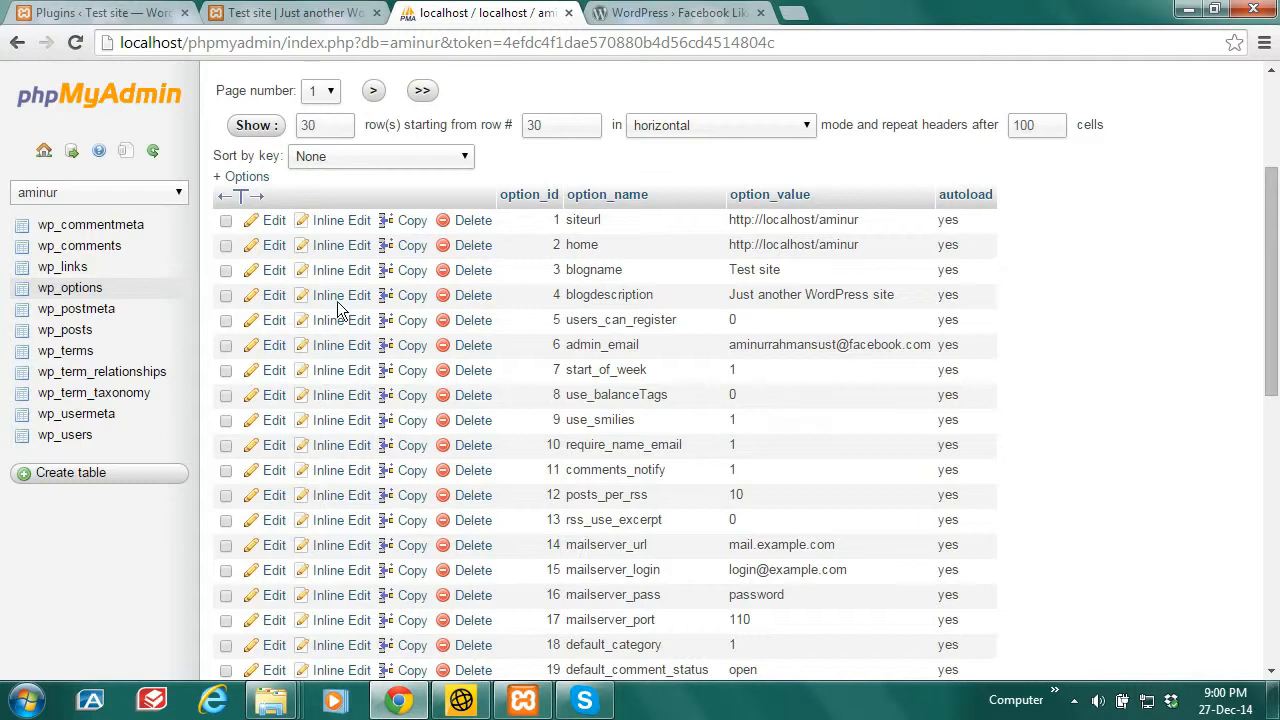
{"action": "left_click", "coordinate": [373, 92]}
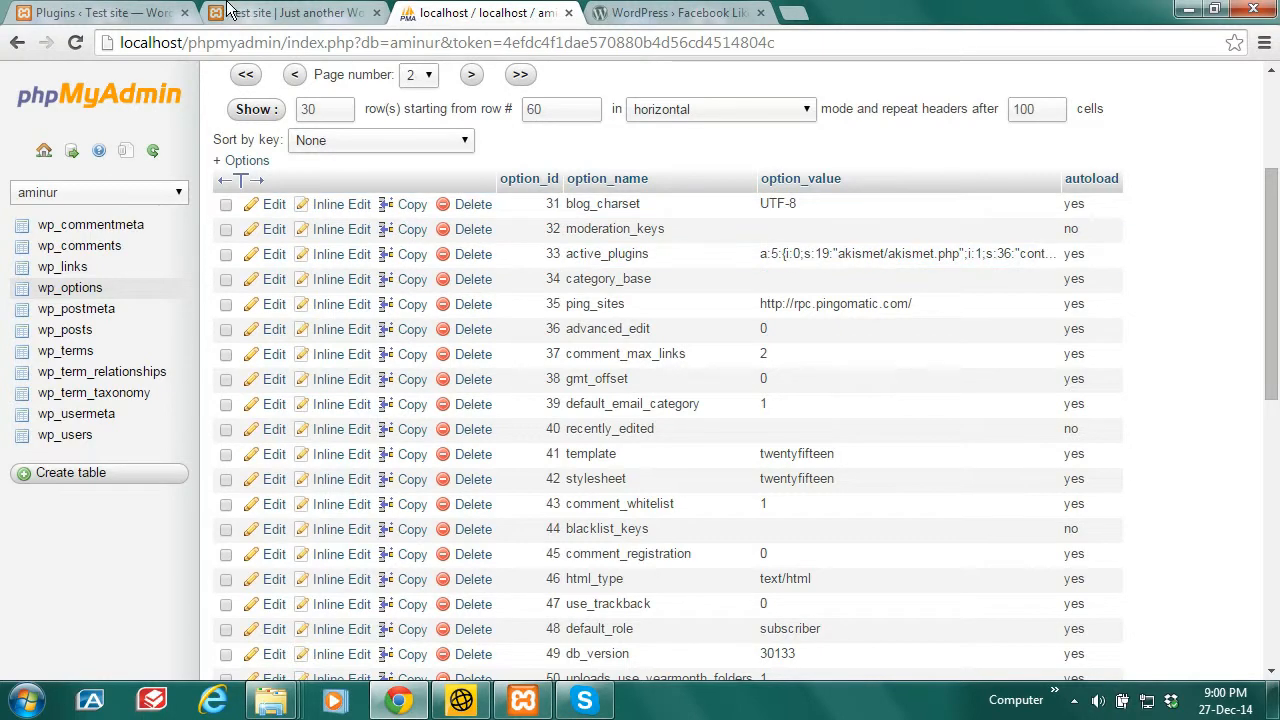
{"action": "left_click", "coordinate": [100, 12]}
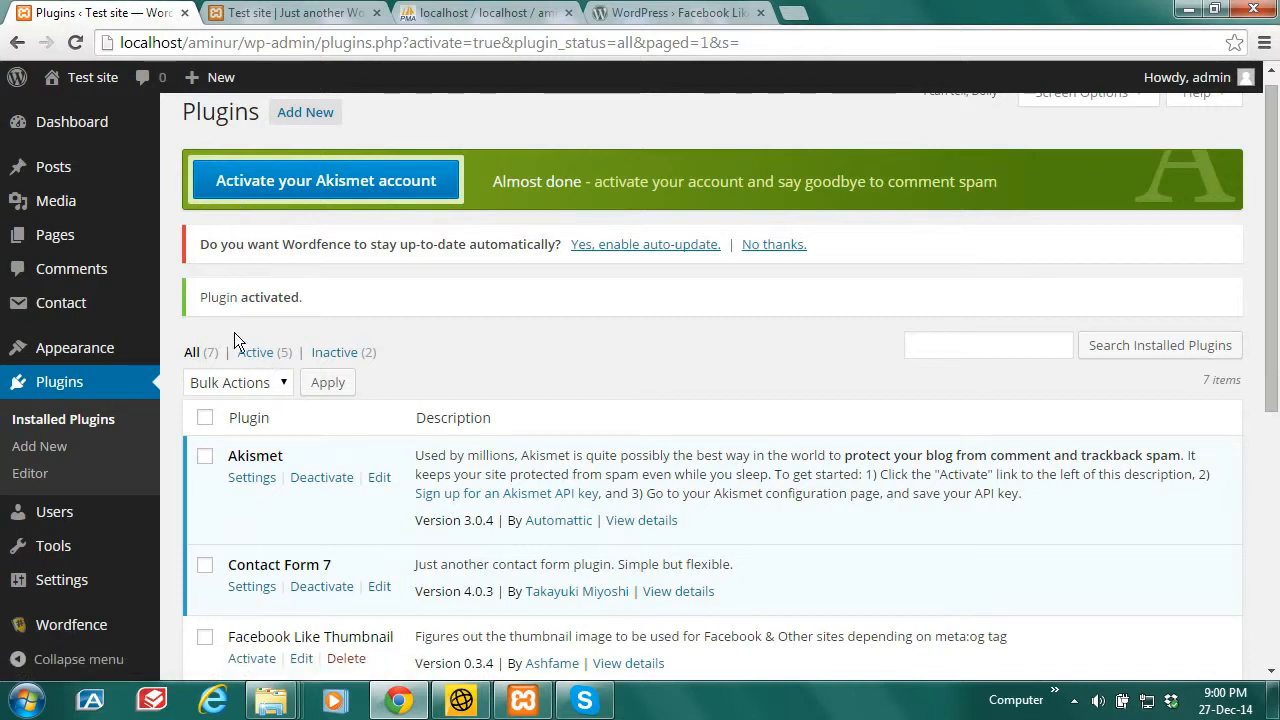
Step: Reload the plugins list showing 5 active of 7, then switch back to wp_options page two
{"action": "left_click", "coordinate": [60, 384]}
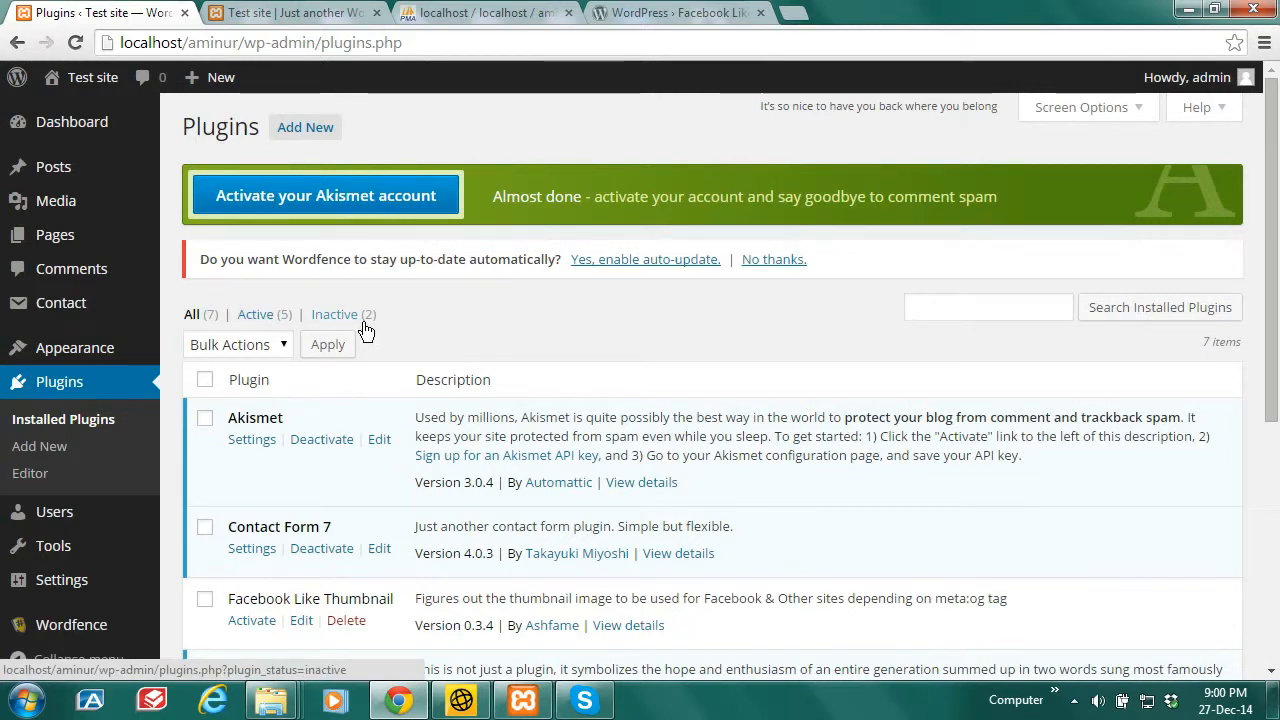
{"action": "left_click", "coordinate": [470, 12]}
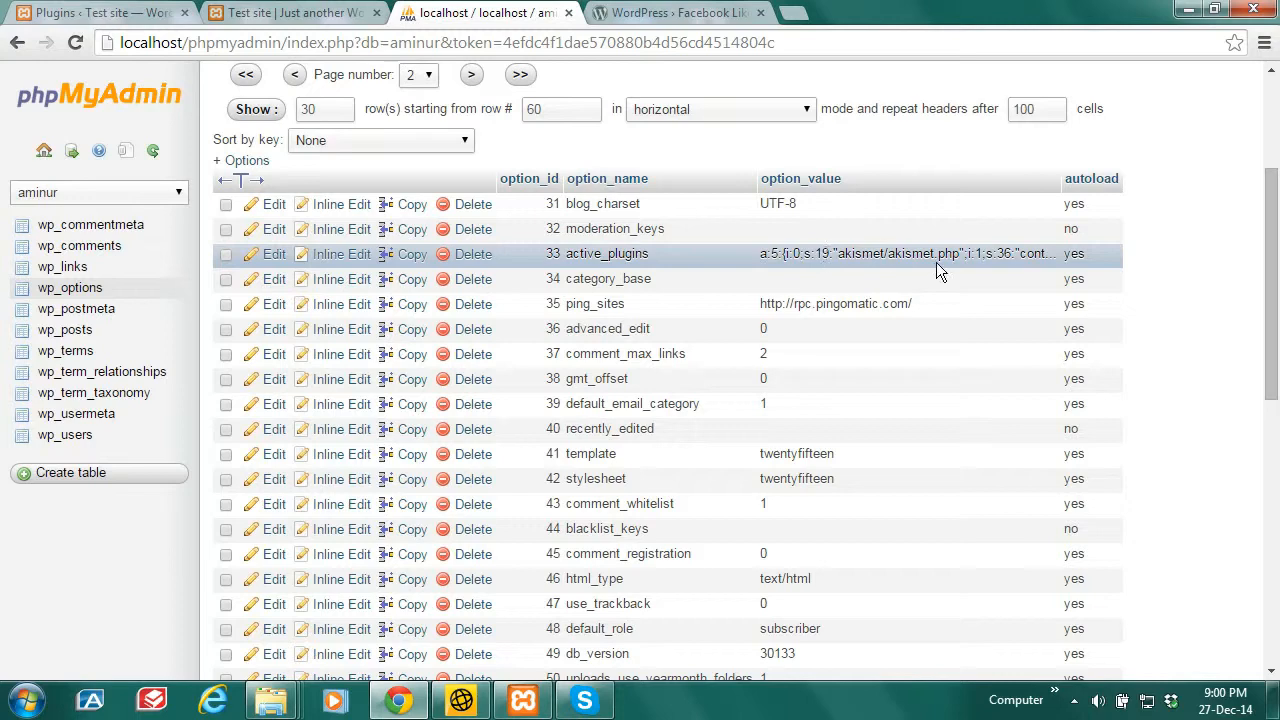
Step: Edit active_plugins row 33 and highlight its Akismet and Contact Form 7 entries in the serialized value
{"action": "left_click", "coordinate": [272, 257]}
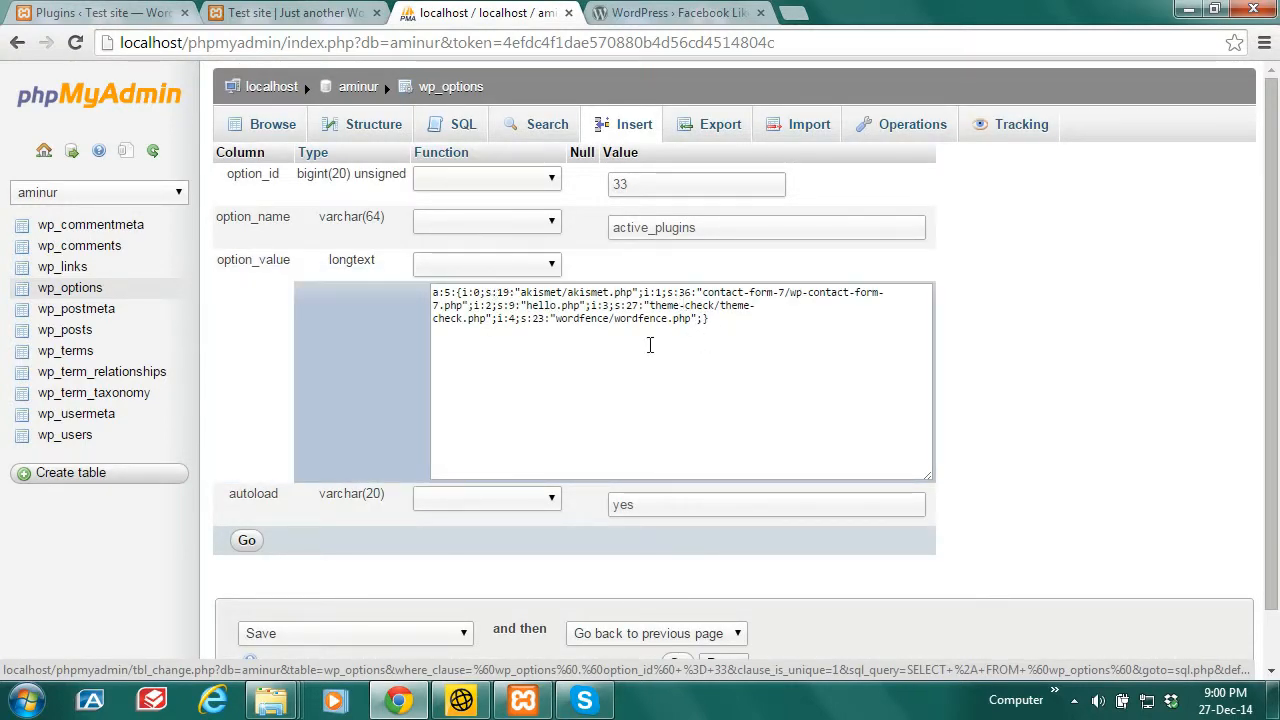
{"action": "left_click", "coordinate": [465, 292]}
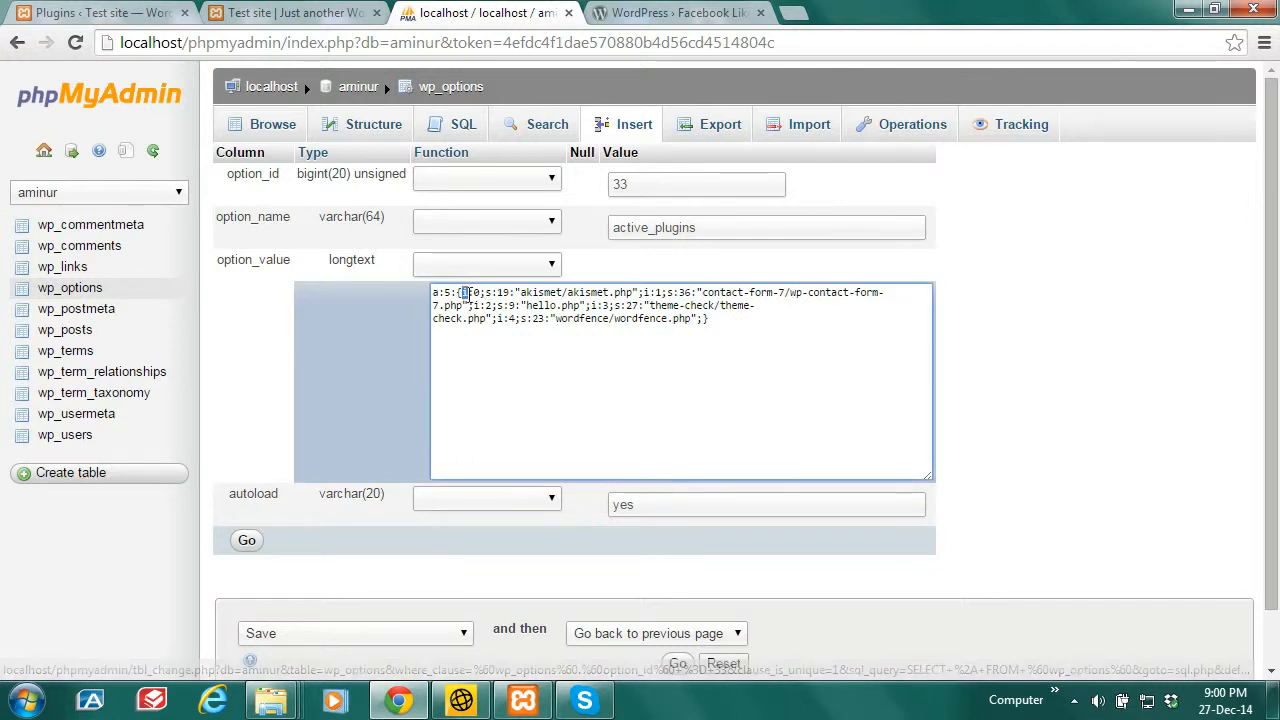
{"action": "left_click_drag", "start_coordinate": [465, 292], "coordinate": [645, 293]}
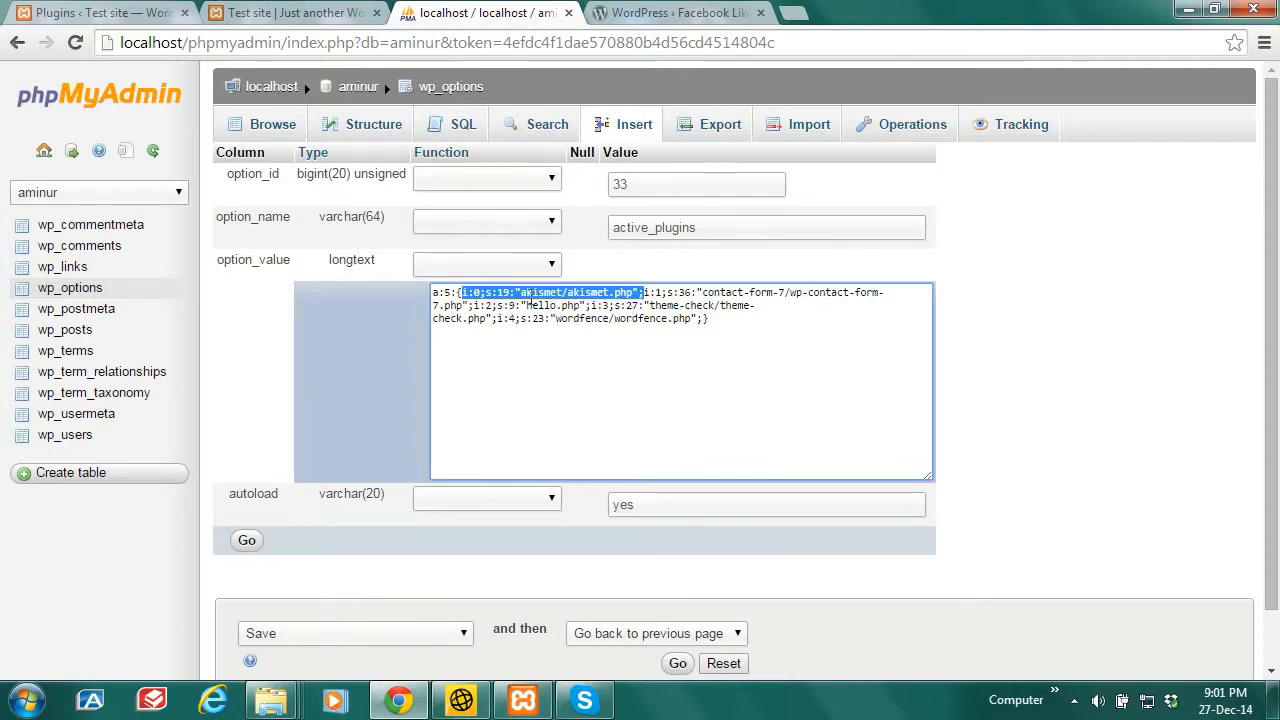
{"action": "left_click", "coordinate": [645, 347]}
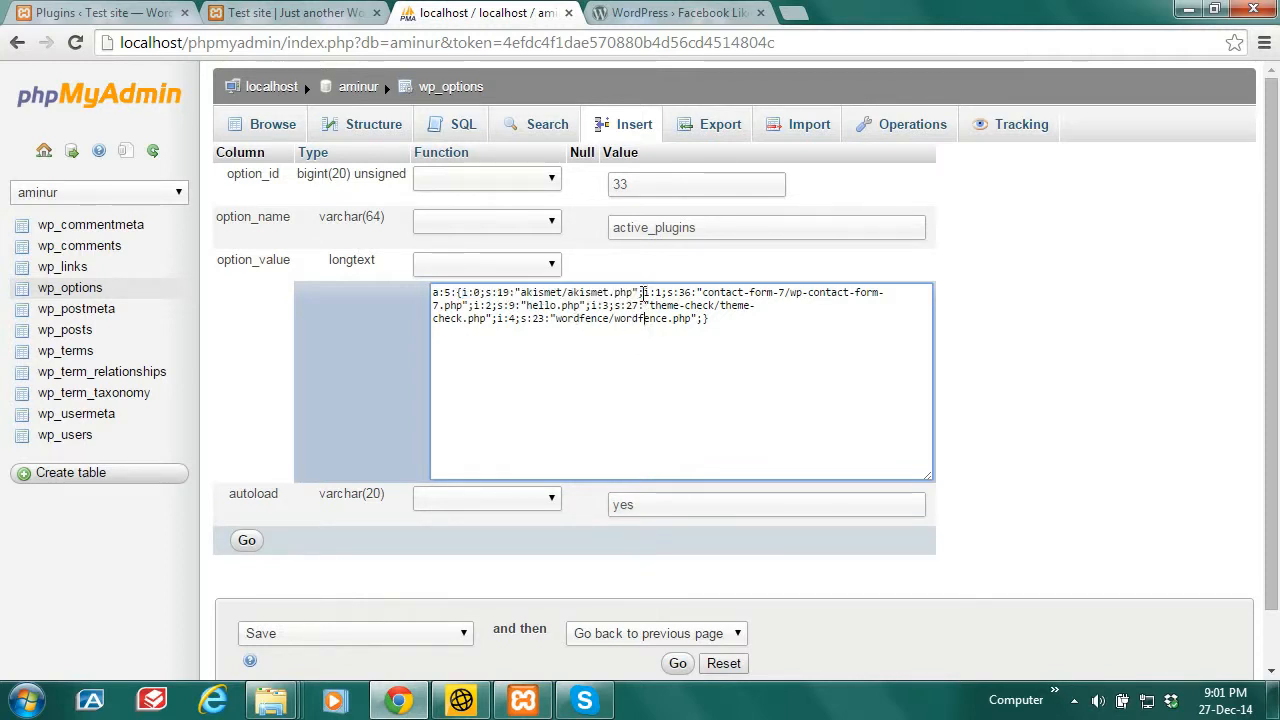
{"action": "left_click_drag", "start_coordinate": [645, 297], "coordinate": [472, 305]}
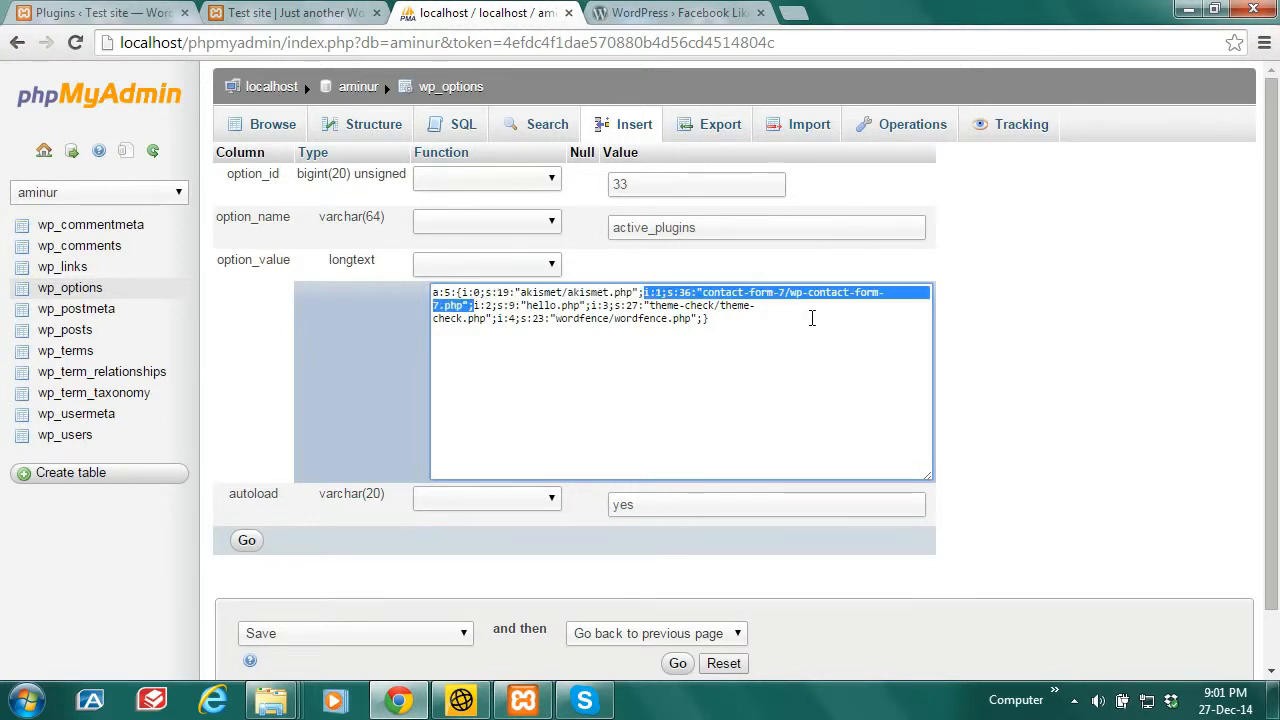
{"action": "left_click", "coordinate": [657, 394]}
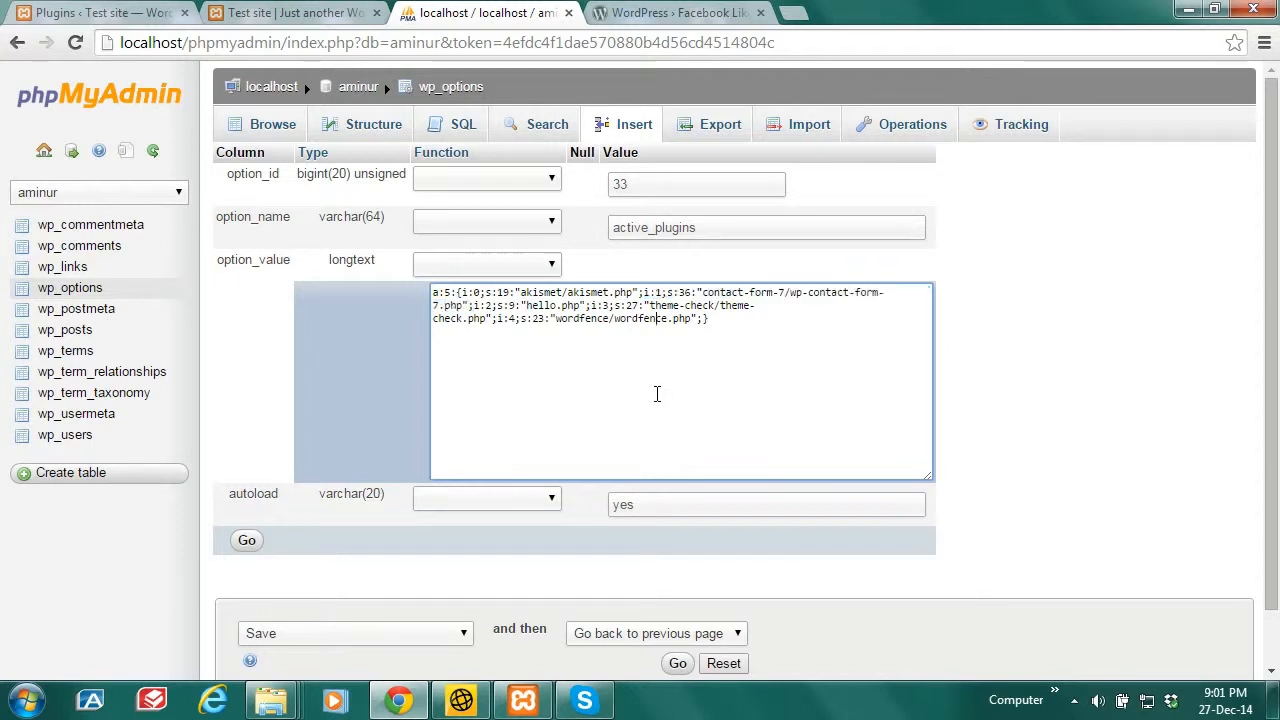
Step: Change the plugin count from a:5 to a:4 and delete the Contact Form 7 entry
{"action": "double_click", "coordinate": [447, 292]}
{"action": "type", "text": "4"}
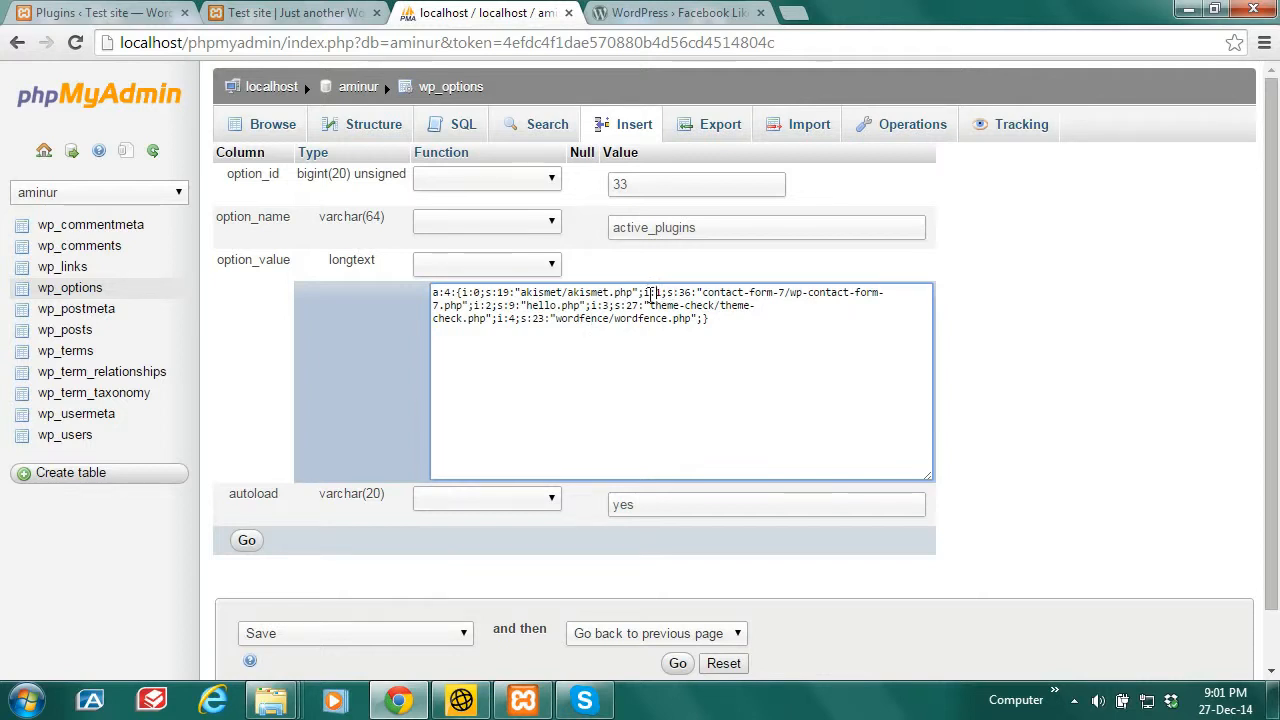
{"action": "left_click_drag", "start_coordinate": [644, 292], "coordinate": [473, 300]}
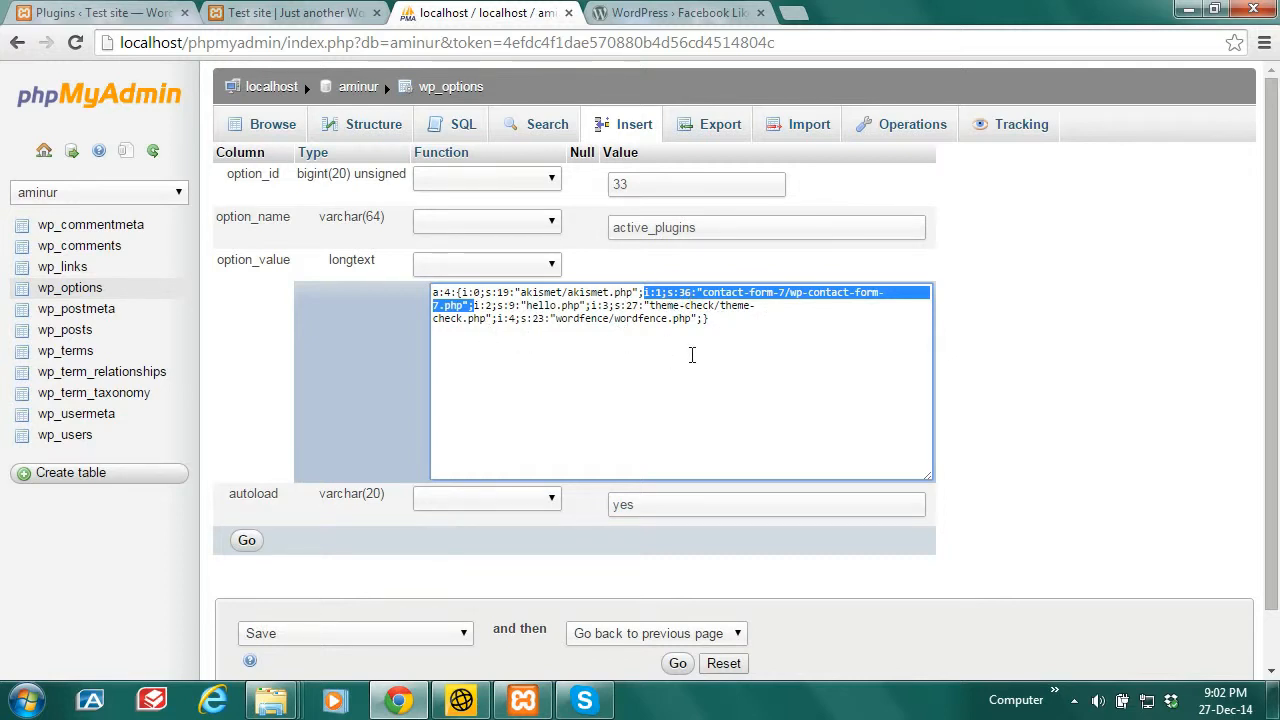
{"action": "right_click", "coordinate": [738, 292]}
{"action": "left_click", "coordinate": [794, 452]}
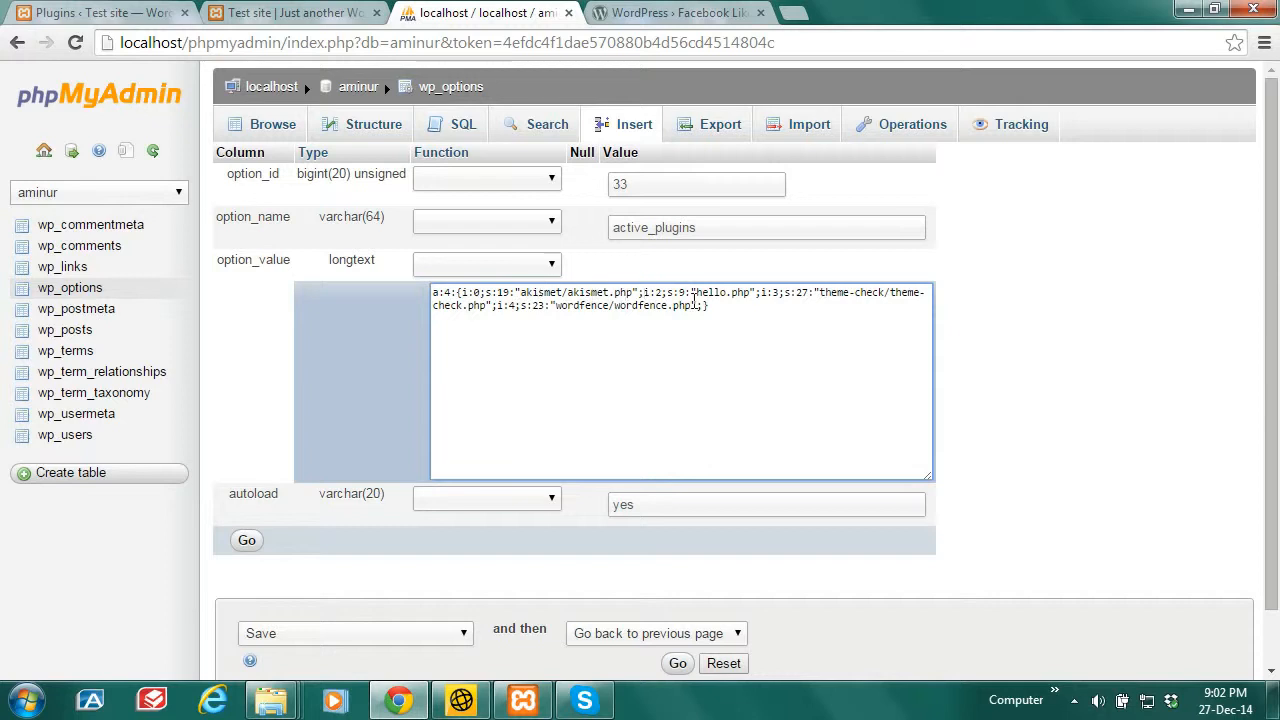
Step: Renumber the remaining entries, Hello Dolly from i:2 to i:1, then review theme-check and wordfence indexes
{"action": "double_click", "coordinate": [659, 292]}
{"action": "type", "text": "1"}
{"action": "double_click", "coordinate": [773, 292]}
{"action": "left_click_drag", "start_coordinate": [459, 292], "coordinate": [498, 305]}
{"action": "left_click", "coordinate": [782, 308]}
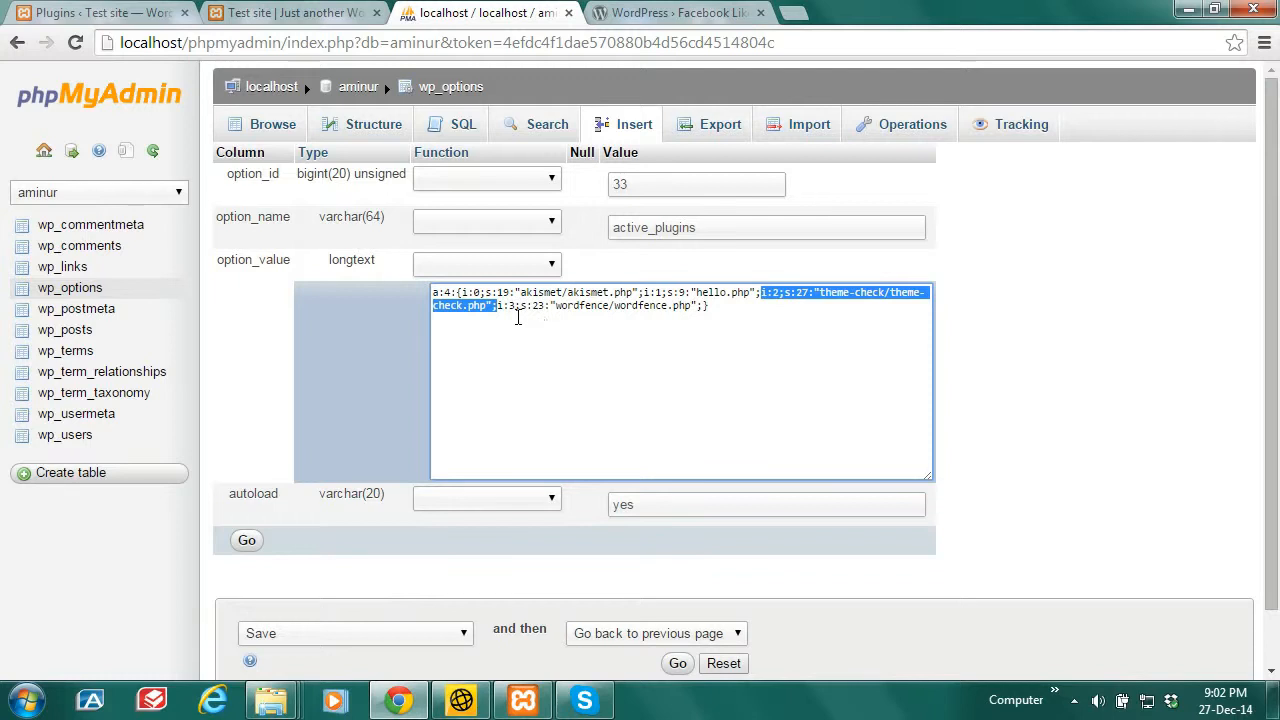
{"action": "left_click", "coordinate": [517, 316]}
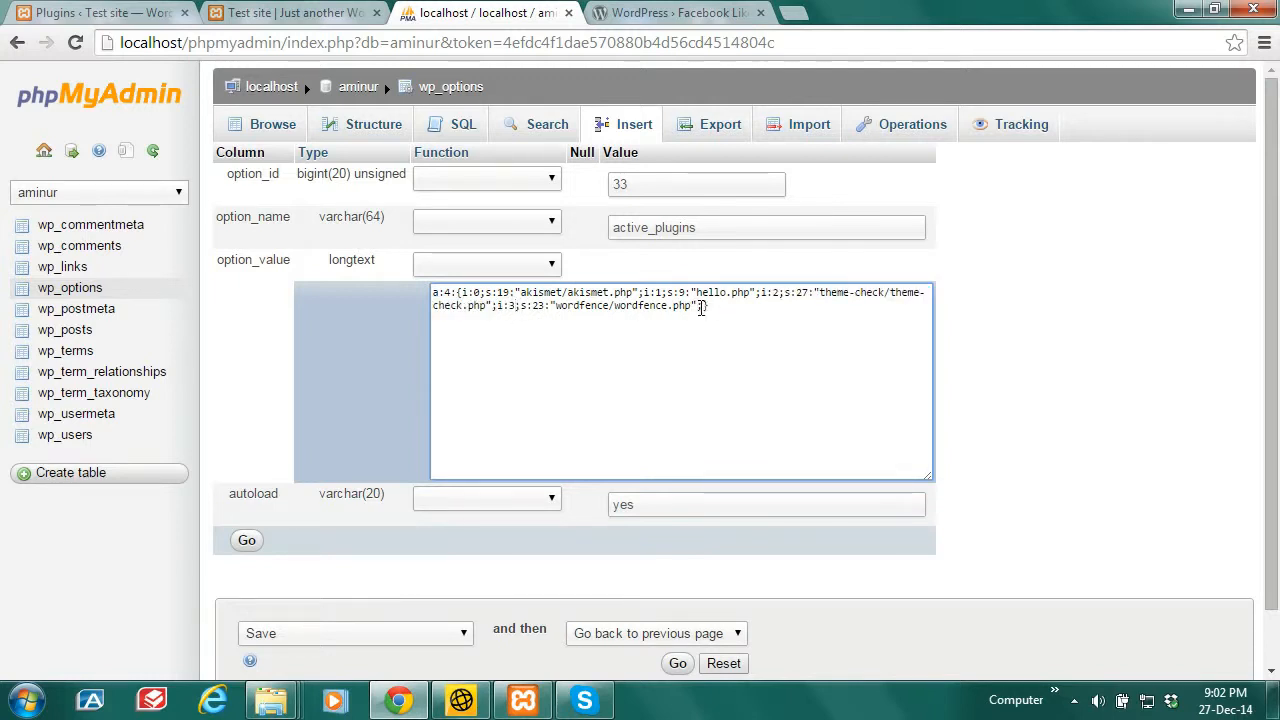
{"action": "left_click_drag", "start_coordinate": [704, 307], "coordinate": [498, 305]}
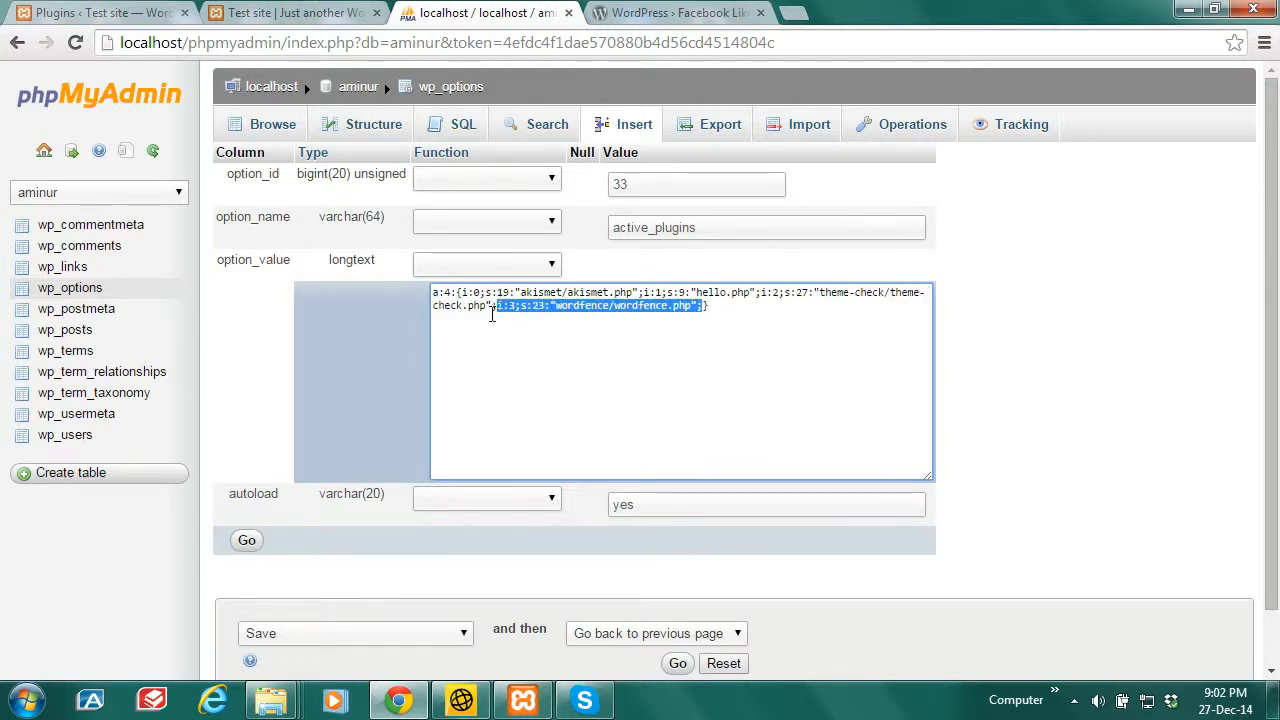
{"action": "left_click", "coordinate": [632, 305]}
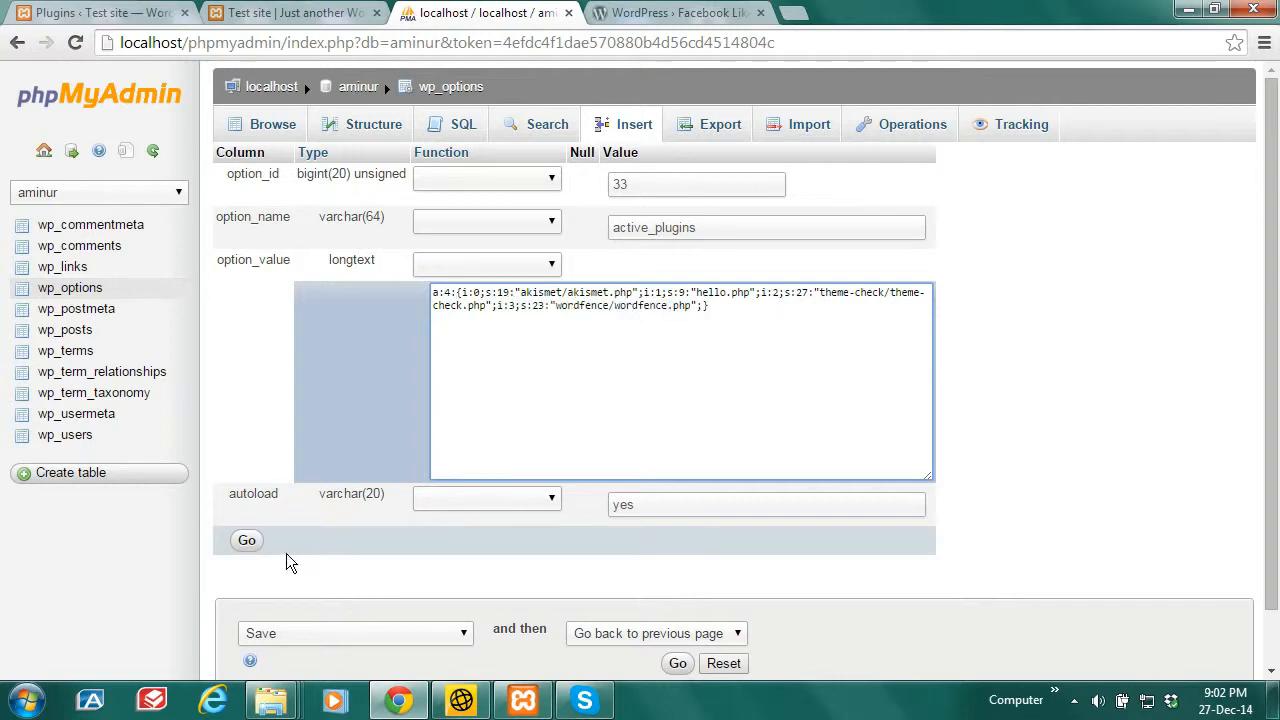
Step: Save the a:4 active_plugins value, dismiss the disk-usage alert, and go back to WordPress Plugins
{"action": "left_click", "coordinate": [246, 540]}
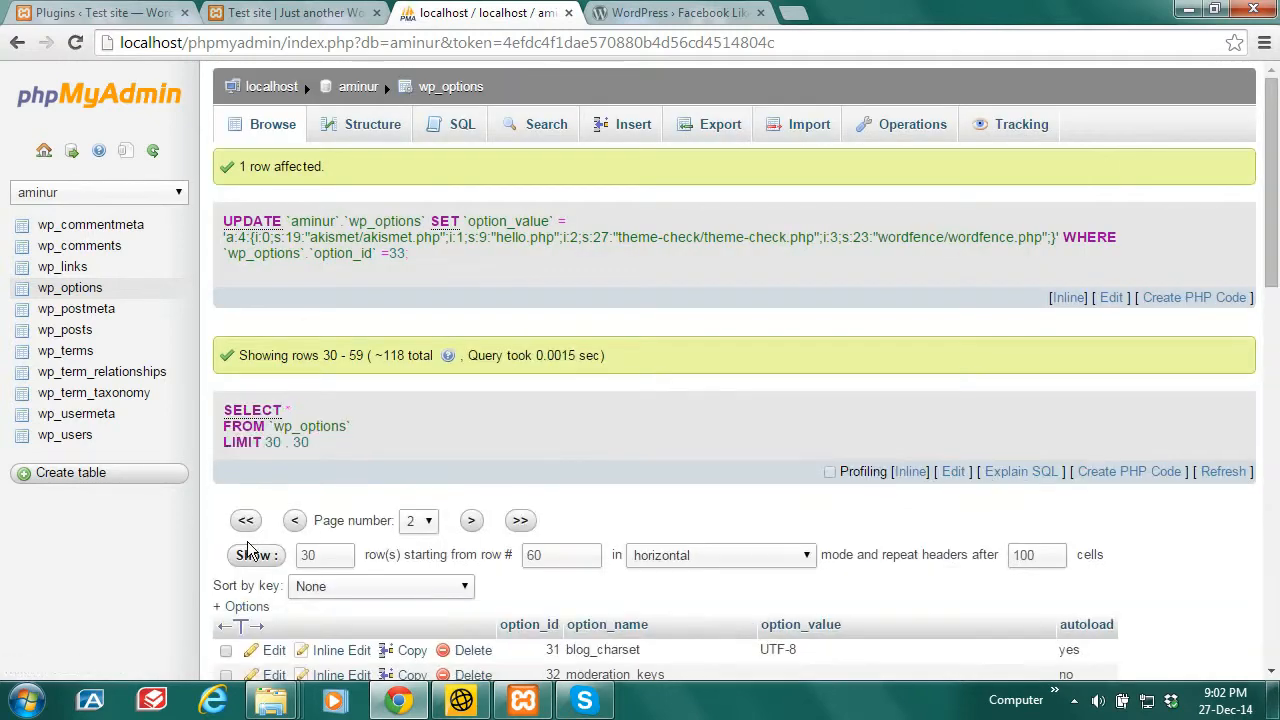
{"action": "scroll", "coordinate": [1170, 430], "scroll_direction": "down", "scroll_amount": 3}
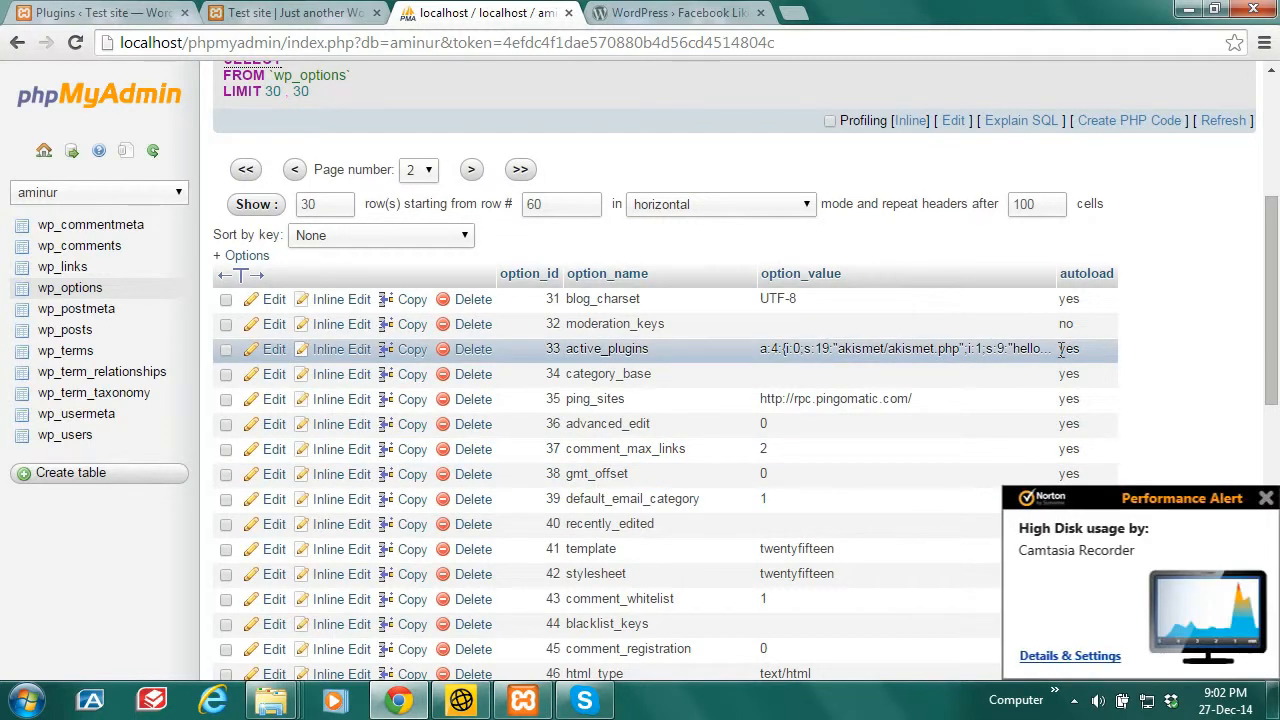
{"action": "left_click", "coordinate": [1265, 495]}
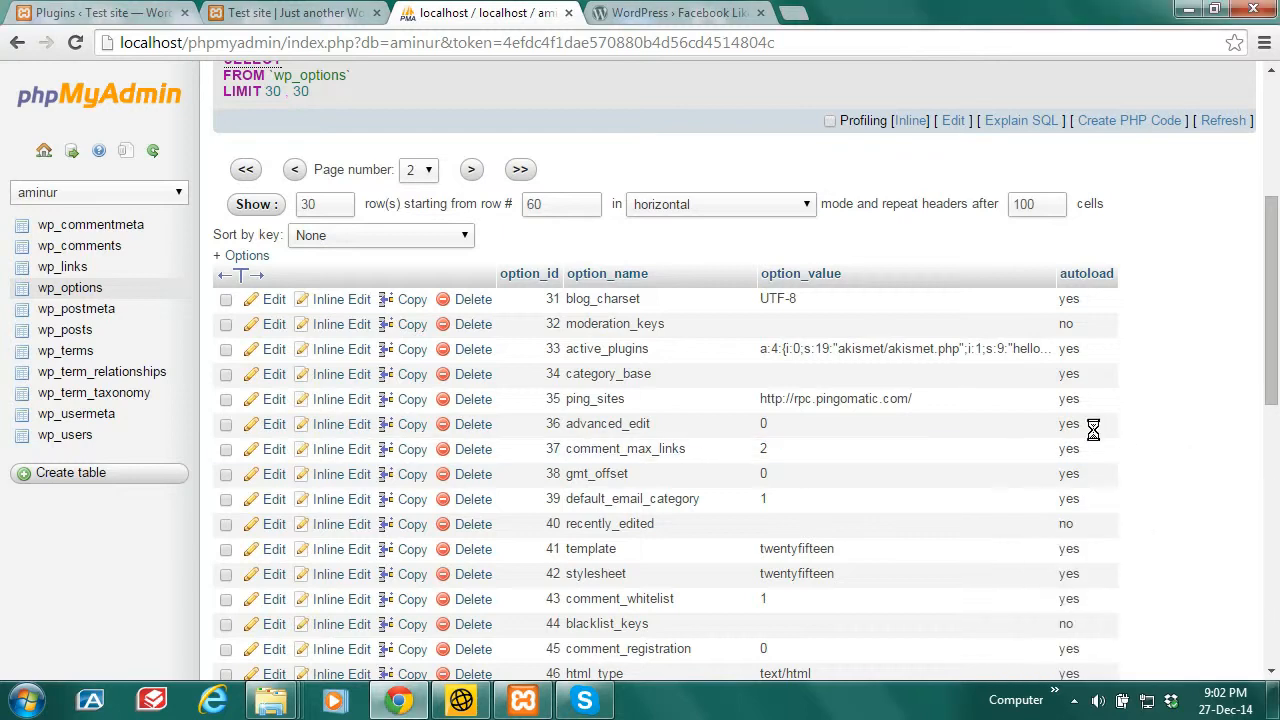
{"action": "left_click", "coordinate": [90, 12]}
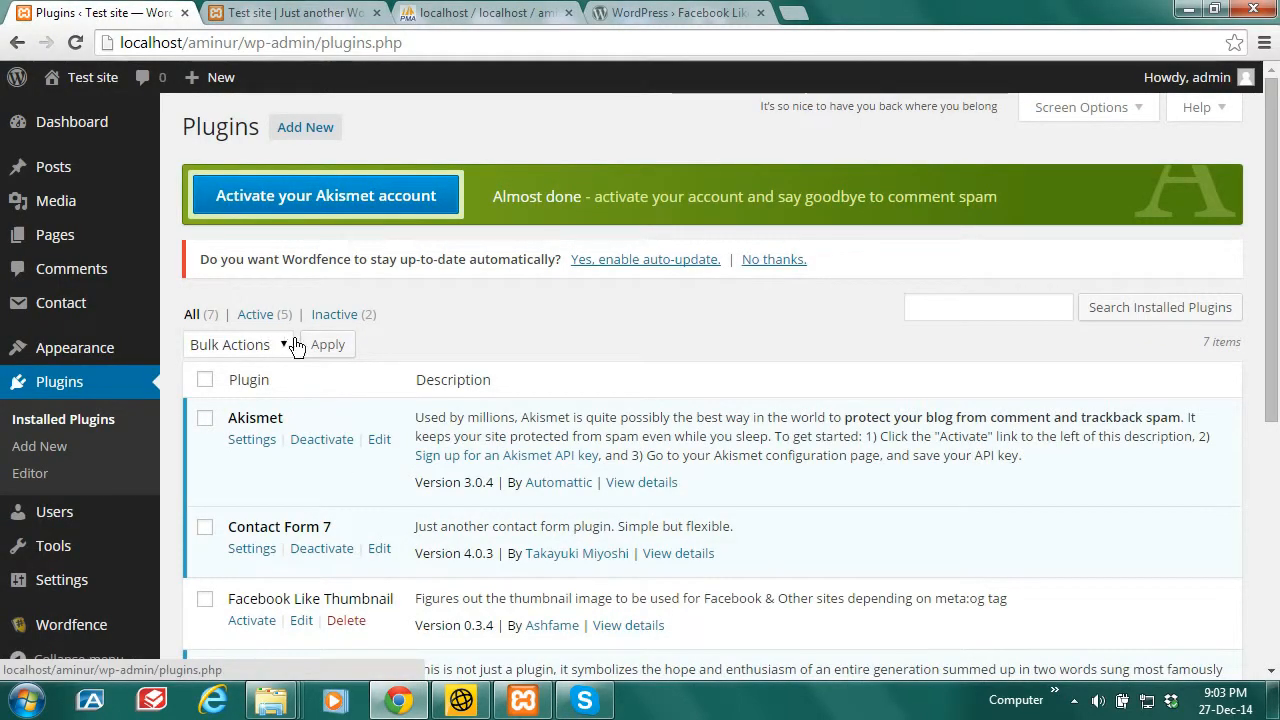
Step: Reload Installed Plugins to see Contact Form 7 inactive, then go back to wp_options in phpMyAdmin
{"action": "left_click", "coordinate": [75, 44]}
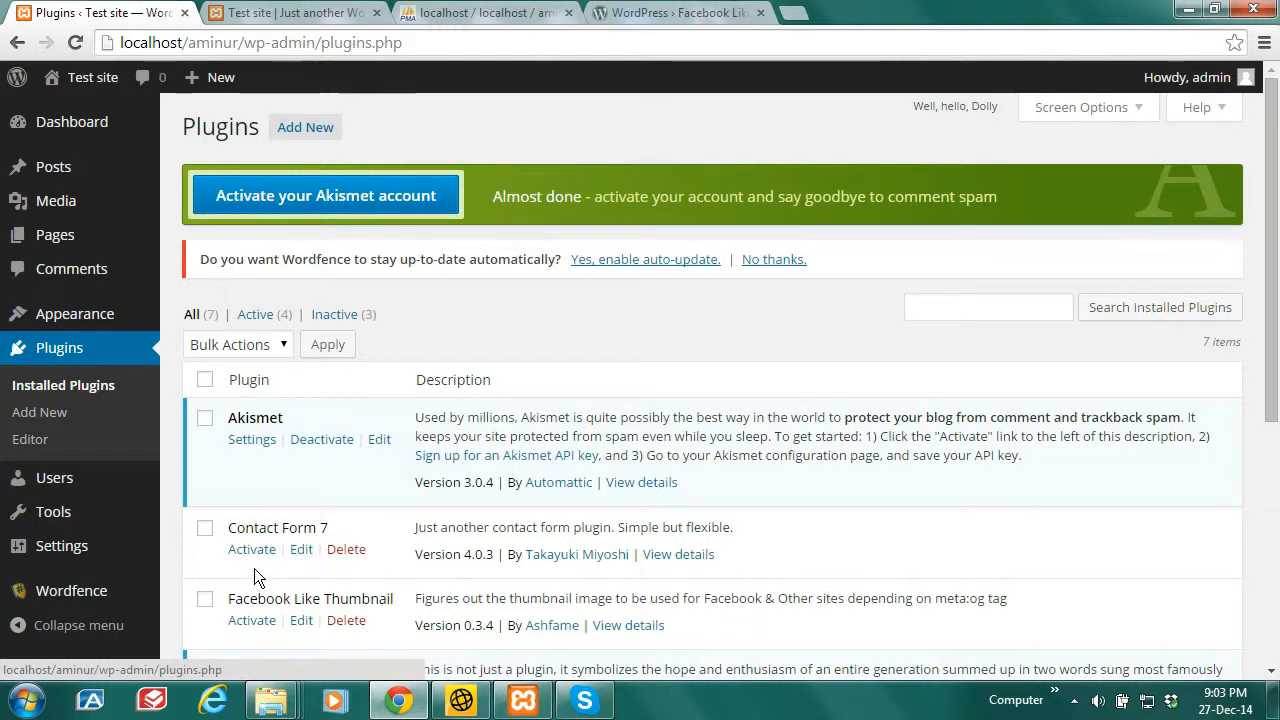
{"action": "mouse_move", "coordinate": [1277, 333]}
{"action": "left_mouse_down"}
{"action": "mouse_move", "coordinate": [1277, 607]}
{"action": "mouse_move", "coordinate": [1277, 318]}
{"action": "left_mouse_up"}
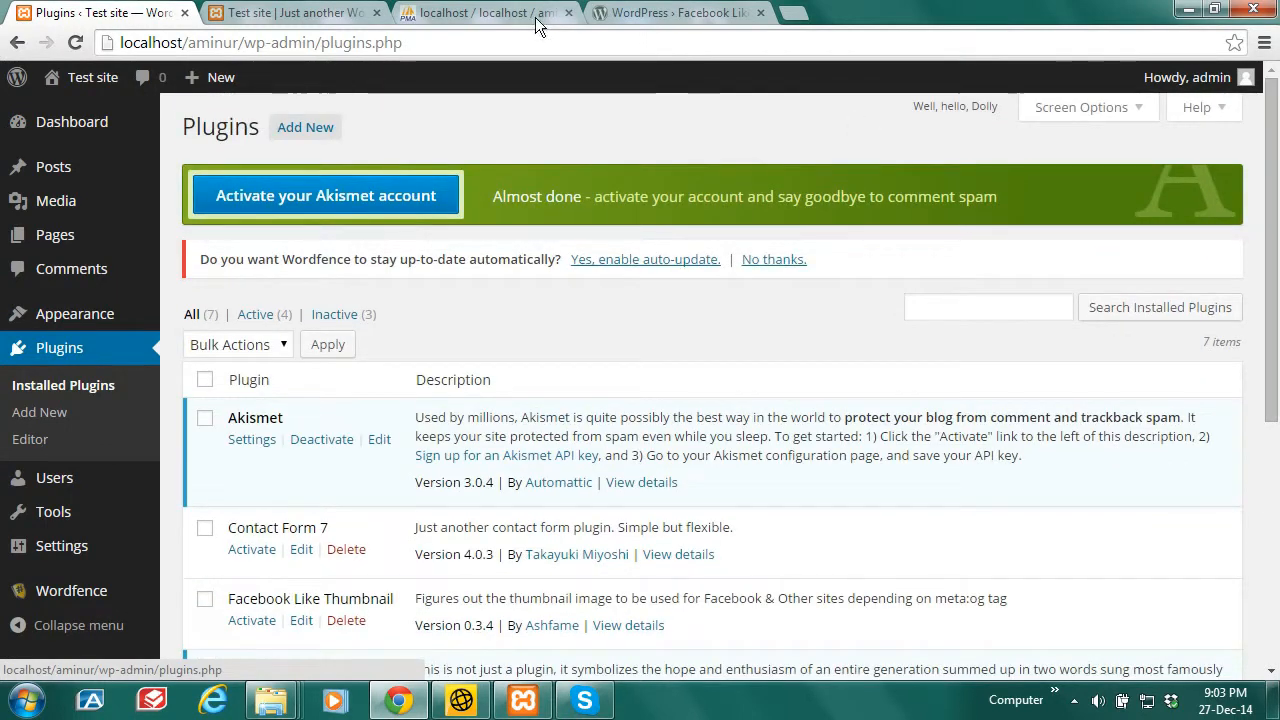
{"action": "left_click", "coordinate": [445, 10]}
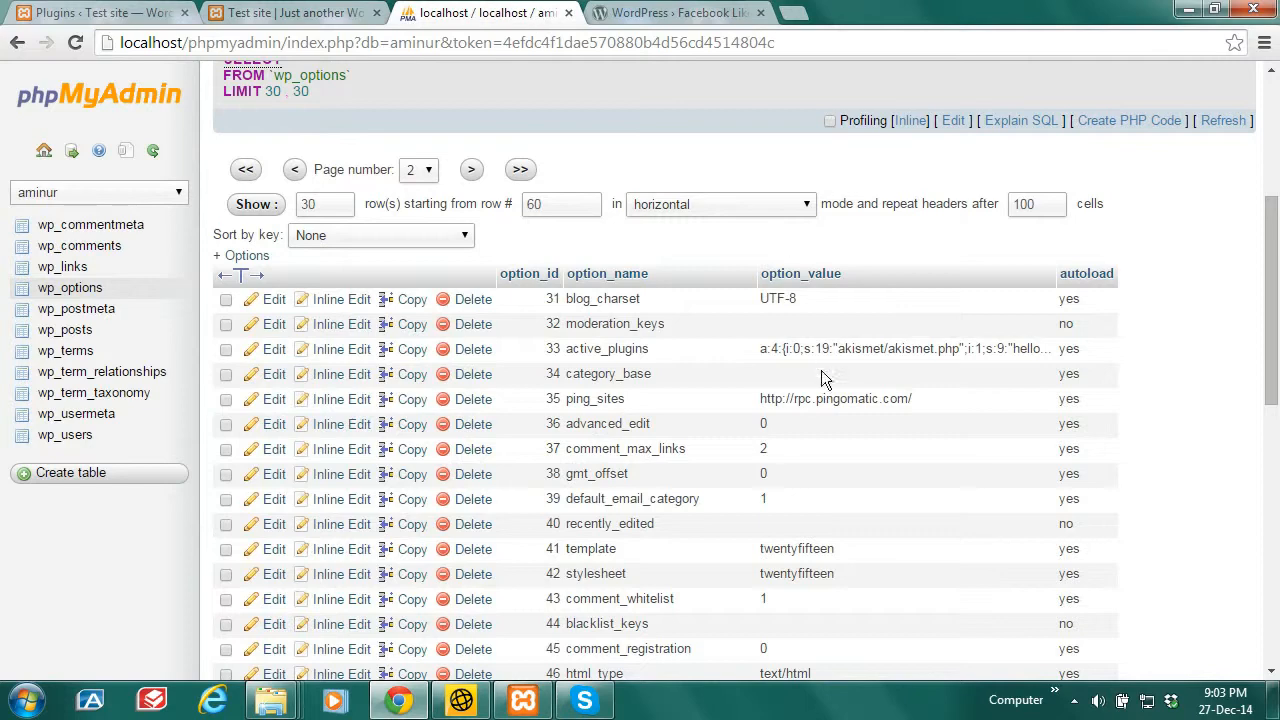
Step: Edit active_plugins, changing a:4 to a:5 and pasting a duplicate wordfence entry before the closing brace
{"action": "left_click", "coordinate": [272, 349]}
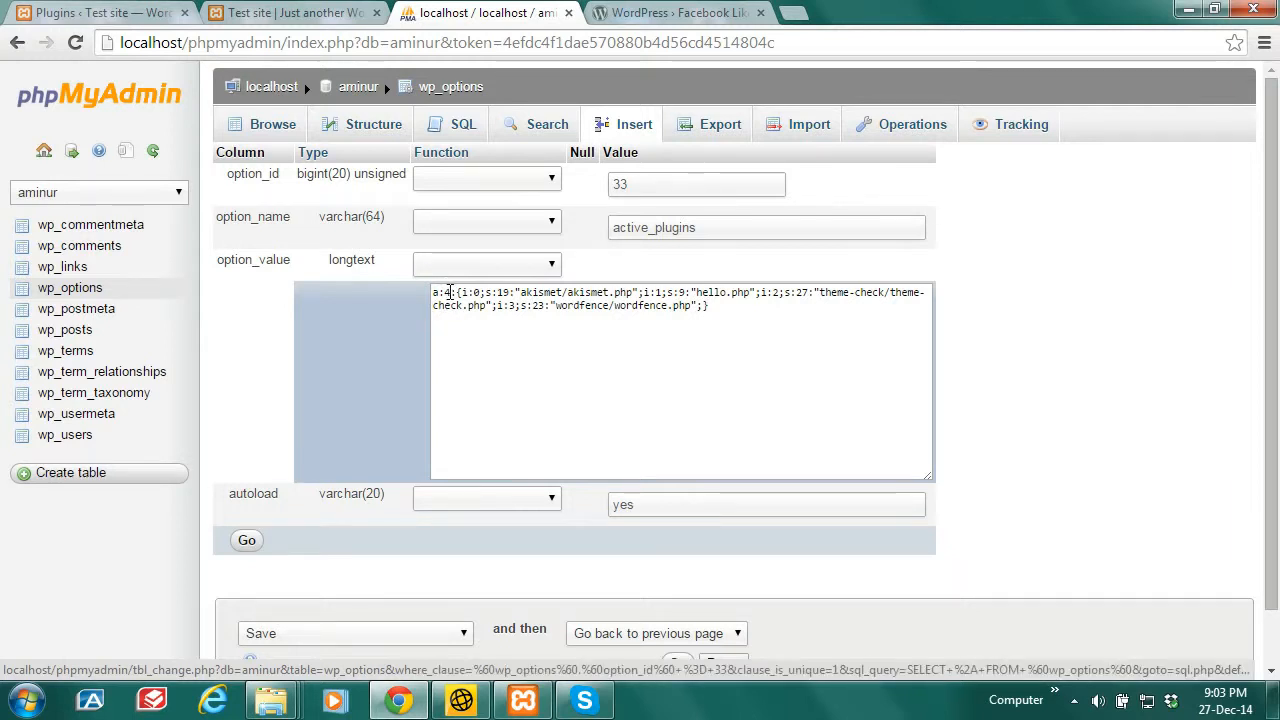
{"action": "double_click", "coordinate": [448, 292]}
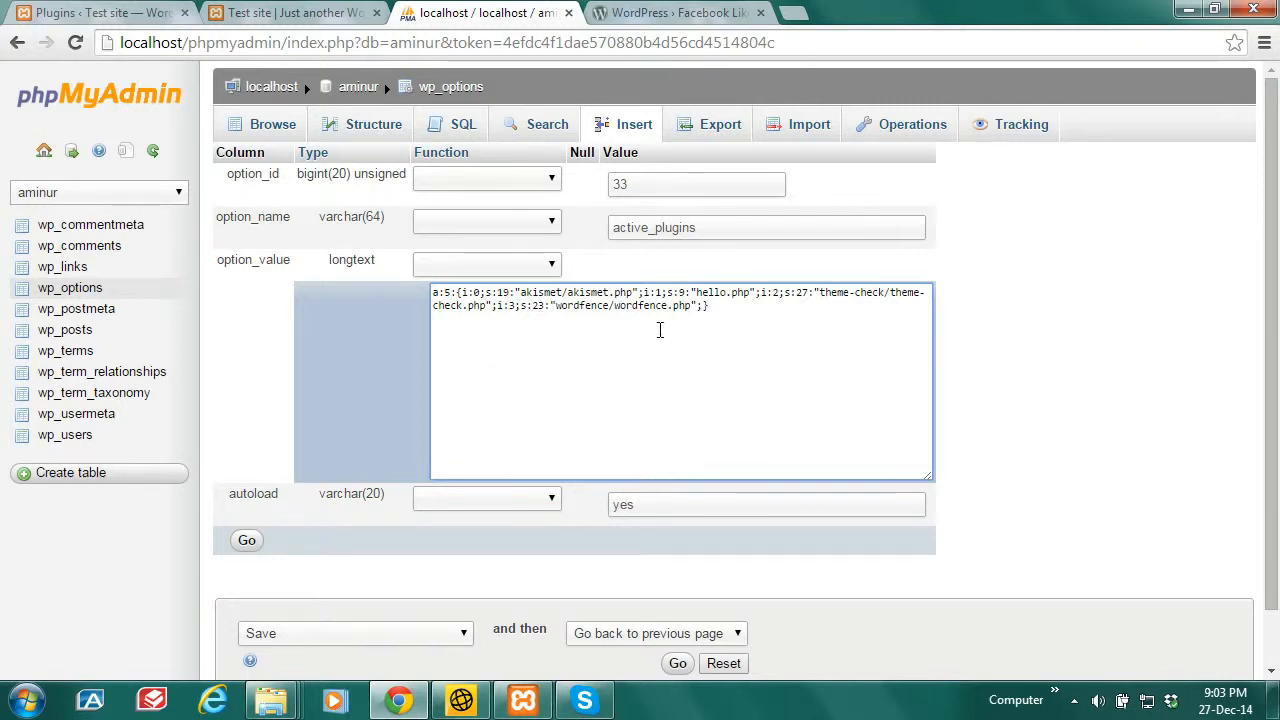
{"action": "left_click", "coordinate": [702, 306]}
{"action": "left_click_drag", "start_coordinate": [703, 309], "coordinate": [497, 302]}
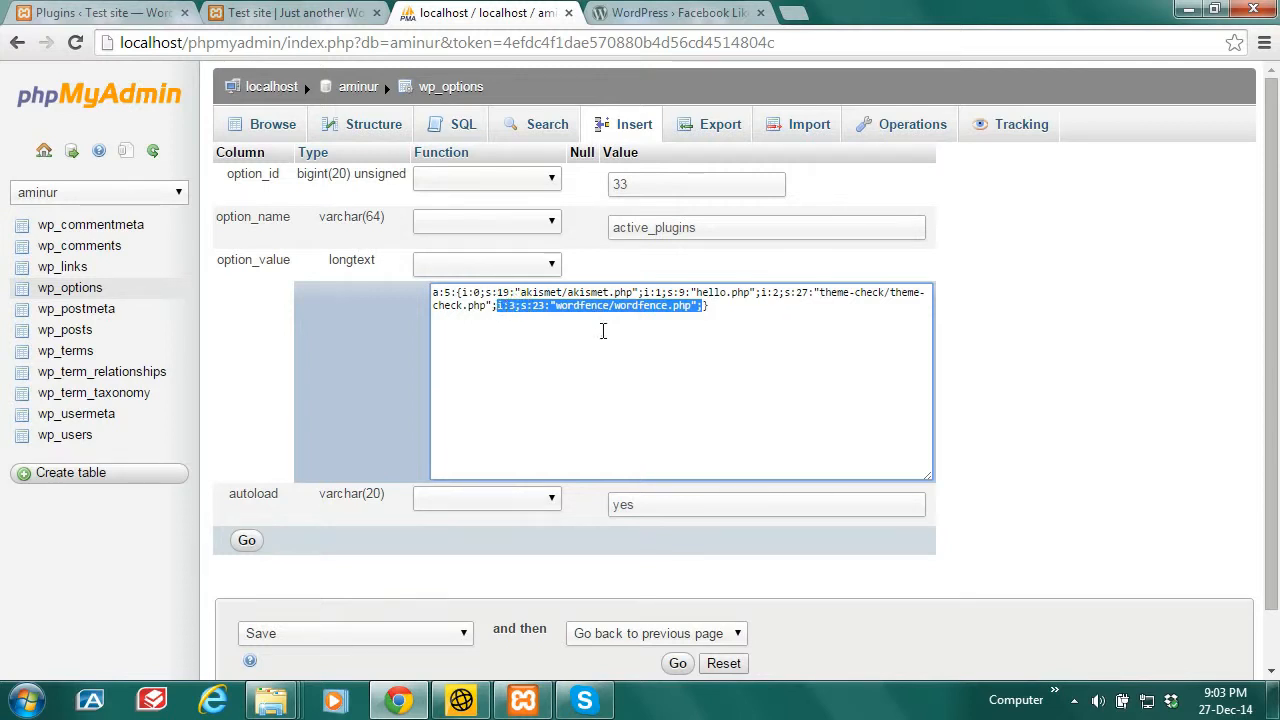
{"action": "right_click", "coordinate": [608, 311]}
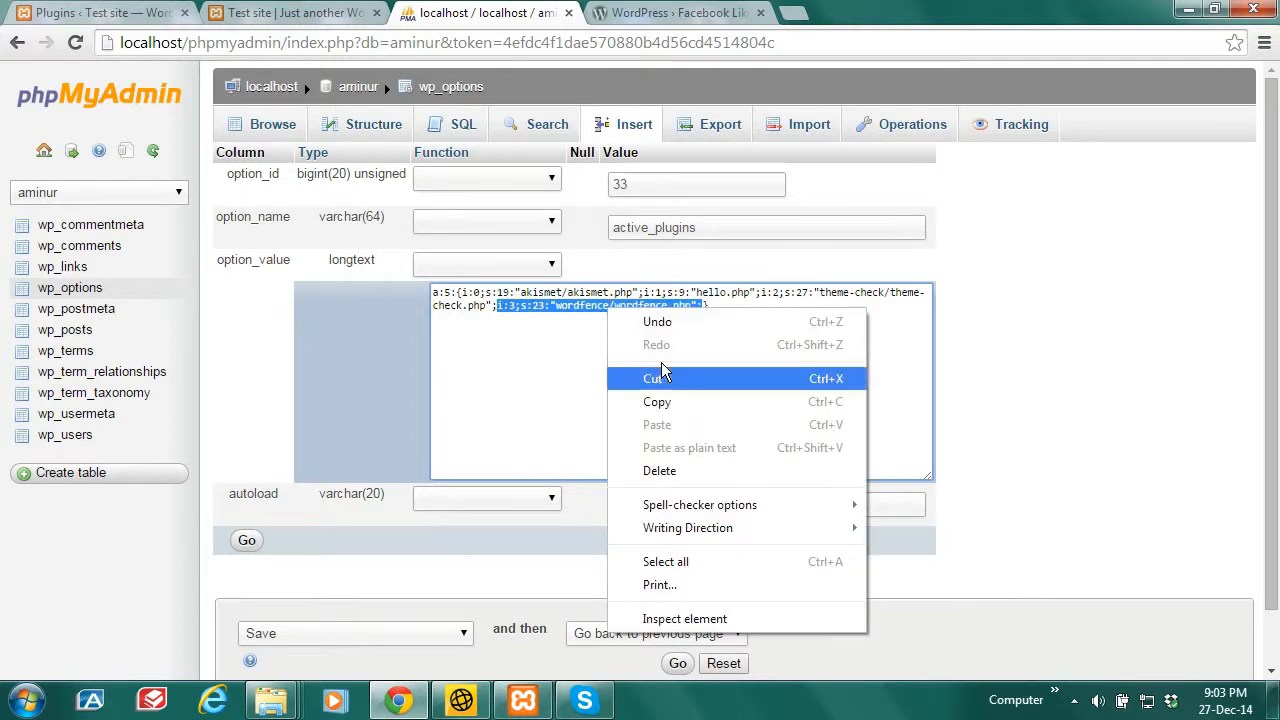
{"action": "left_click", "coordinate": [675, 403]}
{"action": "left_click", "coordinate": [704, 306]}
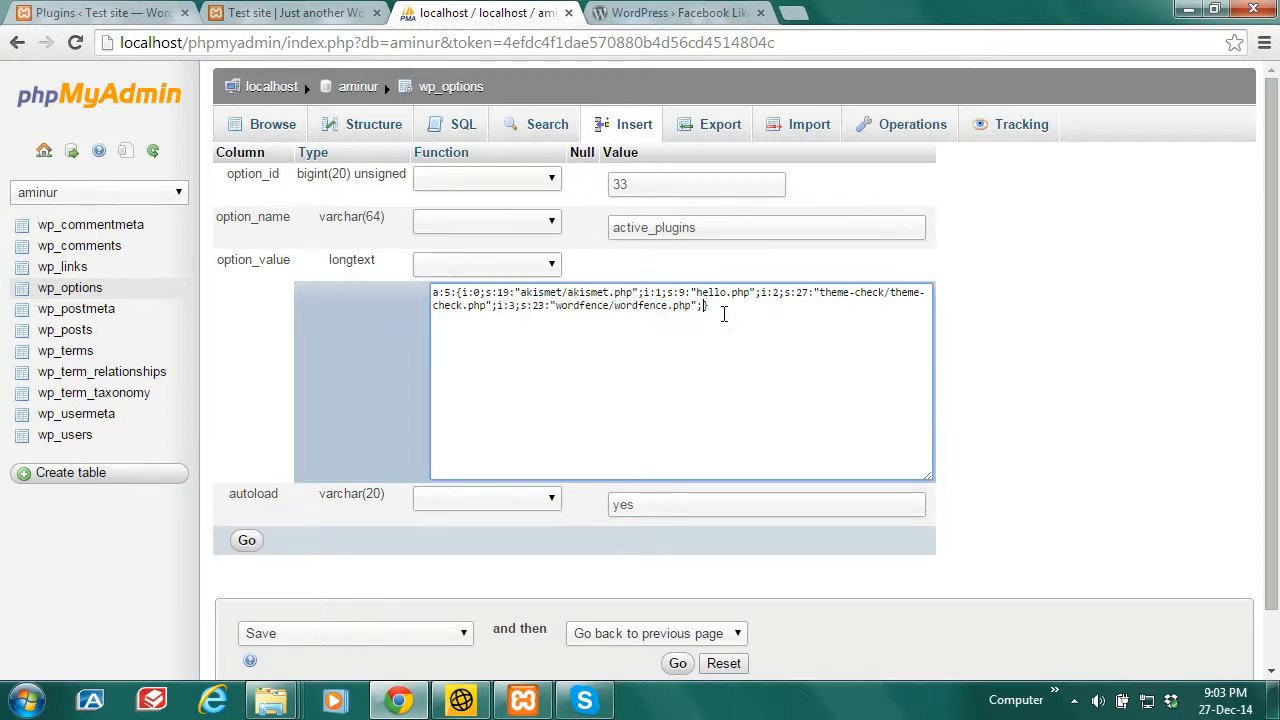
{"action": "key", "text": "ctrl+v"}
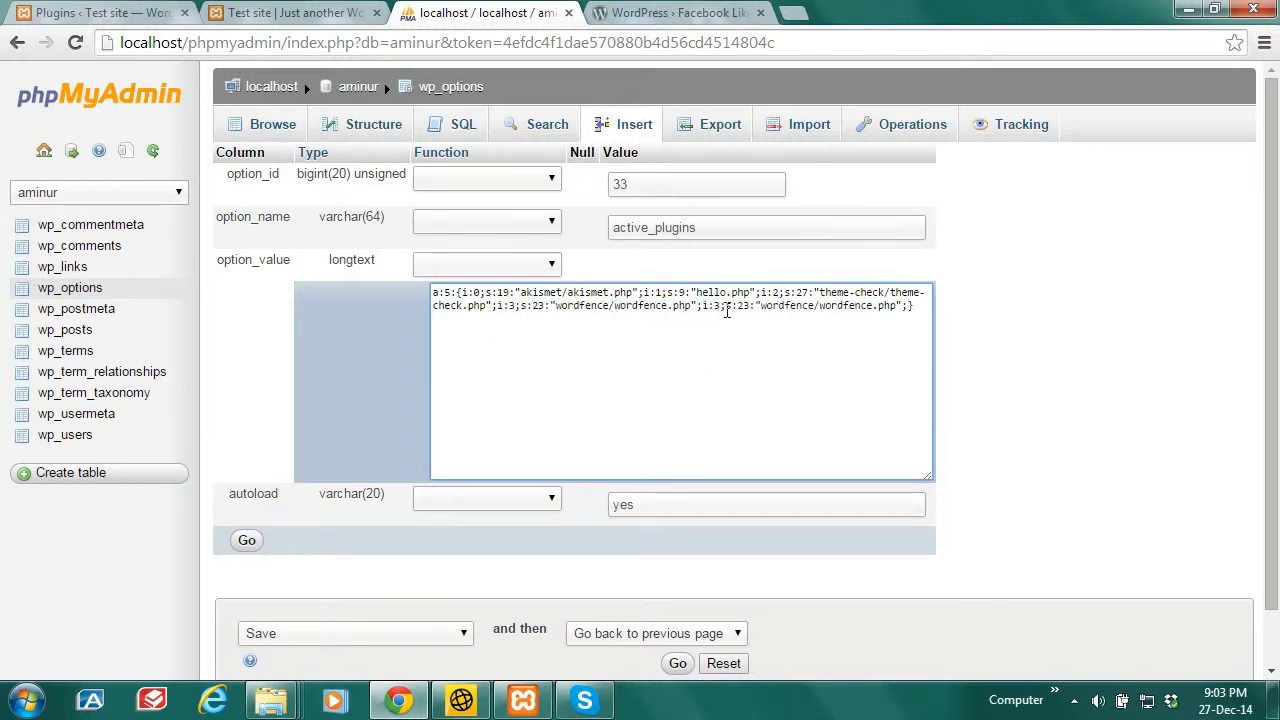
{"action": "double_click", "coordinate": [718, 305]}
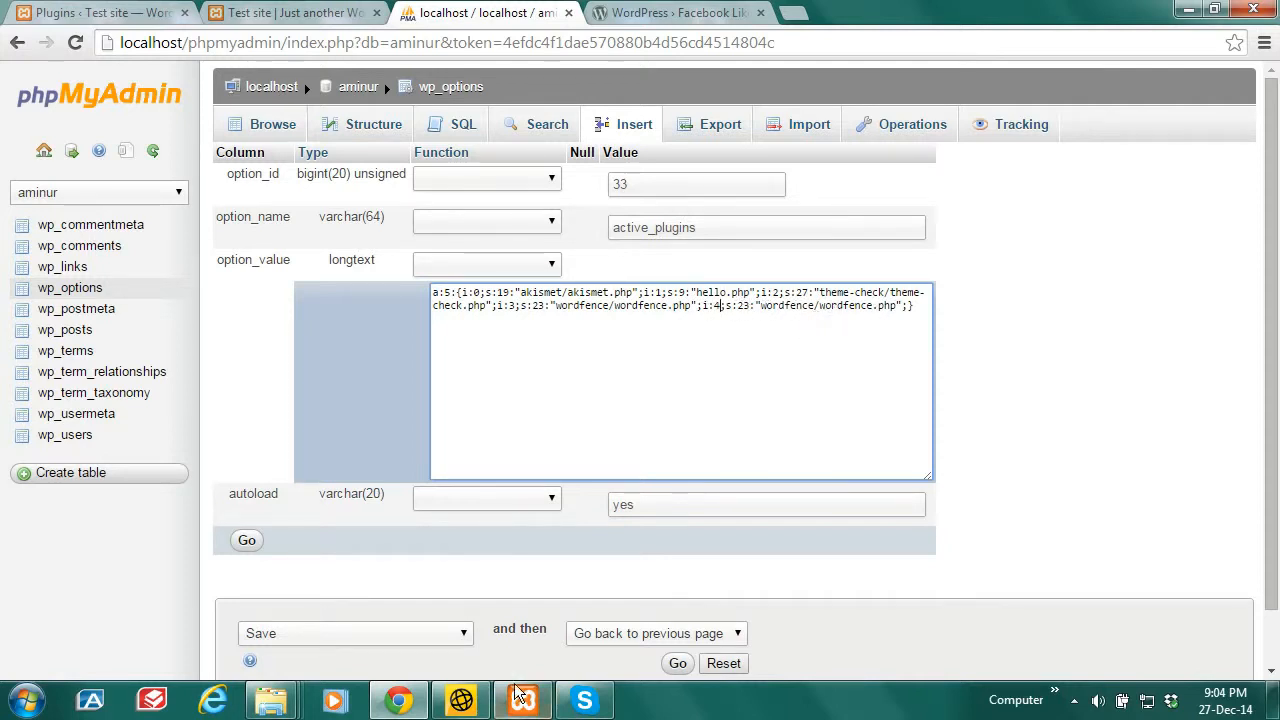
Step: Copy the contact-form-7 folder name from the Explorer plugins folder and return to phpMyAdmin
{"action": "mouse_move", "coordinate": [277, 708]}
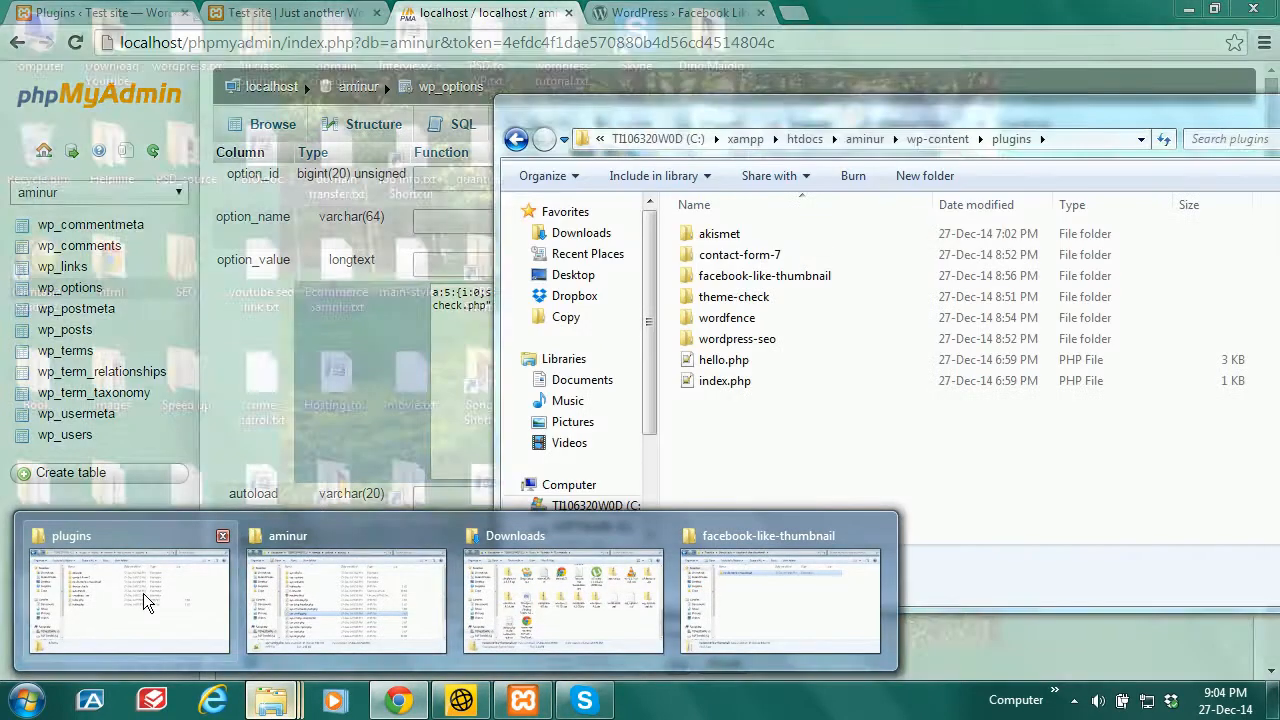
{"action": "left_click", "coordinate": [150, 603]}
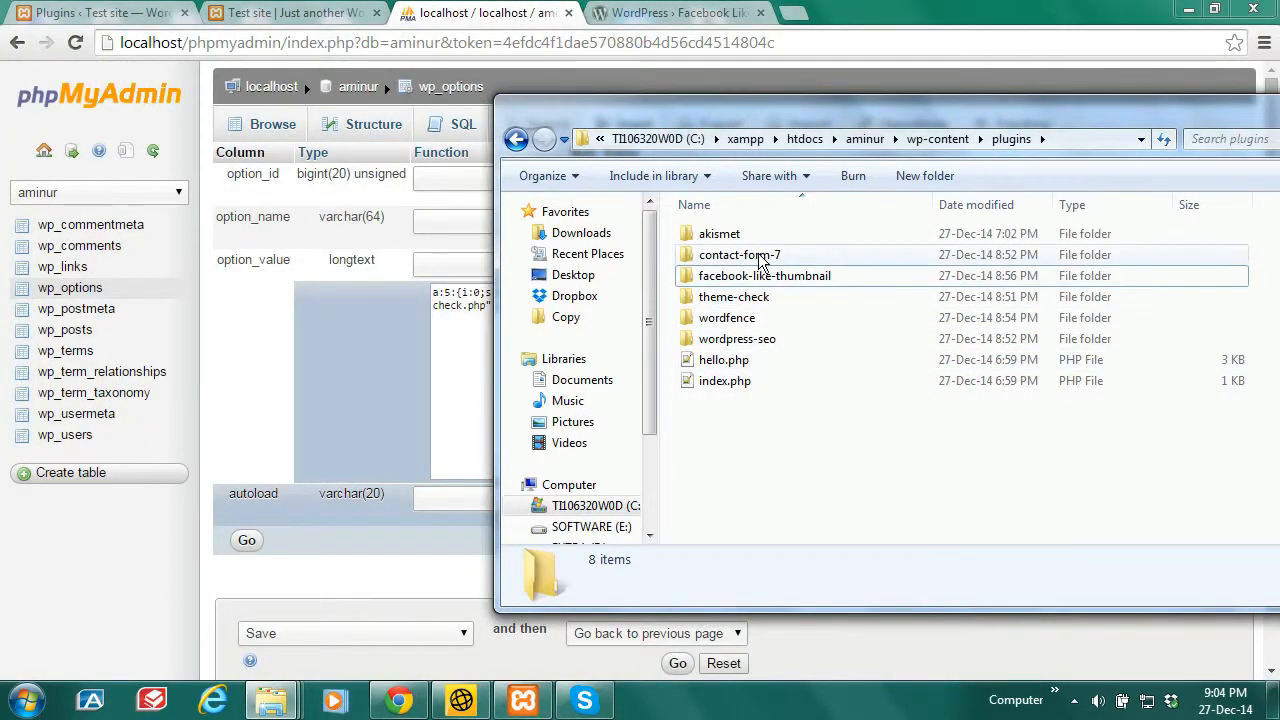
{"action": "left_click", "coordinate": [745, 262]}
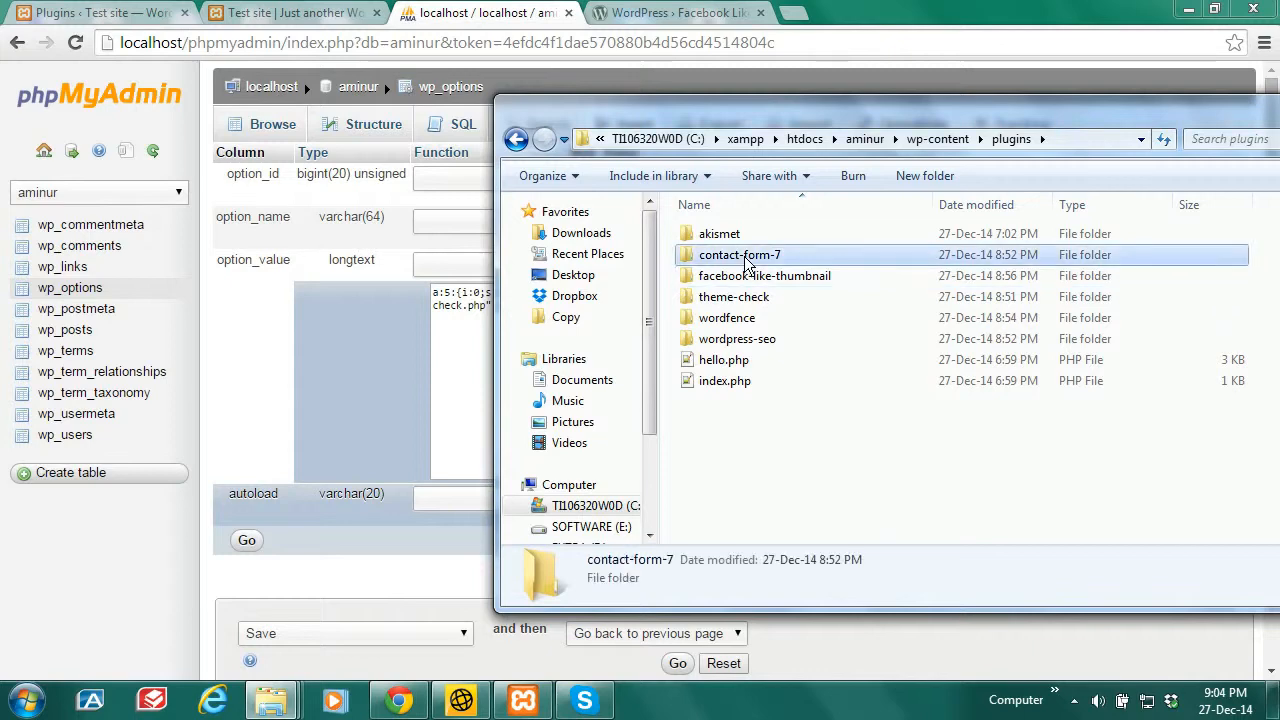
{"action": "right_click", "coordinate": [747, 259]}
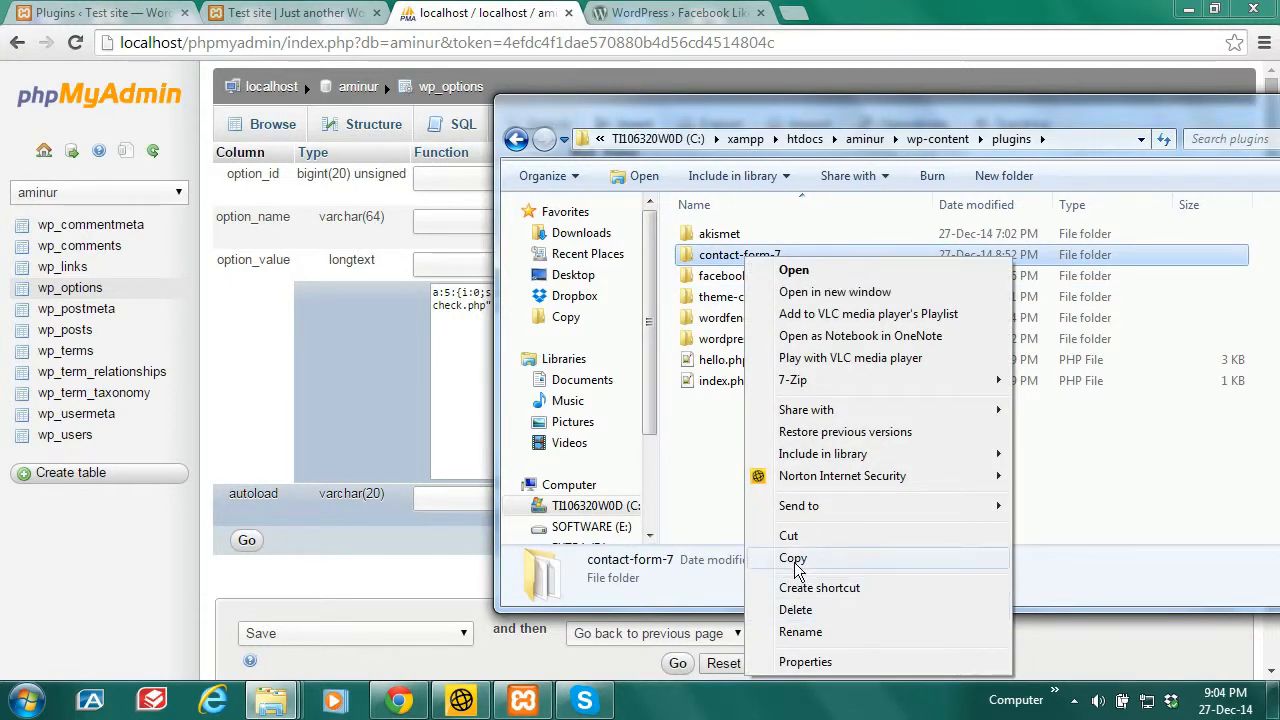
{"action": "left_click", "coordinate": [808, 632]}
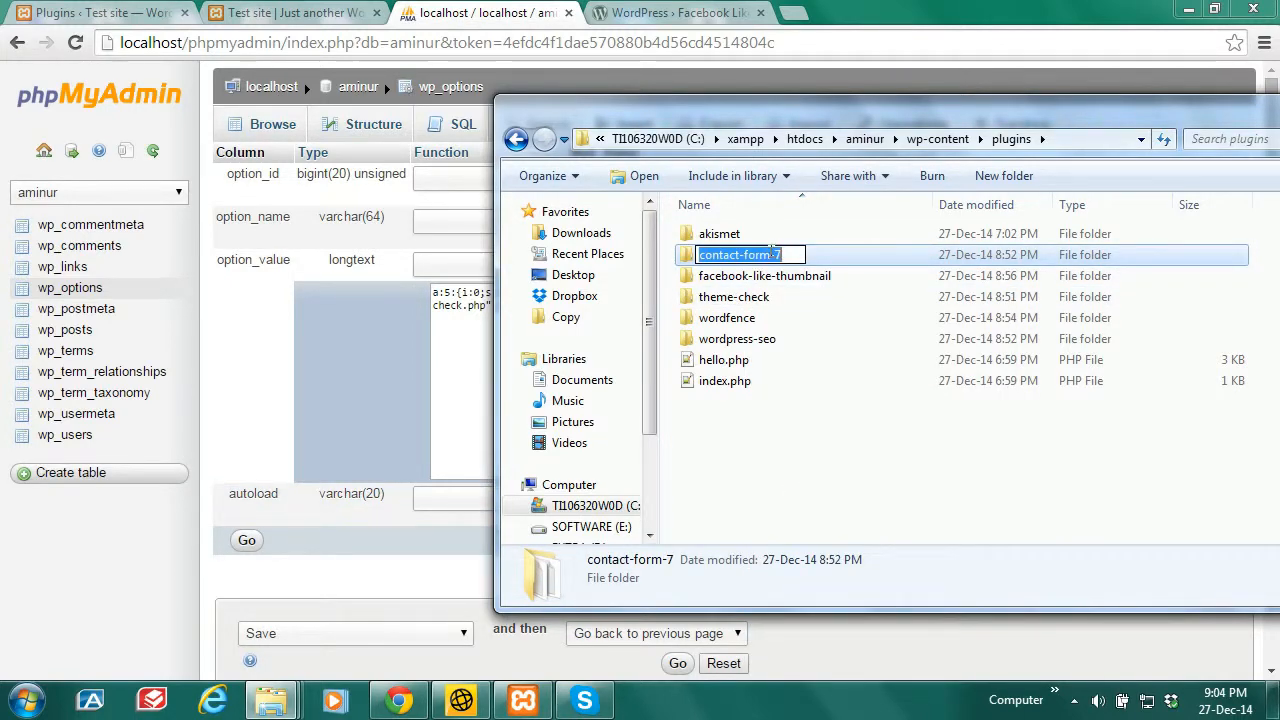
{"action": "right_click", "coordinate": [770, 251]}
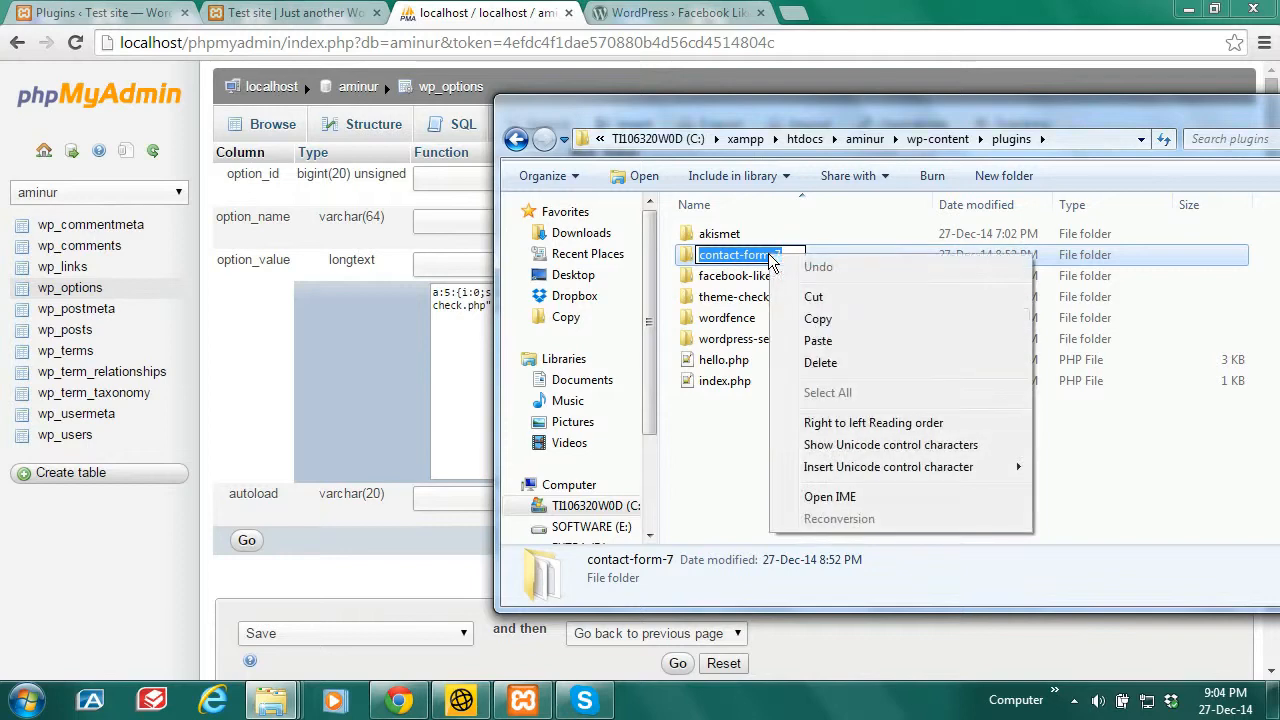
{"action": "left_click", "coordinate": [818, 319]}
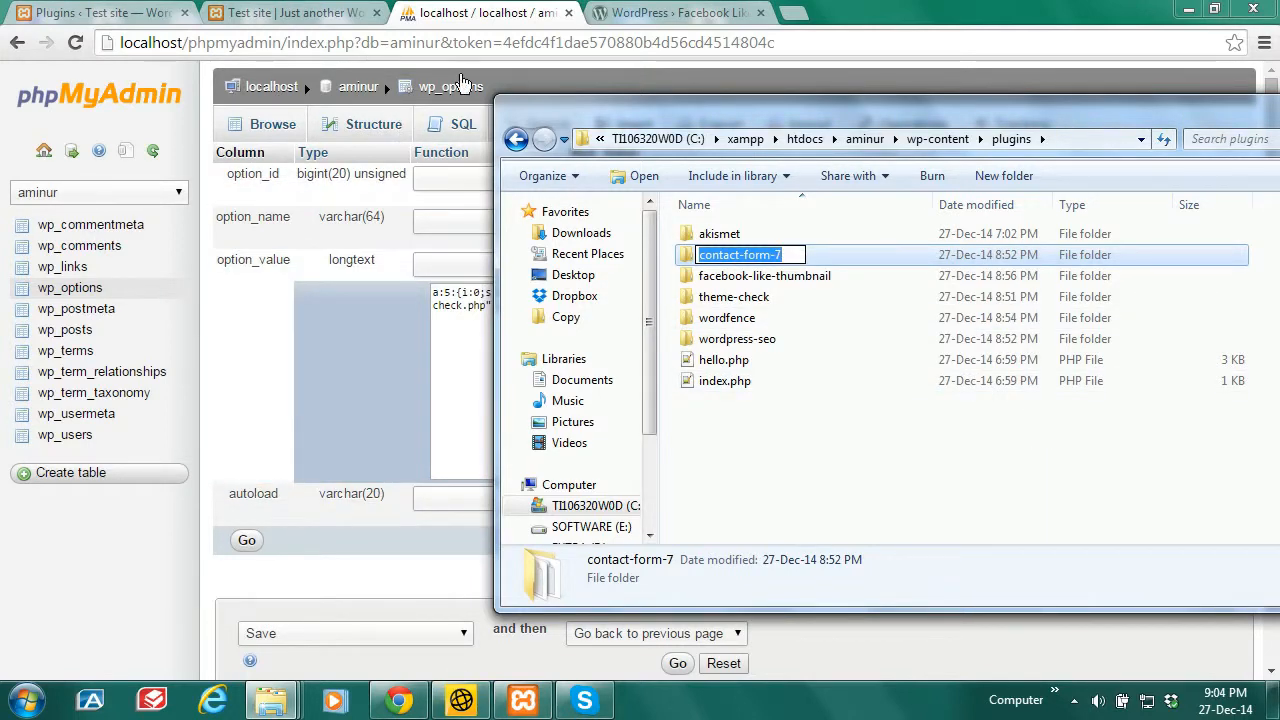
{"action": "left_click", "coordinate": [474, 24]}
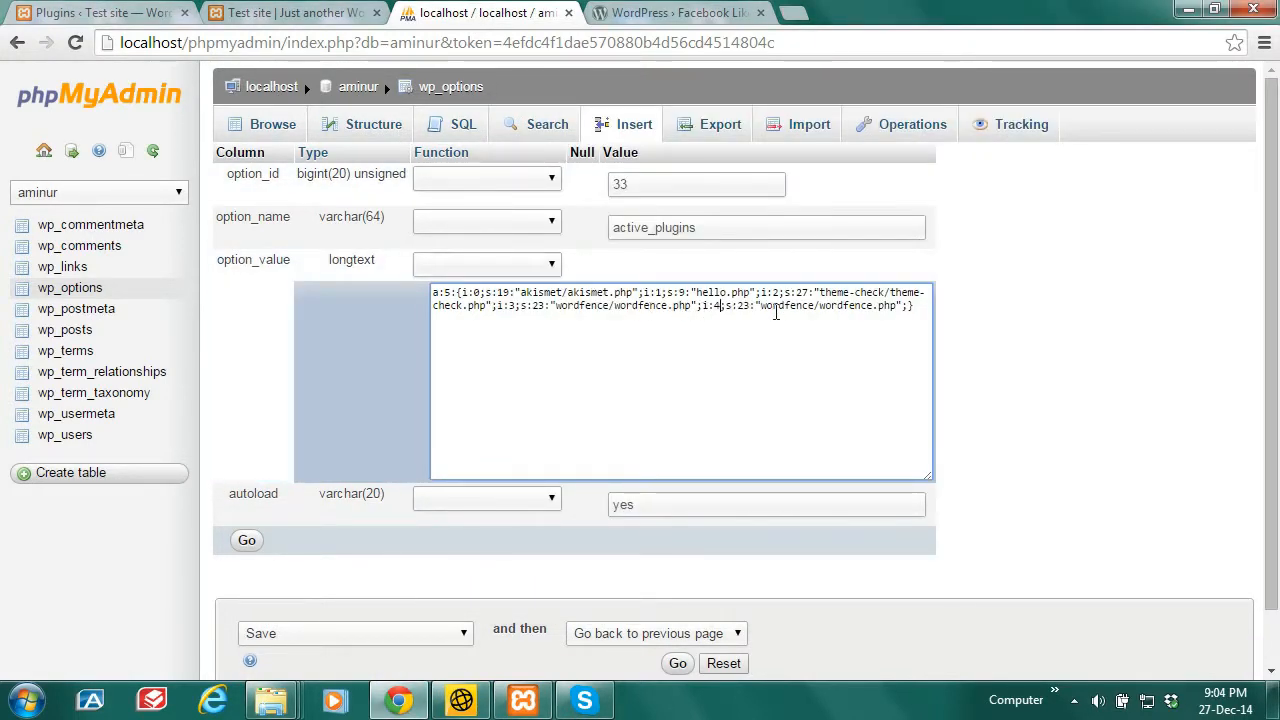
Step: Replace wordfence with contact-form-7 in the new fifth entry, then bring back the plugins folder
{"action": "left_click_drag", "start_coordinate": [815, 306], "coordinate": [763, 306]}
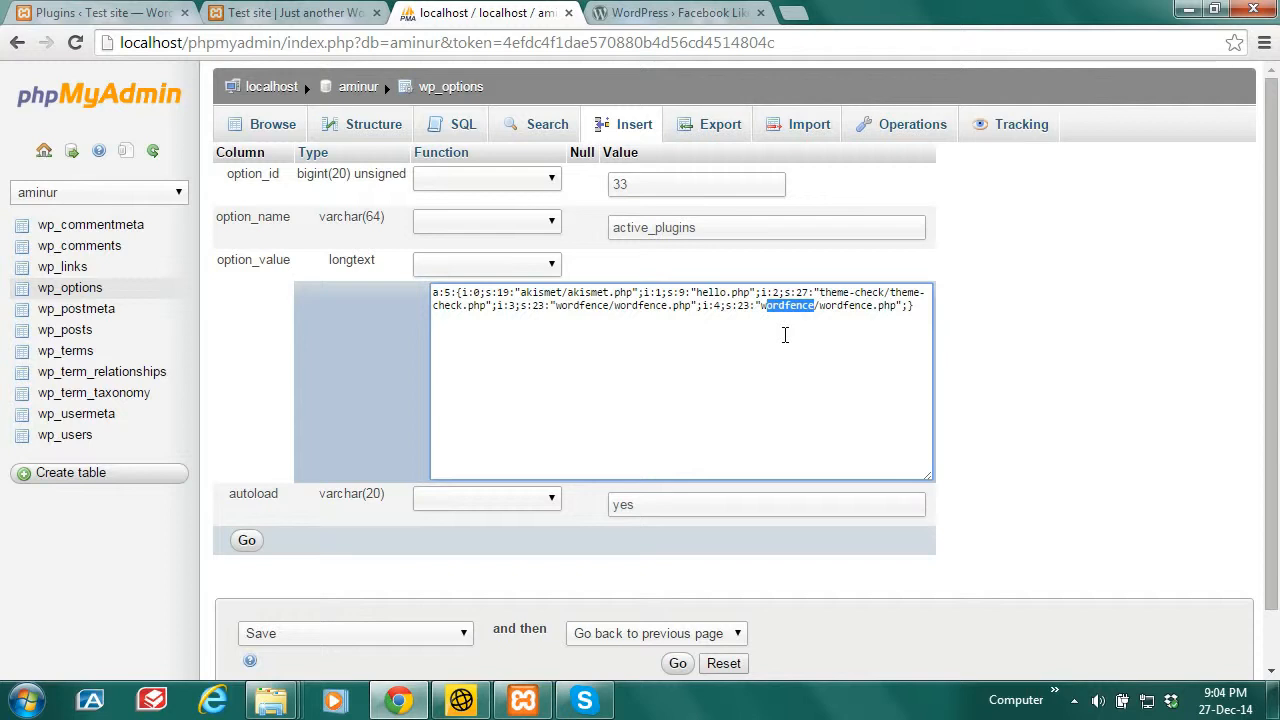
{"action": "type", "text": "contact-form-7"}
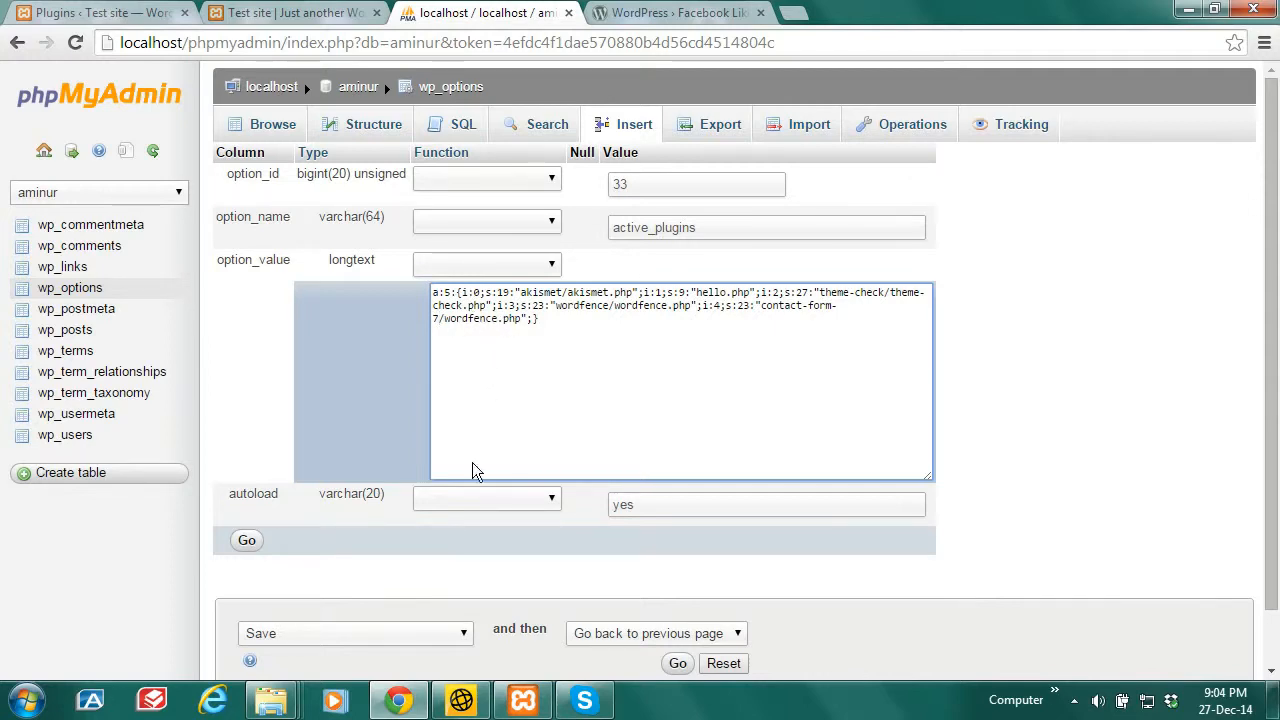
{"action": "mouse_move", "coordinate": [270, 700]}
{"action": "left_click", "coordinate": [160, 598]}
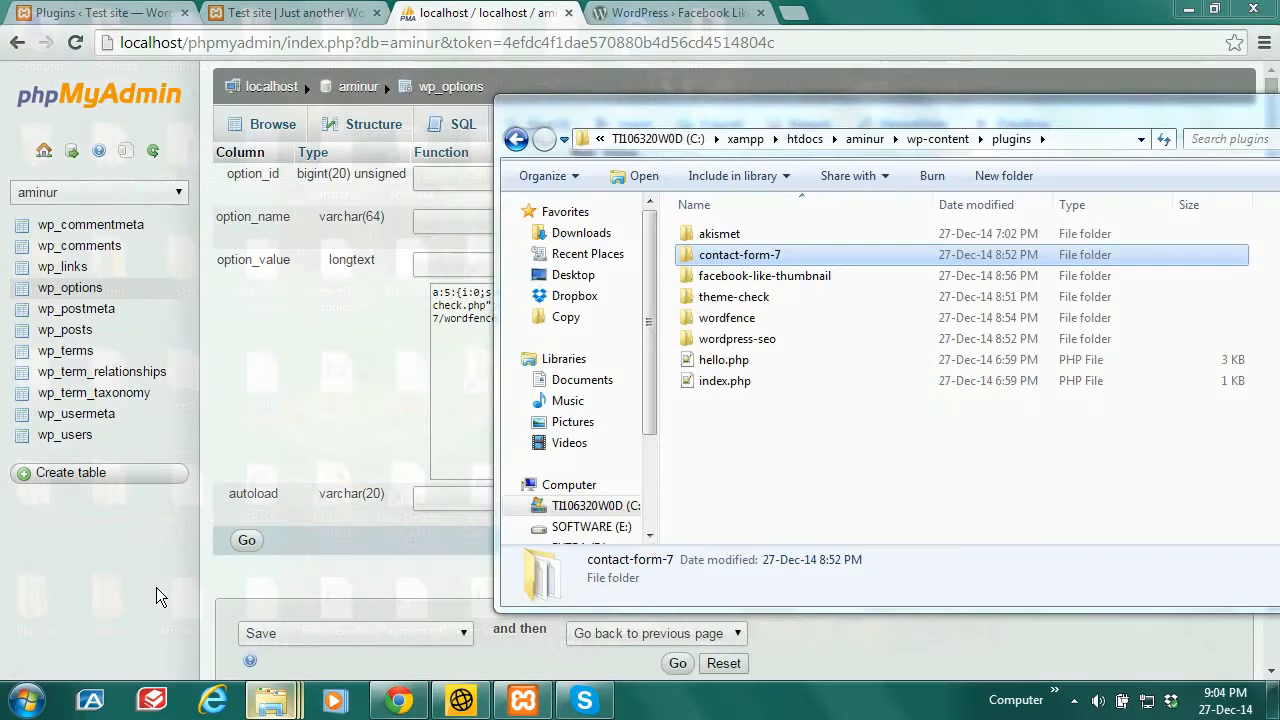
Step: Inside the contact-form-7 folder, copy the wp-contact-form-7.php file name and return to phpMyAdmin
{"action": "double_click", "coordinate": [752, 256]}
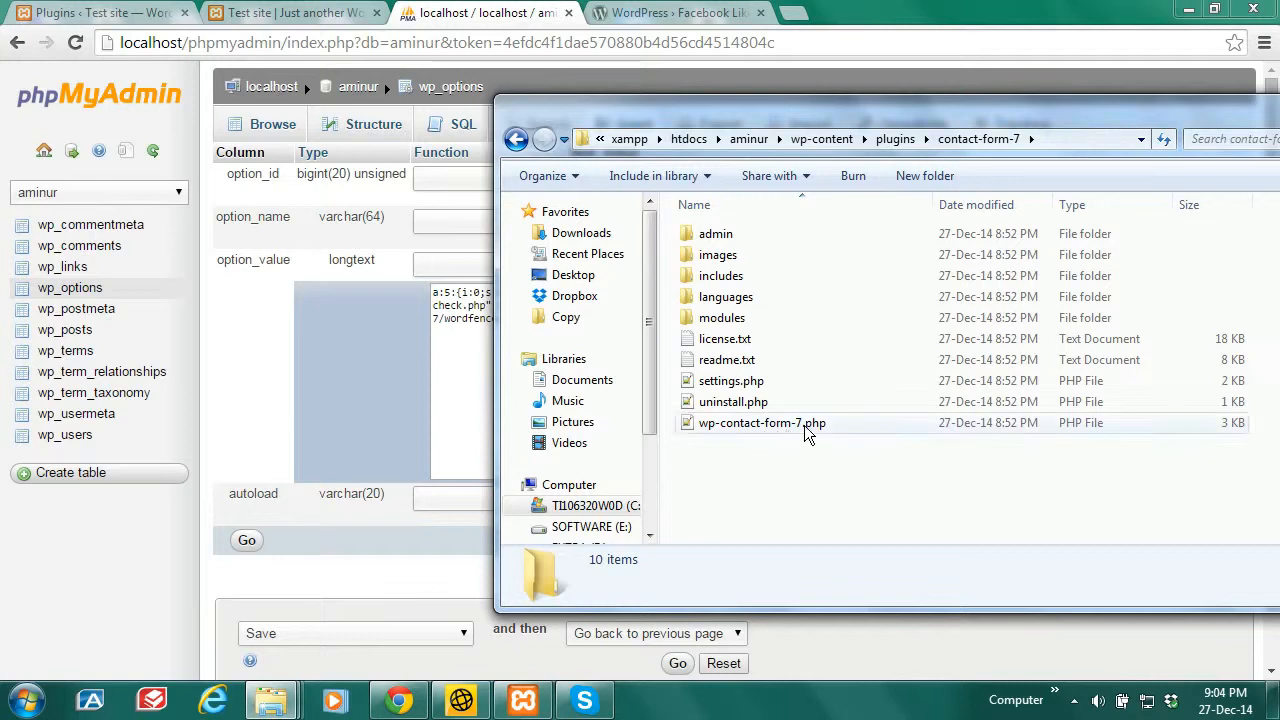
{"action": "right_click", "coordinate": [752, 428]}
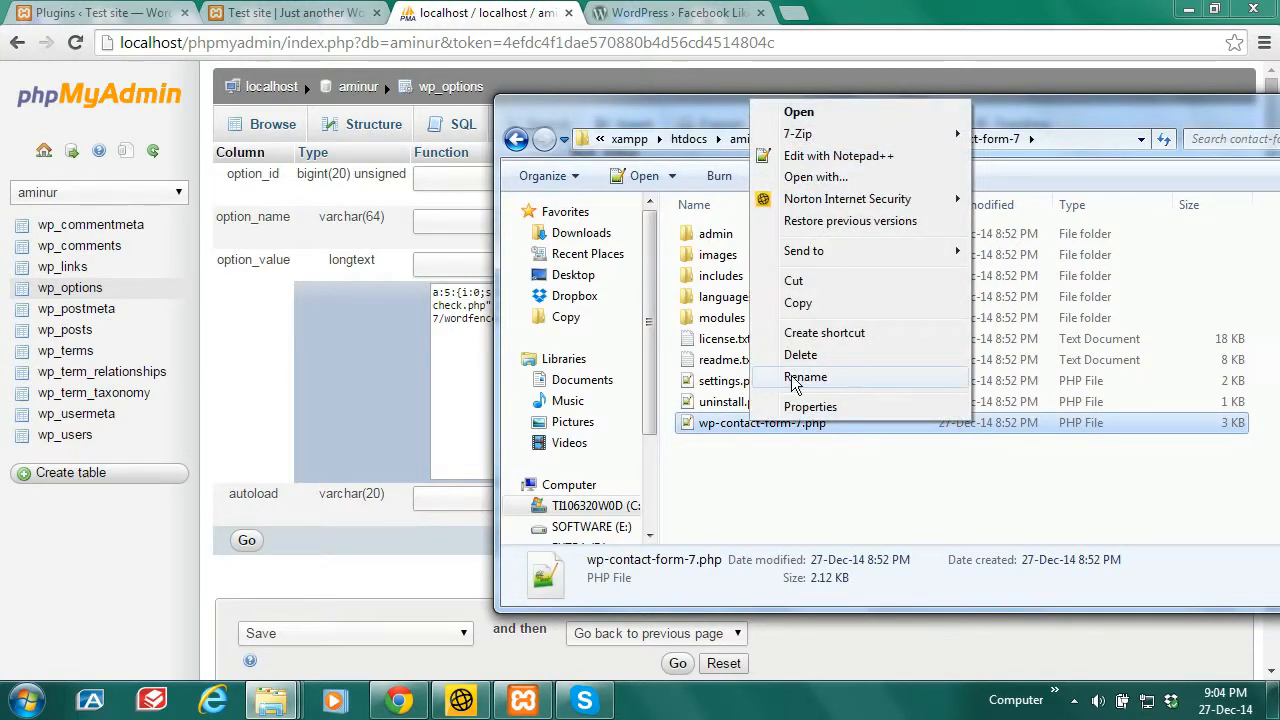
{"action": "left_click", "coordinate": [800, 377]}
{"action": "left_click_drag", "start_coordinate": [843, 423], "coordinate": [718, 427]}
{"action": "right_click", "coordinate": [718, 427]}
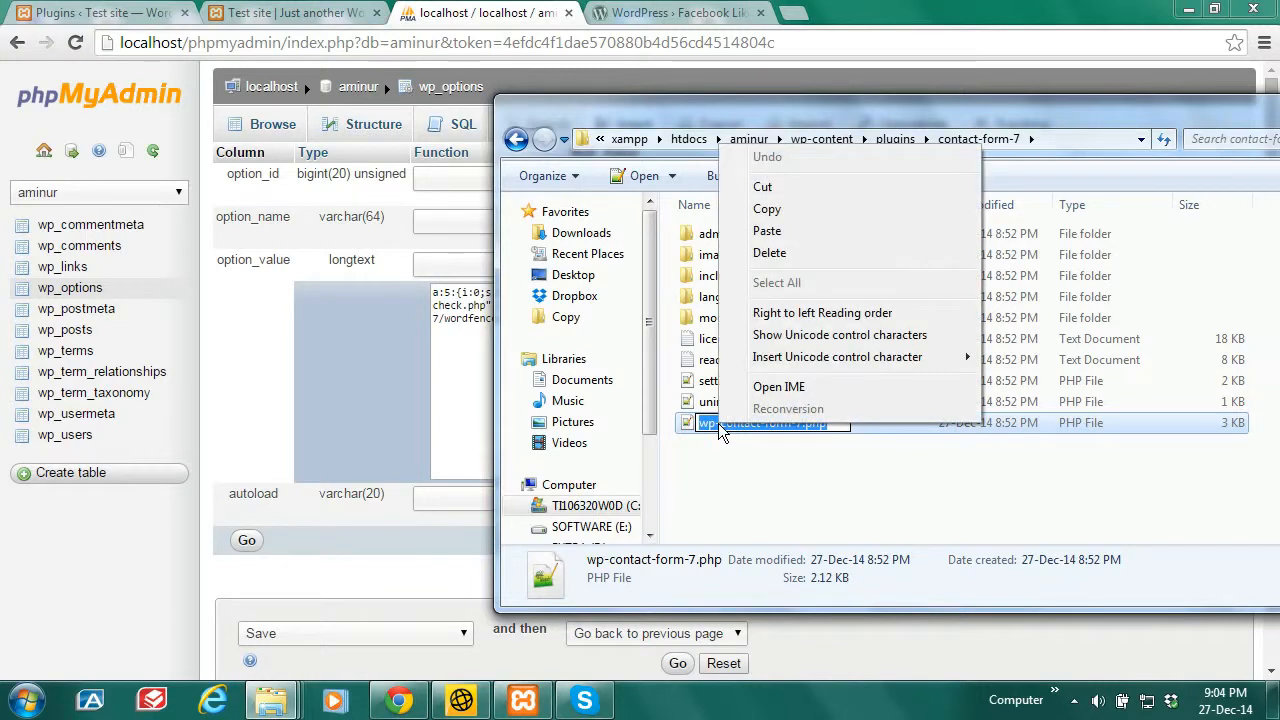
{"action": "left_click", "coordinate": [772, 209]}
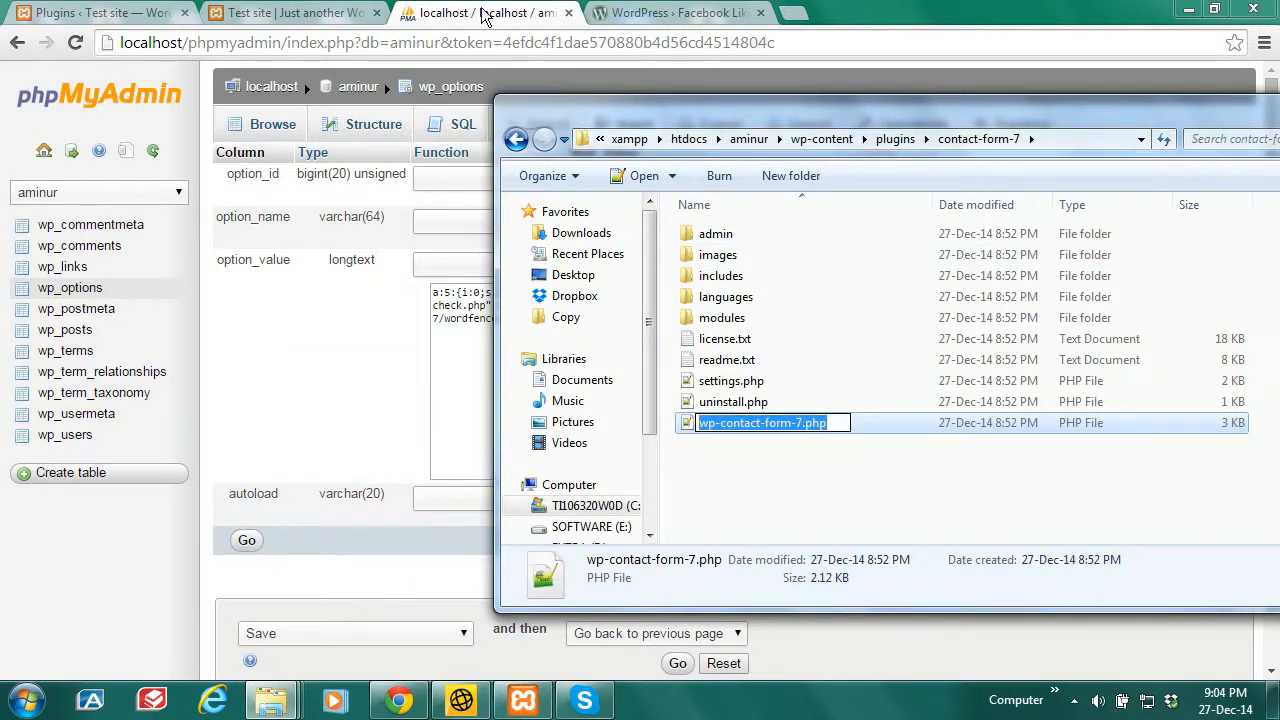
{"action": "left_click", "coordinate": [480, 9]}
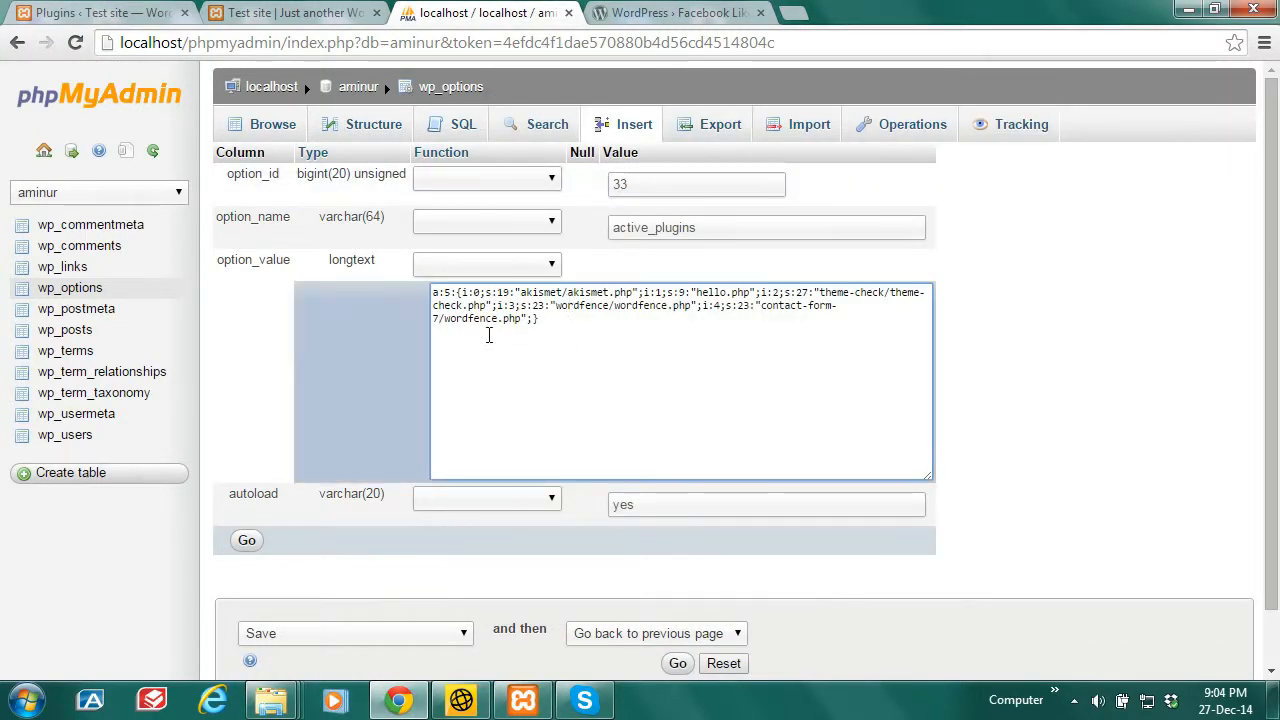
Step: Replace wordfence.php in the fifth entry with the pasted wp-contact-form-7.php file name
{"action": "left_click", "coordinate": [488, 333]}
{"action": "left_click_drag", "start_coordinate": [463, 320], "coordinate": [510, 320]}
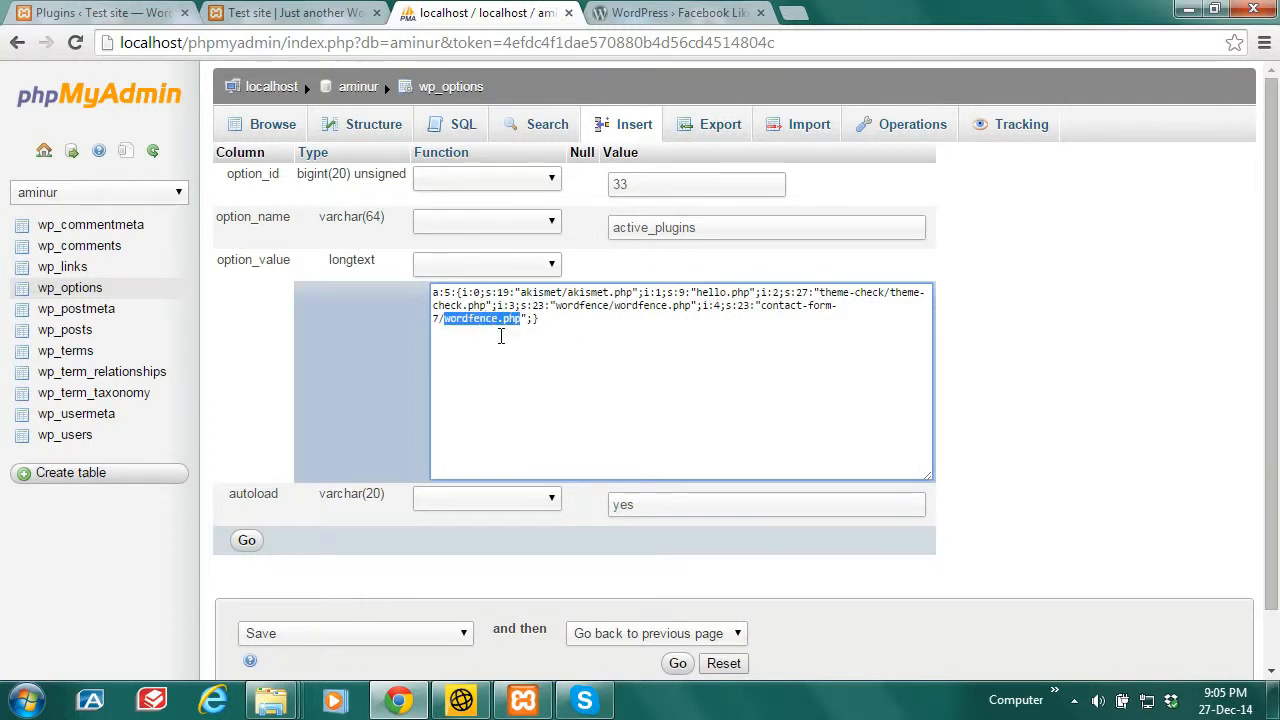
{"action": "key", "text": "ctrl+v"}
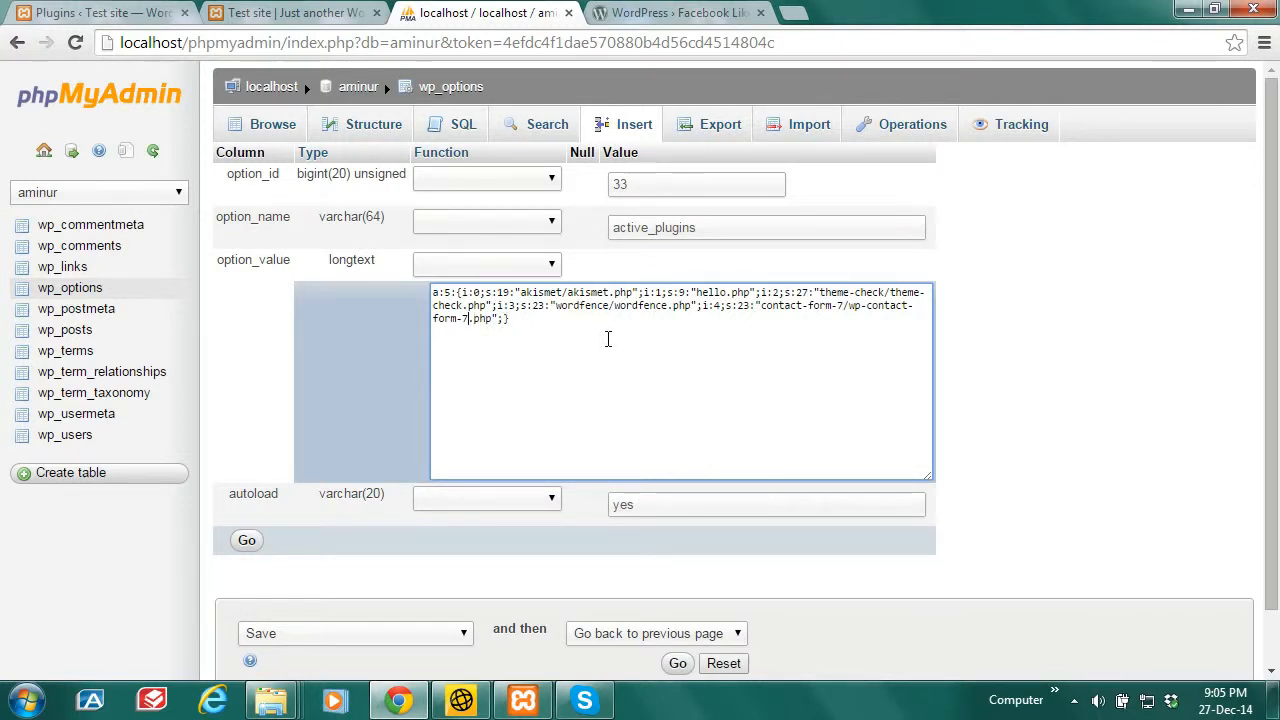
Step: Change the contact-form-7 entry's string length from 23 to 36
{"action": "key", "text": "Left"}
{"action": "key", "text": "Left"}
{"action": "key", "text": "Left"}
{"action": "key", "text": "Left"}
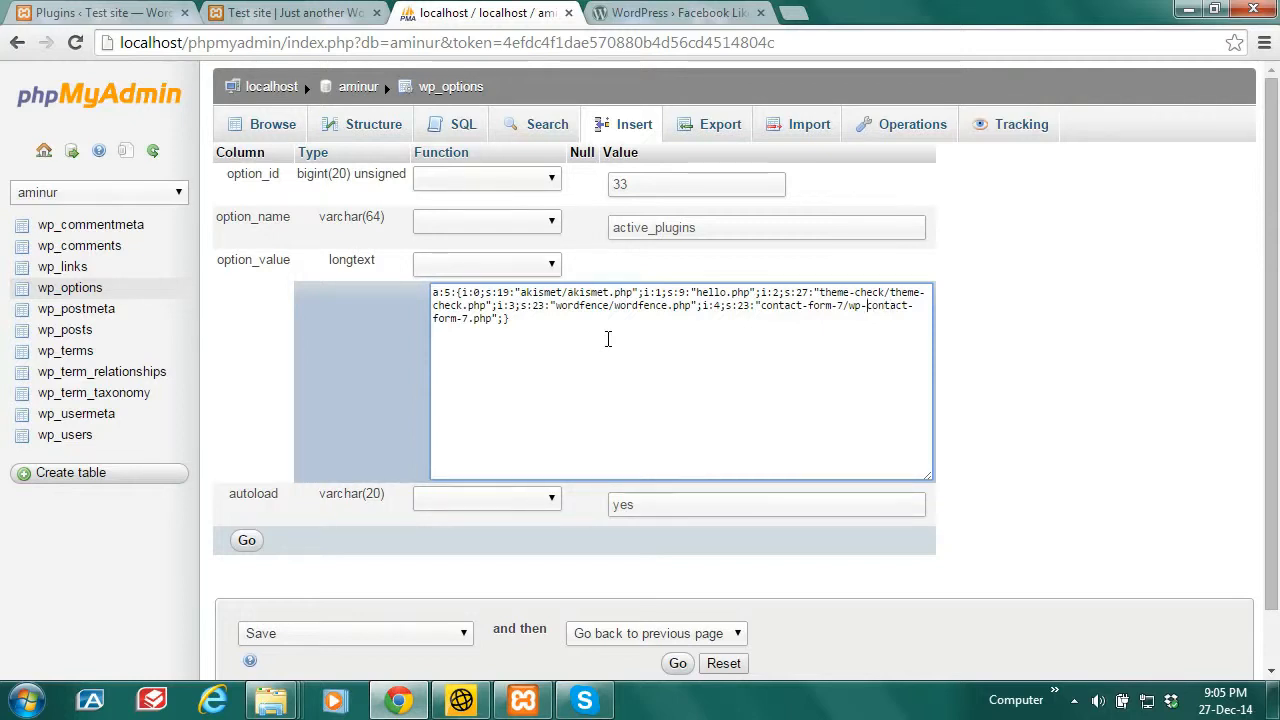
{"action": "key", "text": "Left"}
{"action": "key", "text": "Left"}
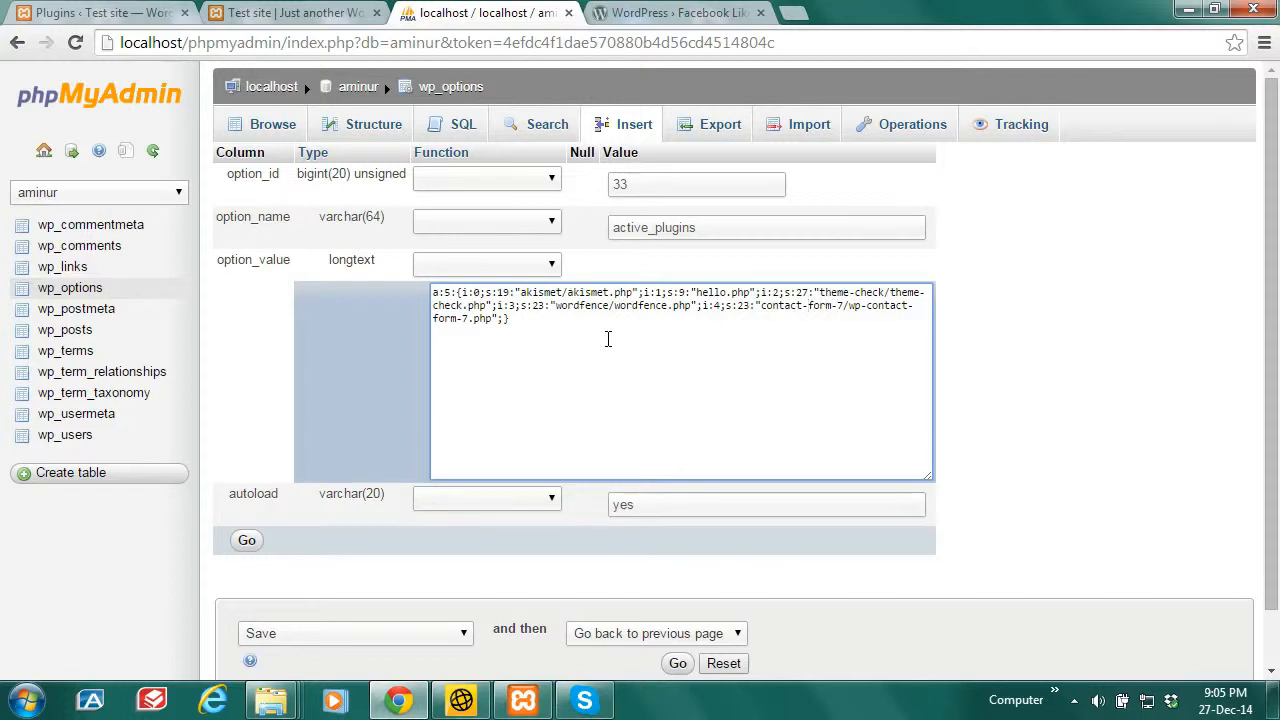
{"action": "key", "text": "Left"}
{"action": "key", "text": "Left"}
{"action": "key", "text": "Left"}
{"action": "left_click", "coordinate": [755, 305]}
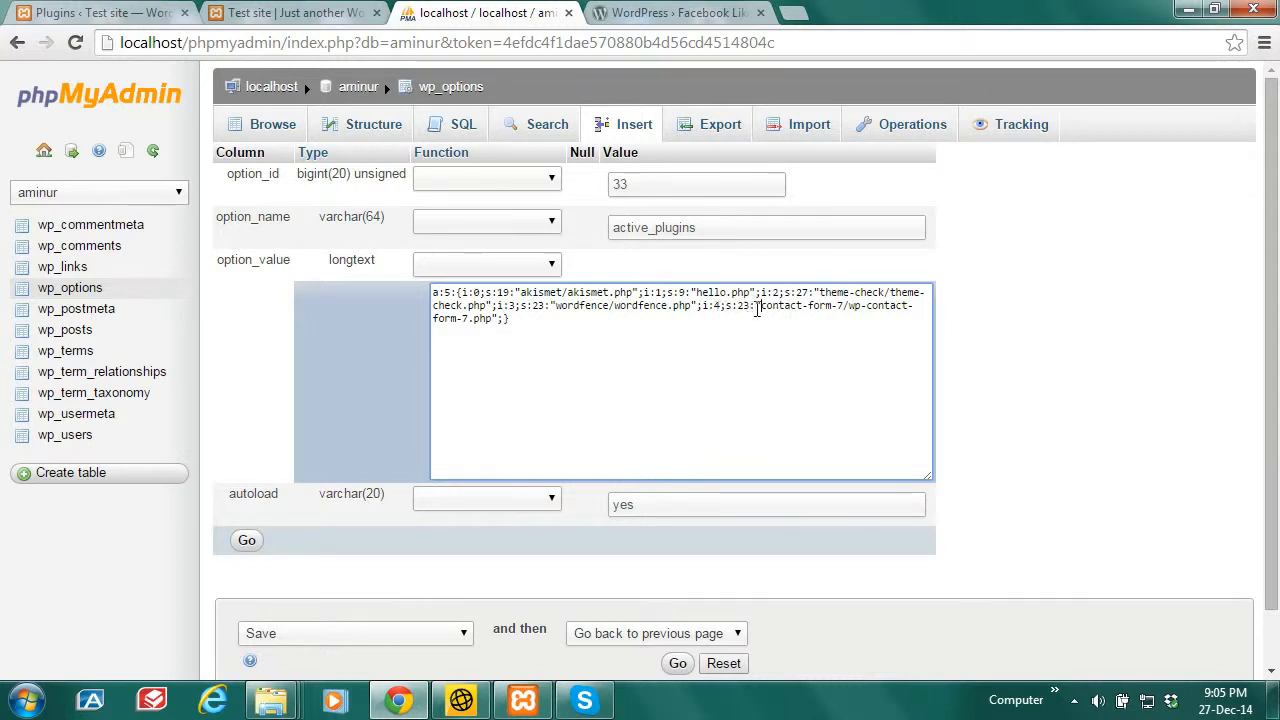
{"action": "double_click", "coordinate": [744, 305]}
{"action": "type", "text": "3"}
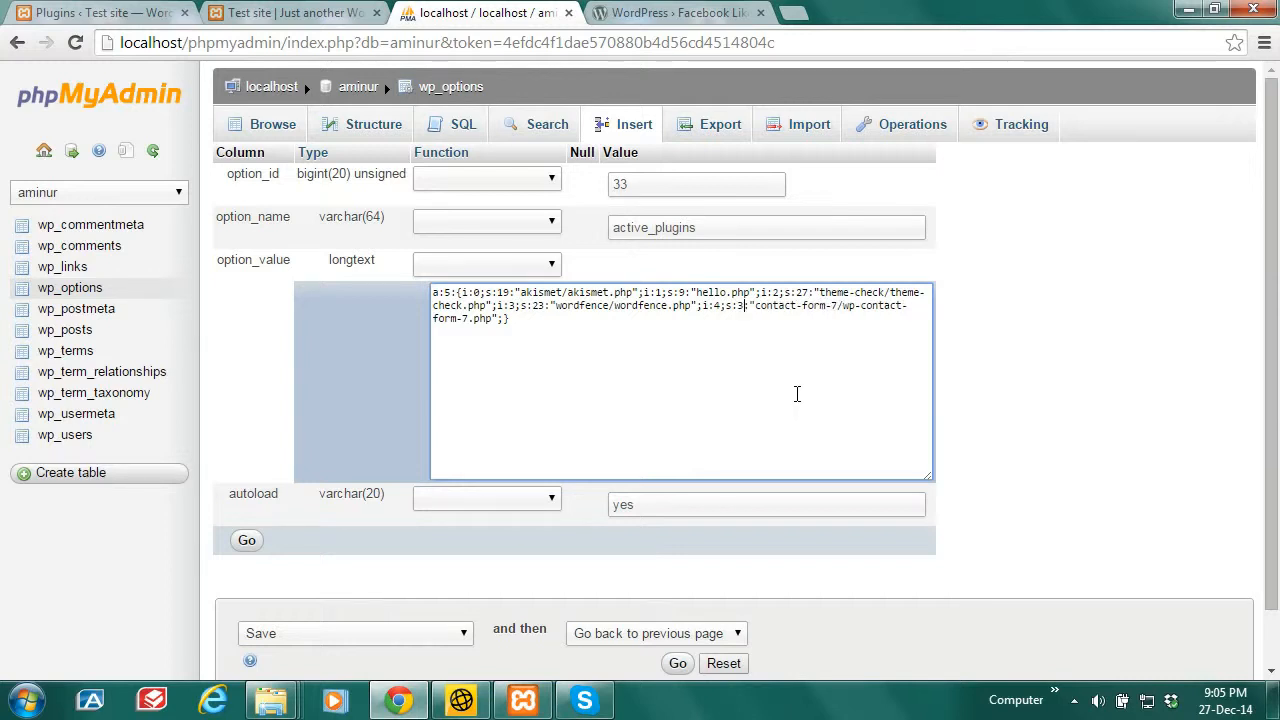
{"action": "type", "text": "6"}
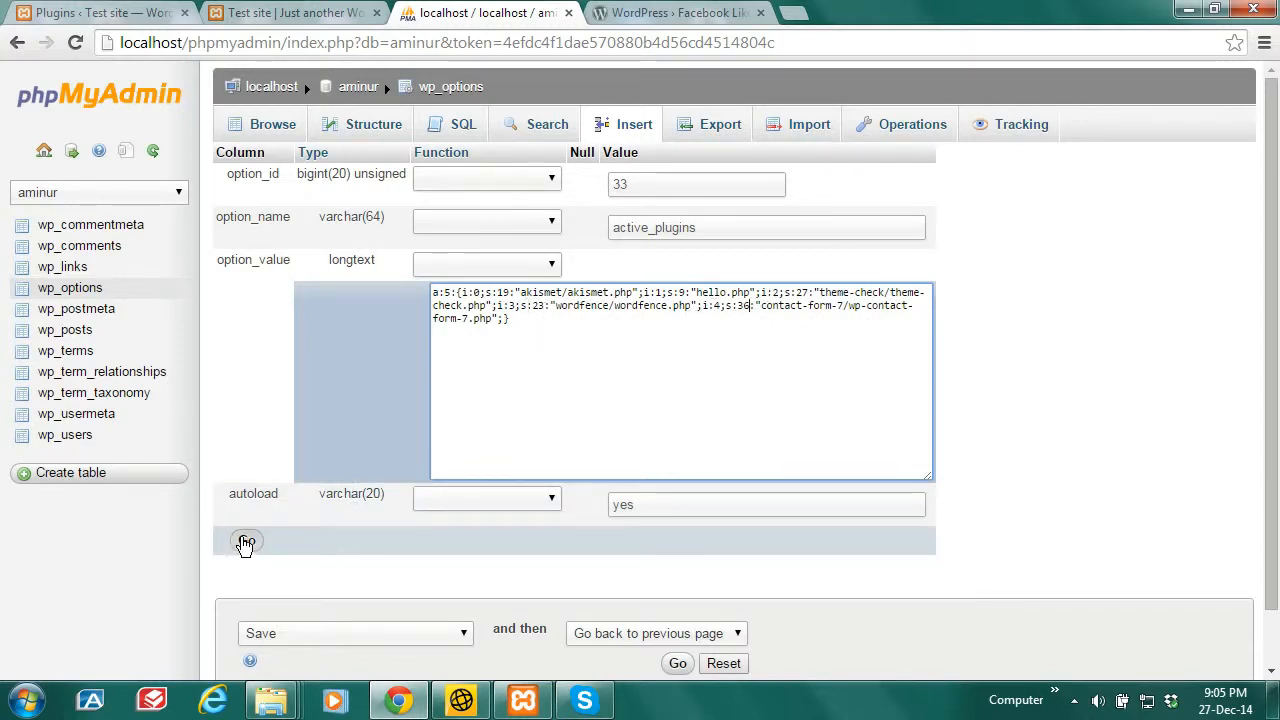
Step: Save the s:36 active_plugins update (1 row affected) and switch to the WordPress plugins list
{"action": "left_click", "coordinate": [246, 540]}
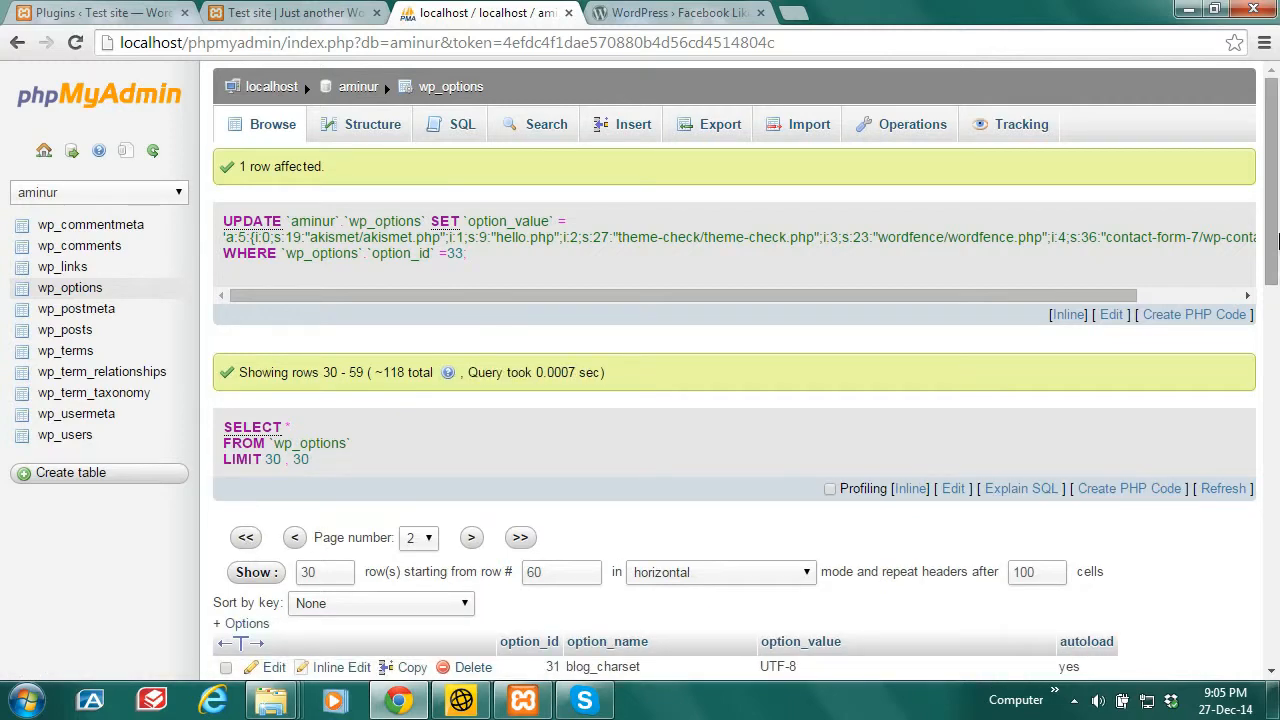
{"action": "left_click_drag", "start_coordinate": [1277, 248], "coordinate": [1277, 365]}
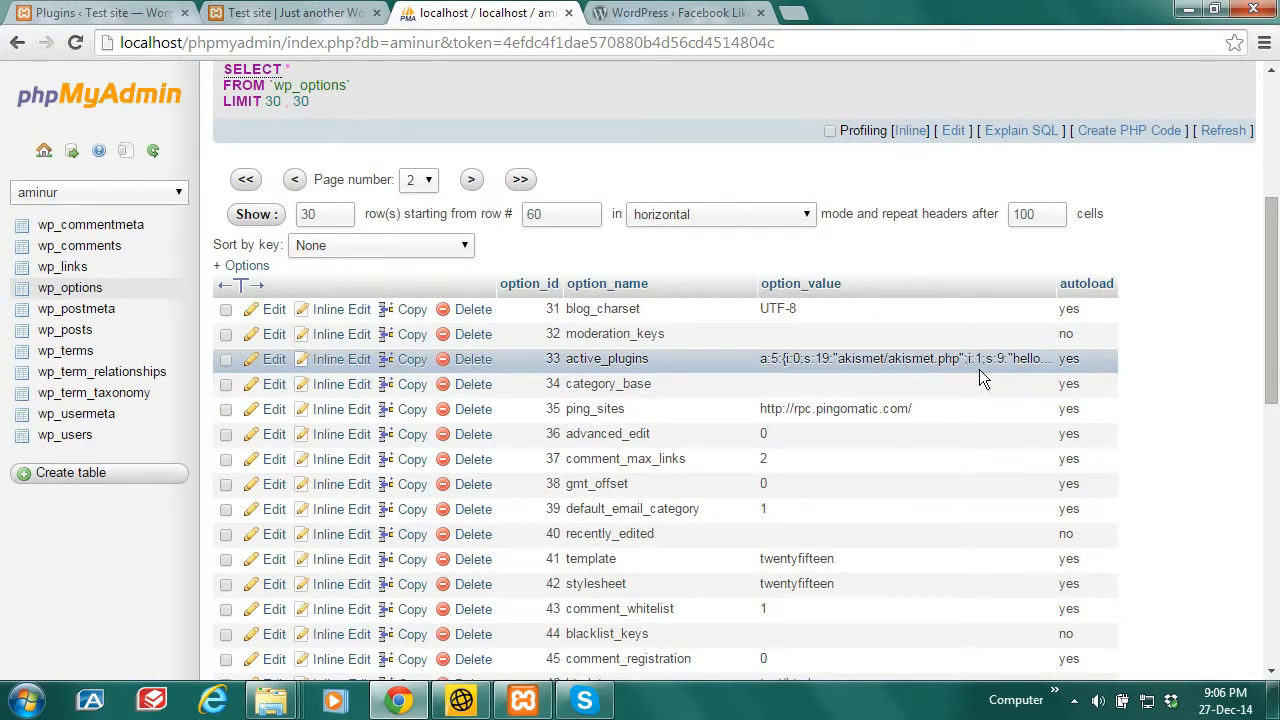
{"action": "left_click", "coordinate": [140, 10]}
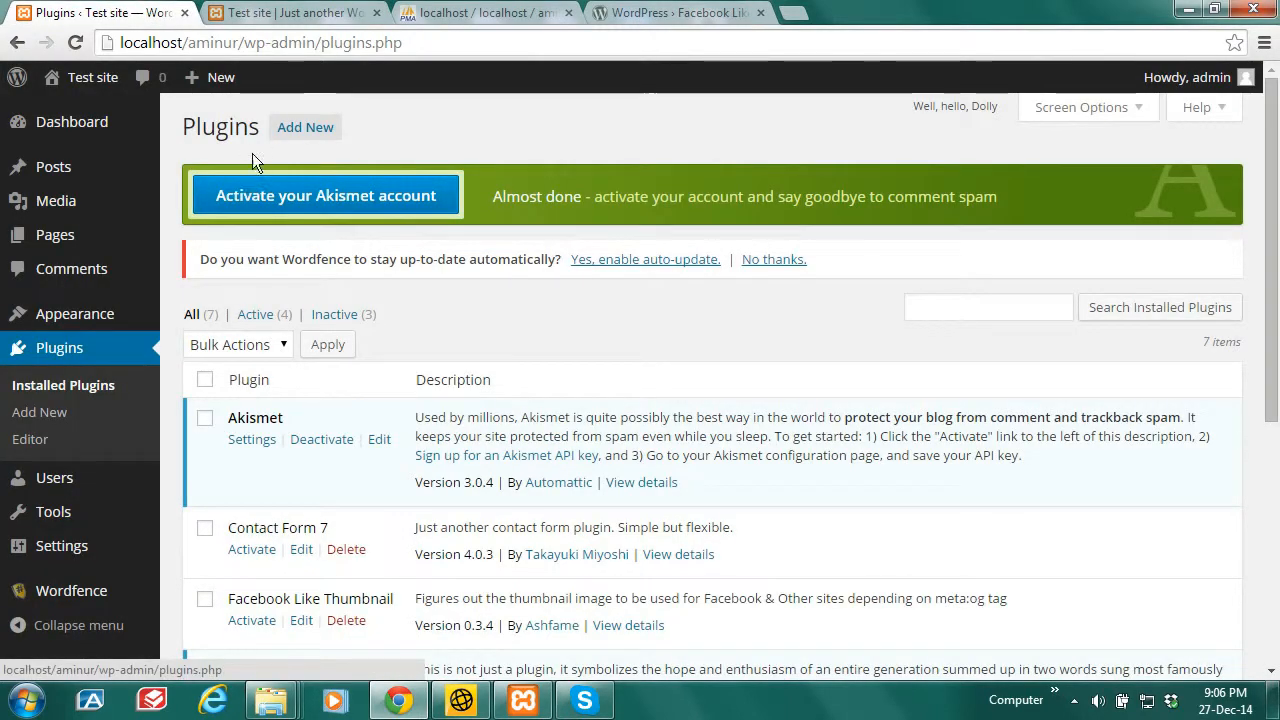
Step: Reload the Plugins list so Contact Form 7 shows active, with 5 of 7 plugins active
{"action": "left_click", "coordinate": [75, 43]}
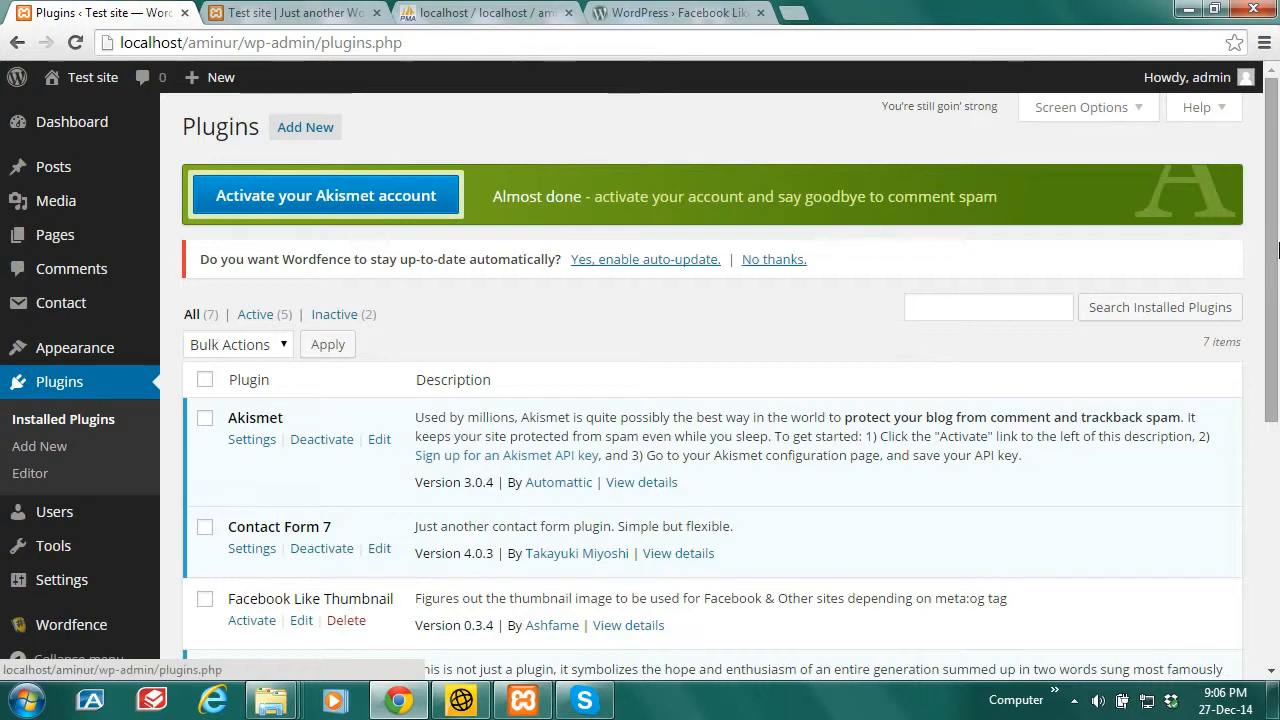
{"action": "mouse_move", "coordinate": [1278, 250]}
{"action": "left_mouse_down"}
{"action": "mouse_move", "coordinate": [1278, 314]}
{"action": "mouse_move", "coordinate": [1276, 268]}
{"action": "left_mouse_up"}
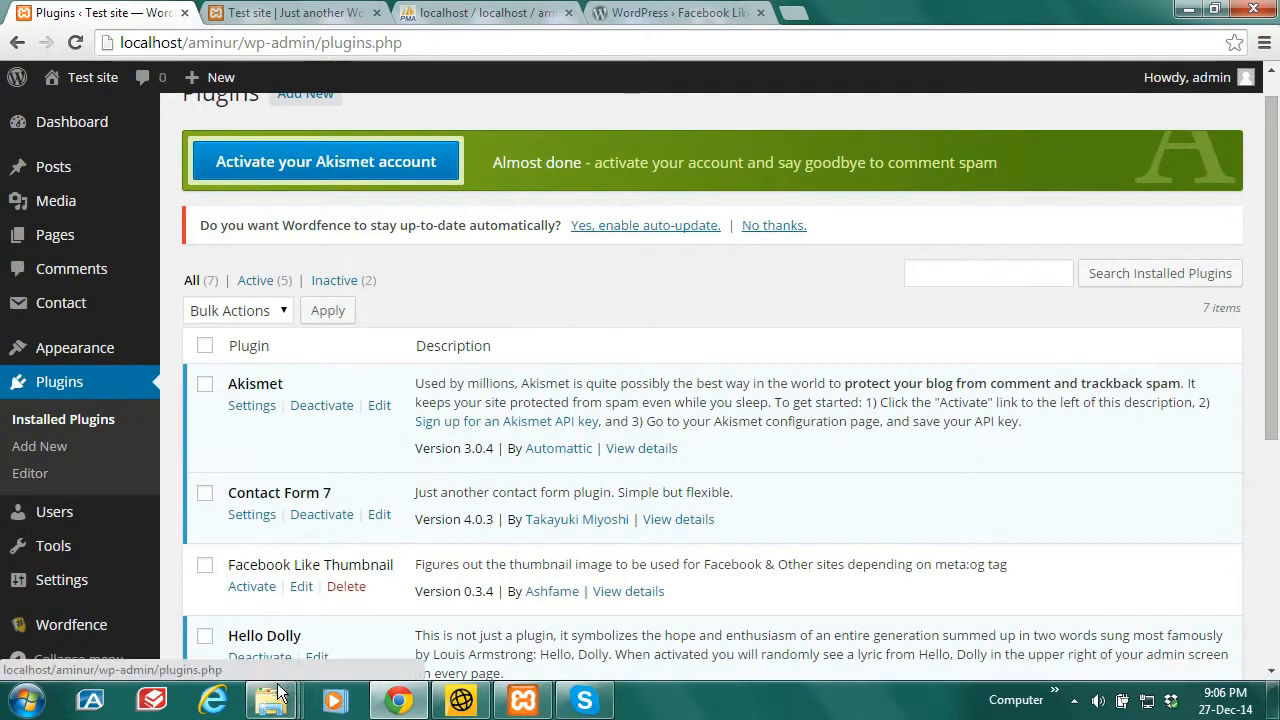
{"action": "mouse_move", "coordinate": [272, 690]}
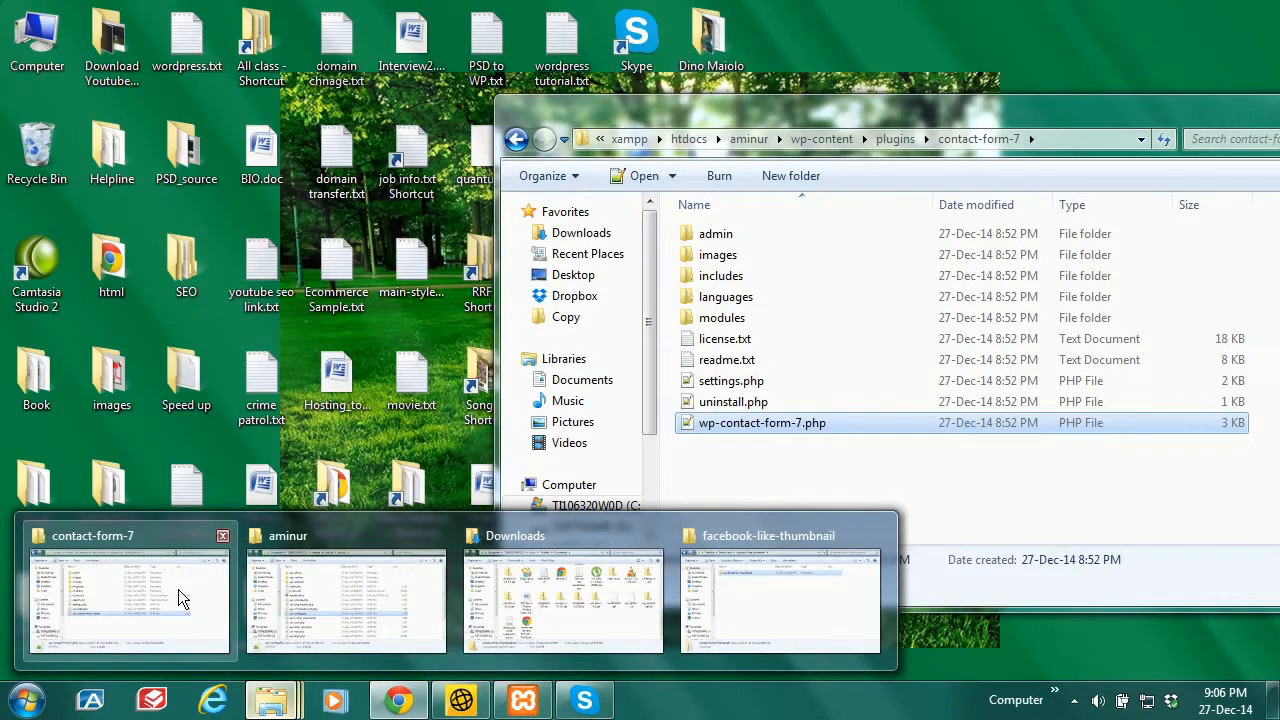
Step: Move up from the contact-form-7 folder to plugins in Explorer, then return to phpMyAdmin's wp_options
{"action": "left_click", "coordinate": [178, 592]}
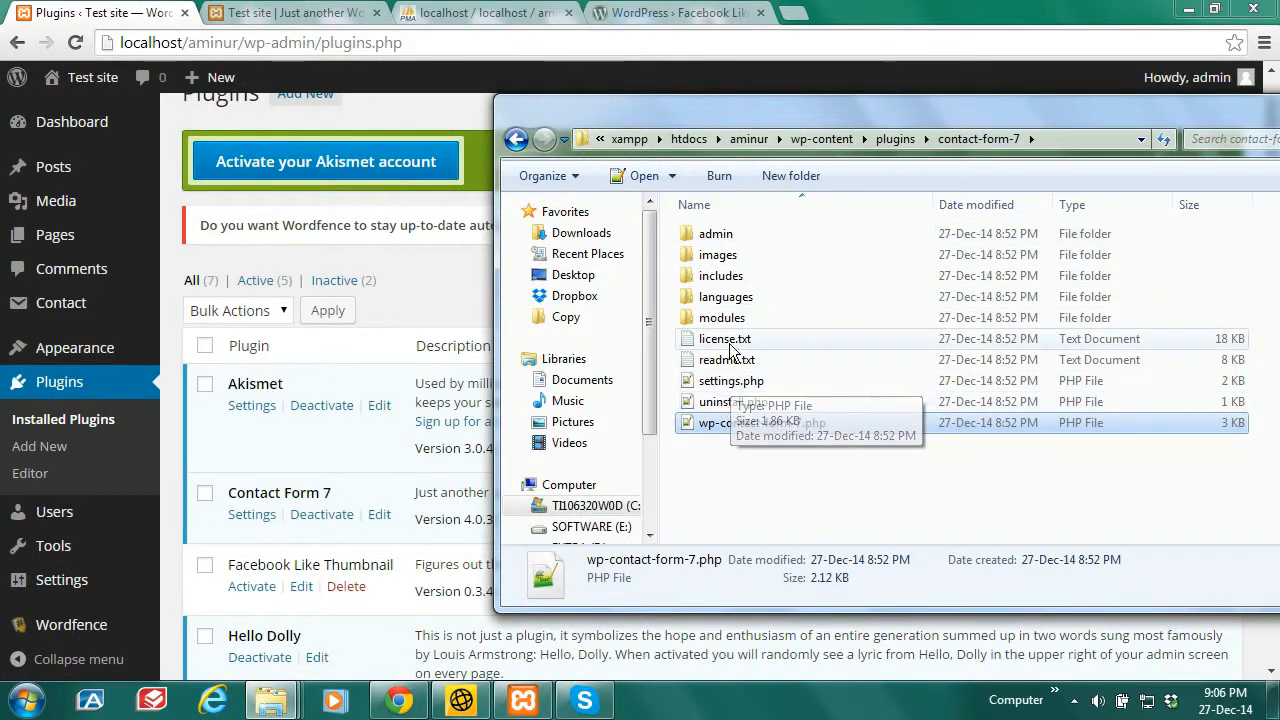
{"action": "left_click", "coordinate": [897, 138]}
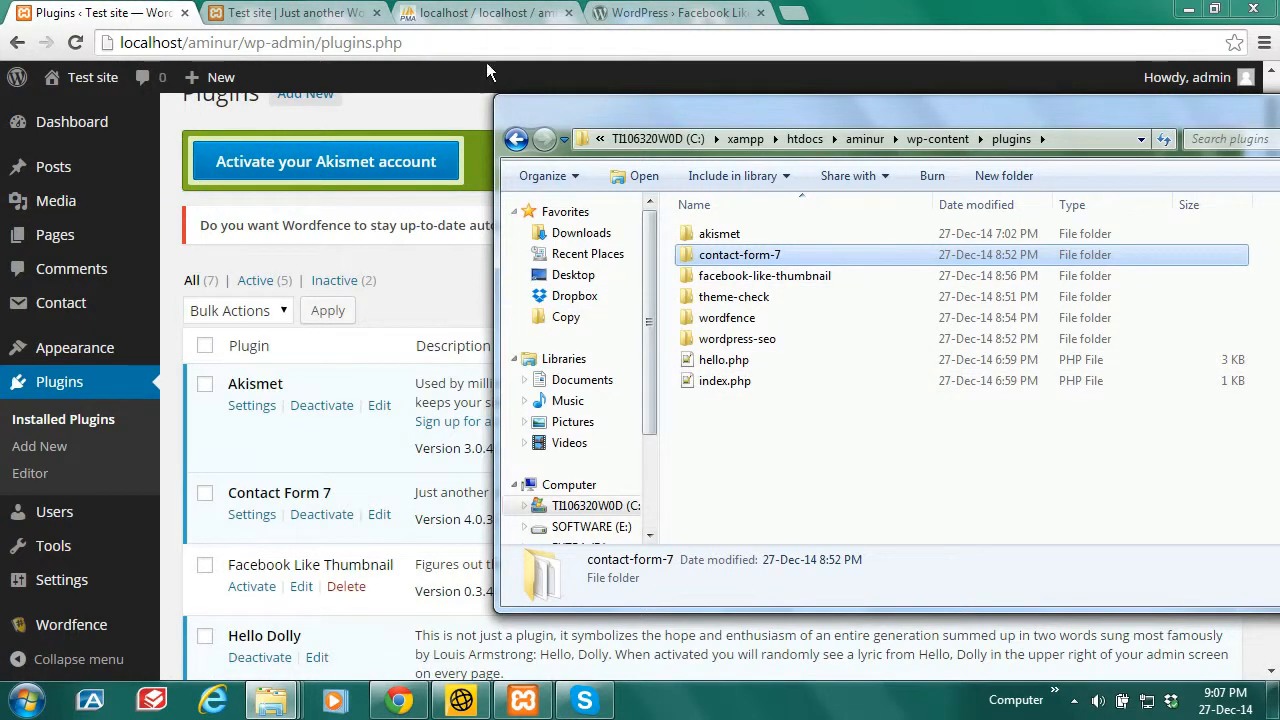
{"action": "left_click", "coordinate": [496, 8]}
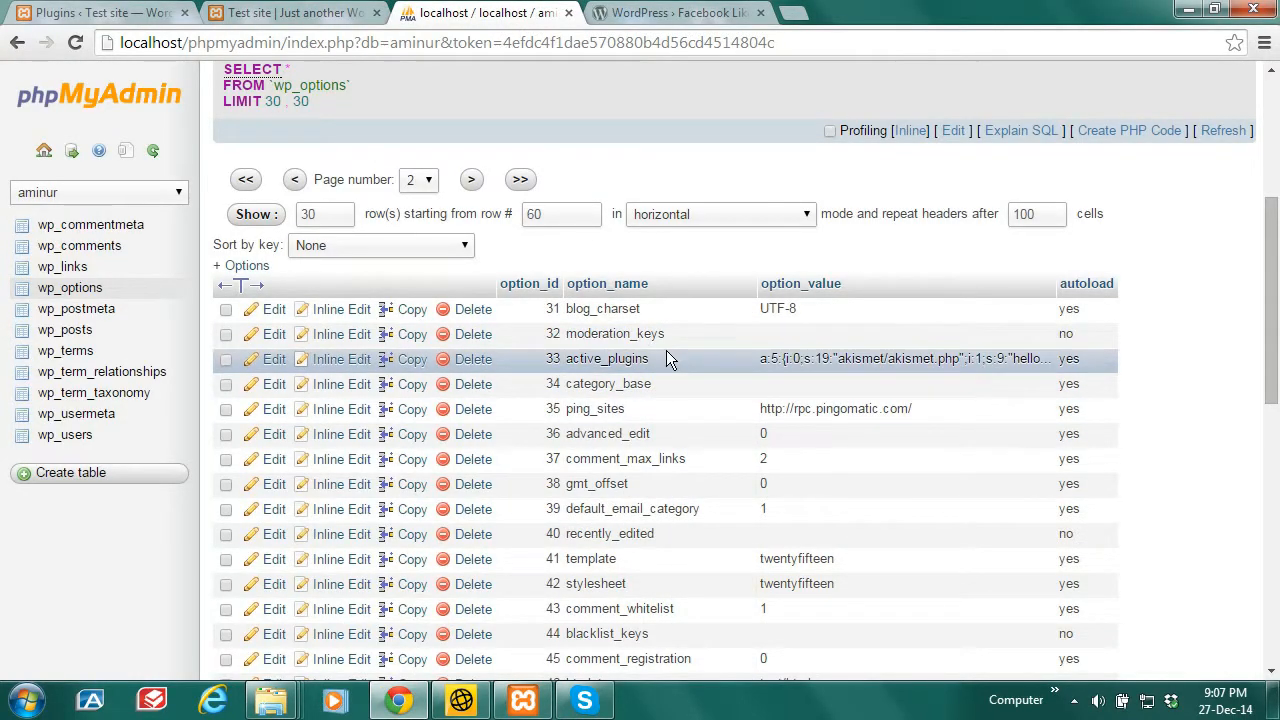
Step: View the site's front page, briefly checking the wp_options tab in between
{"action": "left_click", "coordinate": [268, 8]}
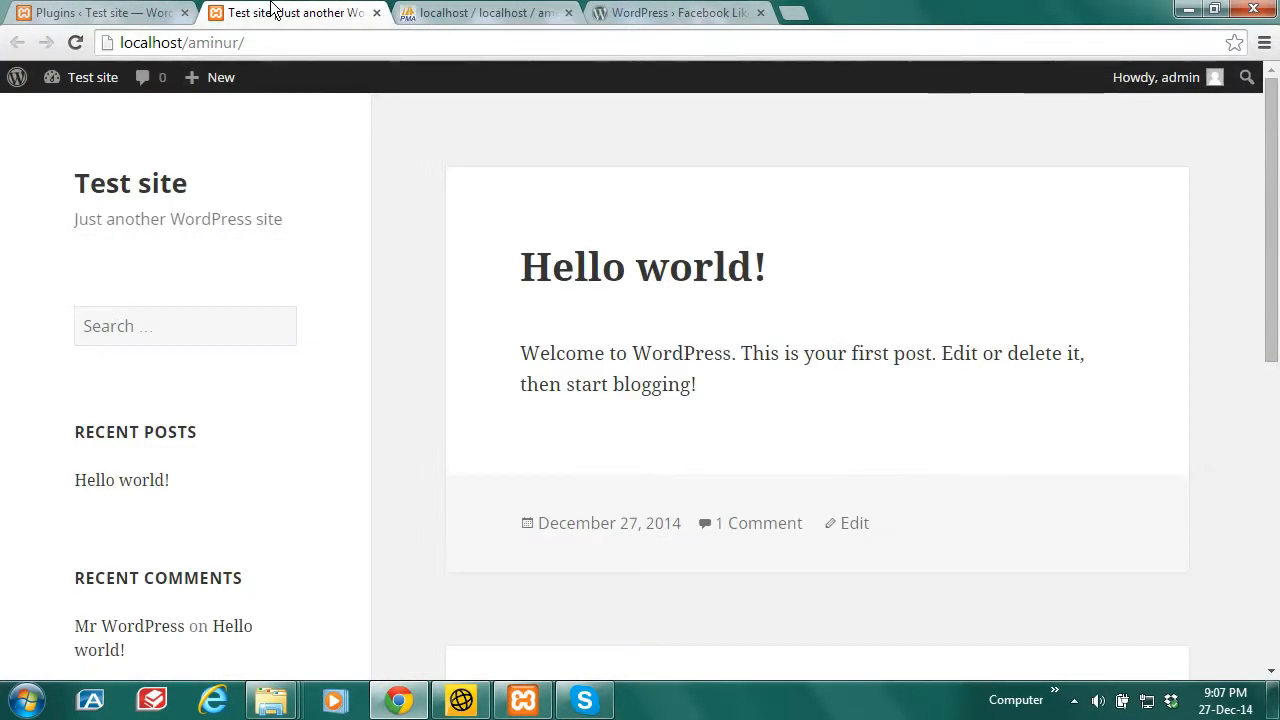
{"action": "left_click", "coordinate": [420, 12]}
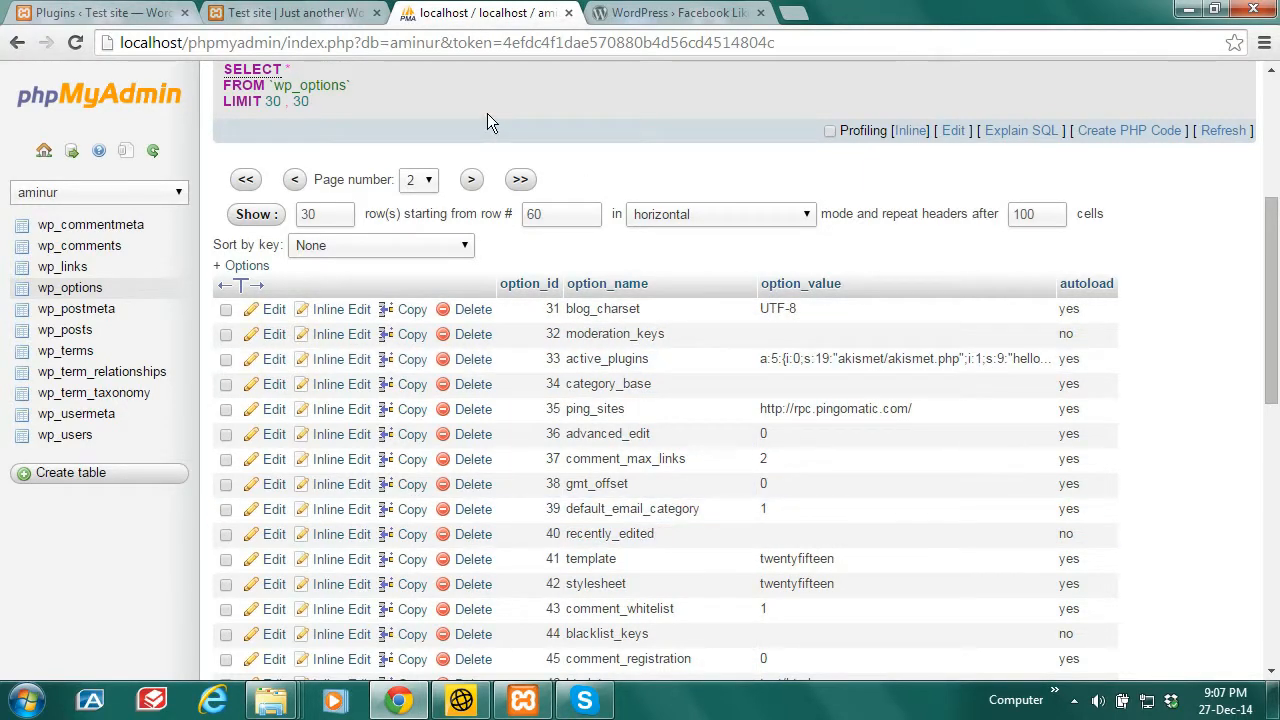
{"action": "left_click", "coordinate": [316, 12]}
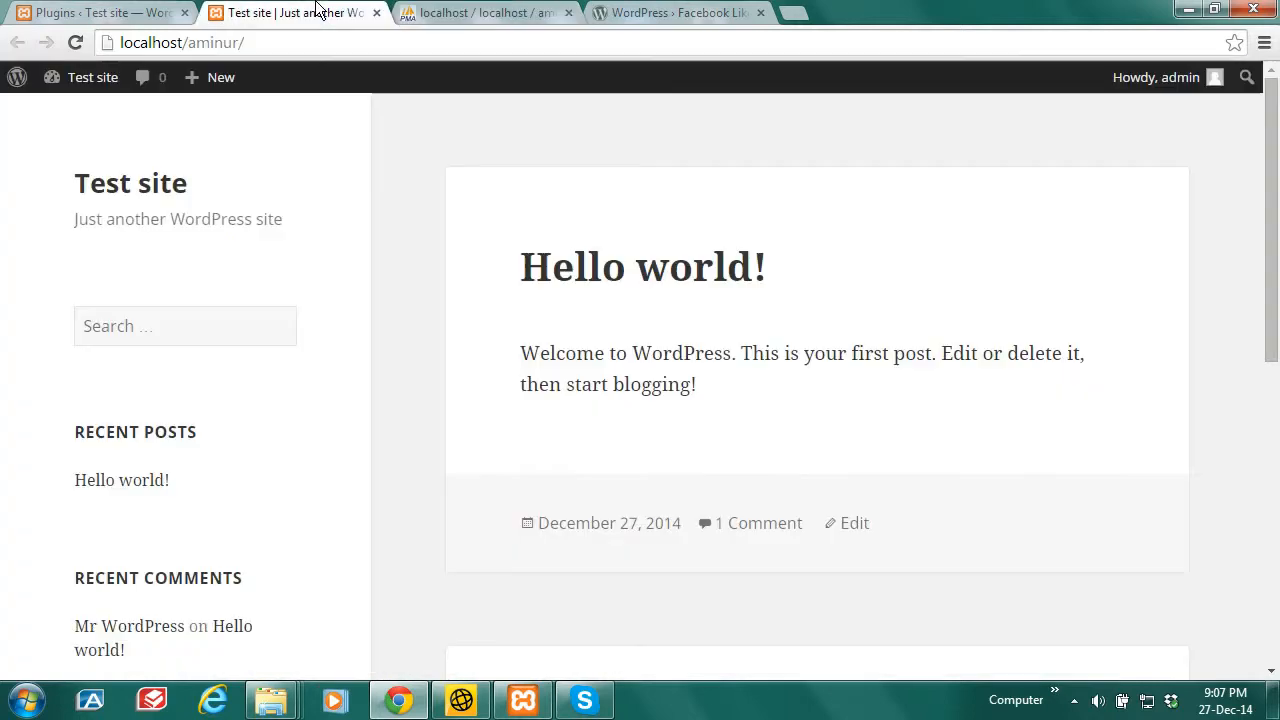
Step: Go from the Plugins admin through Appearance to the Themes page listing three themes
{"action": "left_click", "coordinate": [100, 12]}
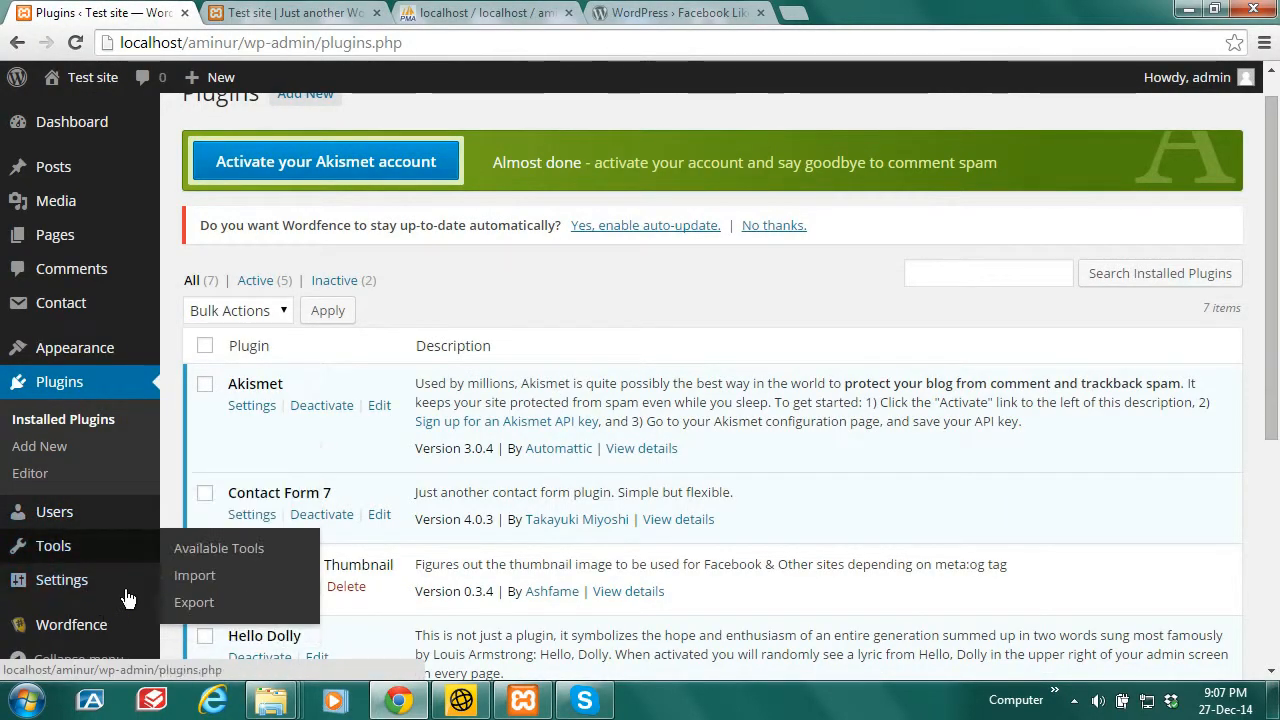
{"action": "scroll", "coordinate": [90, 373], "scroll_direction": "down", "scroll_amount": 1}
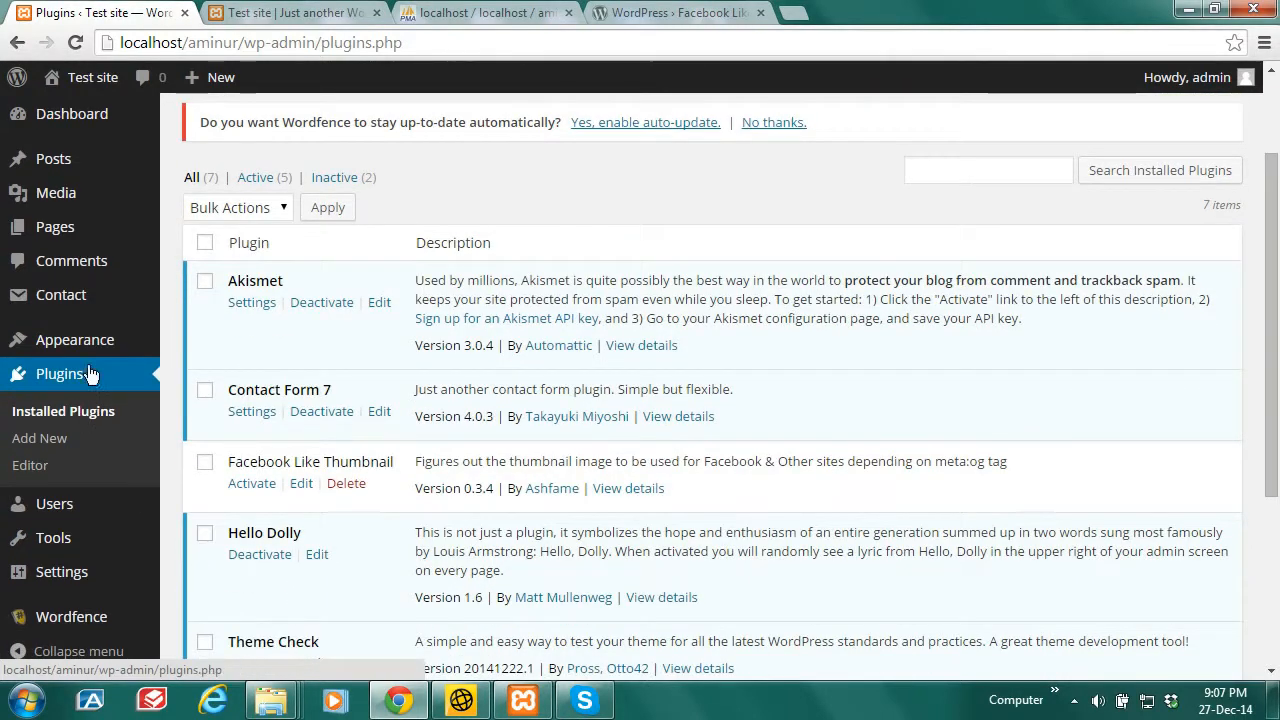
{"action": "mouse_move", "coordinate": [86, 340]}
{"action": "left_click", "coordinate": [200, 344]}
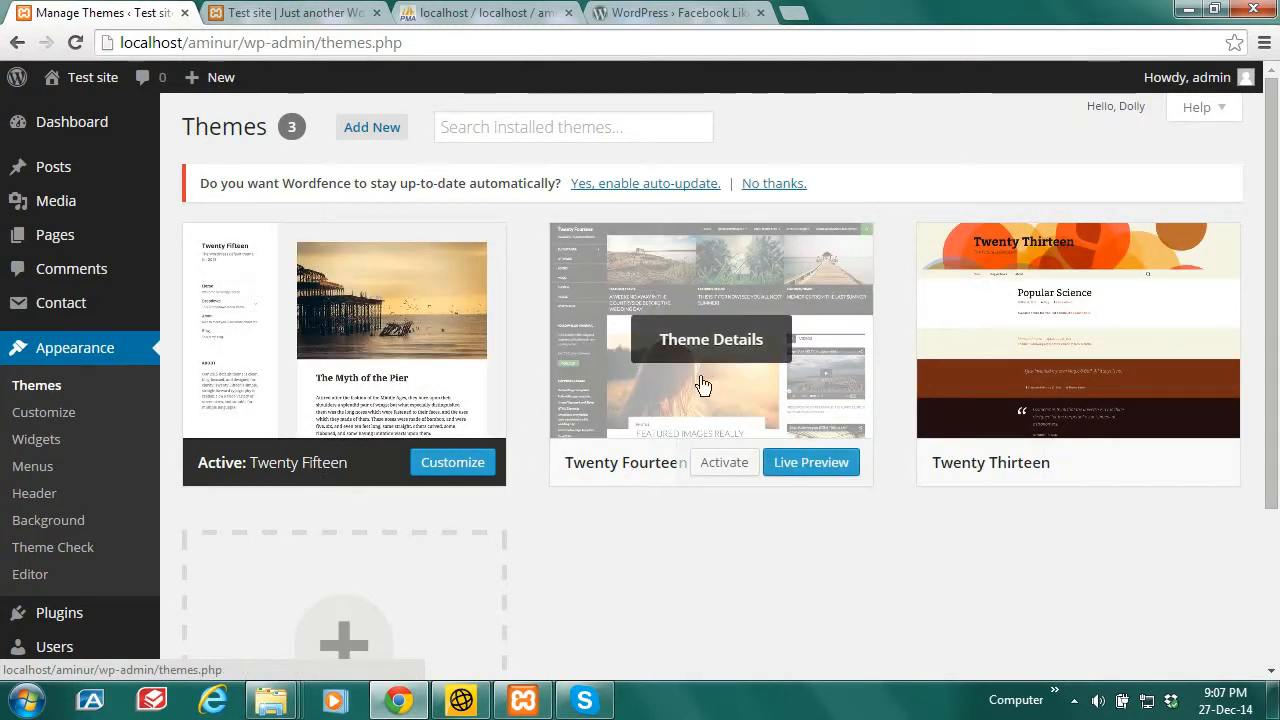
Step: Activate Twenty Fourteen, reload the front page to see its design, then return to Manage Themes
{"action": "left_click", "coordinate": [725, 470]}
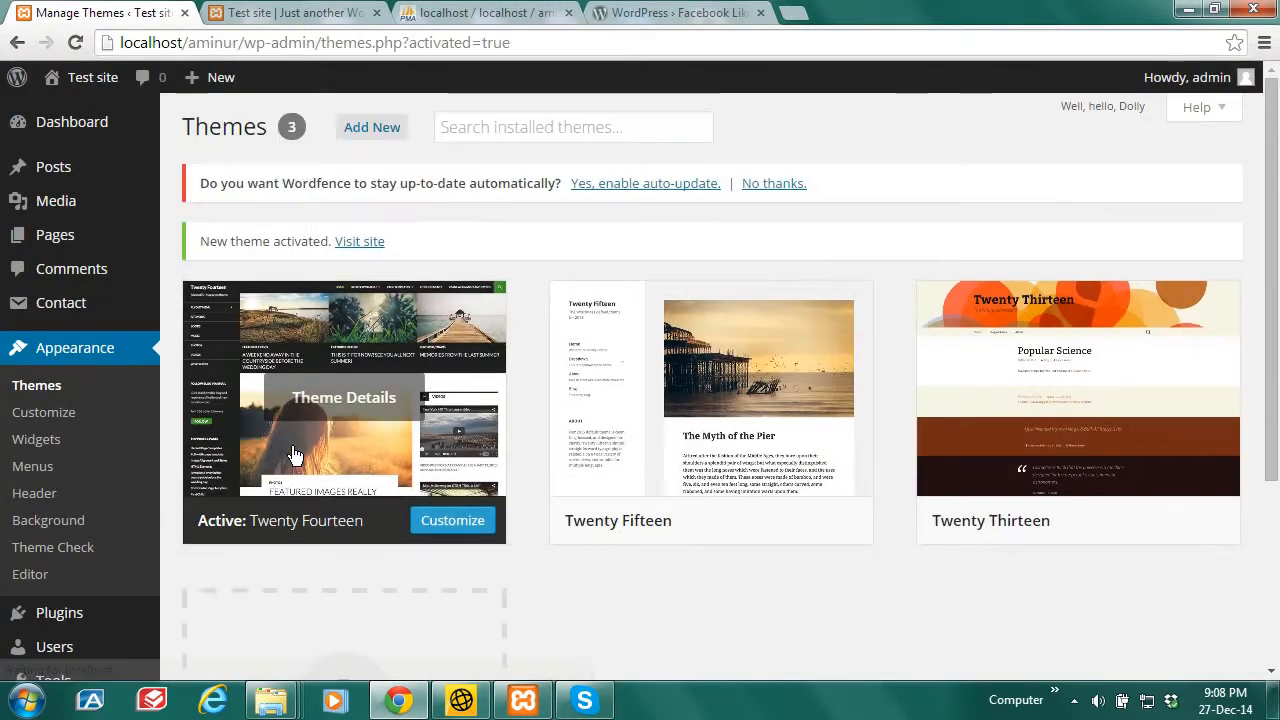
{"action": "left_click", "coordinate": [300, 12]}
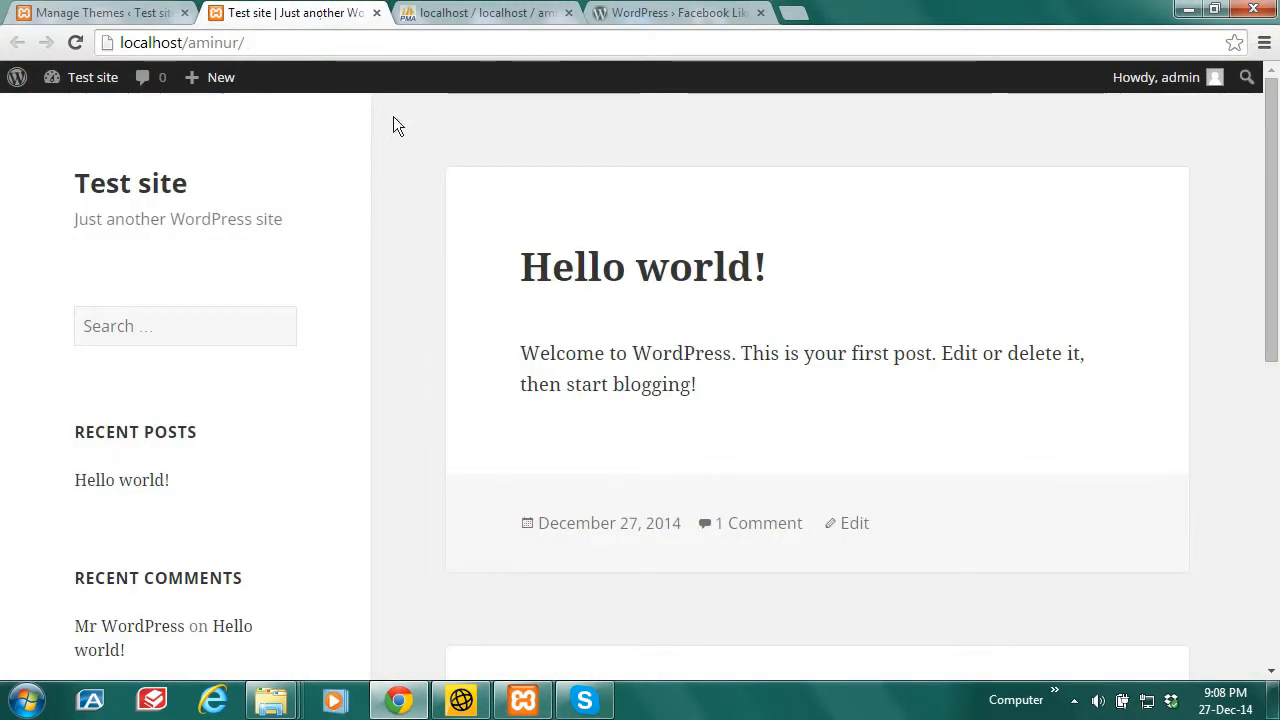
{"action": "left_click", "coordinate": [75, 43]}
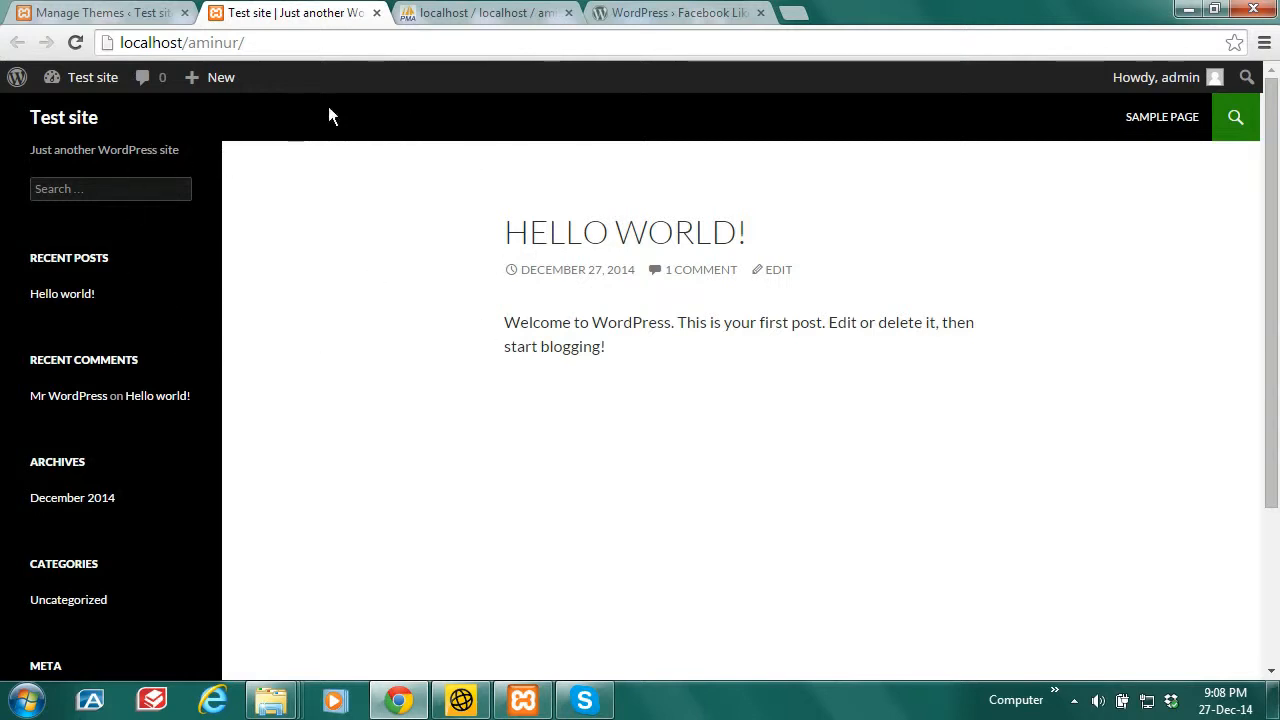
{"action": "left_click", "coordinate": [115, 12]}
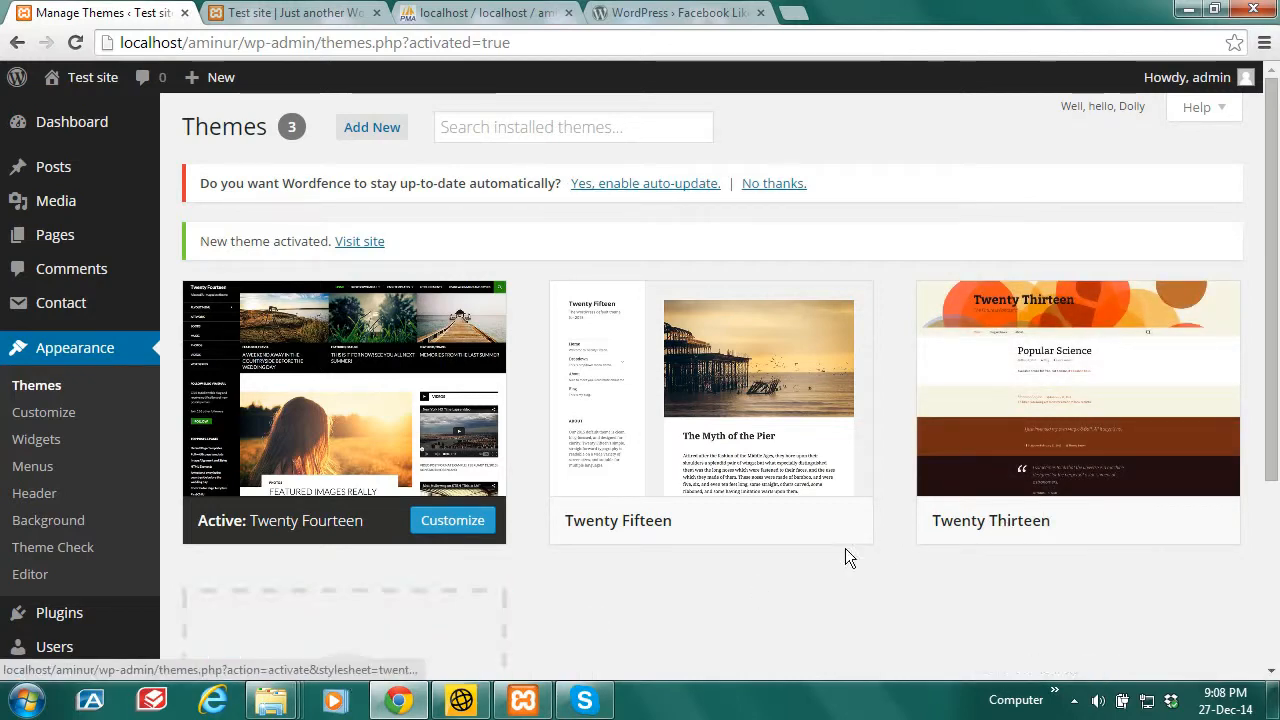
Step: Open the aminur site's wp-content\themes folder in Windows Explorer
{"action": "mouse_move", "coordinate": [268, 705]}
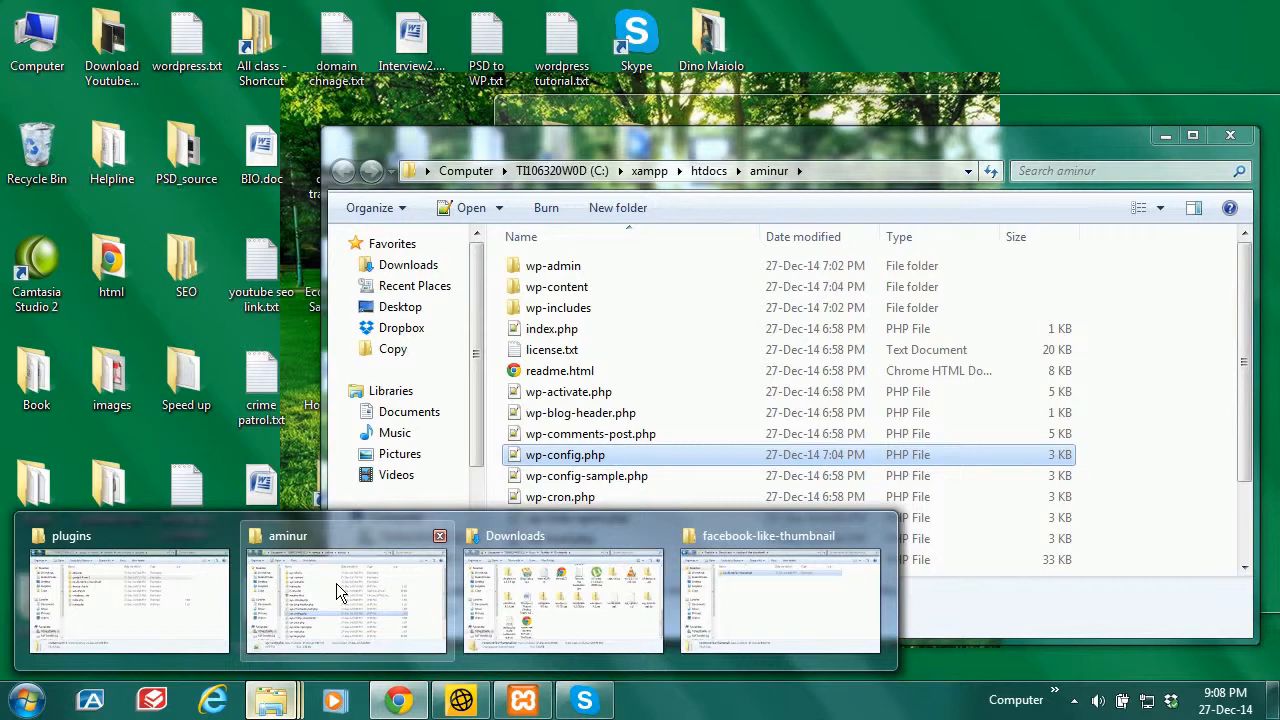
{"action": "left_click", "coordinate": [336, 588]}
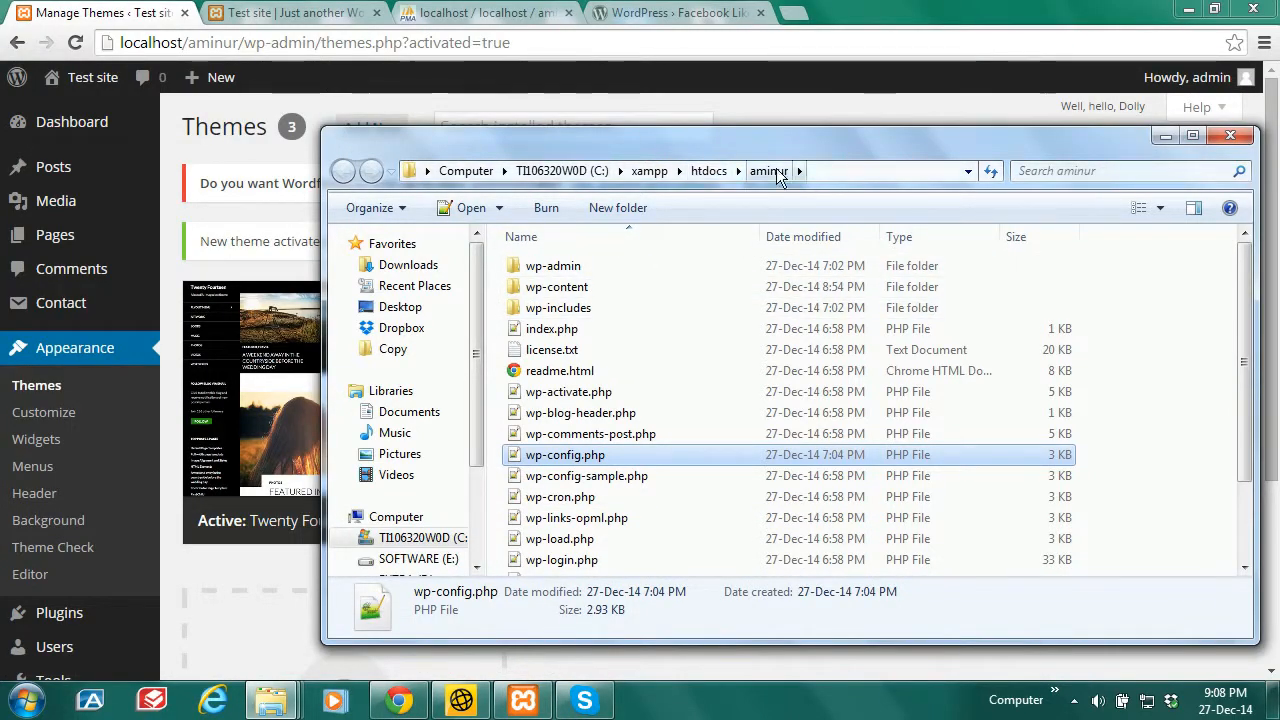
{"action": "double_click", "coordinate": [574, 288]}
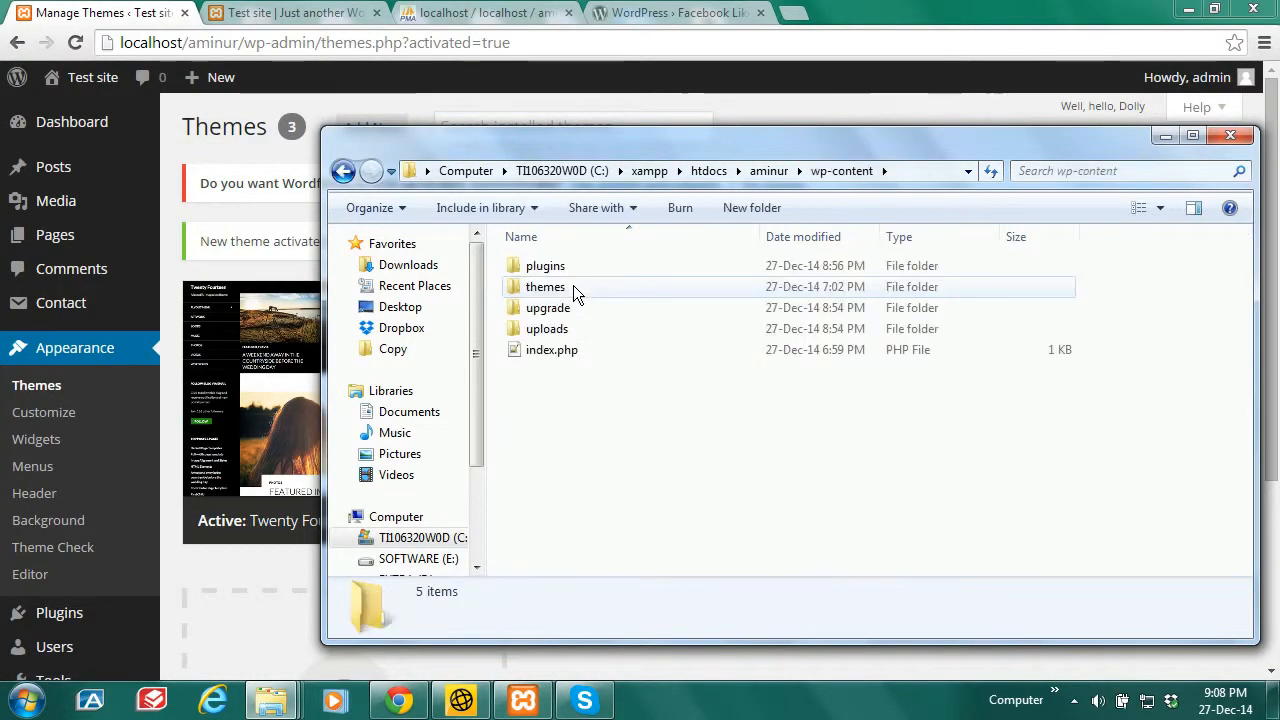
{"action": "double_click", "coordinate": [560, 289]}
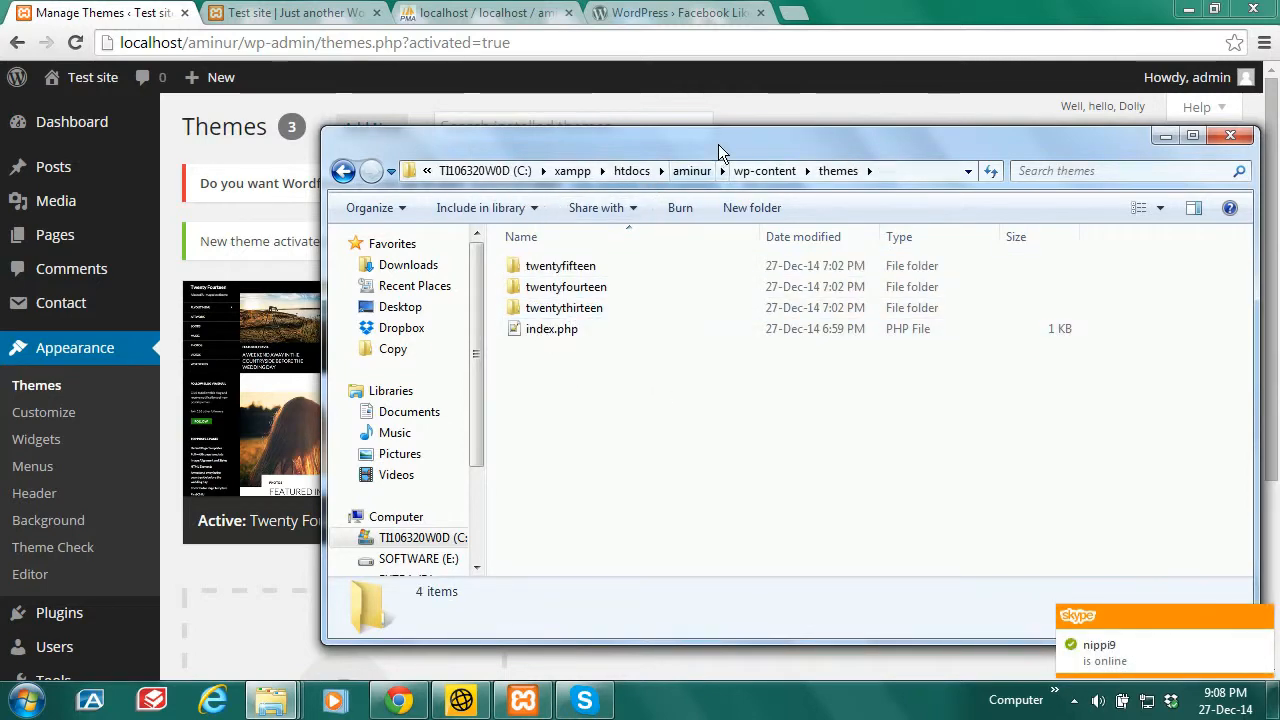
{"action": "left_click_drag", "start_coordinate": [718, 144], "coordinate": [597, 140]}
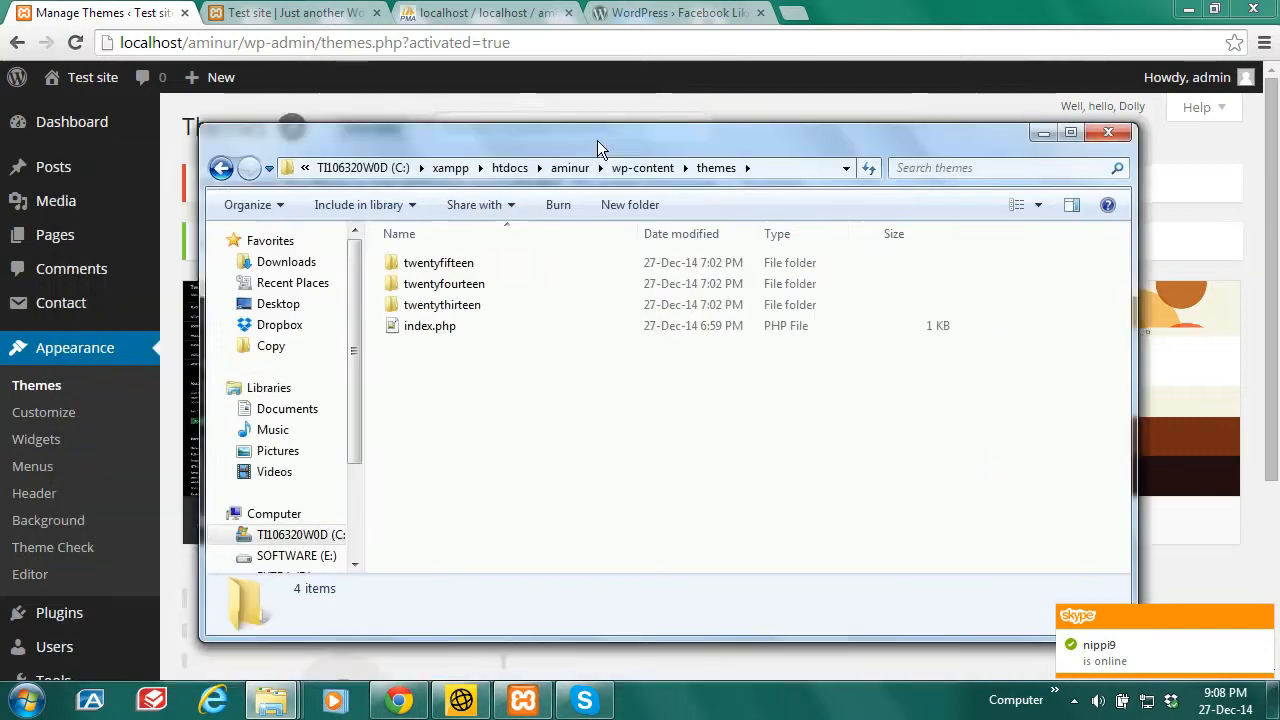
Step: Copy the name 'twentythirteen' from the folder's rename box, leaving the folder unrenamed
{"action": "right_click", "coordinate": [462, 313]}
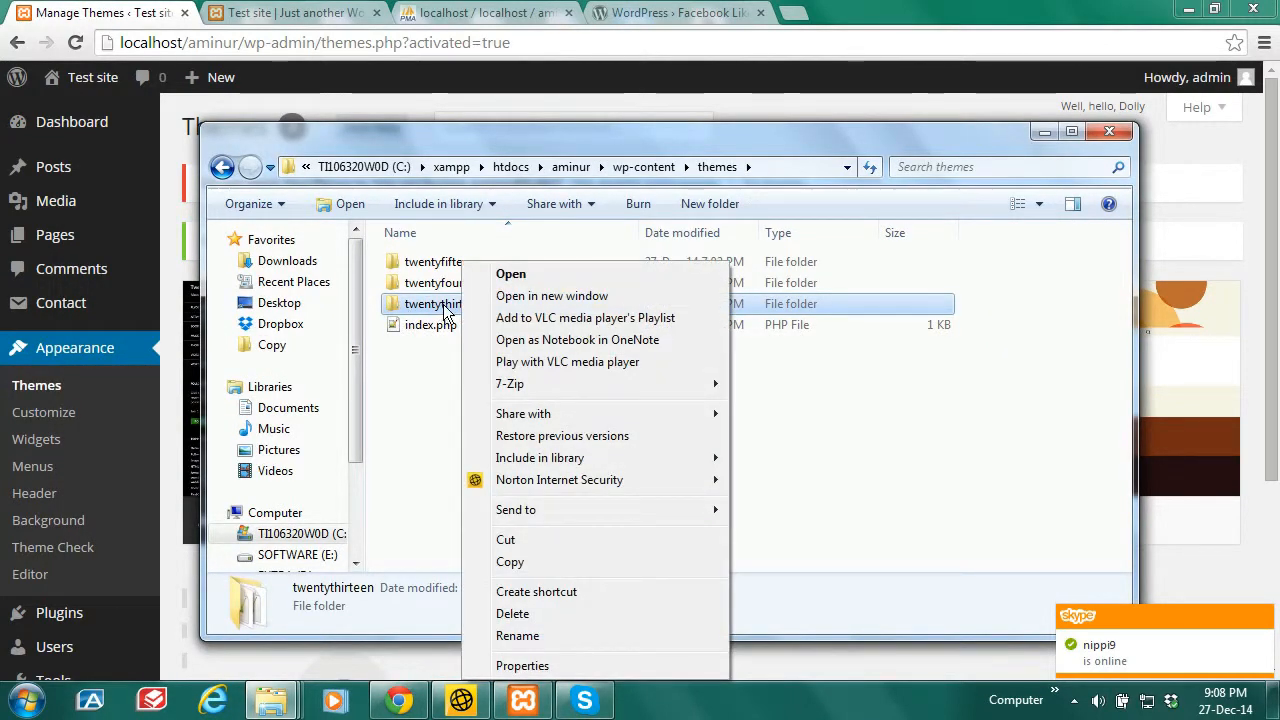
{"action": "left_click", "coordinate": [518, 635]}
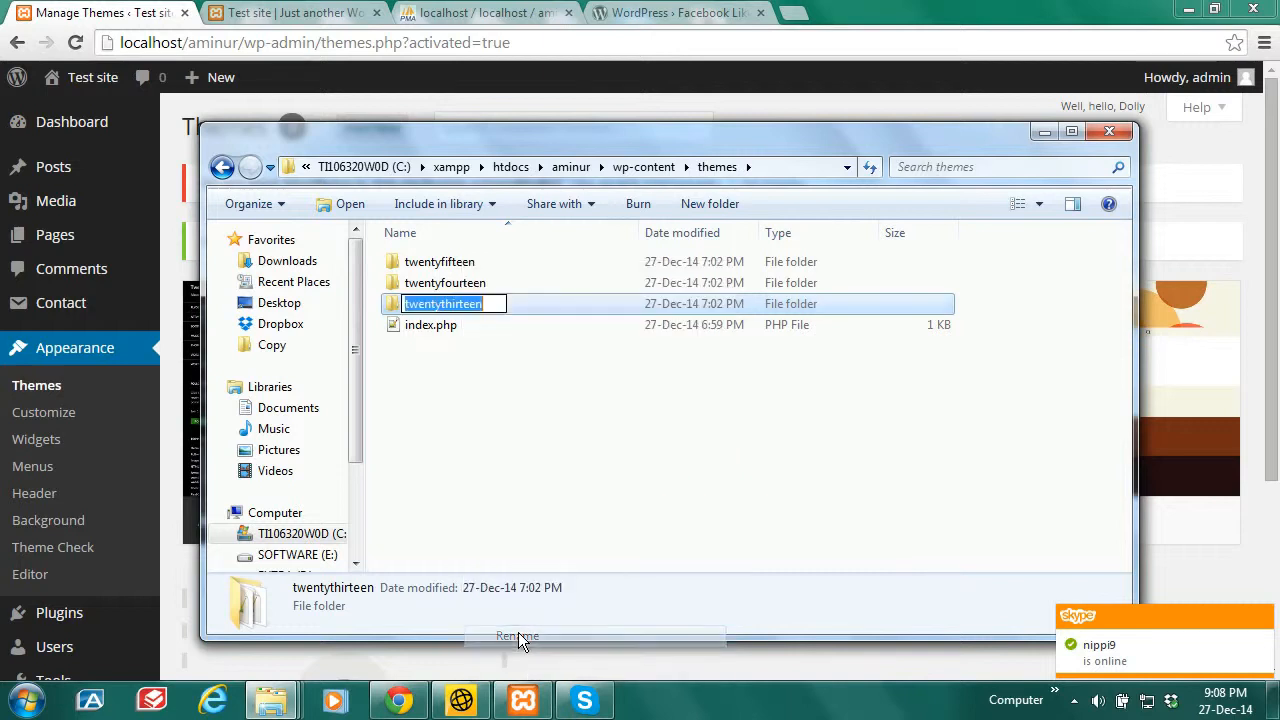
{"action": "right_click", "coordinate": [461, 299]}
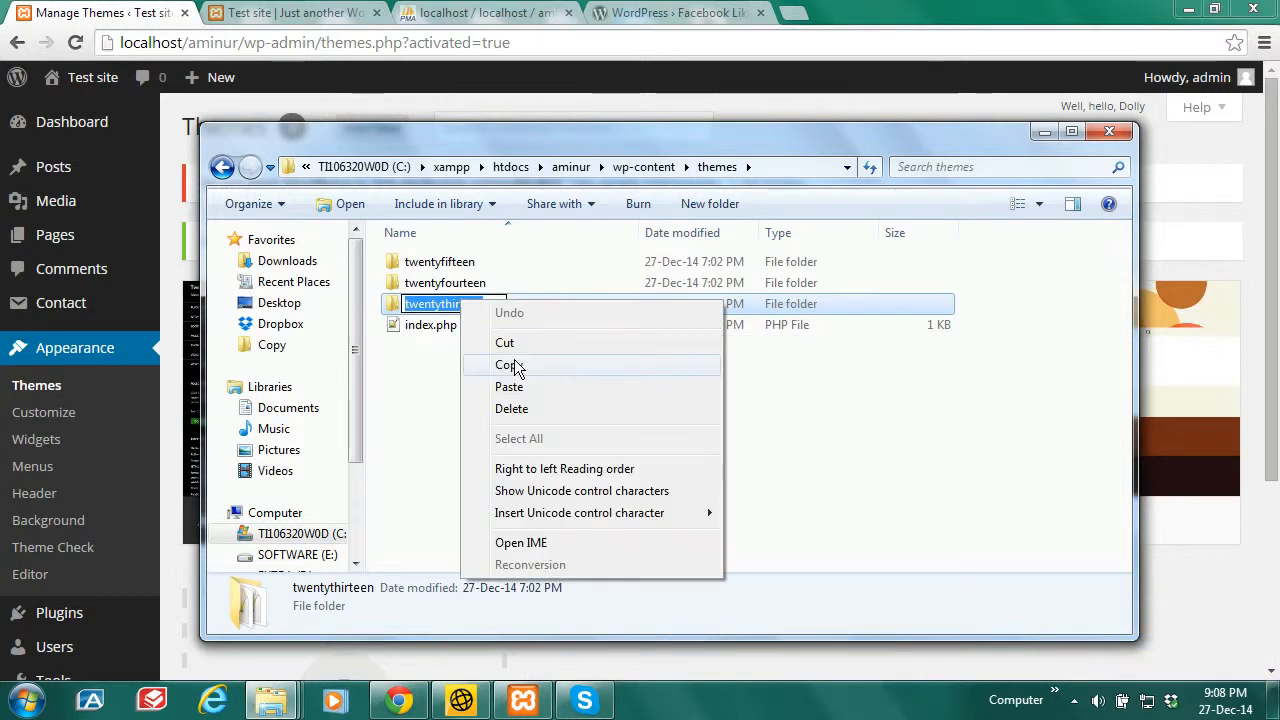
{"action": "left_click", "coordinate": [518, 364]}
{"action": "left_click", "coordinate": [529, 417]}
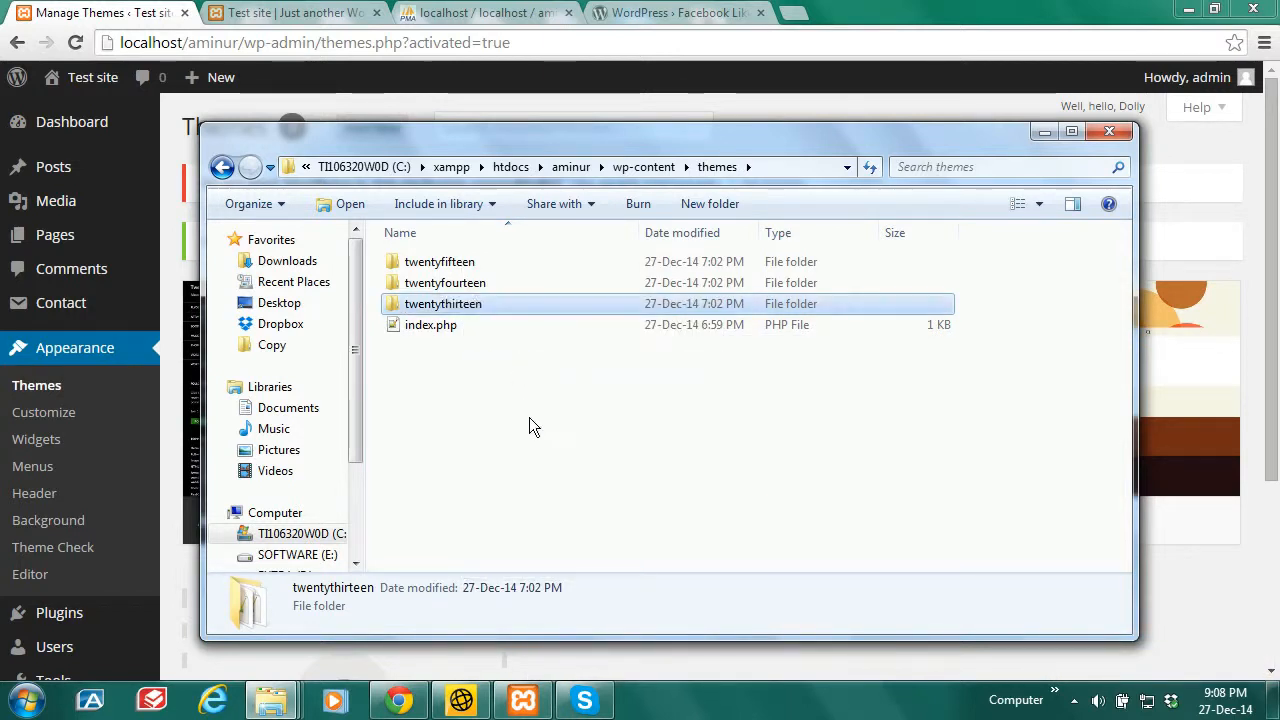
{"action": "left_click", "coordinate": [287, 11]}
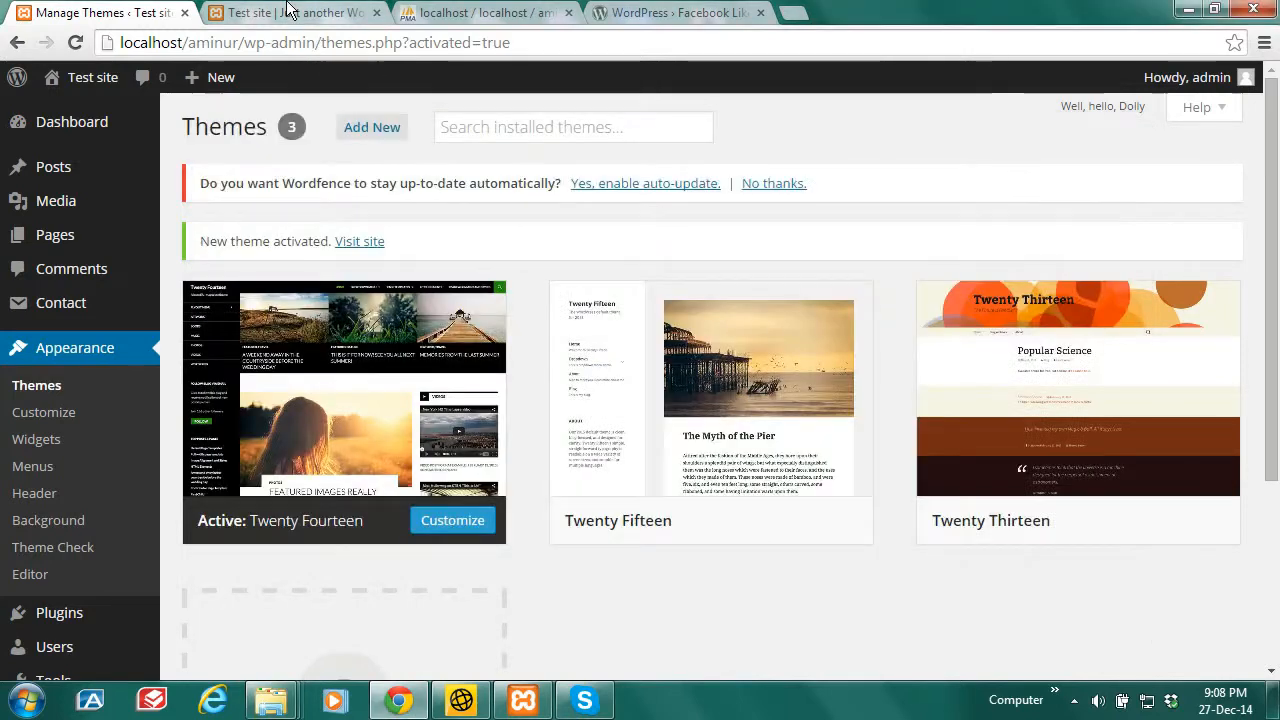
Step: Show page 2 of wp_options and scroll to the template and stylesheet rows (41–42)
{"action": "left_click", "coordinate": [456, 12]}
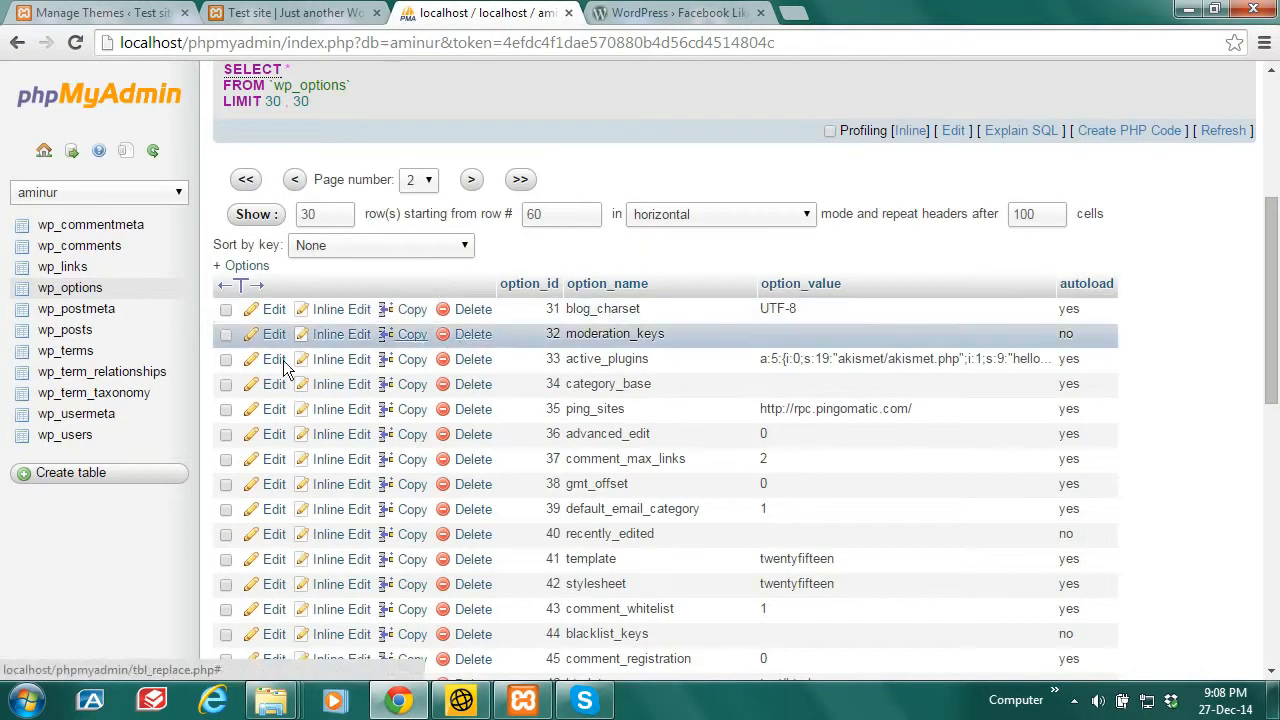
{"action": "left_click", "coordinate": [80, 293]}
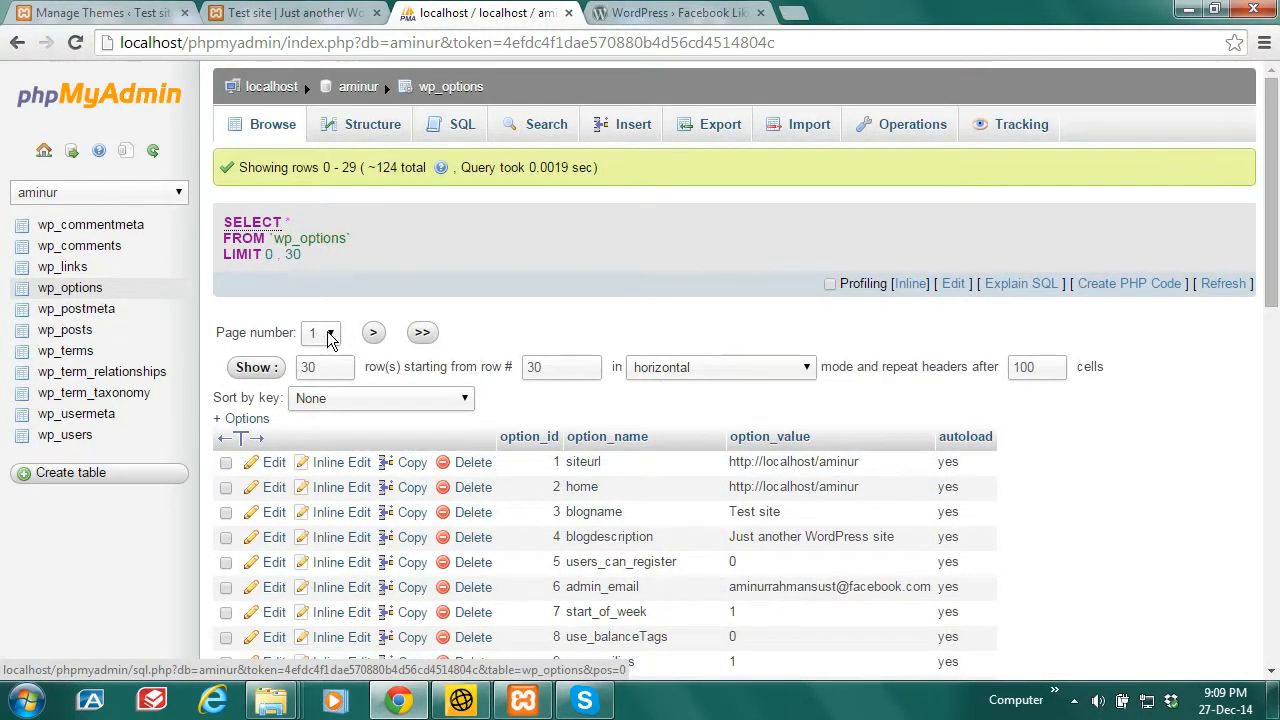
{"action": "left_click", "coordinate": [374, 338]}
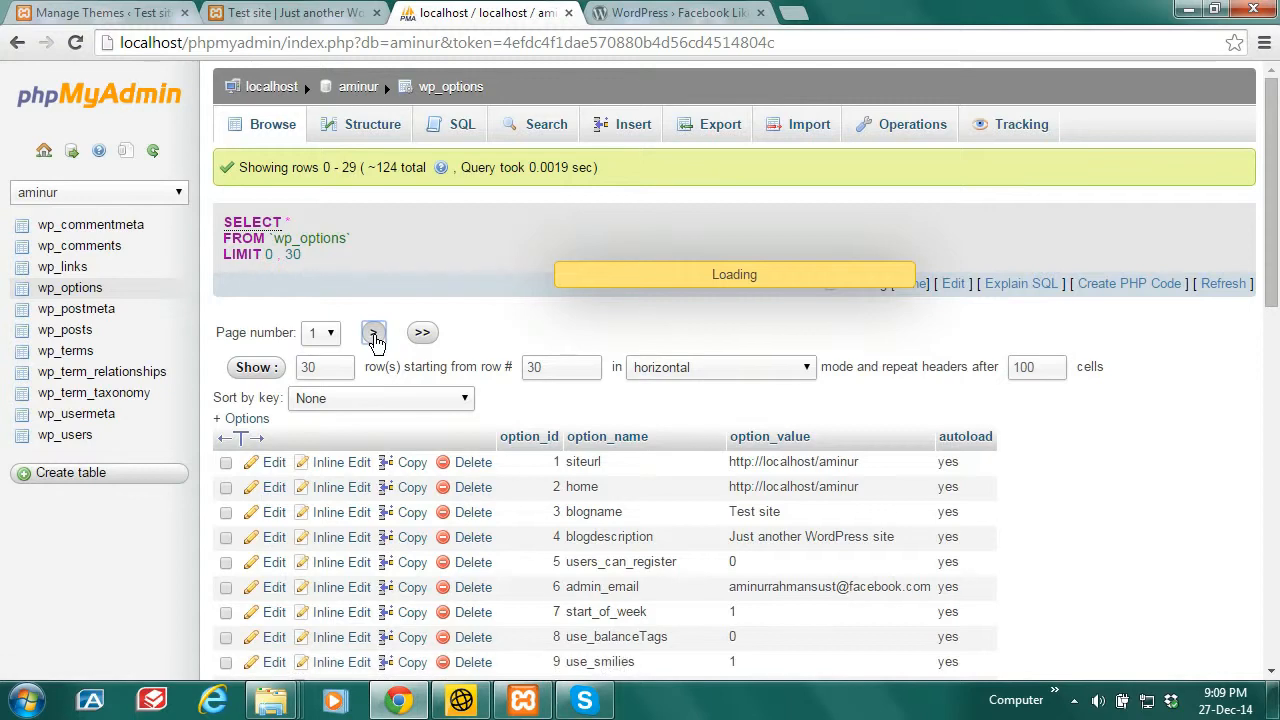
{"action": "left_click_drag", "start_coordinate": [1276, 258], "coordinate": [1275, 372]}
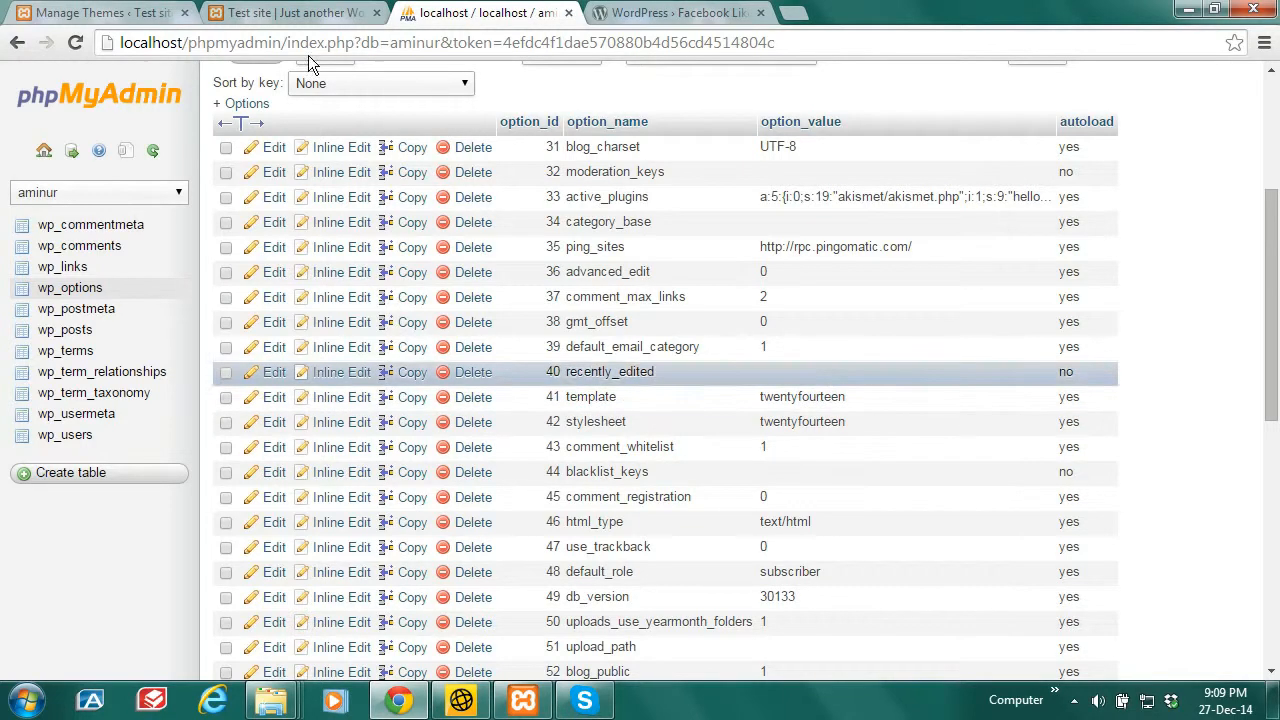
Step: Check the Themes page and the Twenty Fourteen front page, then return to wp_options
{"action": "left_click", "coordinate": [95, 12]}
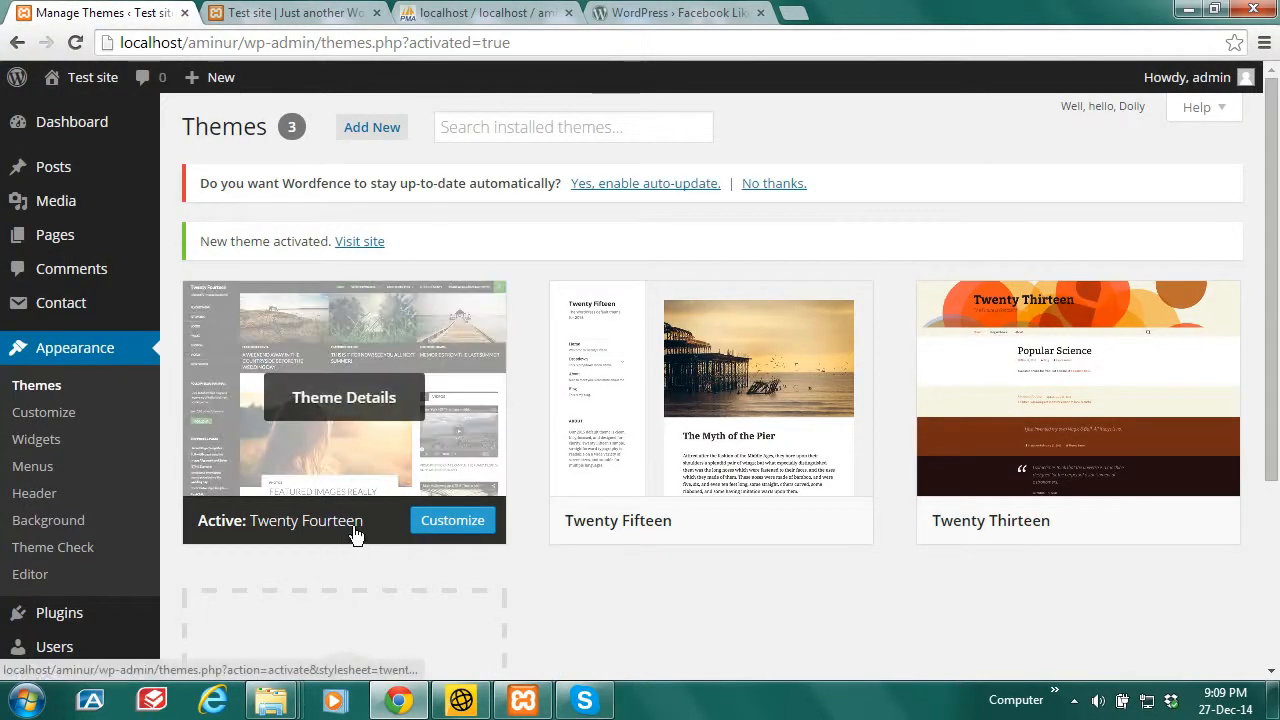
{"action": "left_click", "coordinate": [300, 12]}
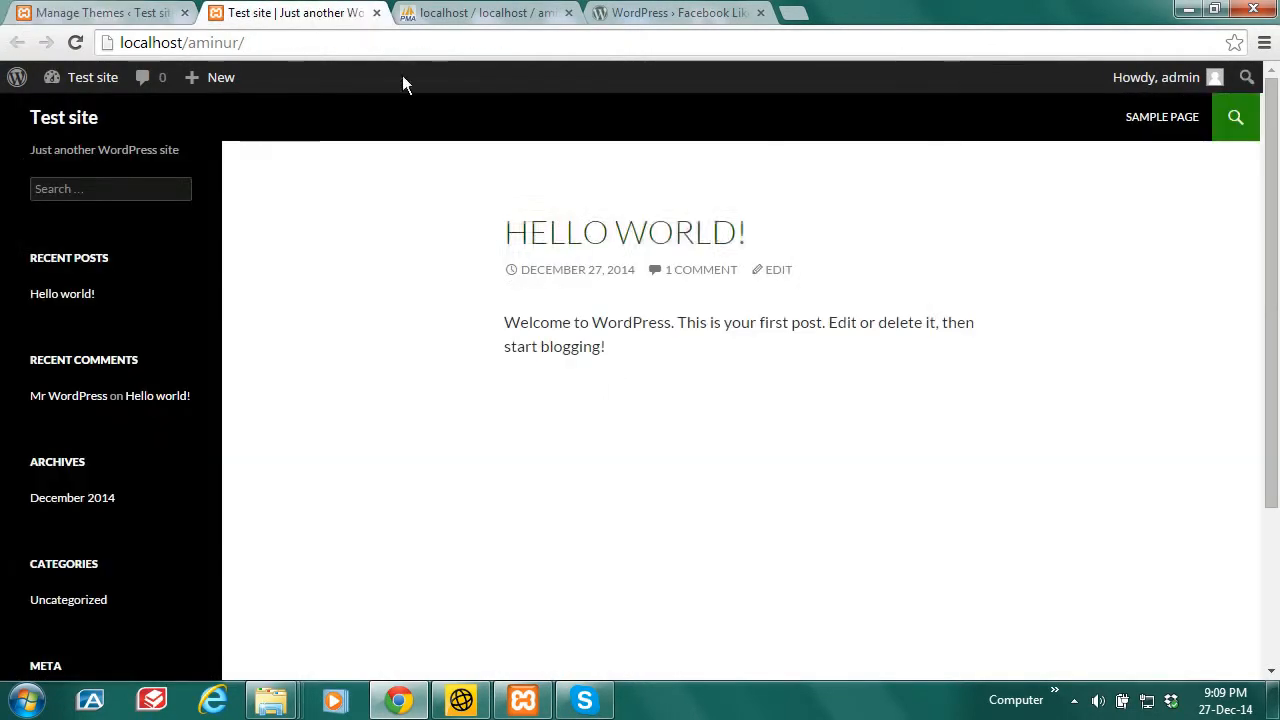
{"action": "left_click", "coordinate": [515, 10]}
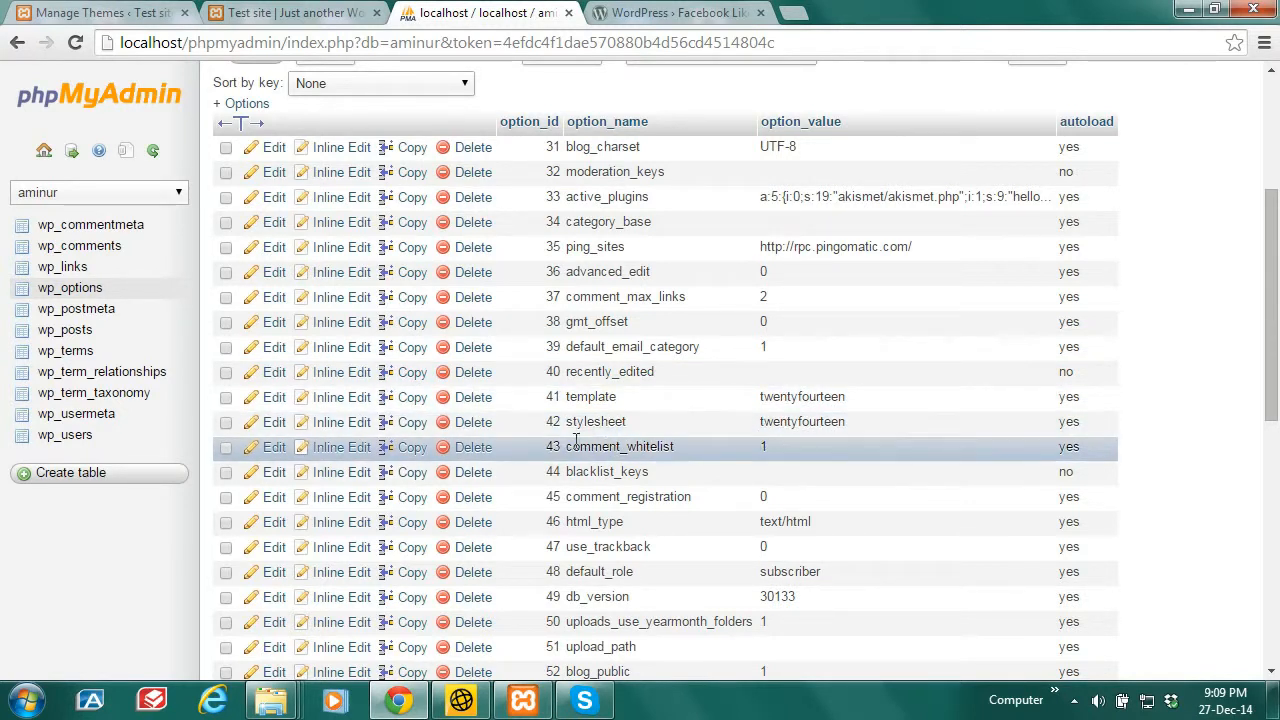
Step: Change the template option from twentyfourteen to twentythirteen and save the row
{"action": "left_click", "coordinate": [272, 400]}
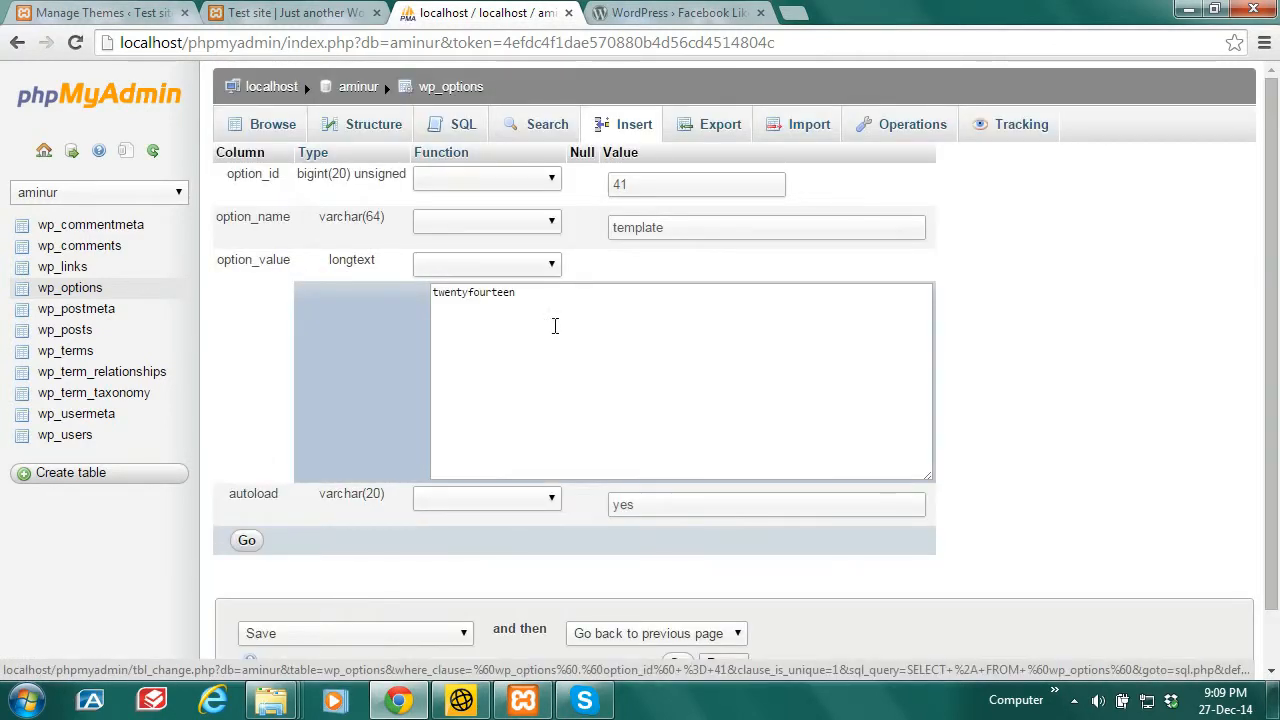
{"action": "left_click_drag", "start_coordinate": [534, 295], "coordinate": [449, 298]}
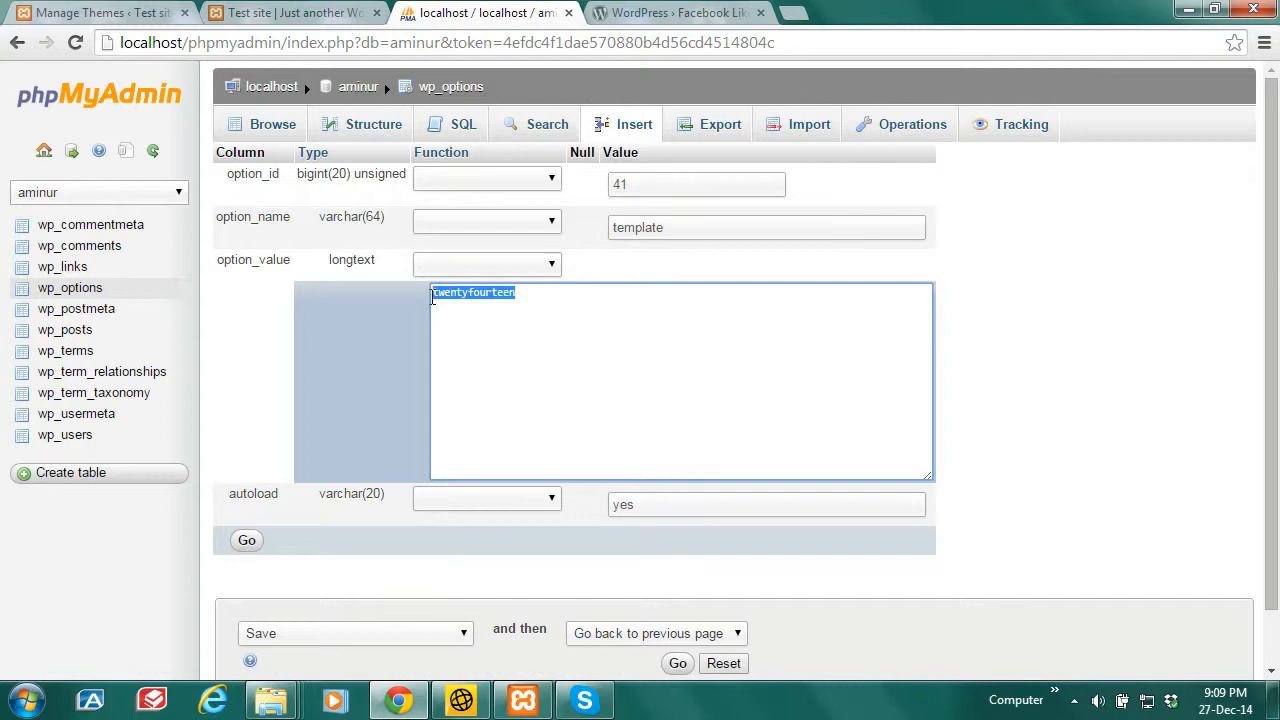
{"action": "key", "text": "ctrl+v"}
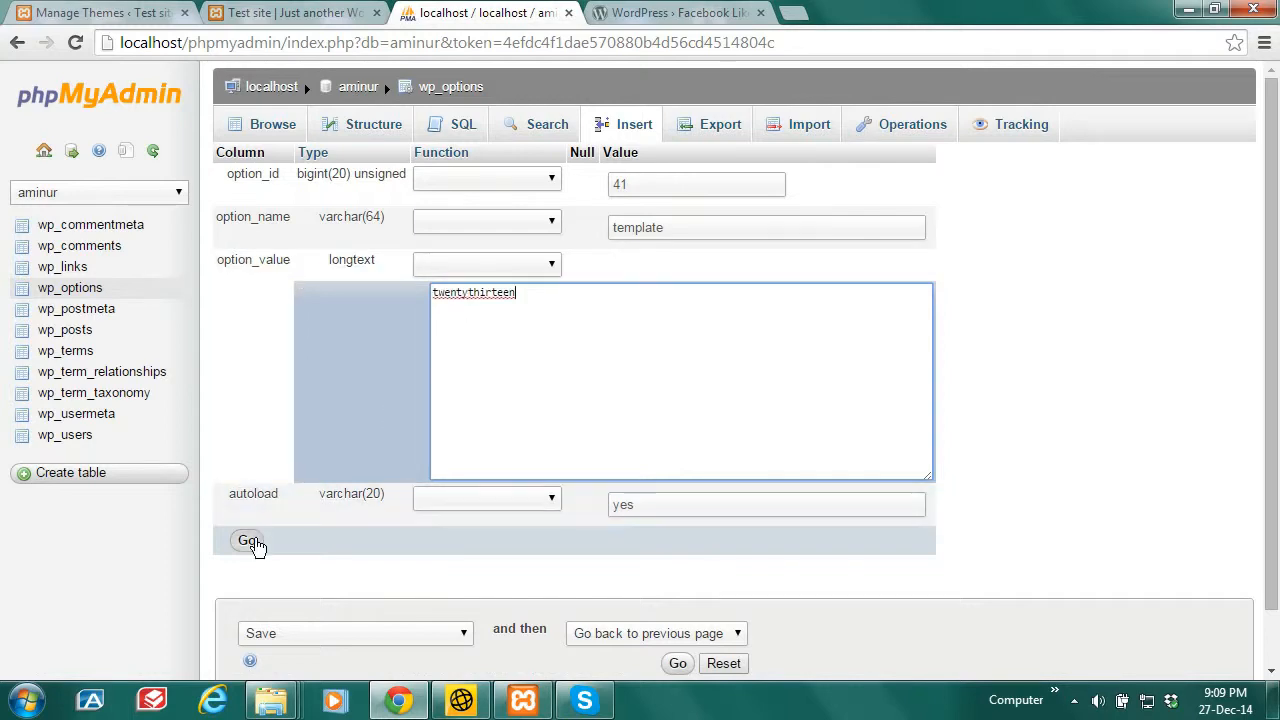
{"action": "left_click", "coordinate": [247, 541]}
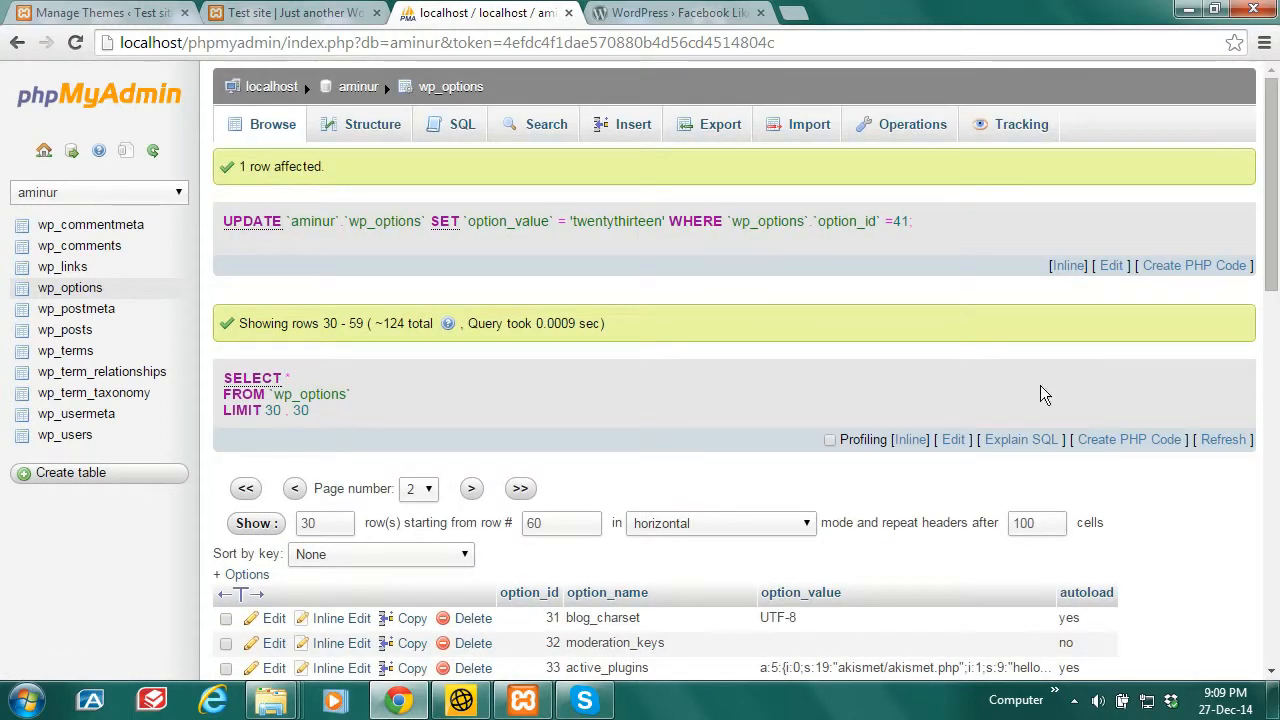
{"action": "left_click_drag", "start_coordinate": [1277, 200], "coordinate": [1277, 340]}
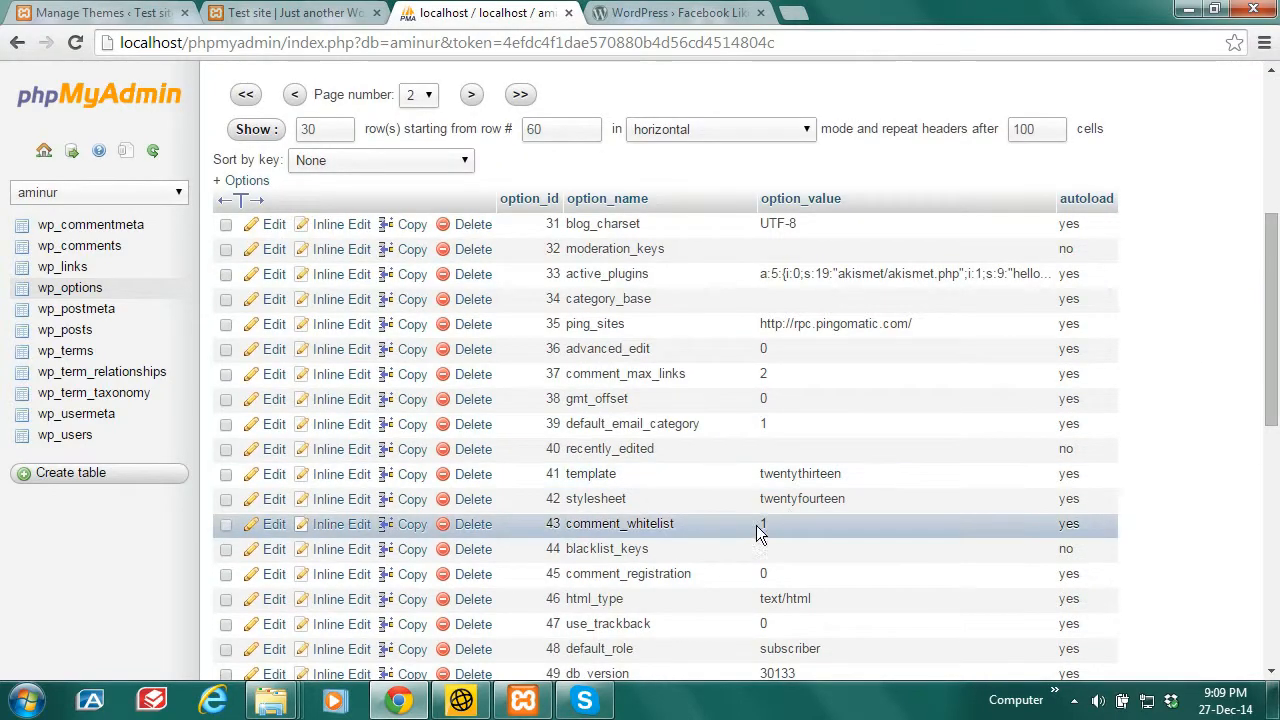
Step: Change the stylesheet option value to twentythirteen and save the row
{"action": "left_click", "coordinate": [273, 505]}
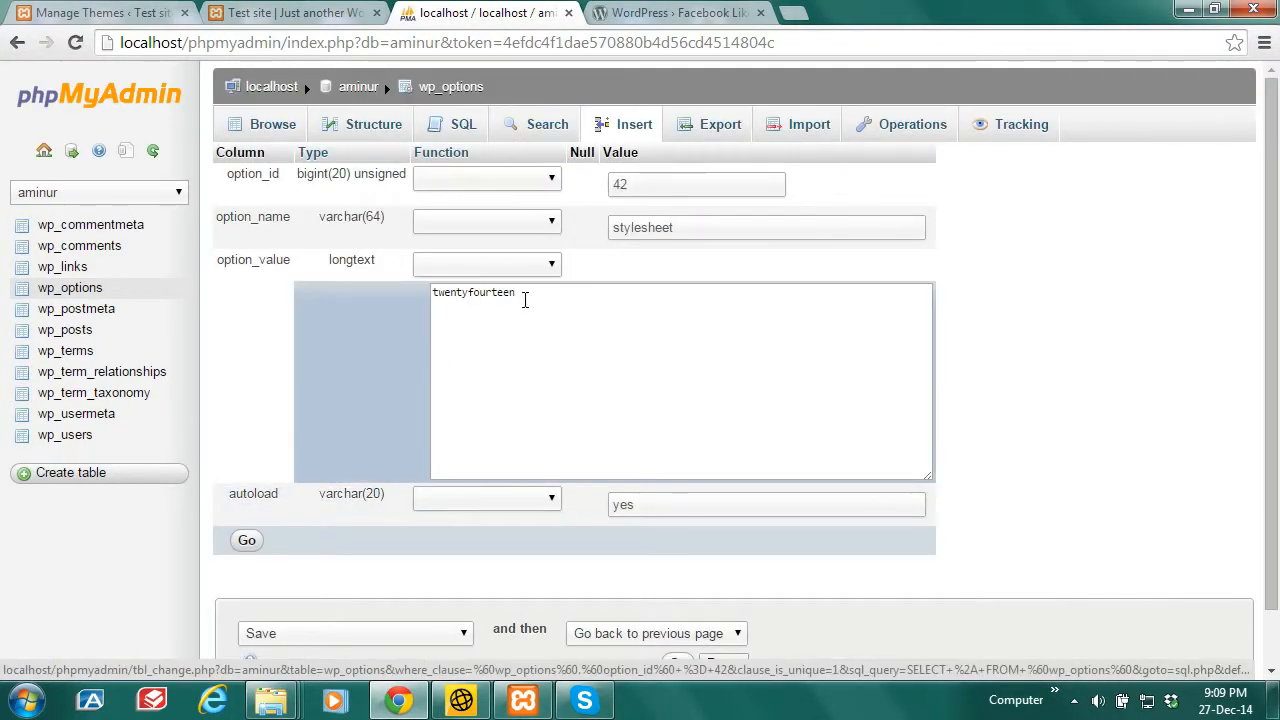
{"action": "left_click_drag", "start_coordinate": [523, 297], "coordinate": [431, 299]}
{"action": "type", "text": "twentythirteen"}
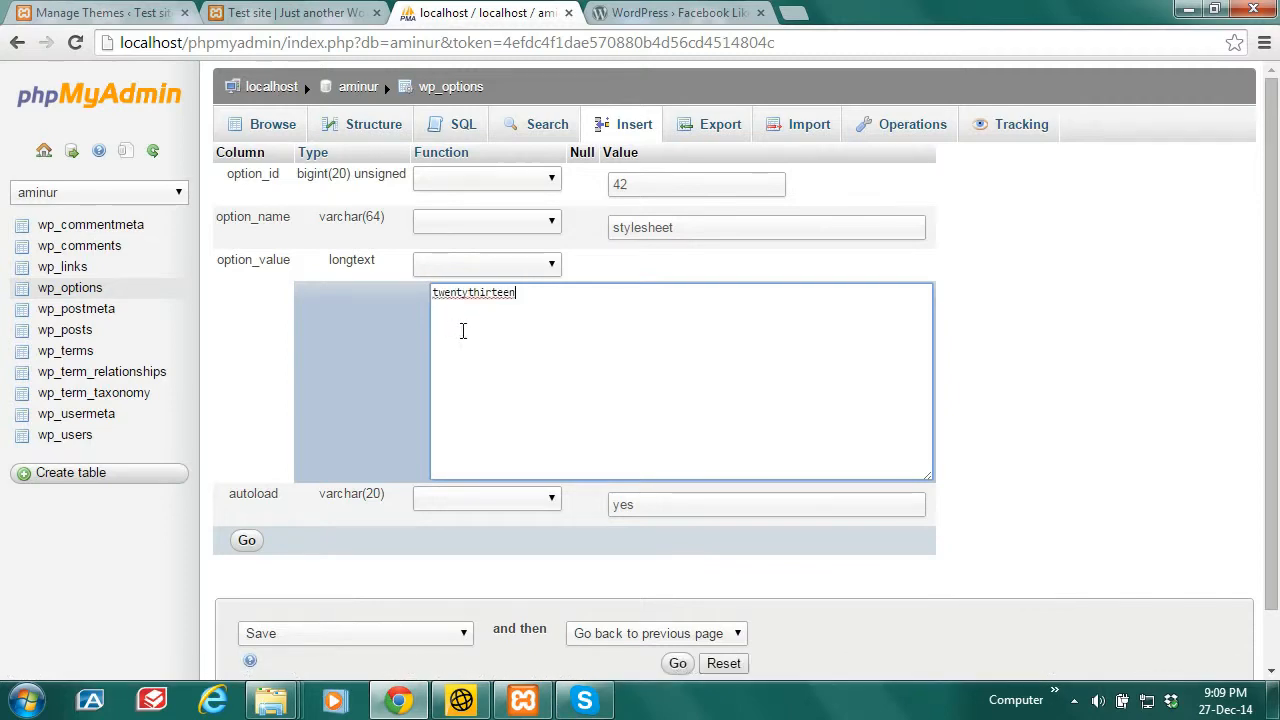
{"action": "left_click", "coordinate": [248, 541]}
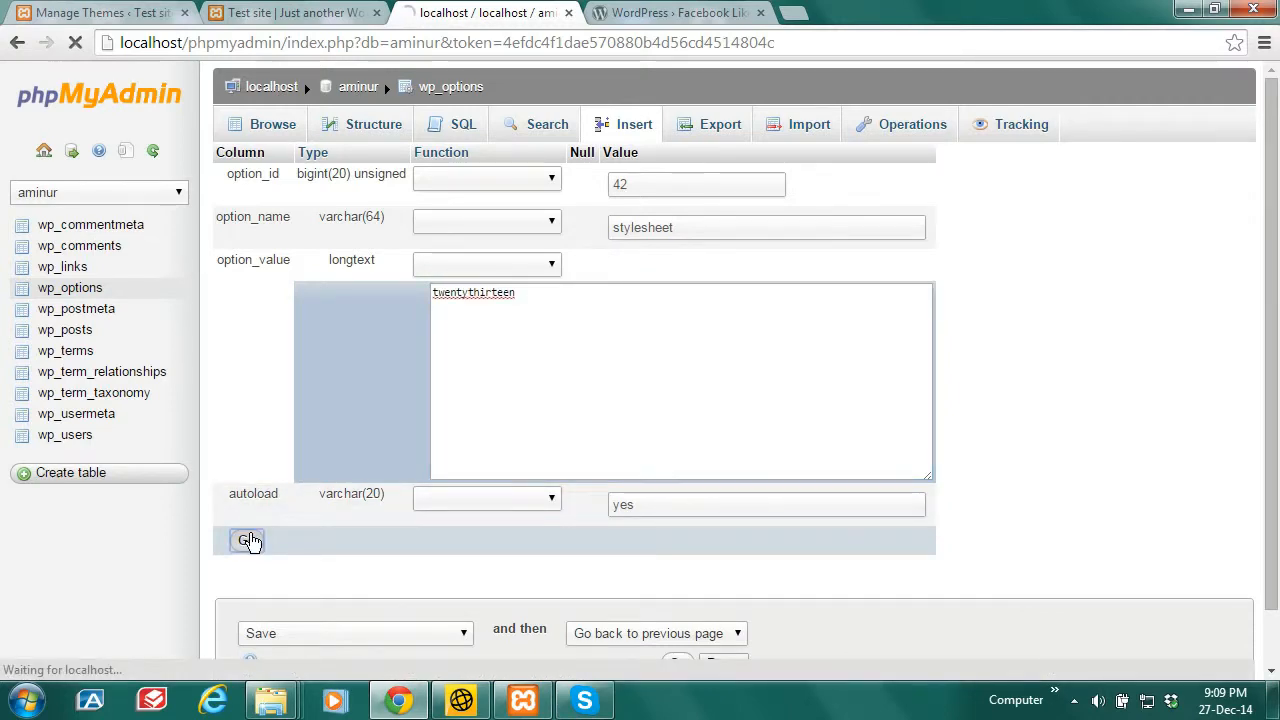
{"action": "left_click_drag", "start_coordinate": [1277, 172], "coordinate": [1277, 322]}
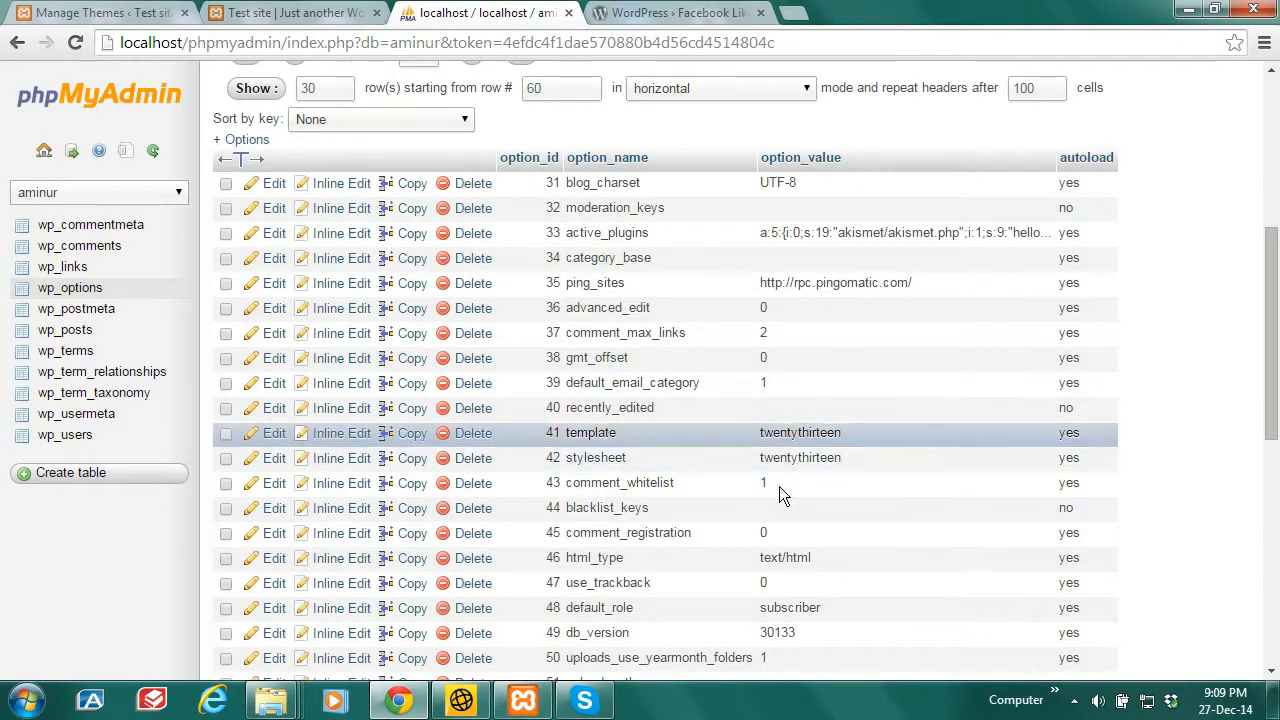
Step: Reload the Themes page and the front page to show Twenty Thirteen as the active theme
{"action": "left_click", "coordinate": [140, 13]}
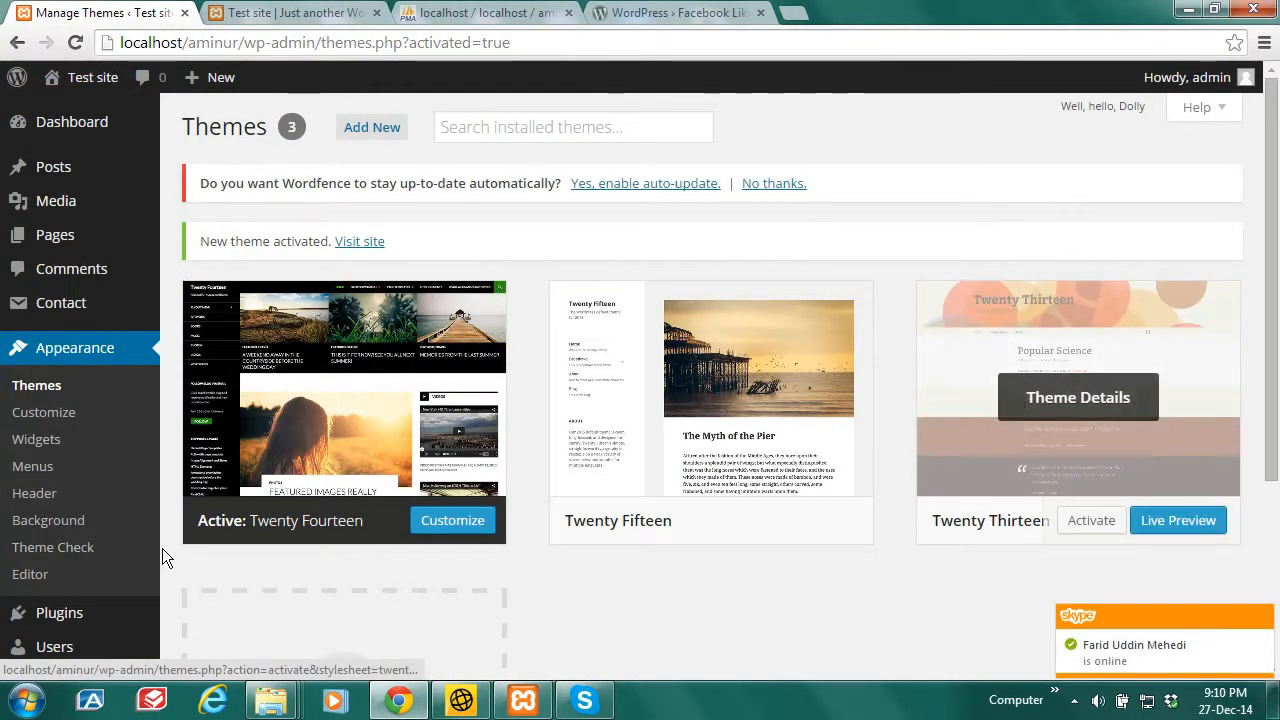
{"action": "left_click", "coordinate": [75, 43]}
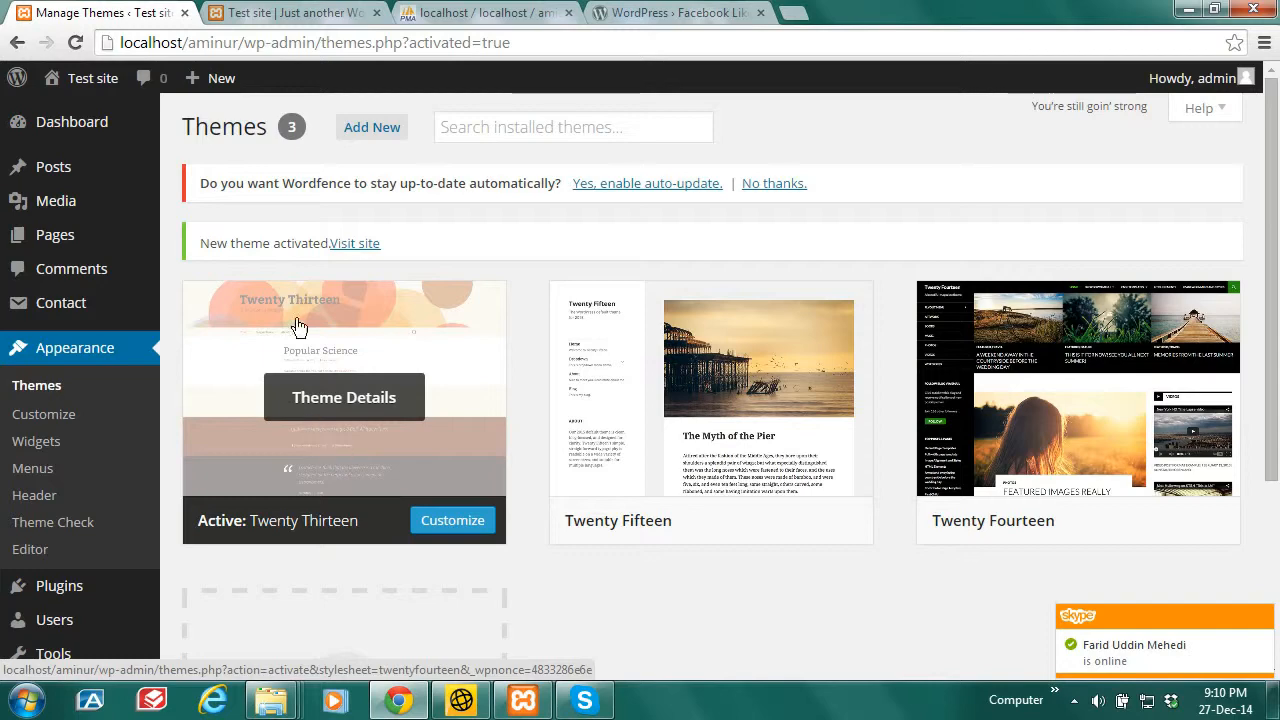
{"action": "left_click", "coordinate": [283, 12]}
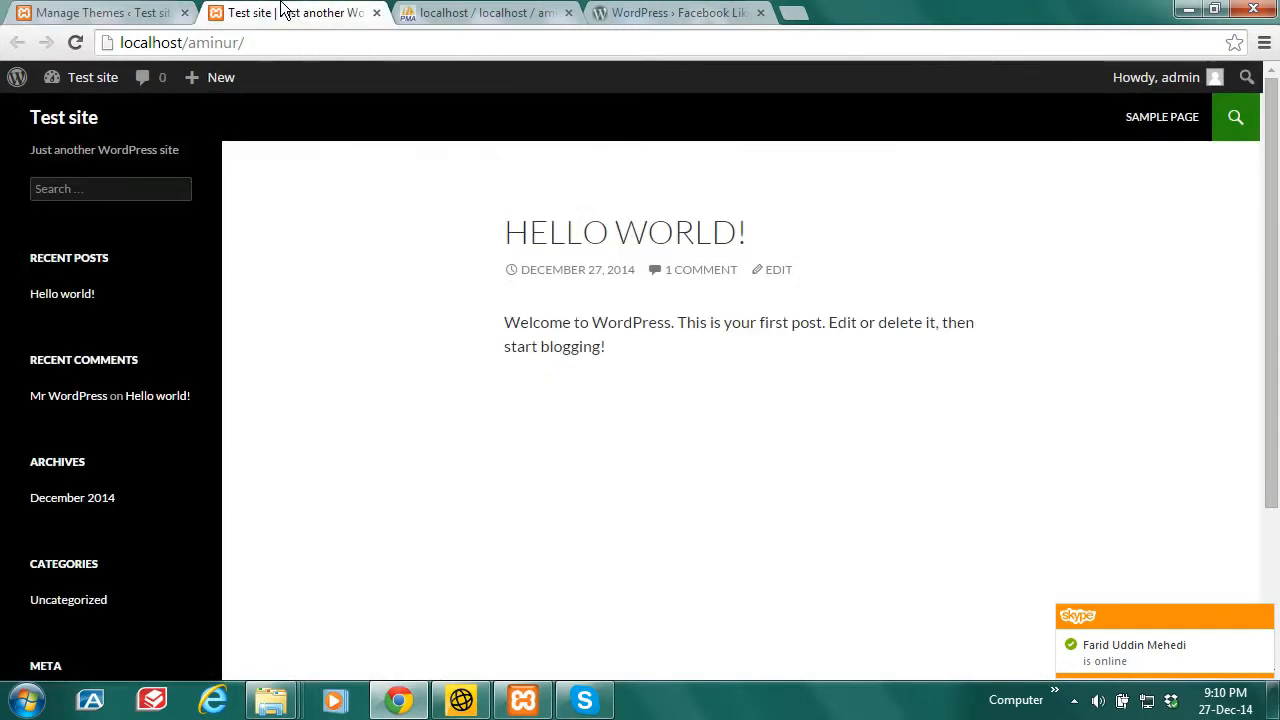
{"action": "left_click", "coordinate": [76, 43]}
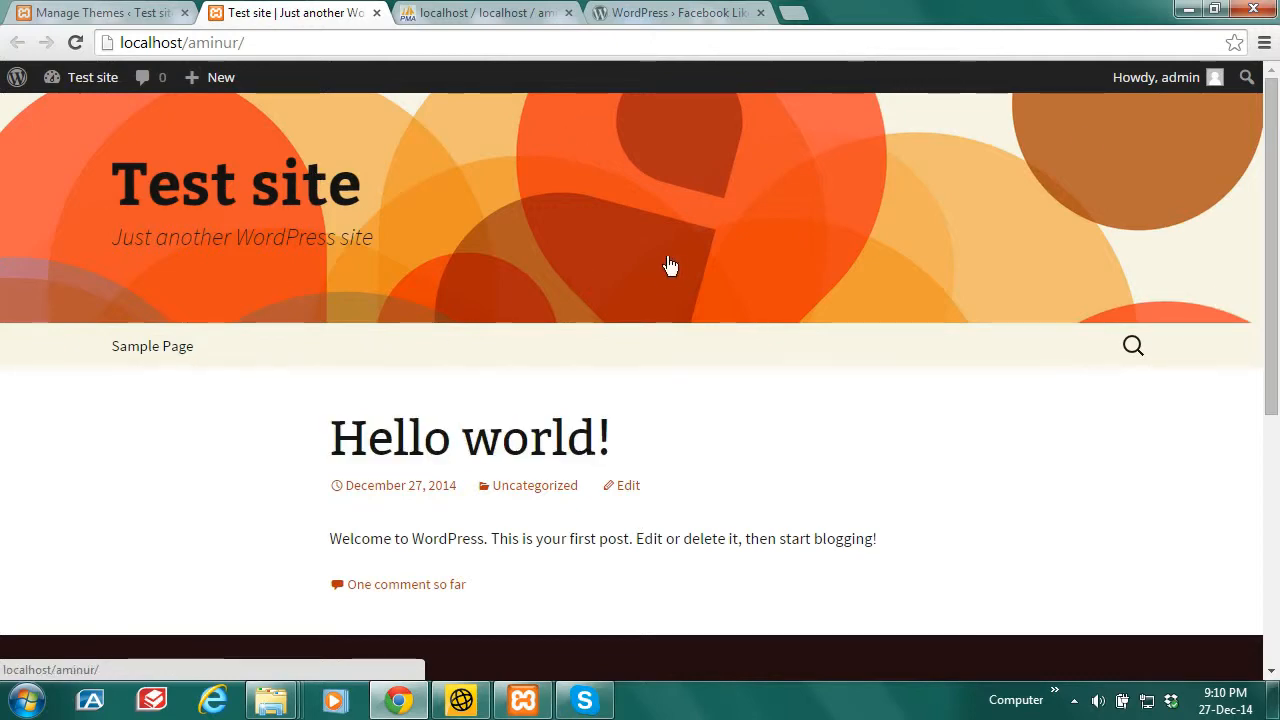
Step: Return to the phpMyAdmin wp_options table showing template and stylesheet as twentythirteen
{"action": "left_click", "coordinate": [435, 12]}
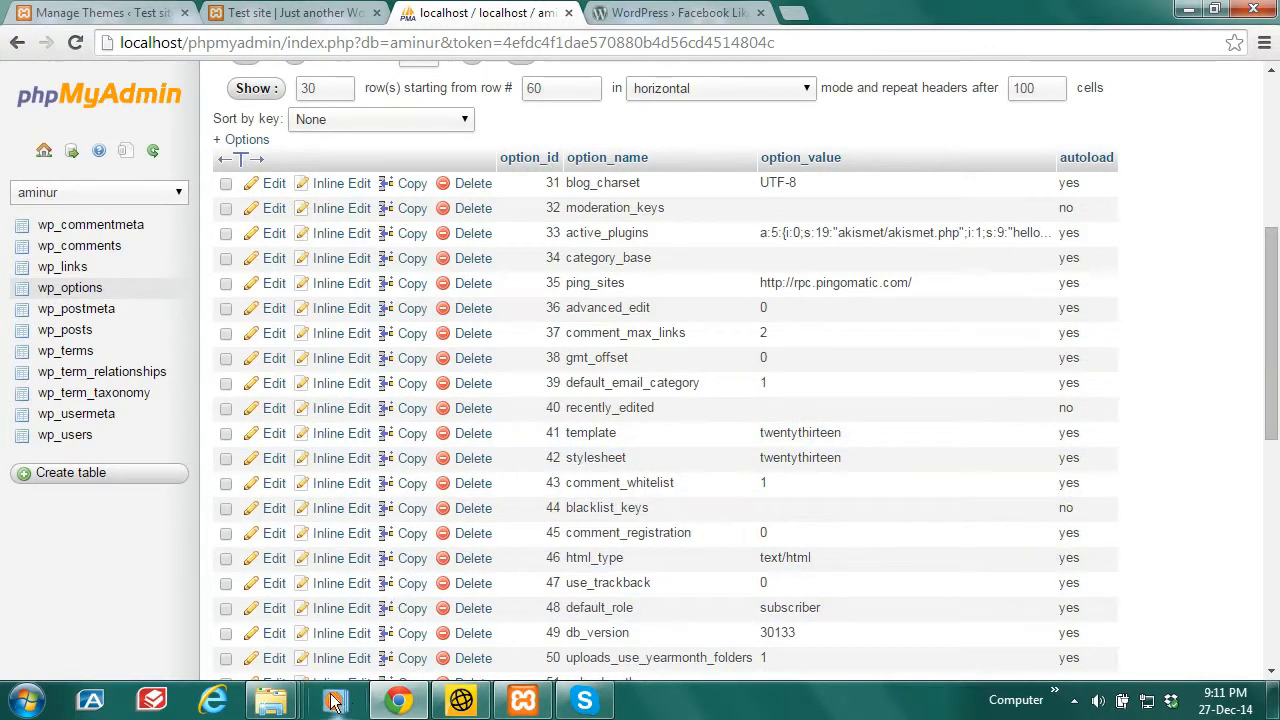
Step: Look over the theme folders in the Explorer themes window, then return to wp_options
{"action": "mouse_move", "coordinate": [287, 678]}
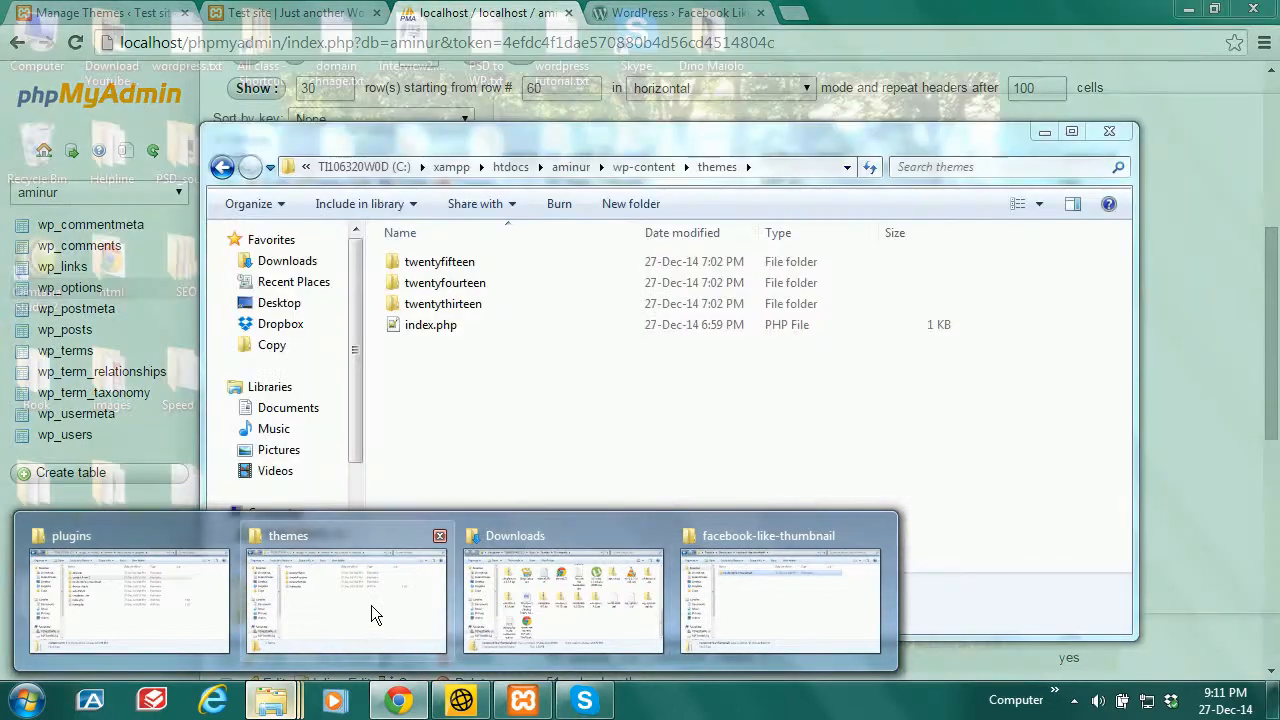
{"action": "left_click", "coordinate": [365, 603]}
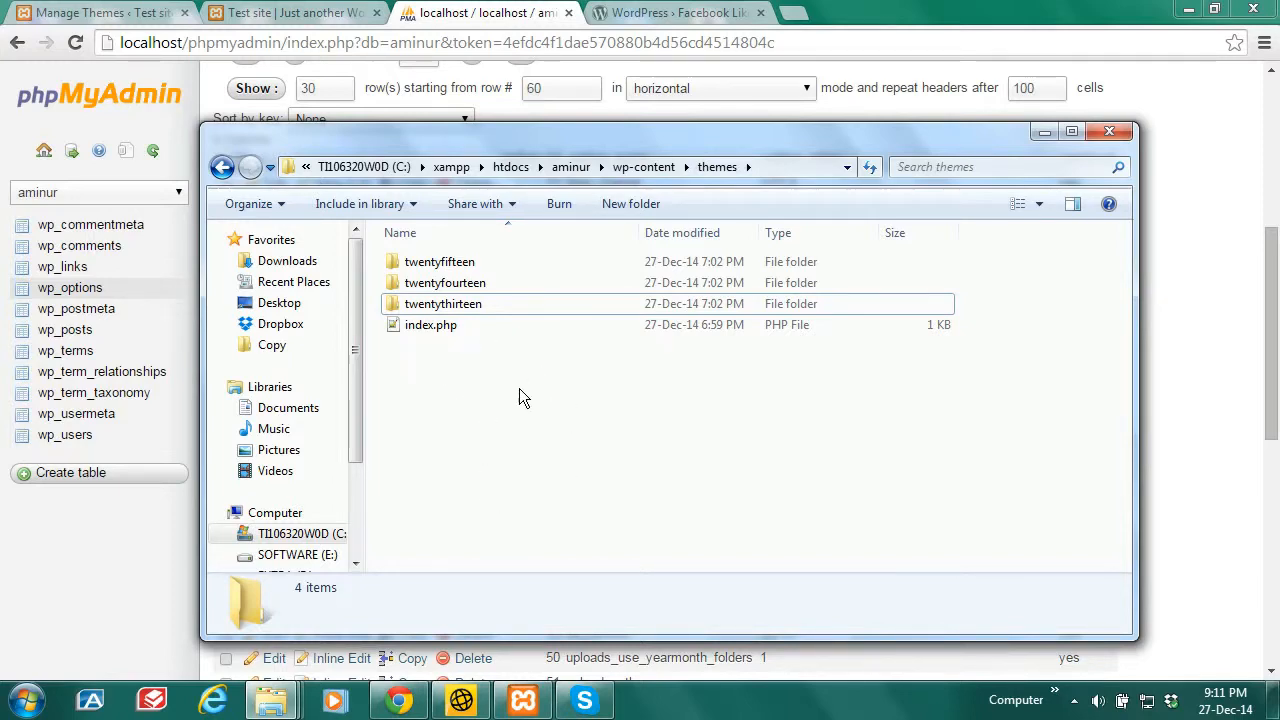
{"action": "left_click", "coordinate": [520, 10]}
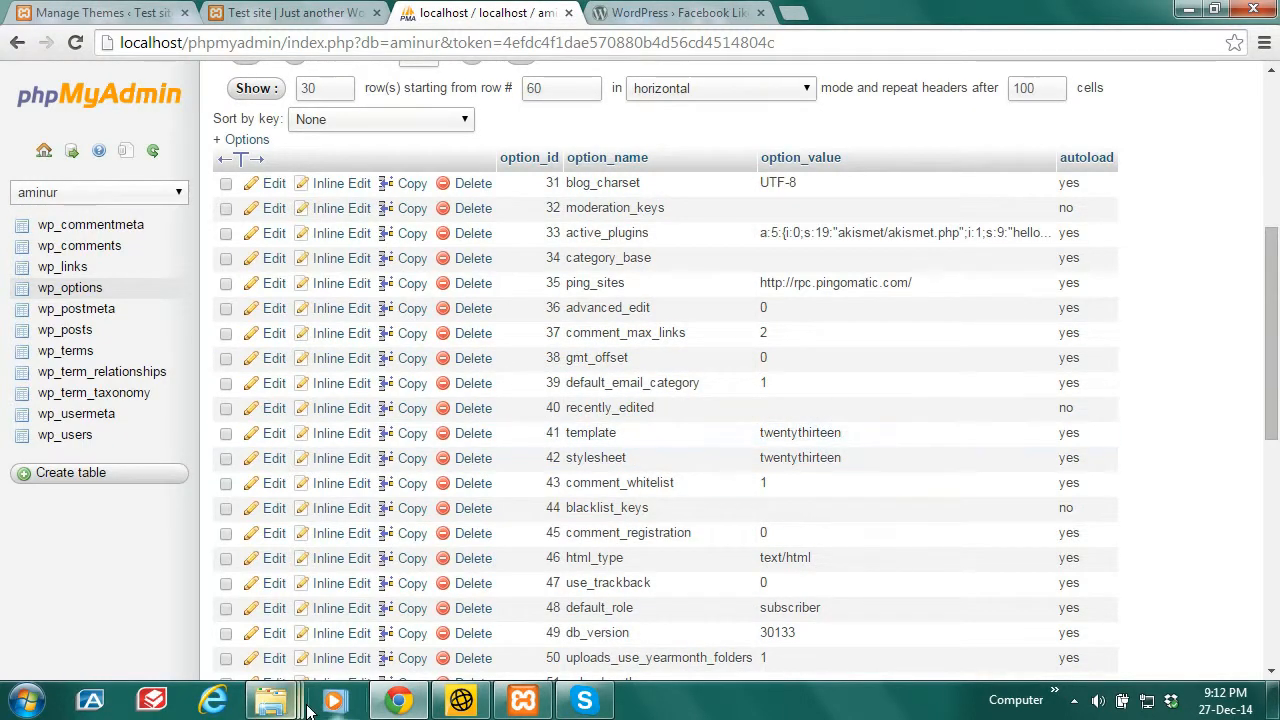
Step: Minimize the themes folder window and expand the hidden system-tray icons
{"action": "mouse_move", "coordinate": [305, 708]}
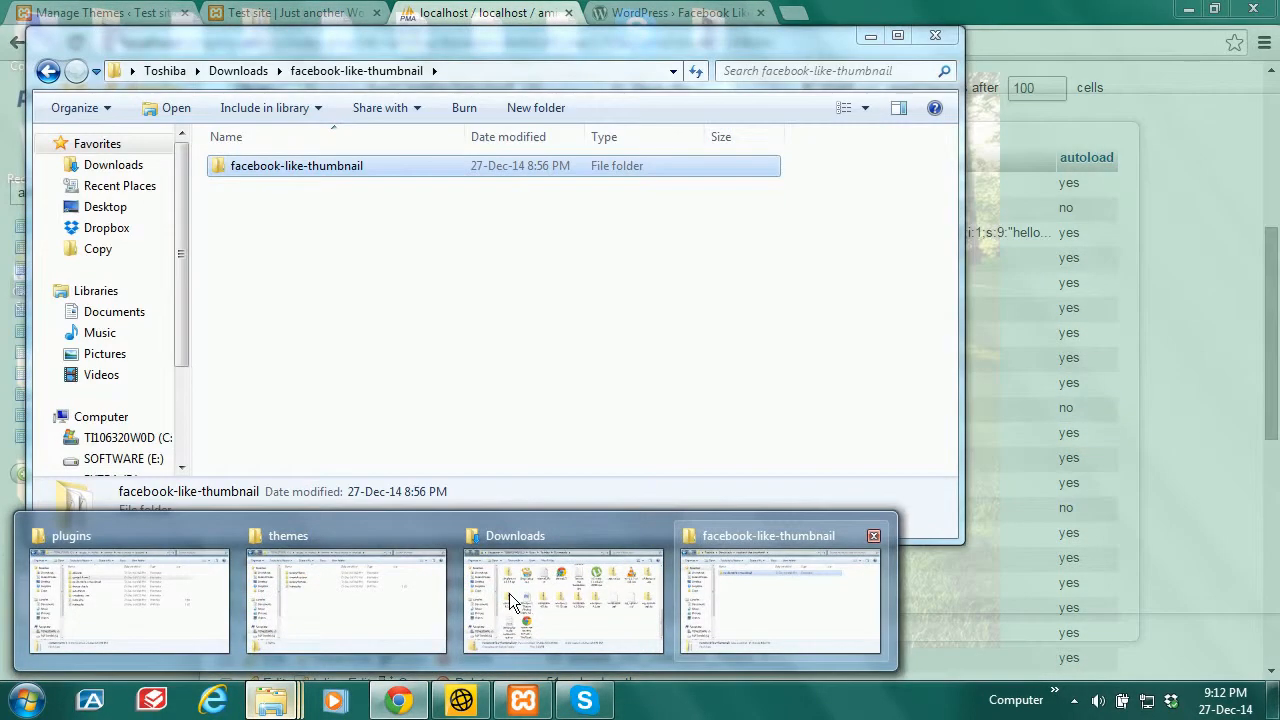
{"action": "left_click", "coordinate": [309, 598]}
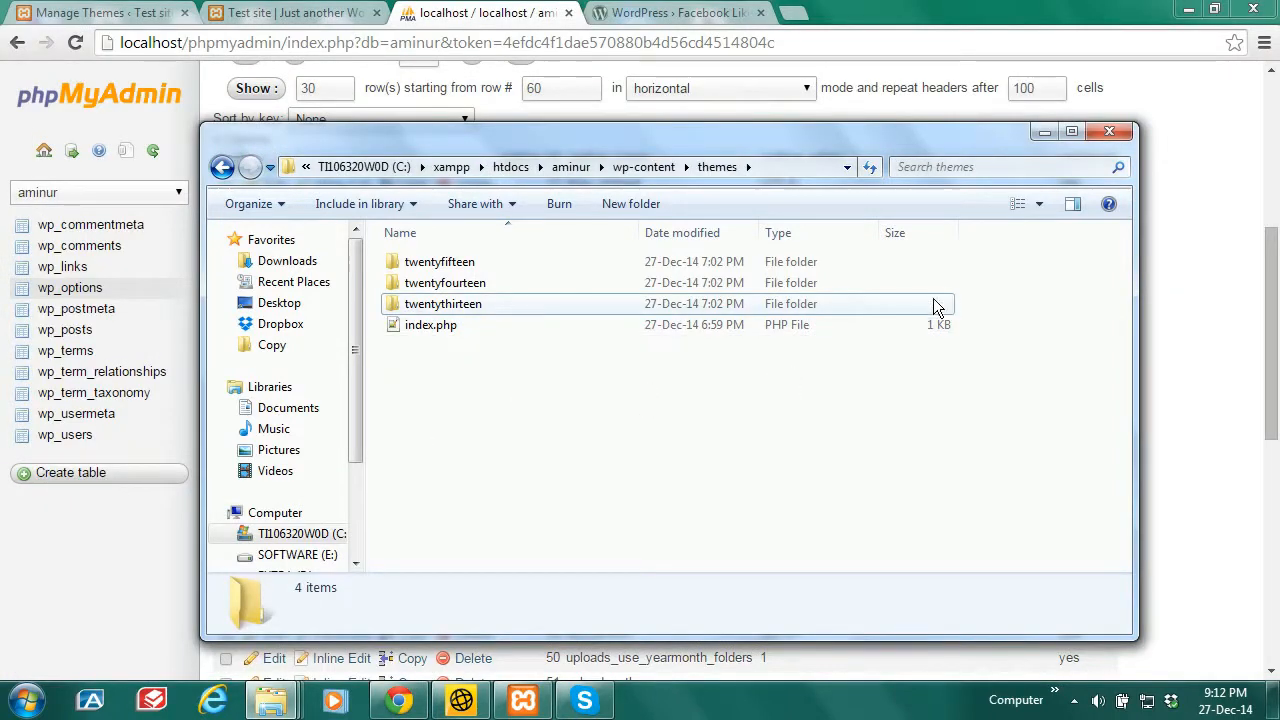
{"action": "left_click", "coordinate": [1042, 133]}
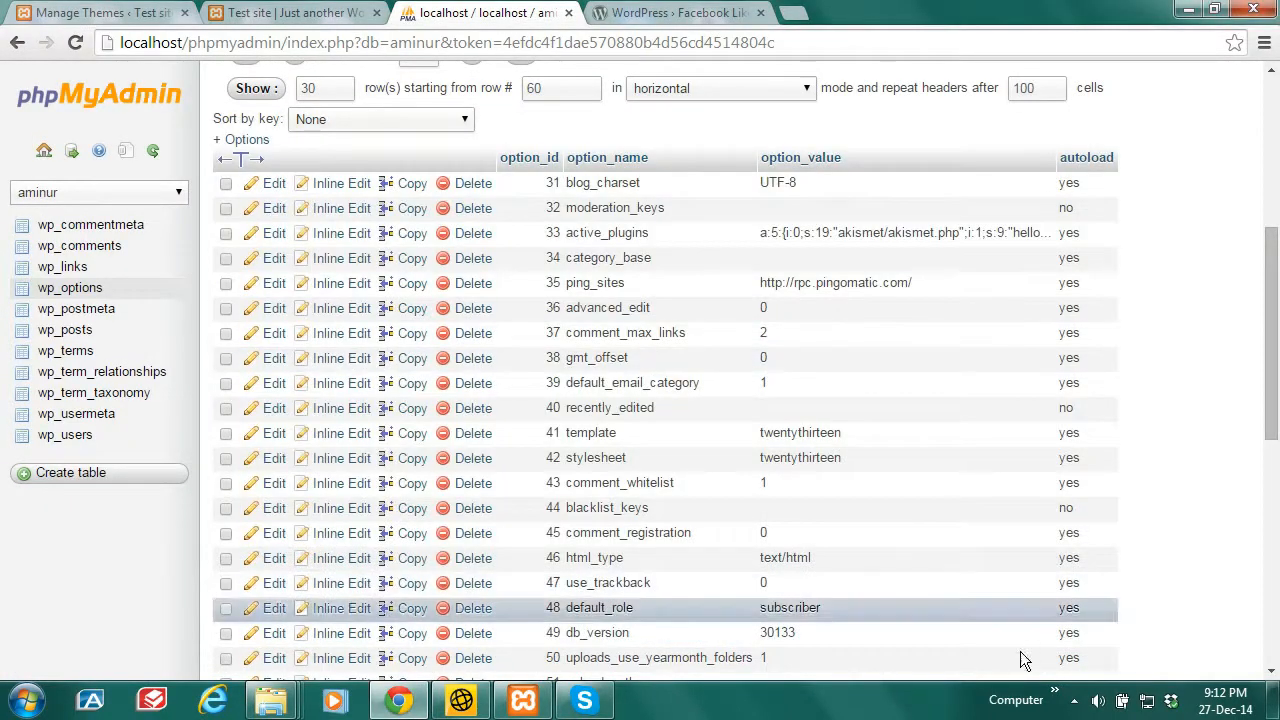
{"action": "left_click", "coordinate": [1074, 700]}
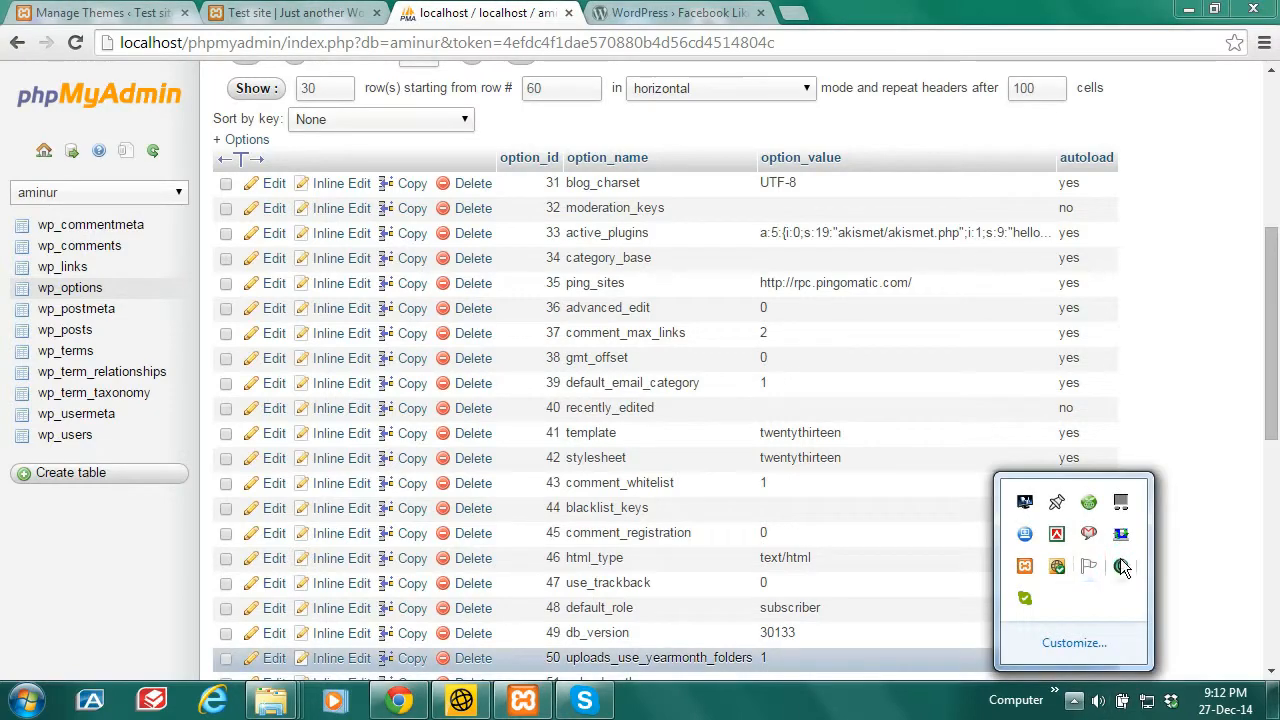